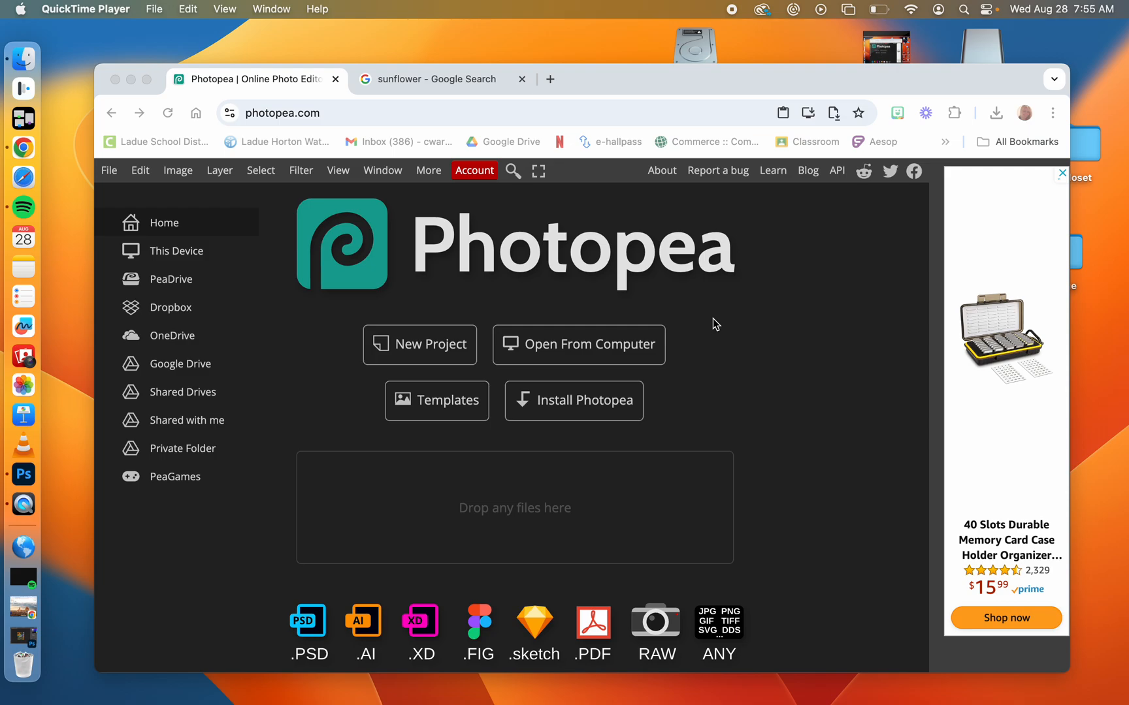
Step: Open the Collage folder on the desktop and preview Me2.jpg and Florence.webp
click(1078, 259)
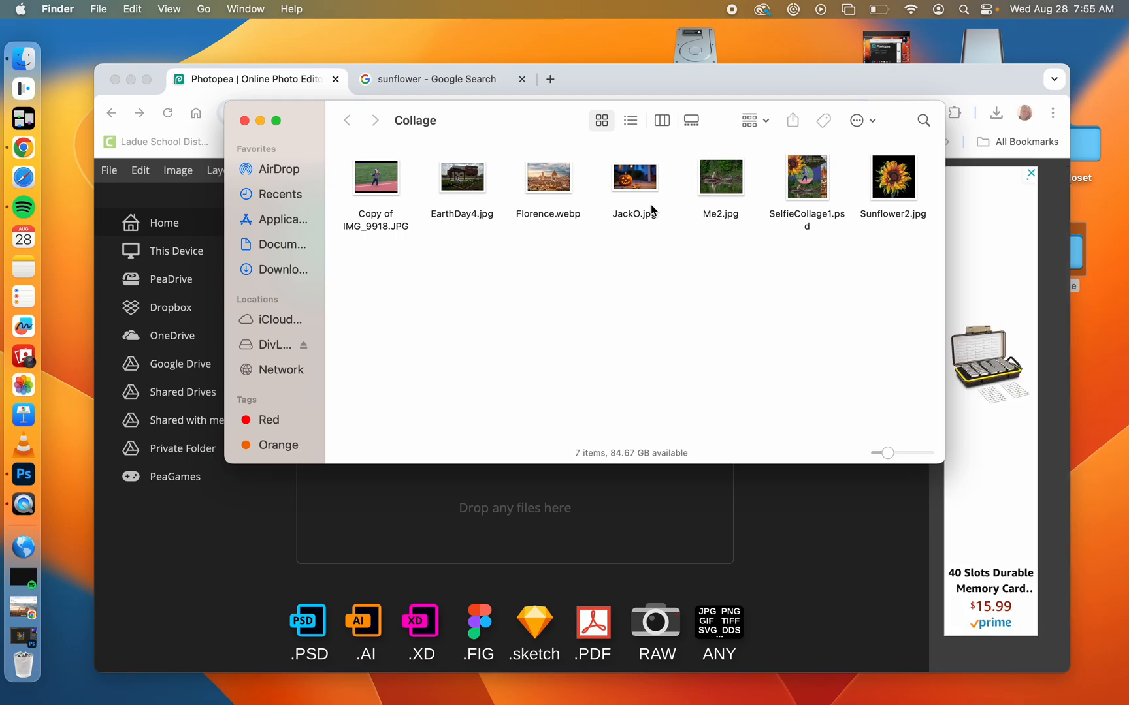
click(719, 178)
key(space)
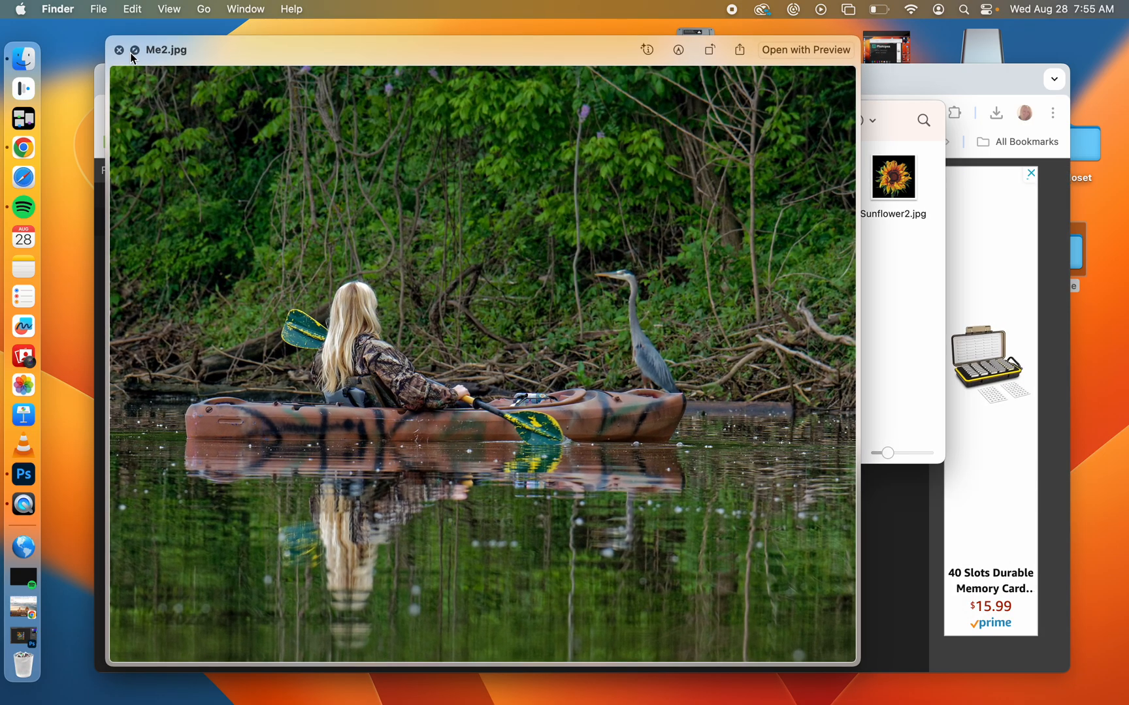
click(119, 50)
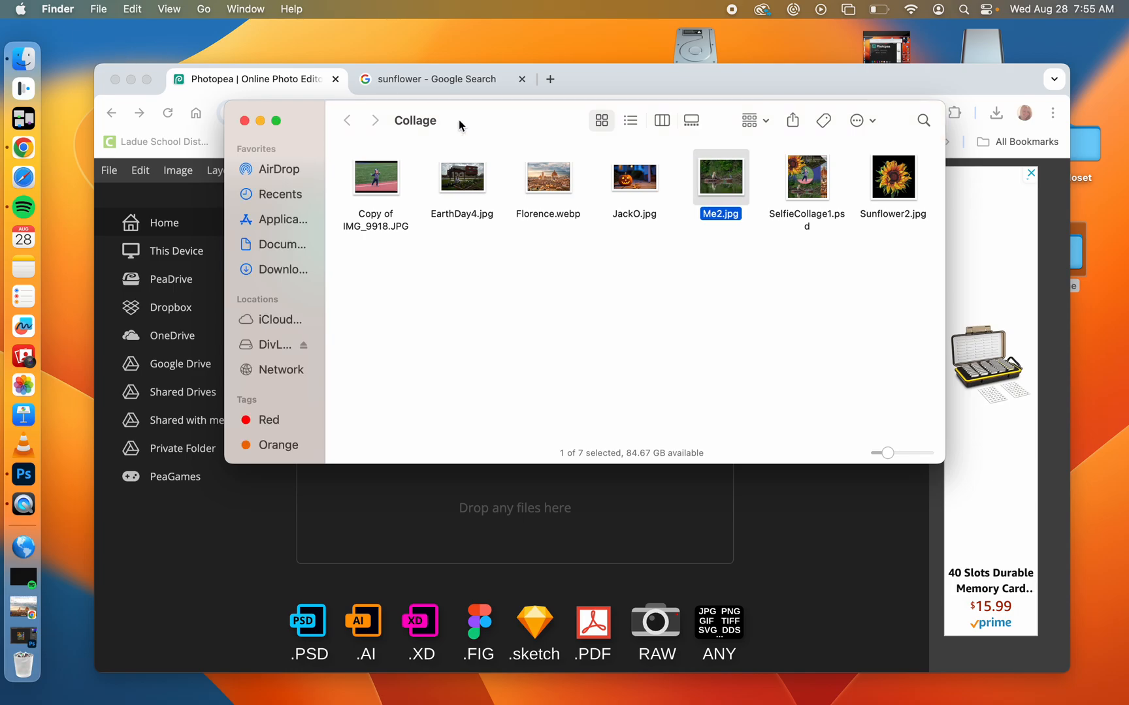
click(539, 175)
key(space)
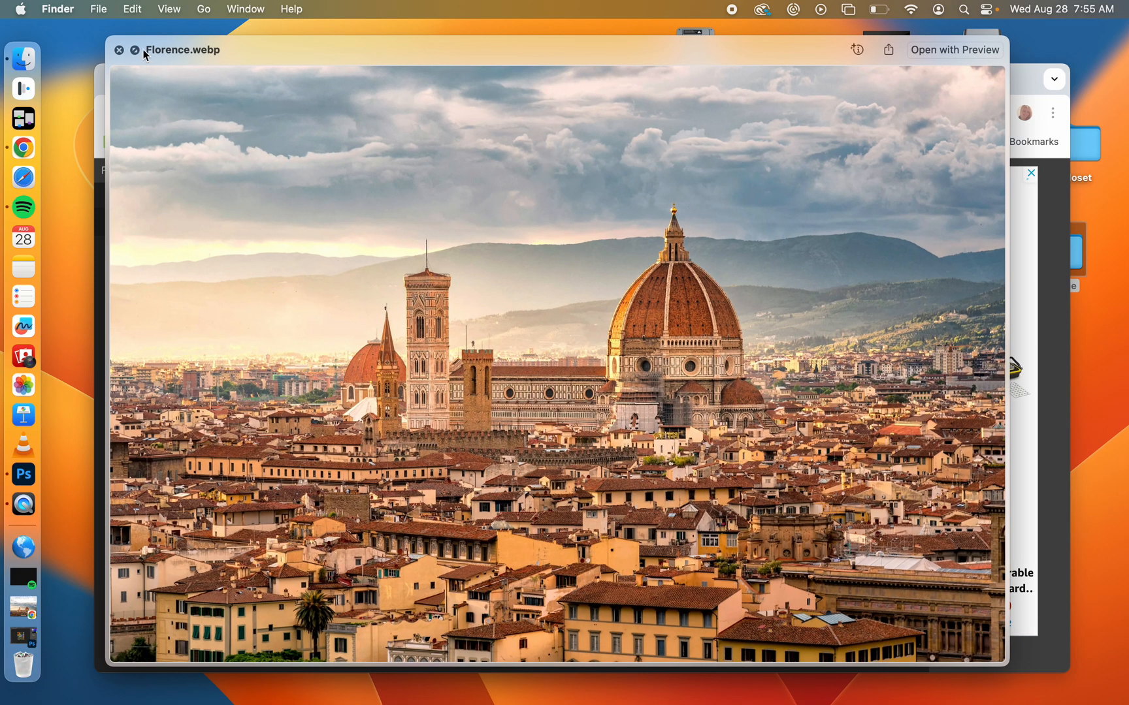
click(118, 51)
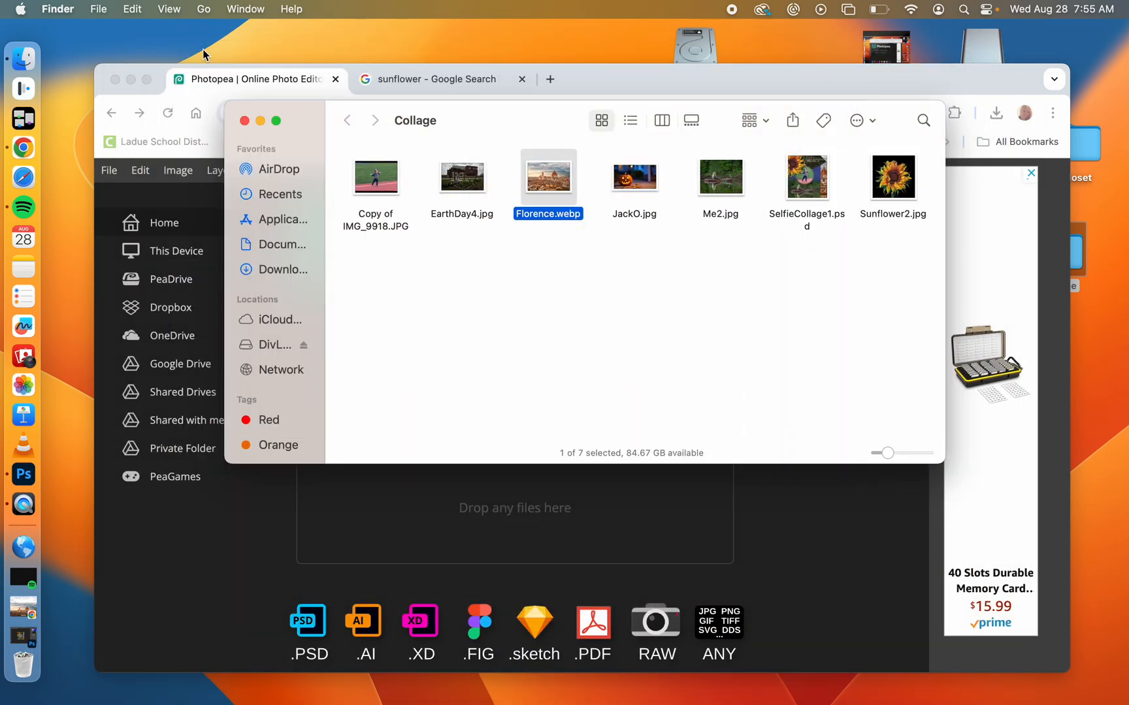
Step: Preview EarthDay4.jpg, Copy of IMG_9918.JPG and Sunflower2.jpg, and close the Collage folder
click(456, 180)
key(space)
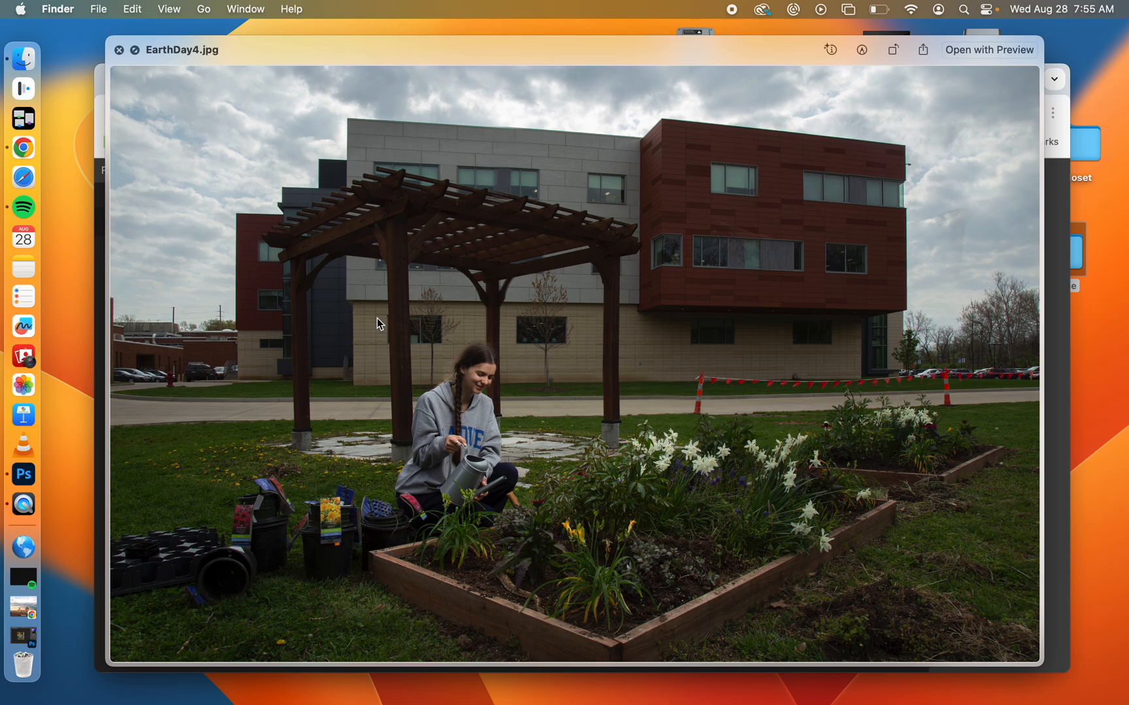
click(123, 53)
click(363, 187)
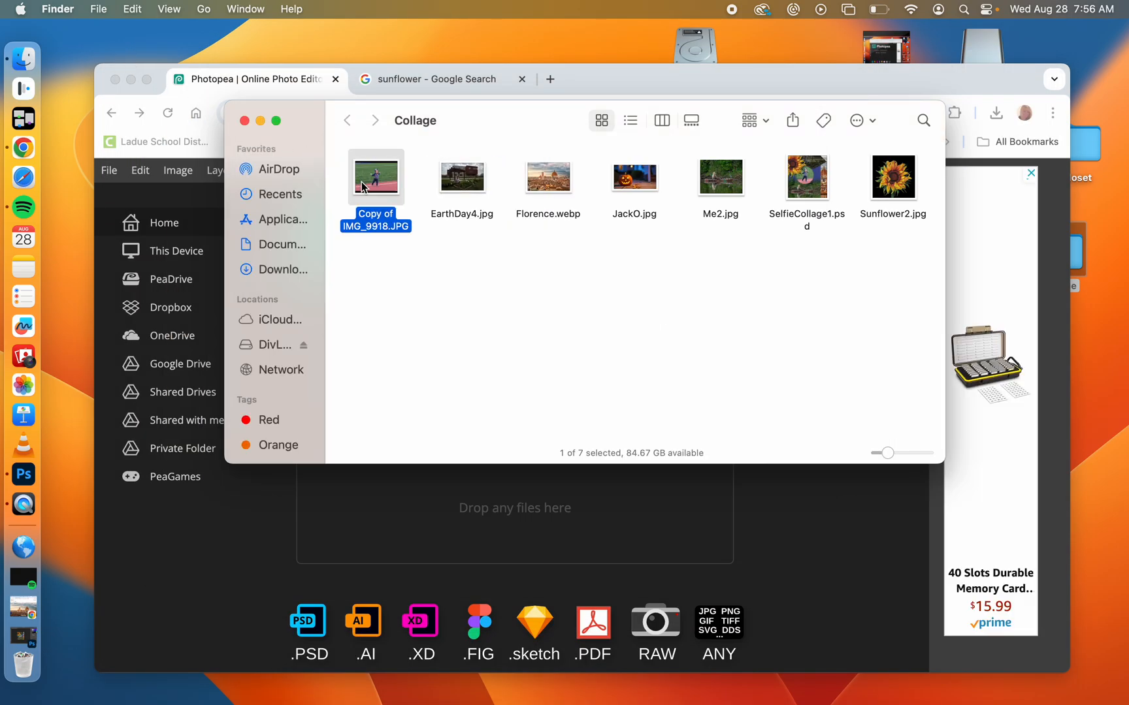
key(space)
click(119, 50)
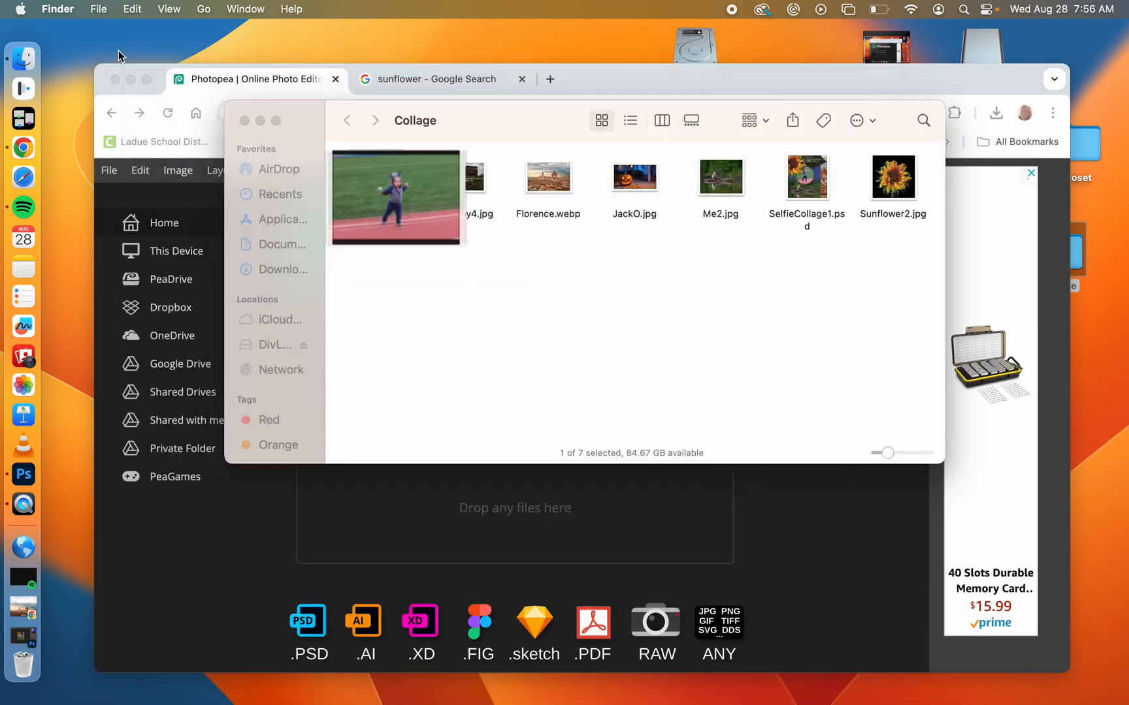
click(890, 183)
key(space)
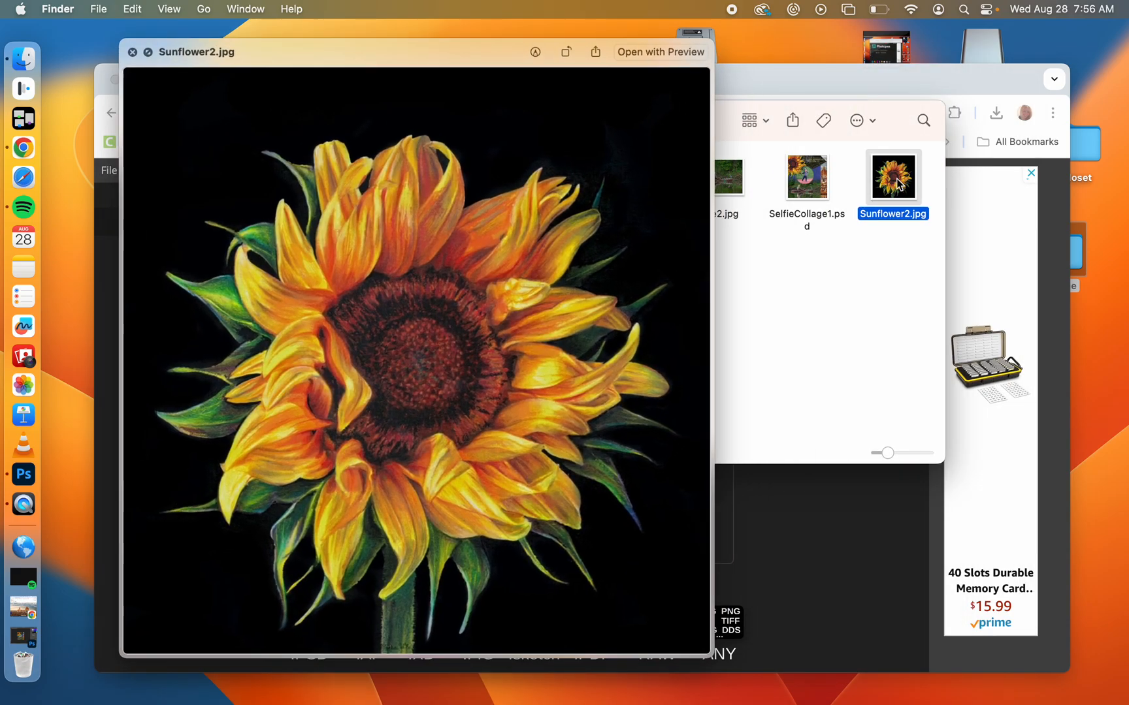
click(119, 50)
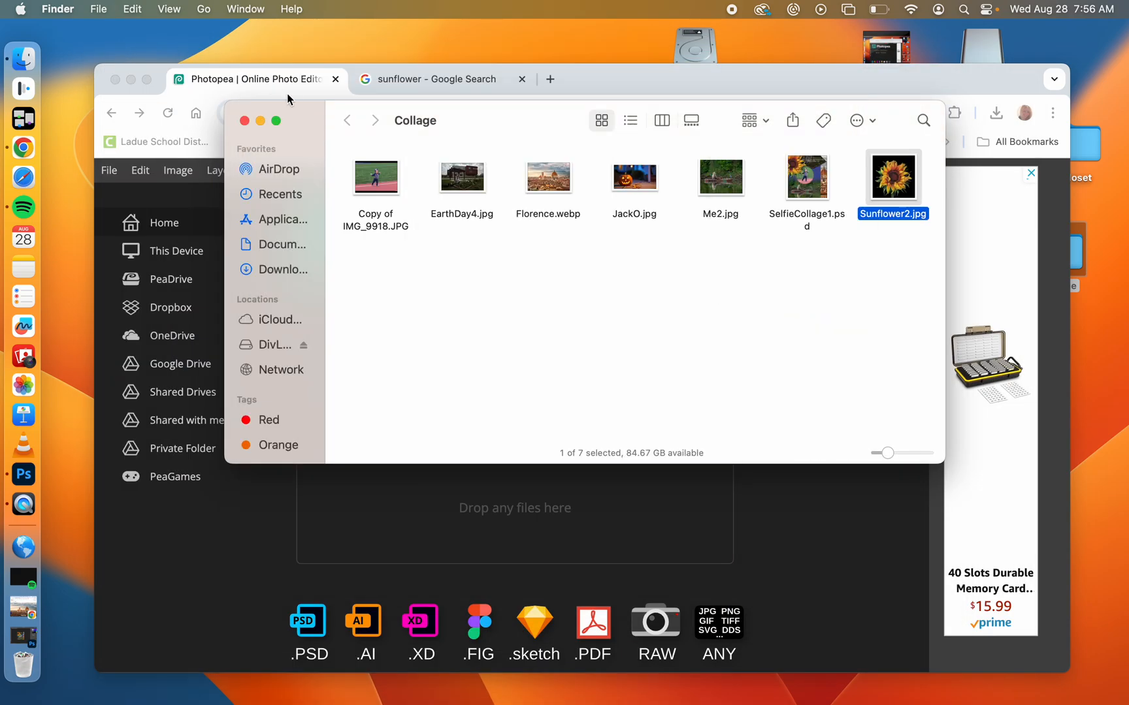
click(243, 121)
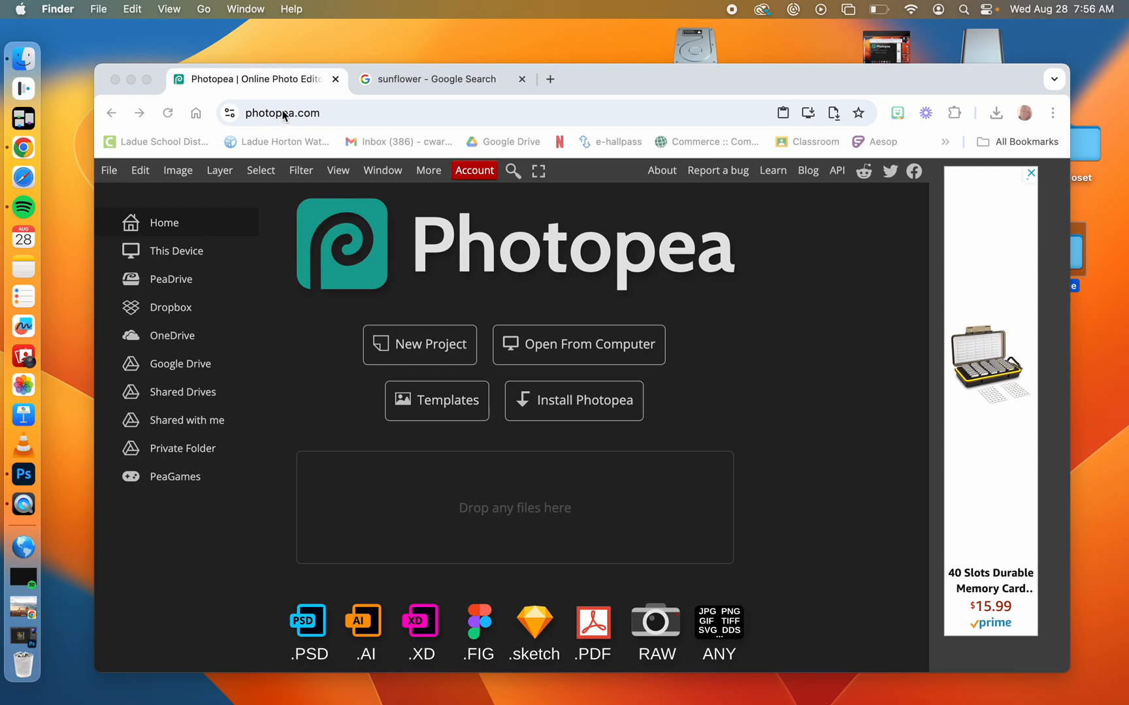
Step: Switch to Chrome, load photopea.com in a new tab, and close the old Photopea and sunflower search tabs
click(551, 80)
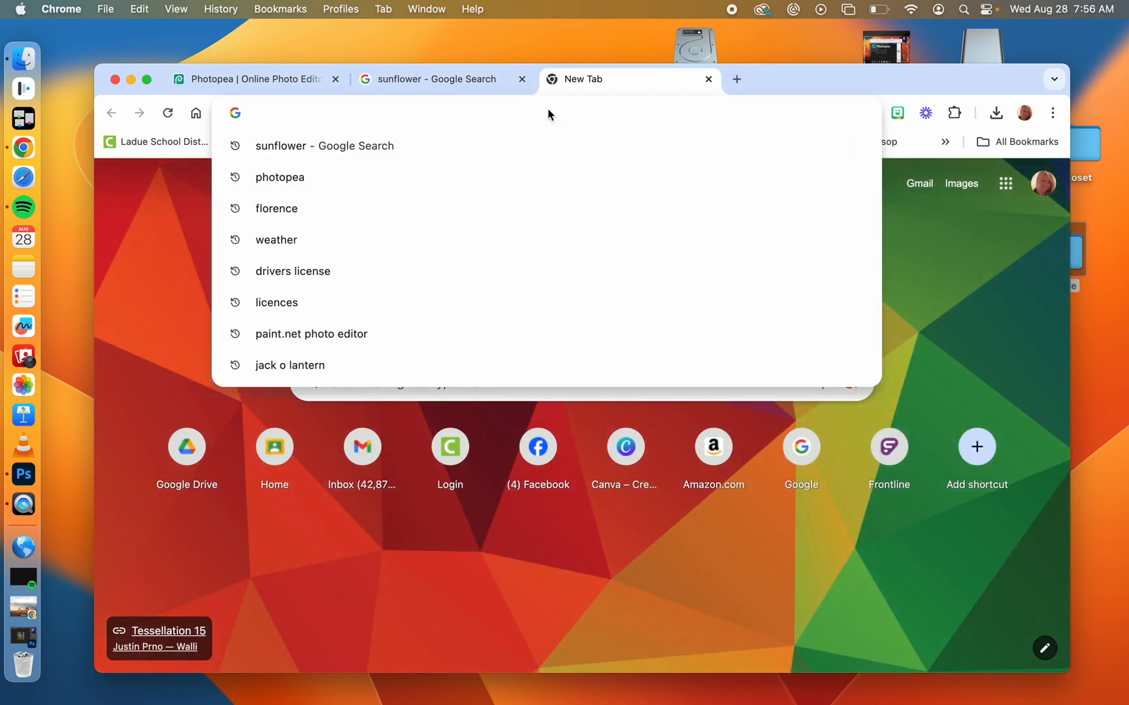
text(photopea.com)
key(Return)
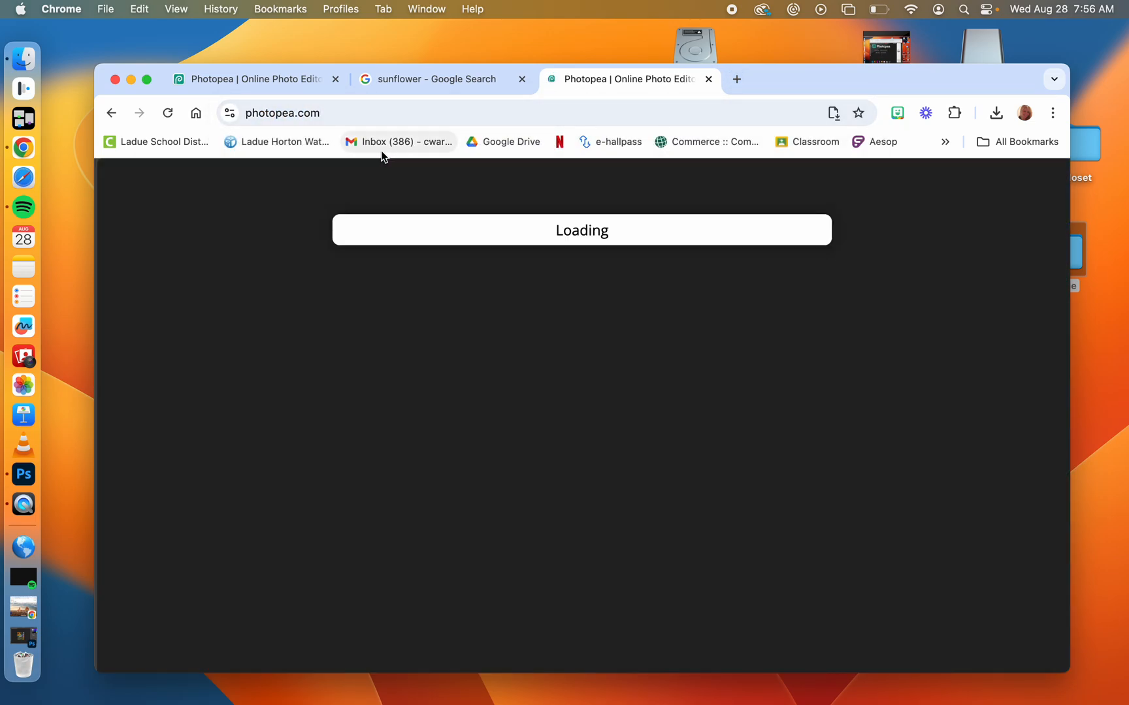
click(335, 79)
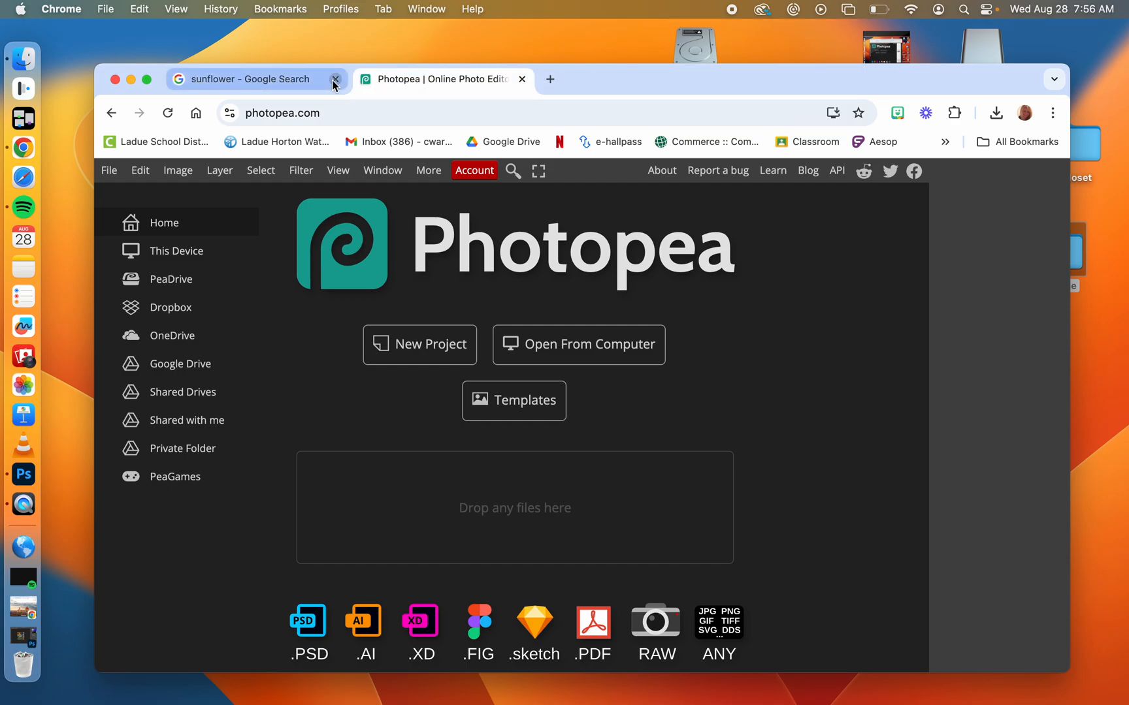
click(335, 79)
click(110, 172)
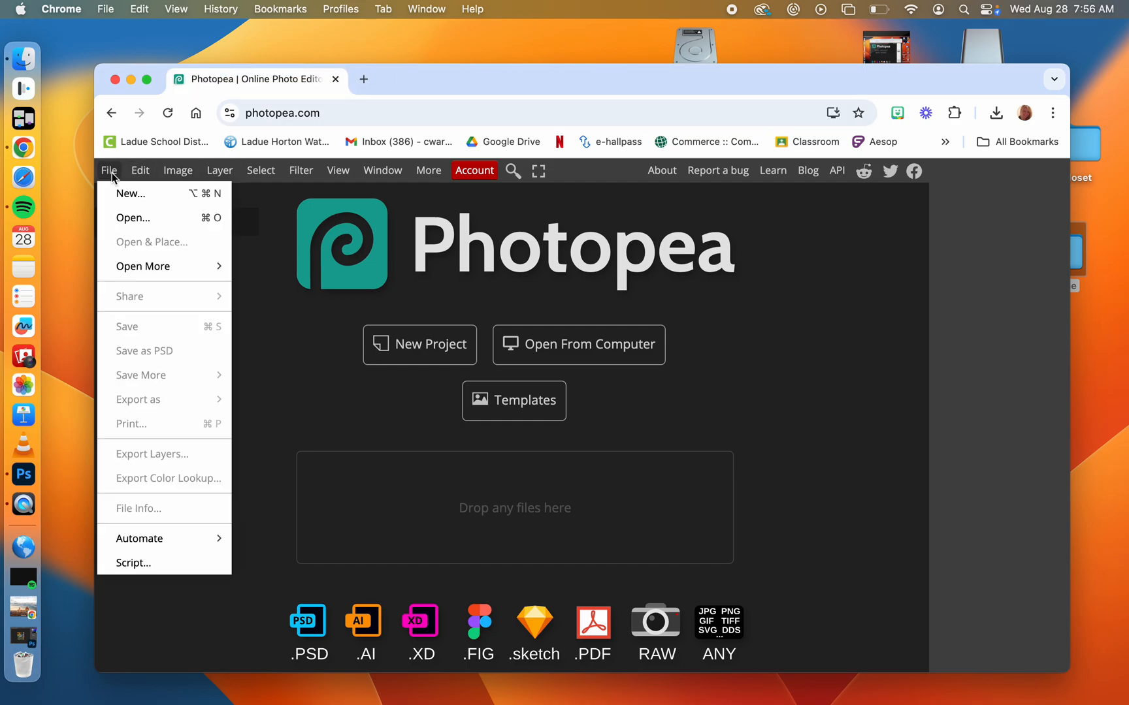
click(130, 194)
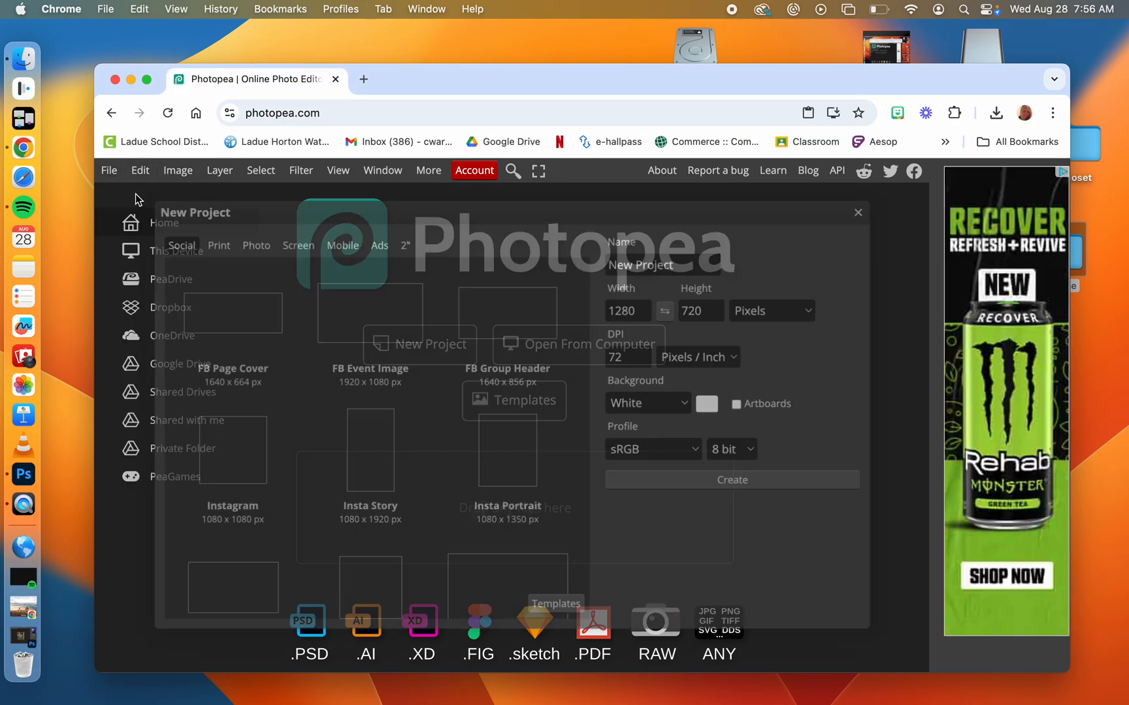
click(862, 212)
Step: Create a new project 8.5 inches wide and 11 inches high at 150 DPI with a white background
click(434, 351)
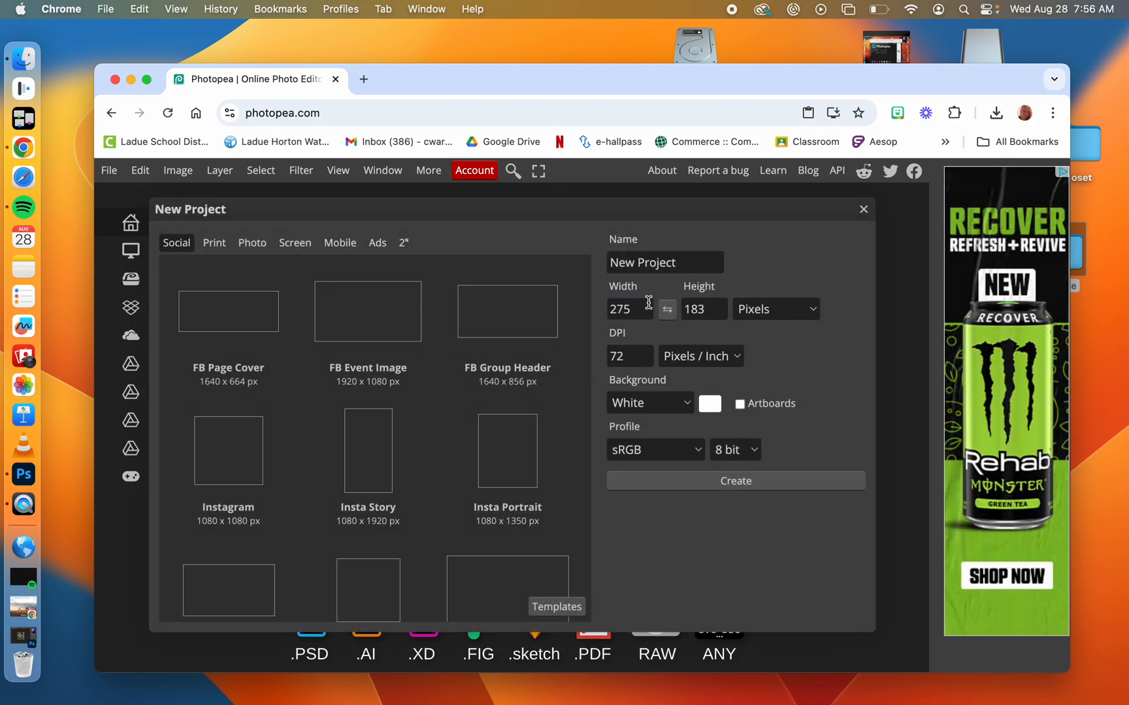
click(763, 313)
click(764, 381)
drag(646, 314, 618, 314)
text(.5)
click(683, 310)
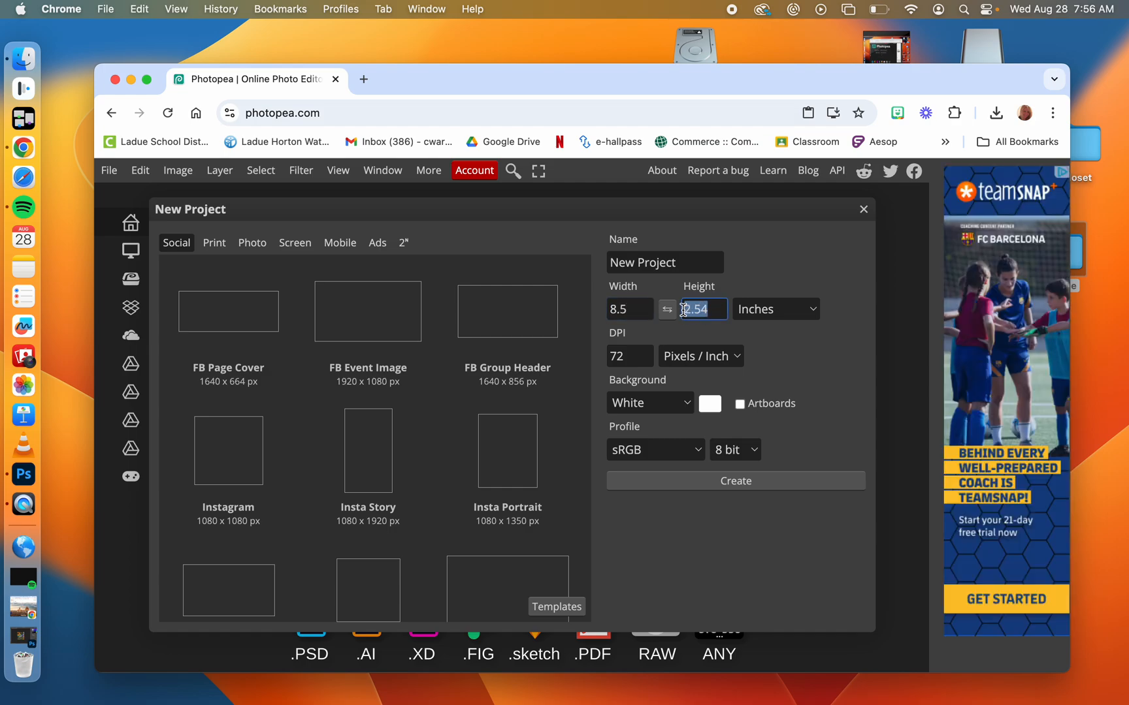
text(11)
drag(638, 356, 607, 359)
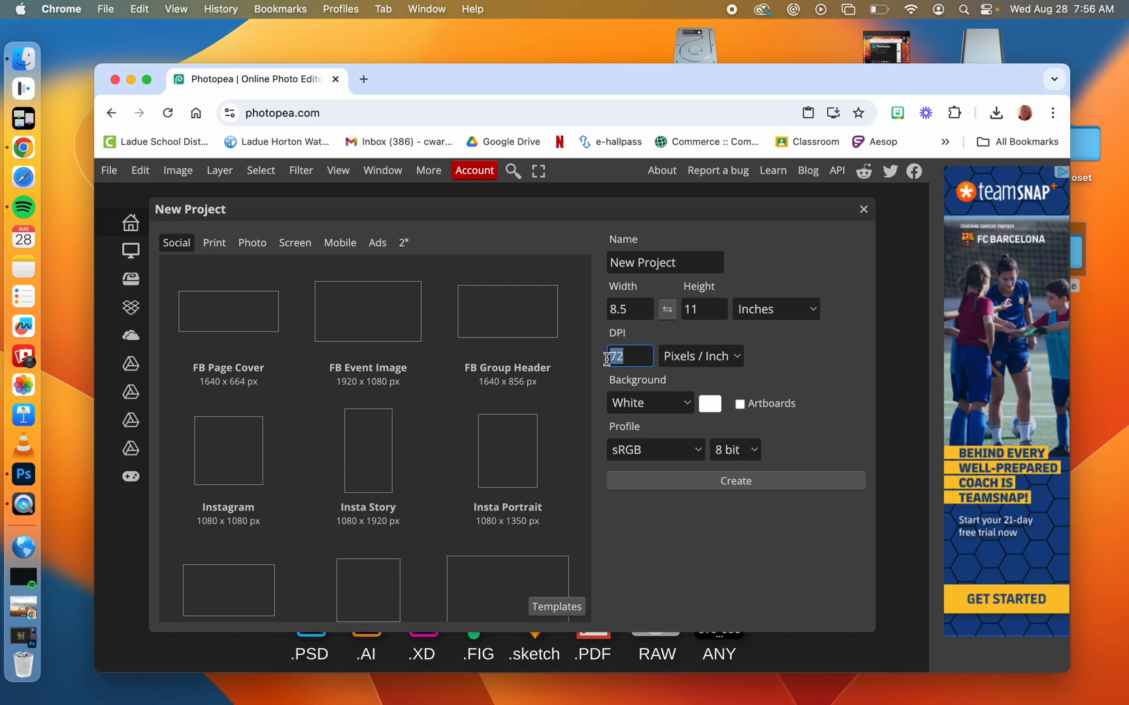
text(150)
click(731, 493)
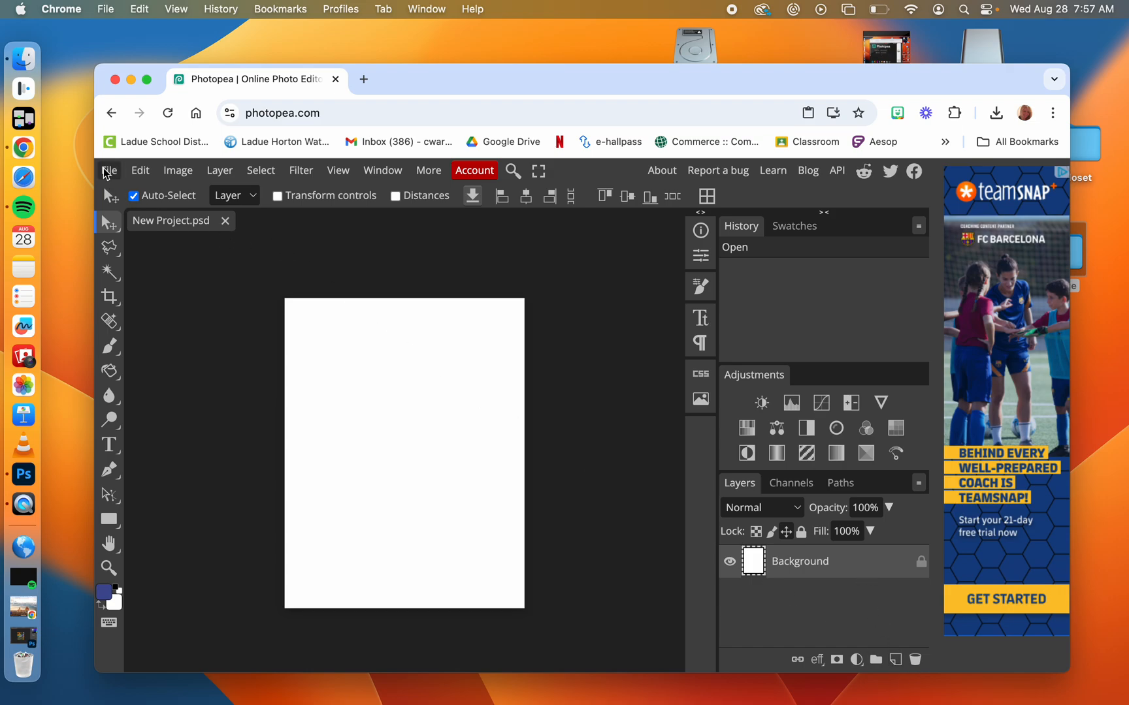
Step: Open Me2.jpg from the Collage folder as a separate document
click(109, 171)
click(122, 218)
click(416, 278)
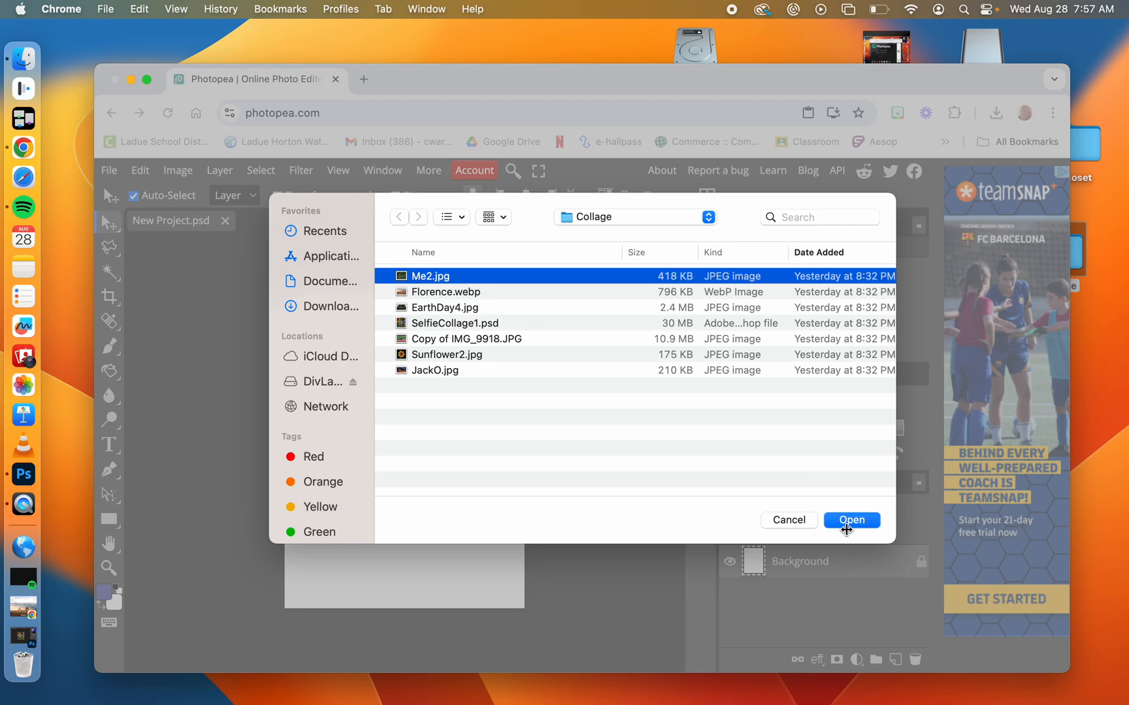
click(843, 521)
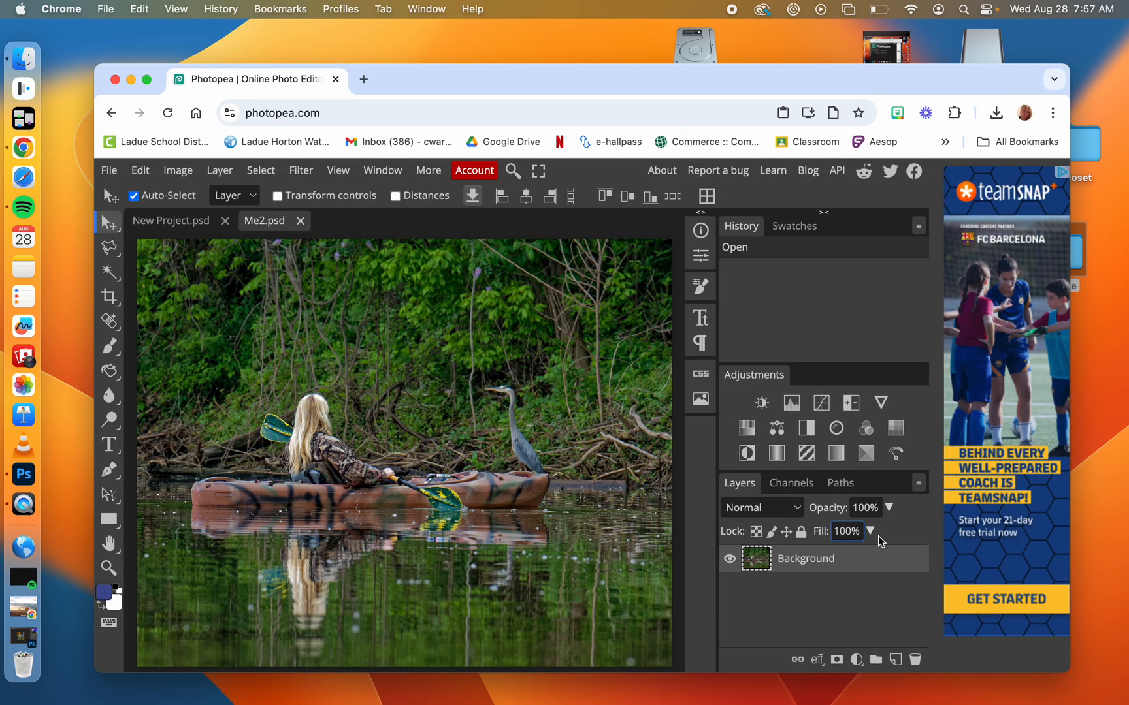
Step: Duplicate the Background layer of the kayak photo and add an empty layer above the copy
drag(855, 568, 895, 661)
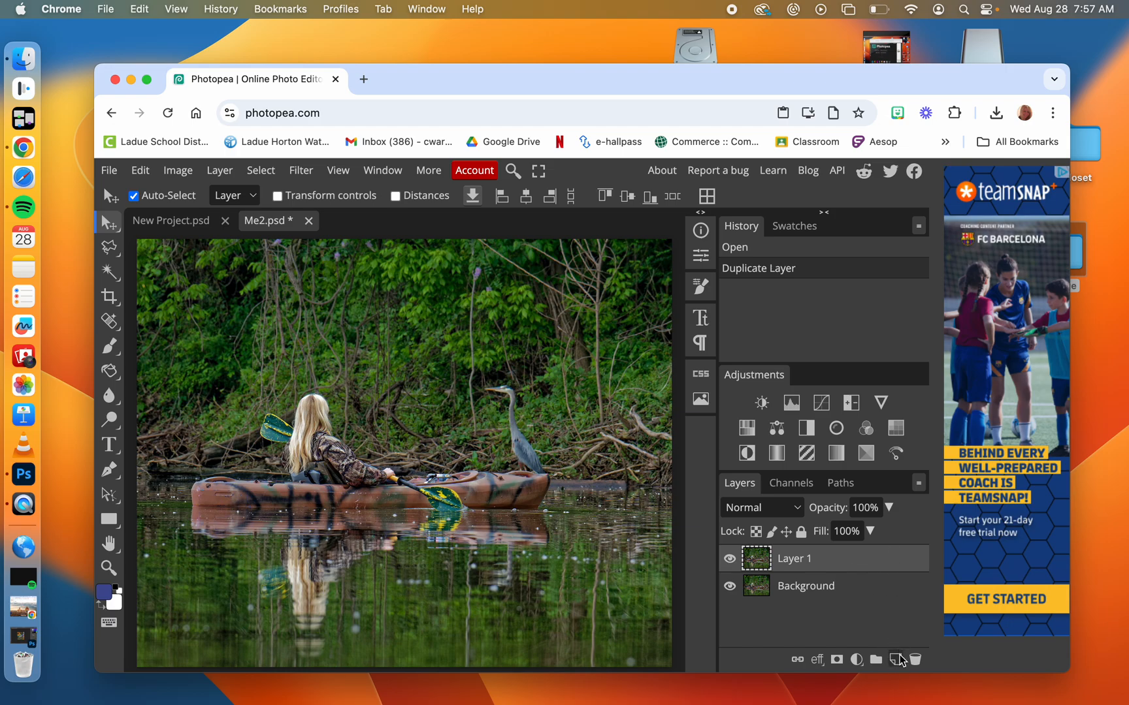
click(895, 660)
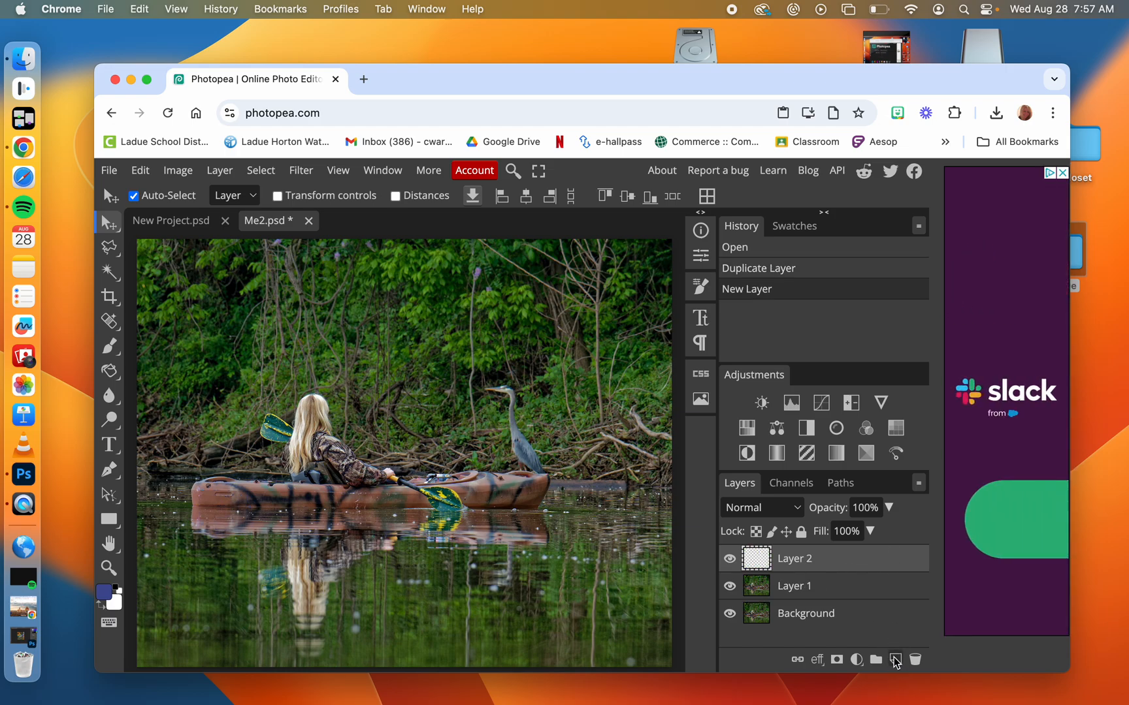
Step: Delete the two added layers and close Me2.psd without saving
drag(837, 559, 915, 660)
drag(846, 566, 916, 660)
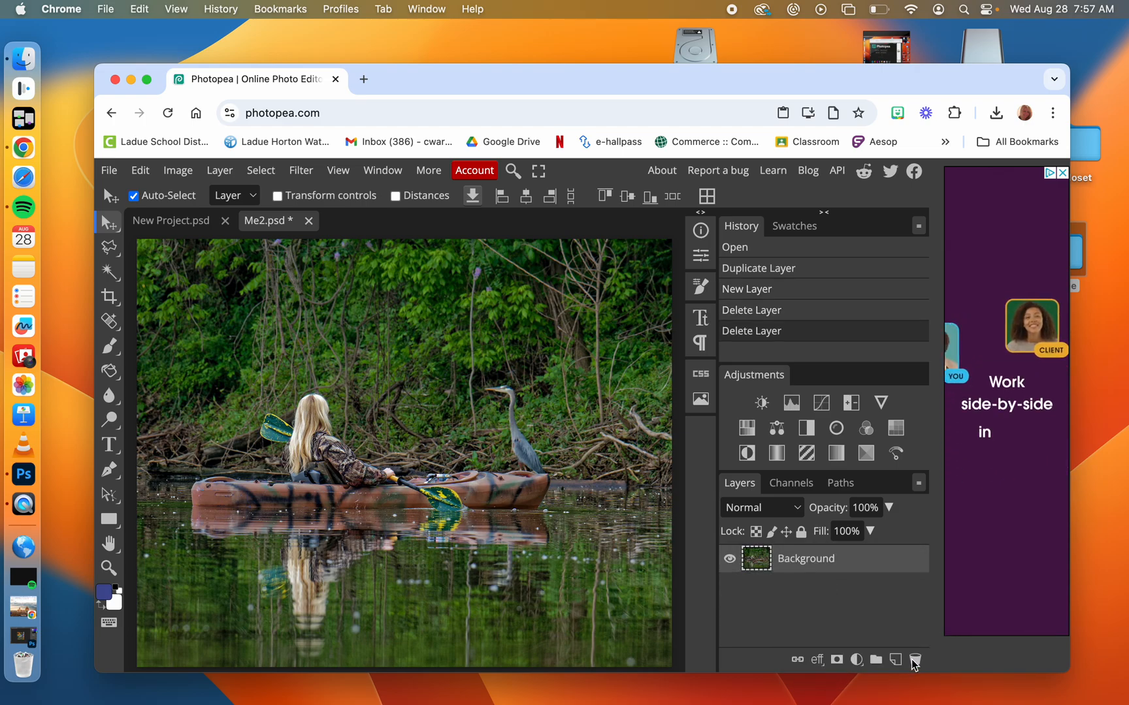
click(308, 221)
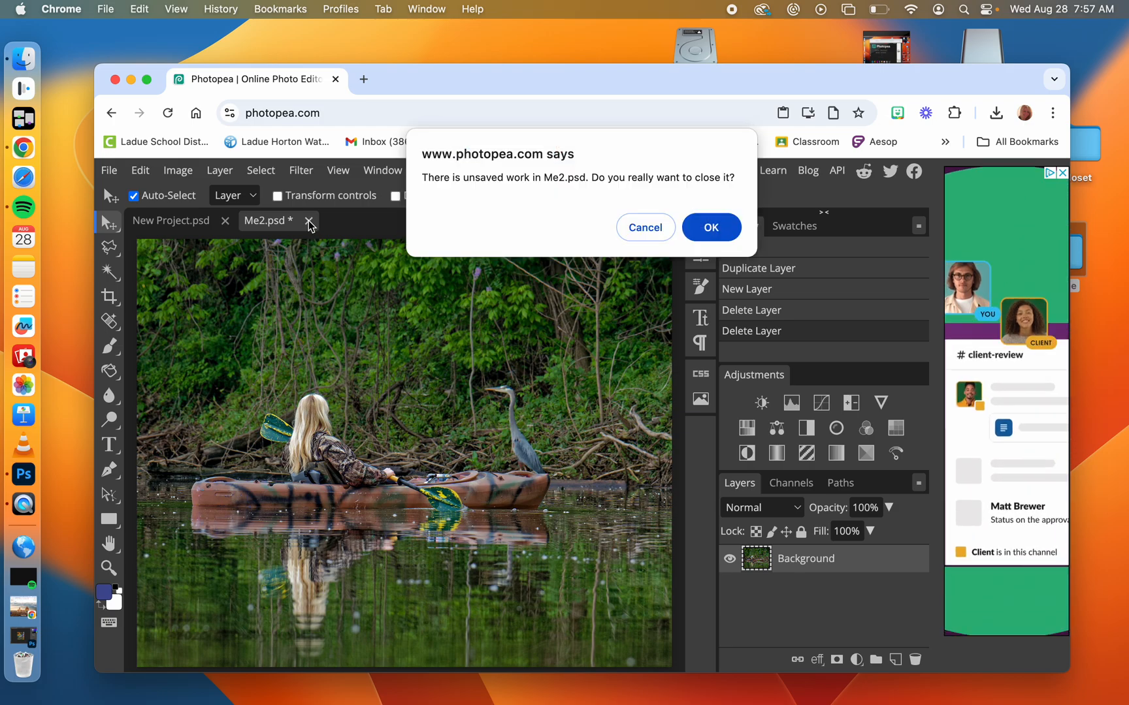
click(711, 227)
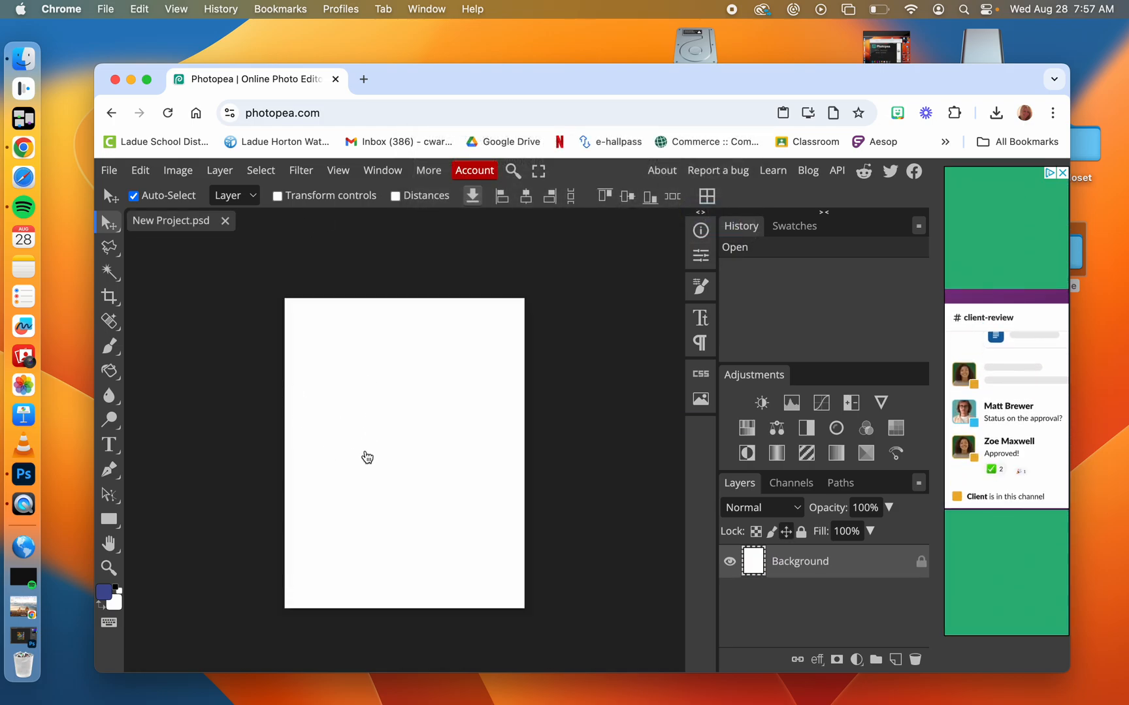
Step: Add an empty layer to the new project and place Me2.jpg from the Collage folder above it
click(895, 660)
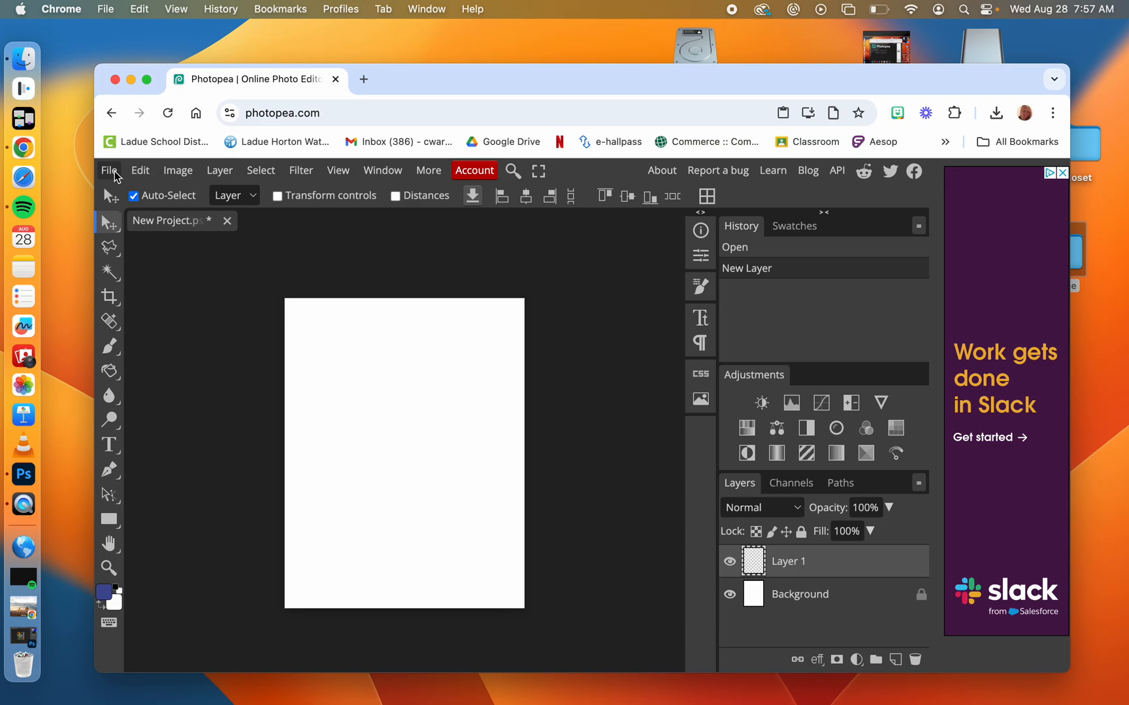
click(110, 171)
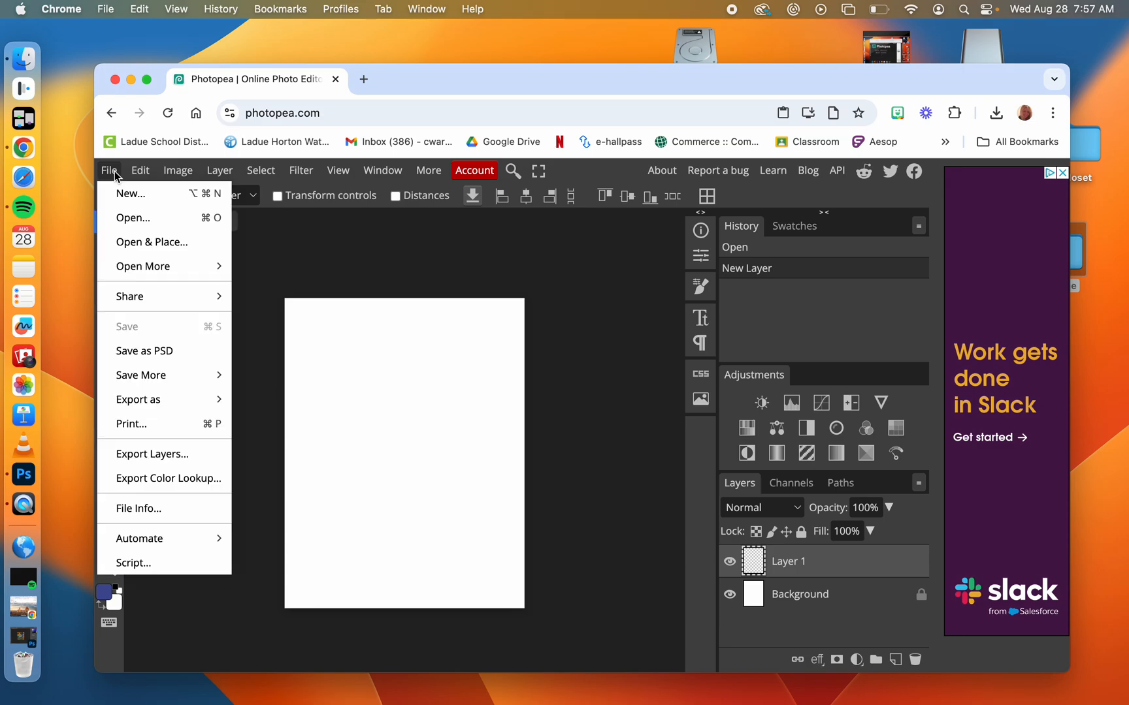
click(128, 243)
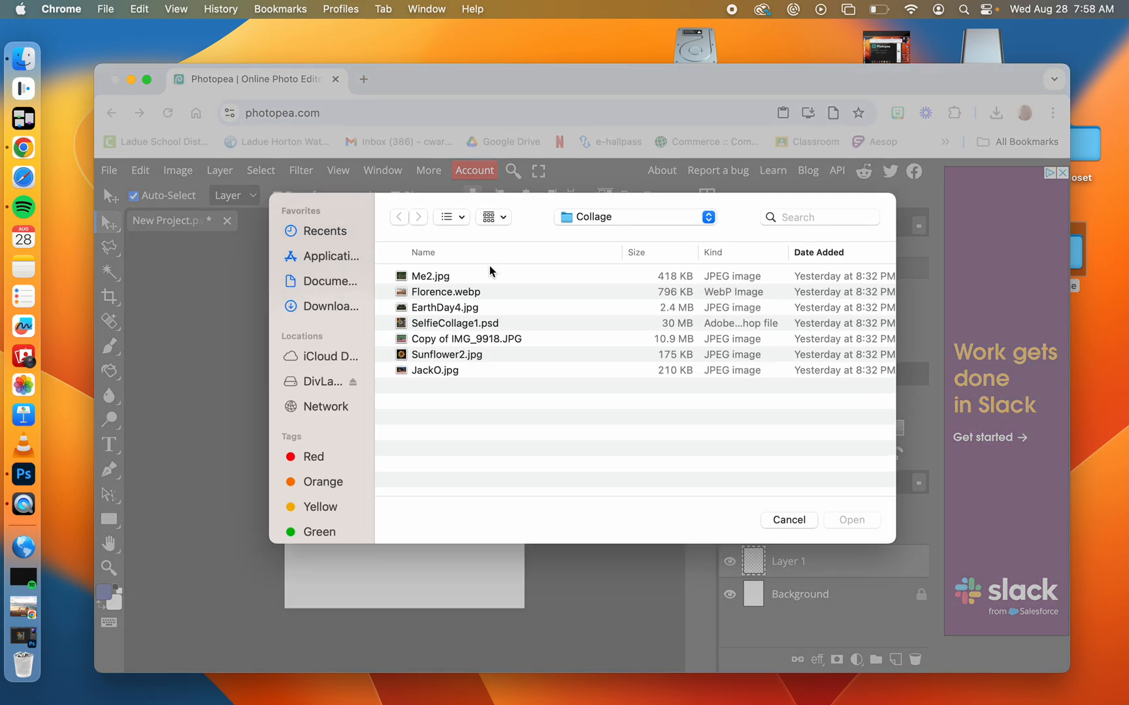
click(445, 276)
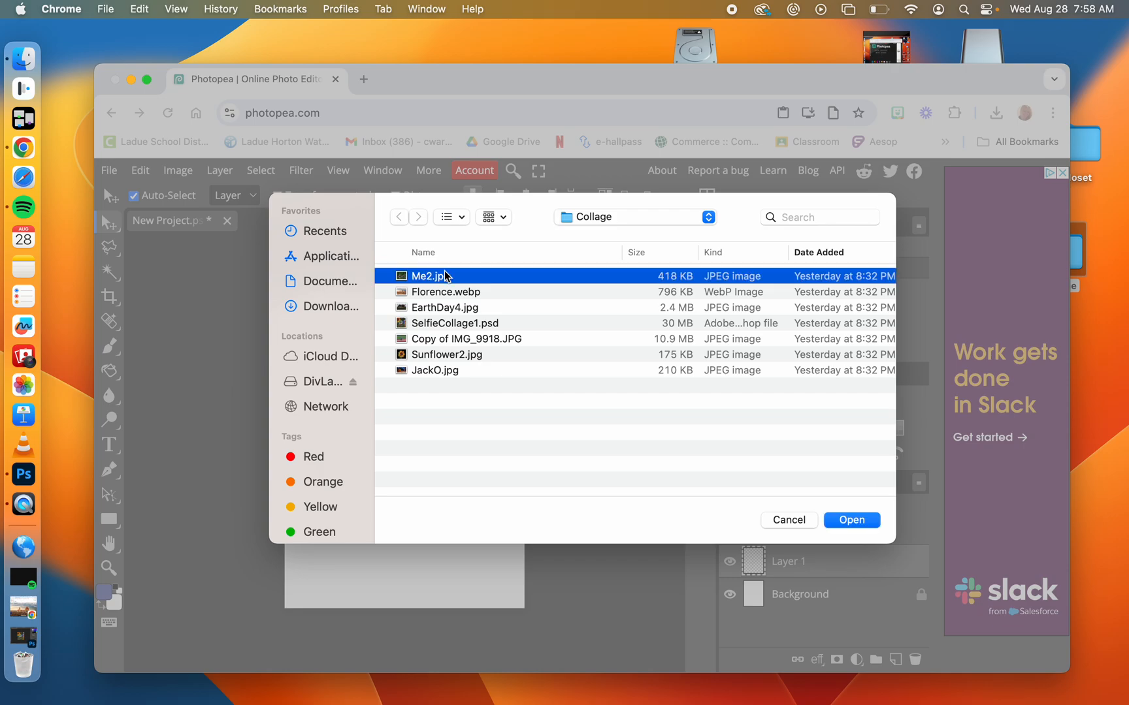
click(857, 525)
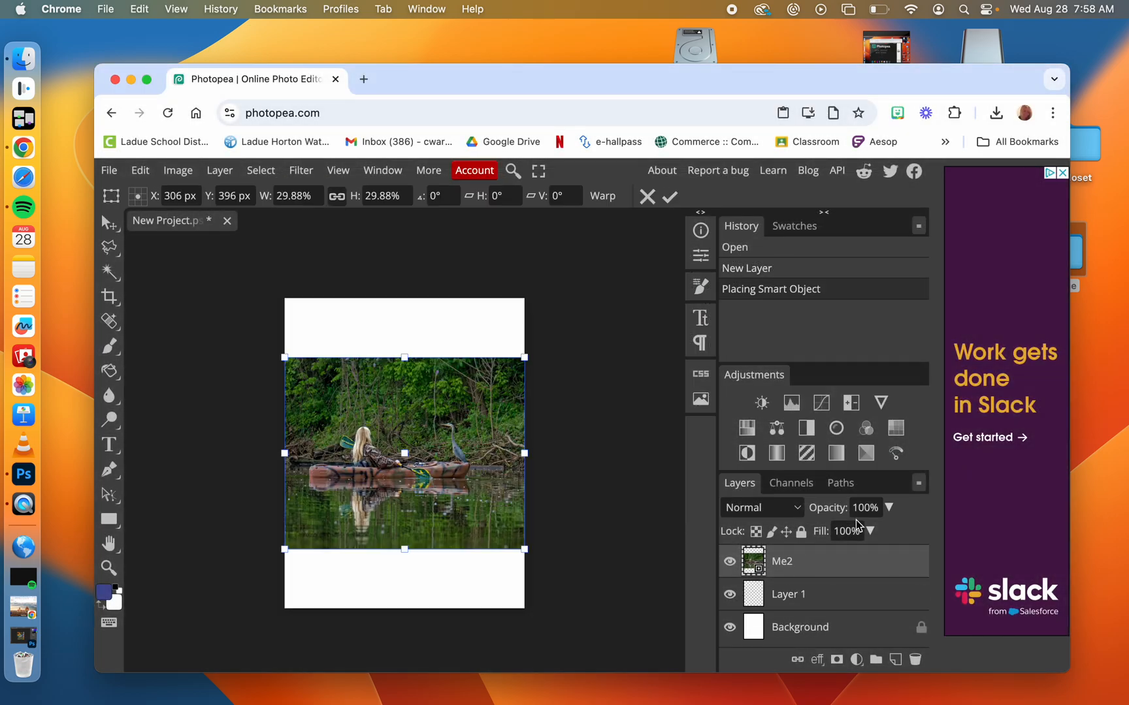
Step: Scale the placed Me2 photo to about 21%, rotate it about 35° clockwise, and position it in the page's lower left area
mouse_move(474, 544)
mouse_down()
mouse_move(454, 564)
mouse_move(487, 530)
mouse_move(474, 522)
mouse_up()
drag(526, 373, 497, 484)
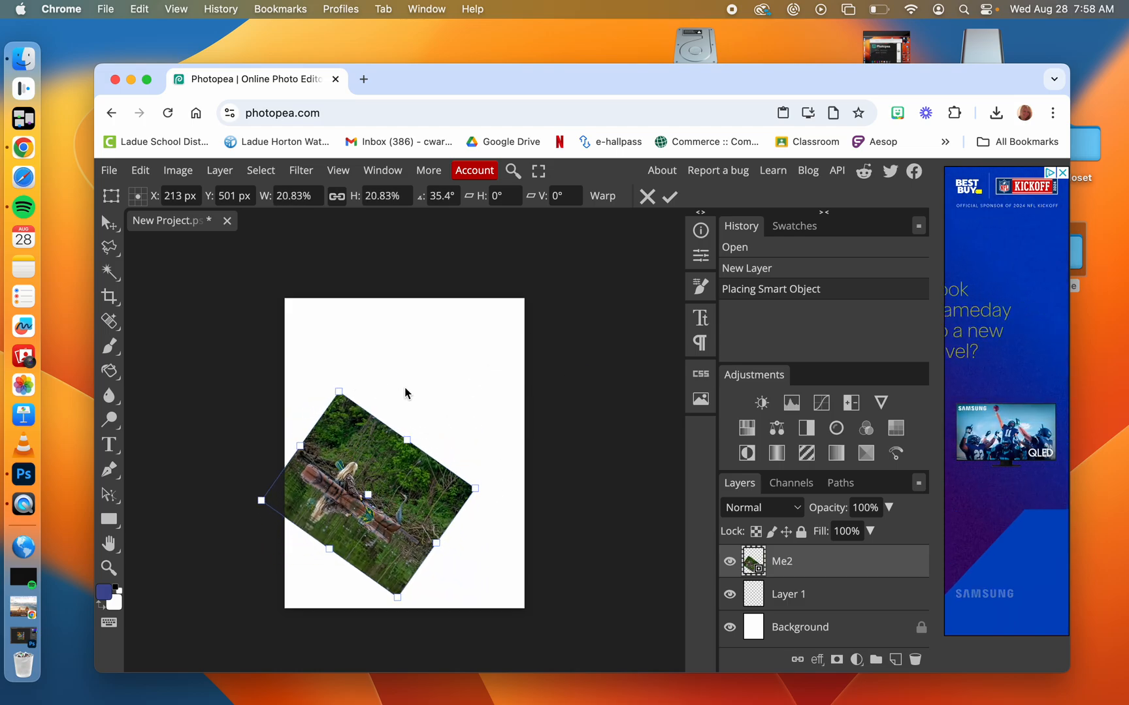
key(Return)
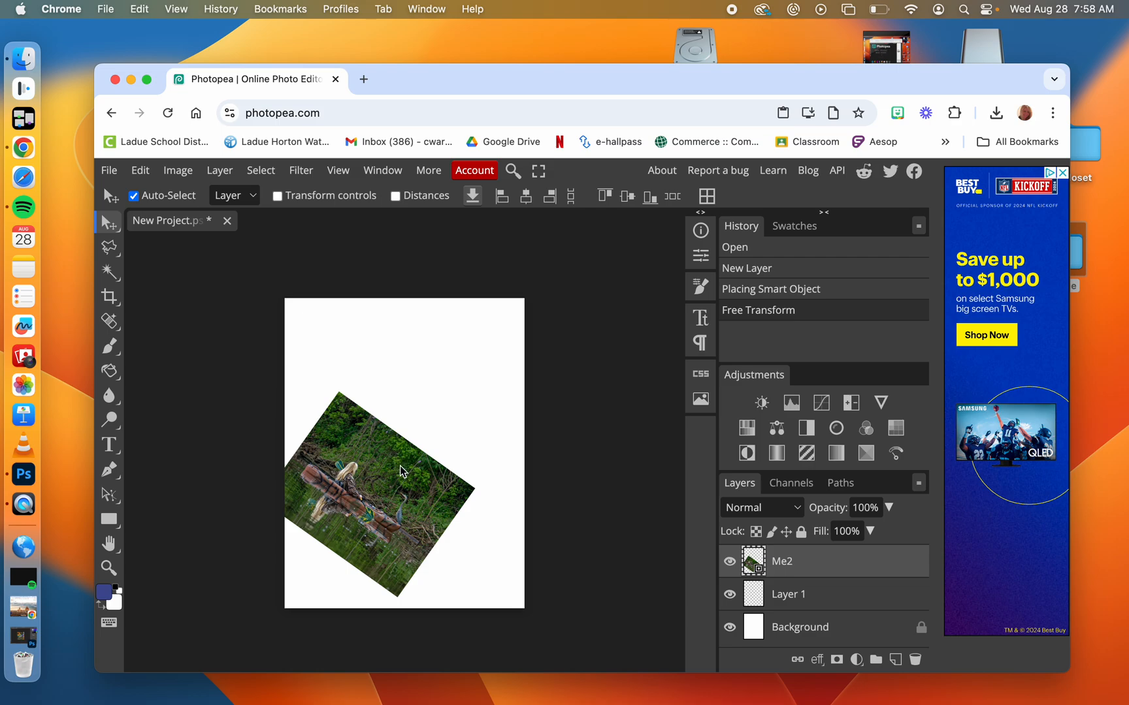
Step: Straighten and resize the Me2 photo with Free Transform so it spans the page's width and fills the lower half
click(150, 174)
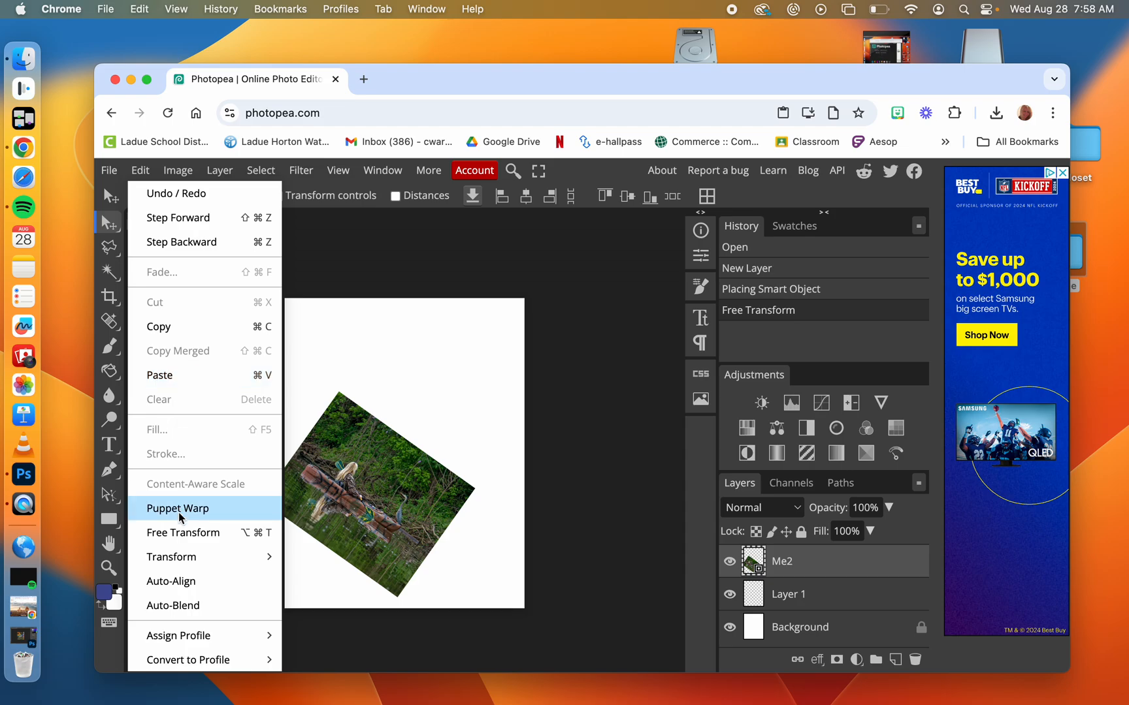
click(178, 538)
drag(476, 488, 532, 454)
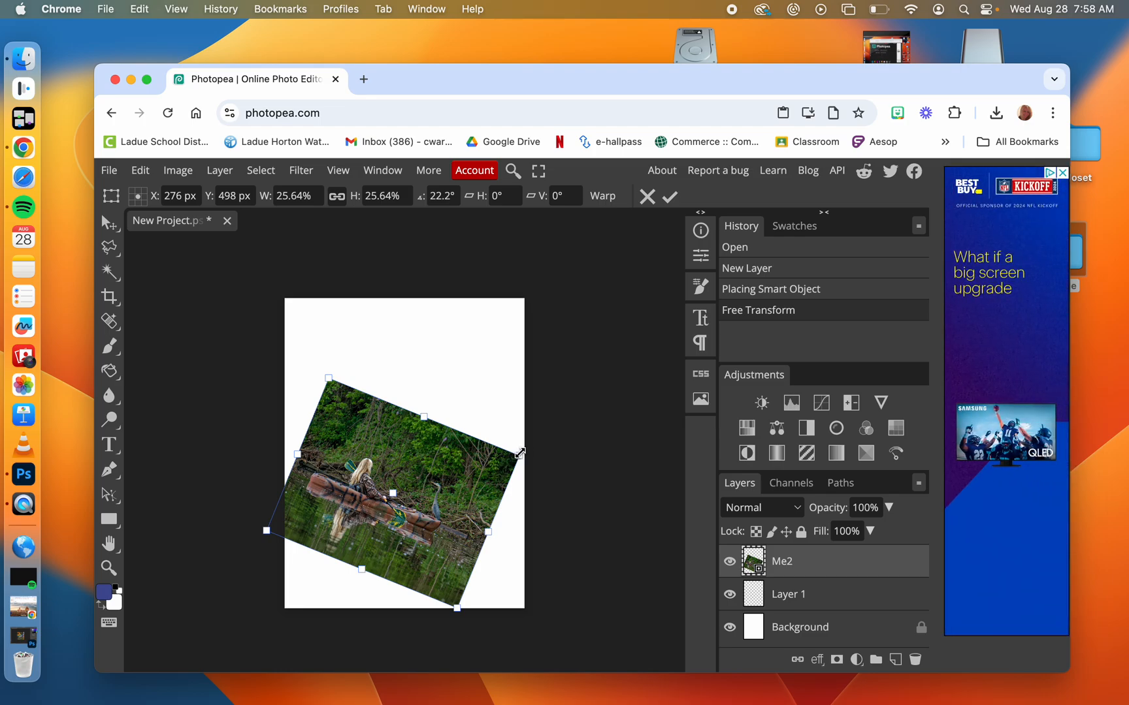
drag(520, 452, 767, 265)
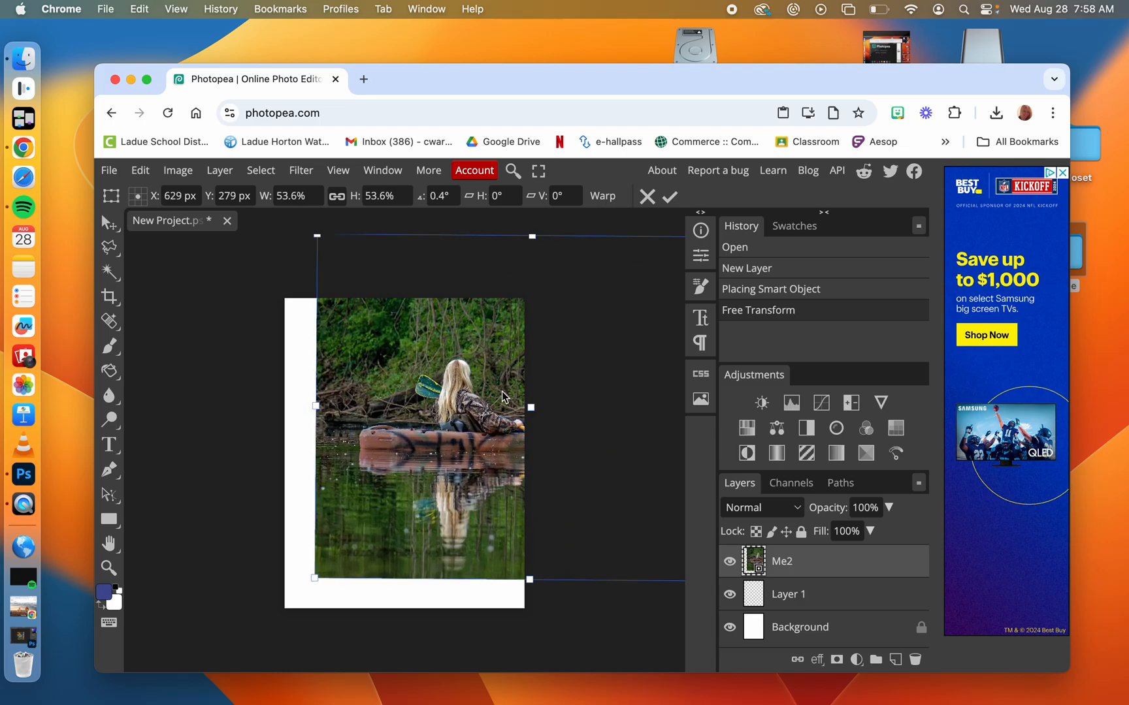
drag(500, 390, 376, 475)
drag(617, 318, 533, 451)
drag(481, 491, 476, 491)
drag(520, 449, 507, 491)
key(Return)
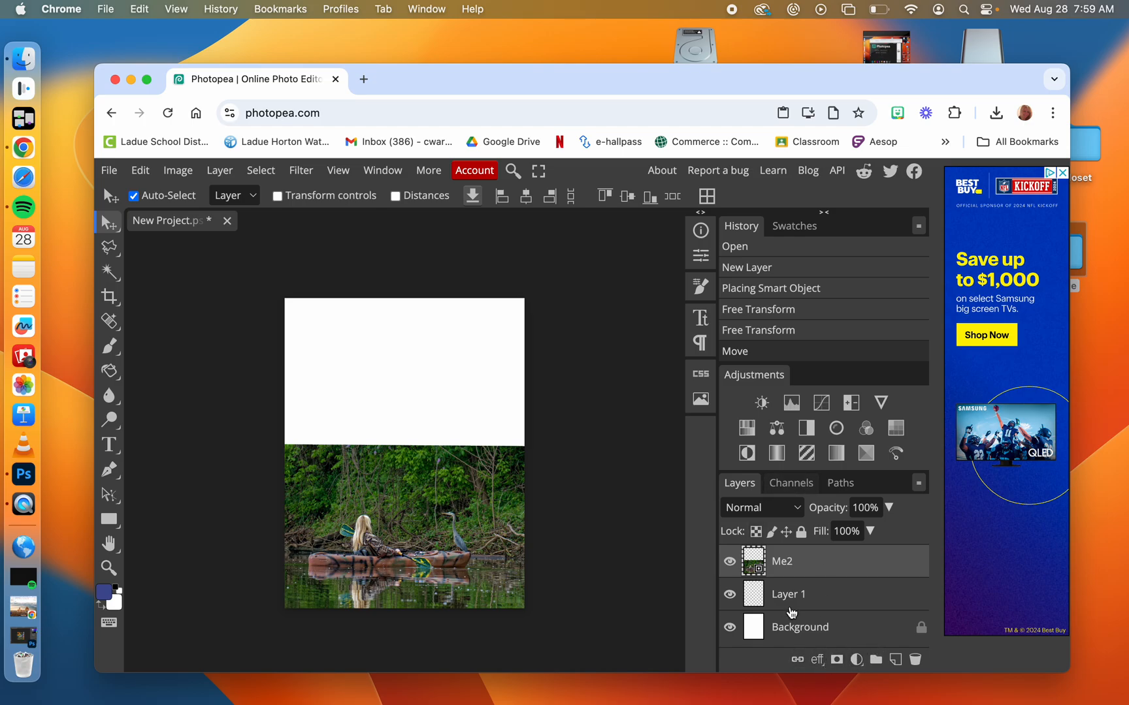
Step: Add a Brightness/Contrast adjustment layer above Me2 with brightness 60 and contrast 45
click(395, 170)
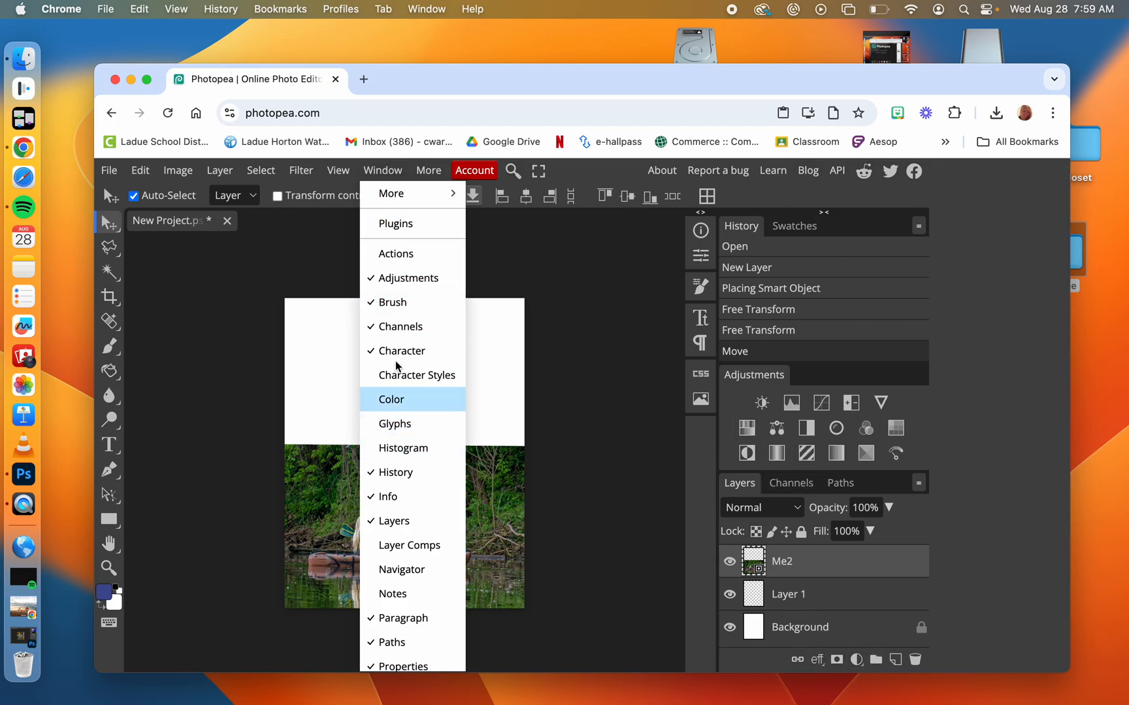
click(777, 379)
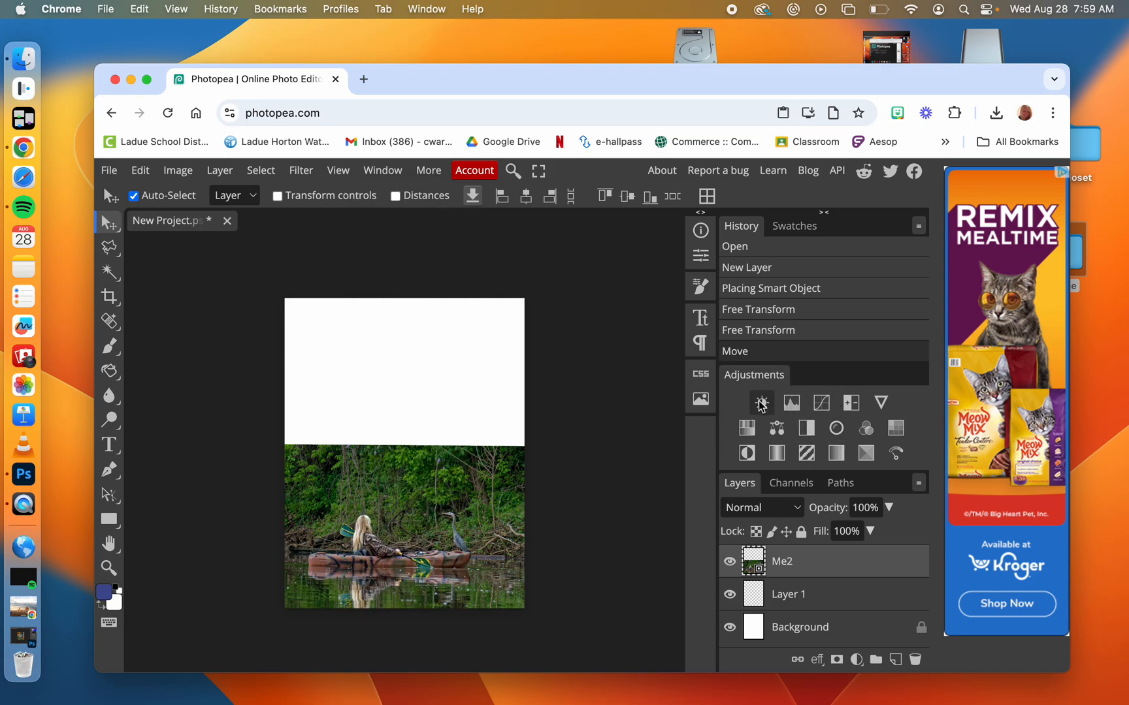
click(762, 404)
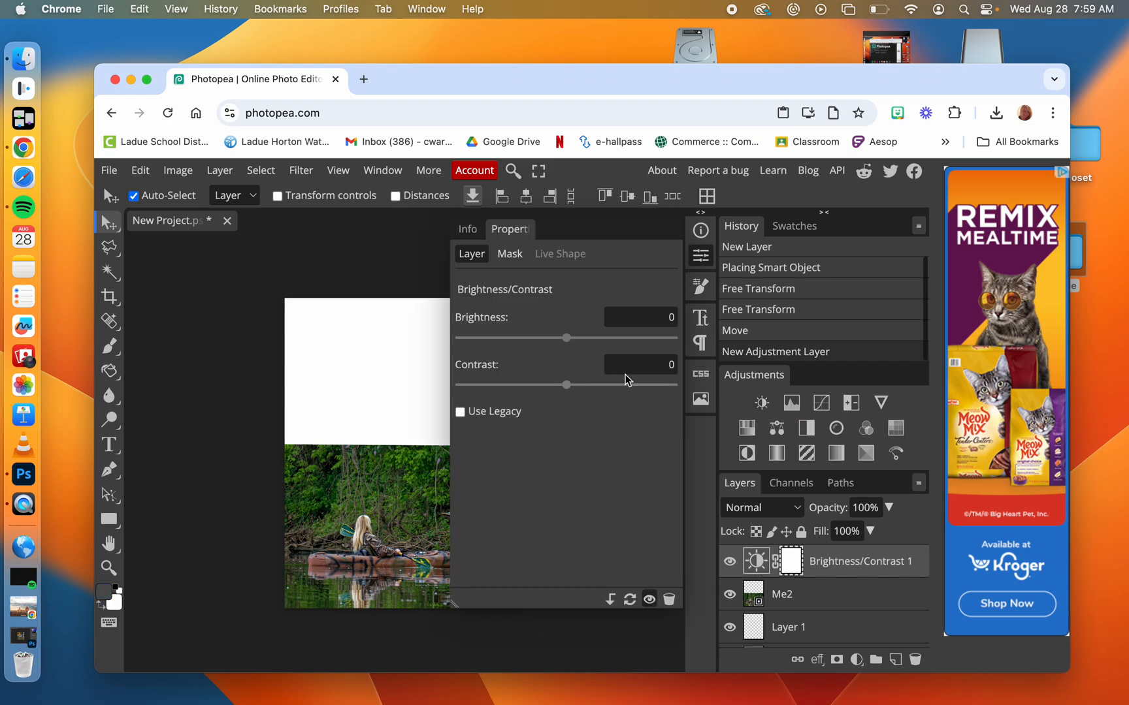
drag(566, 338, 609, 338)
drag(566, 385, 614, 385)
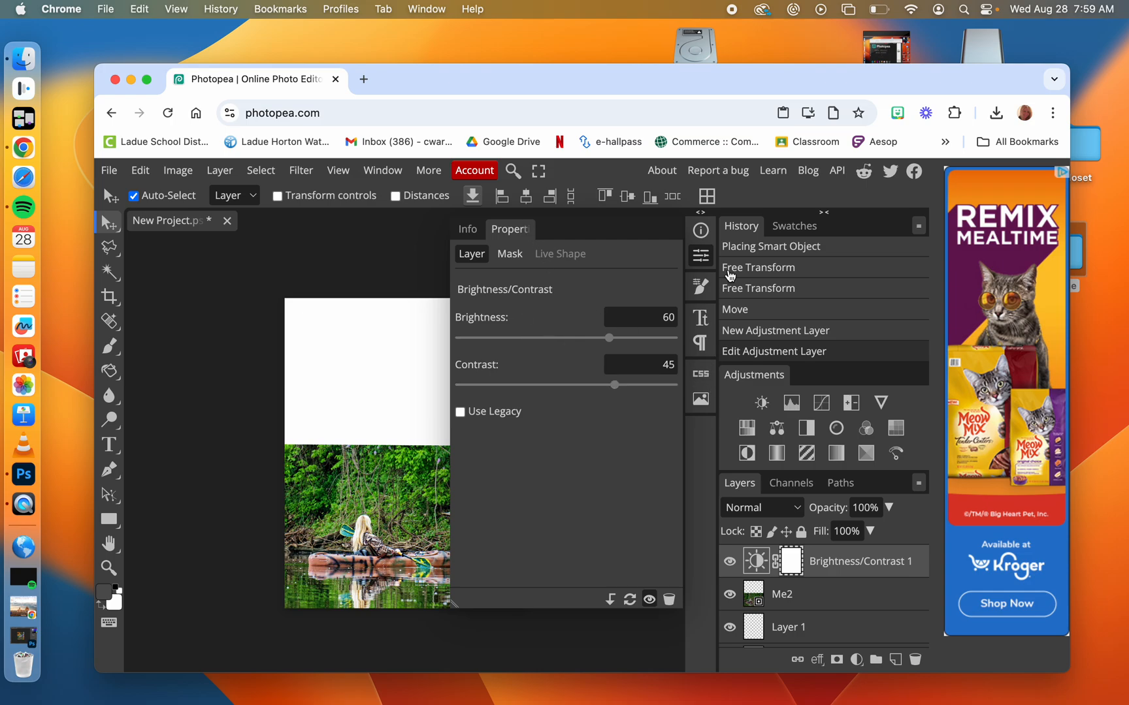
click(701, 213)
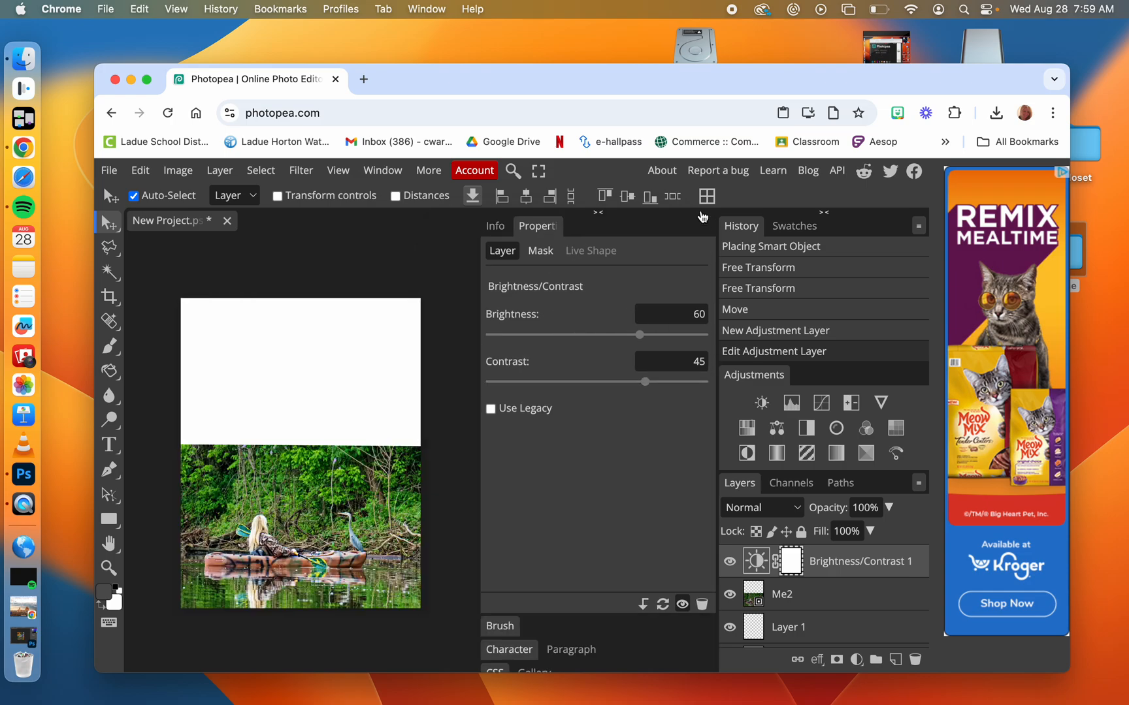
click(598, 216)
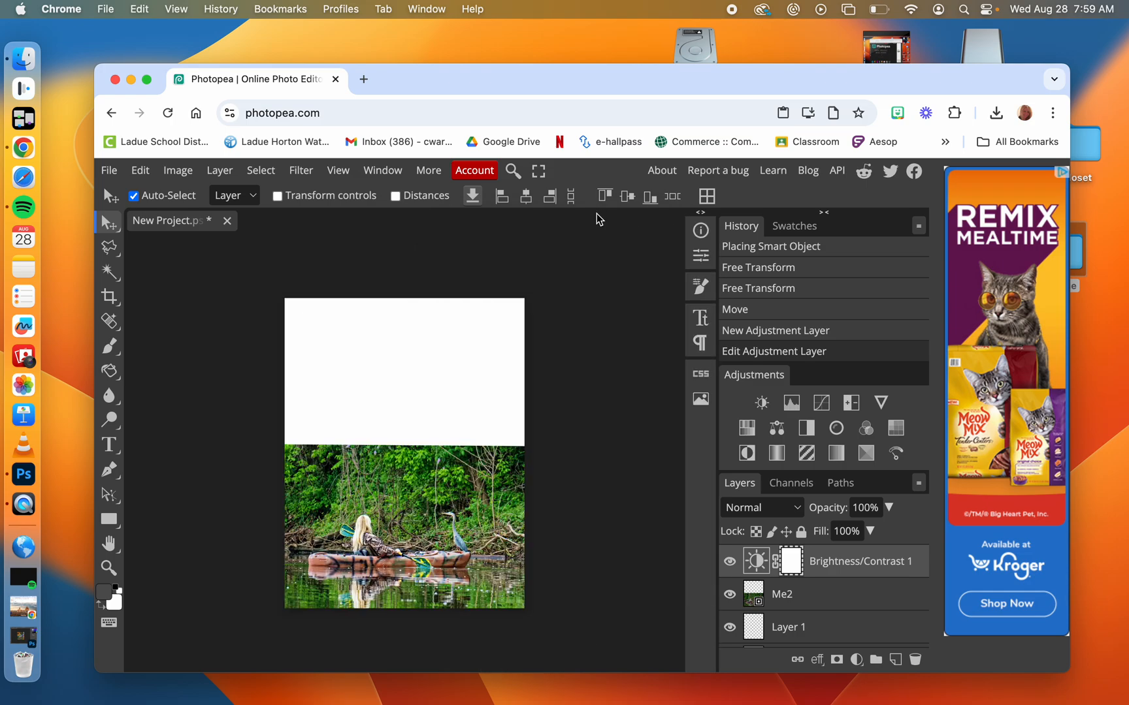
Step: Add a Black & White adjustment layer with green at 204, and delete both it and the Brightness/Contrast layer
click(807, 429)
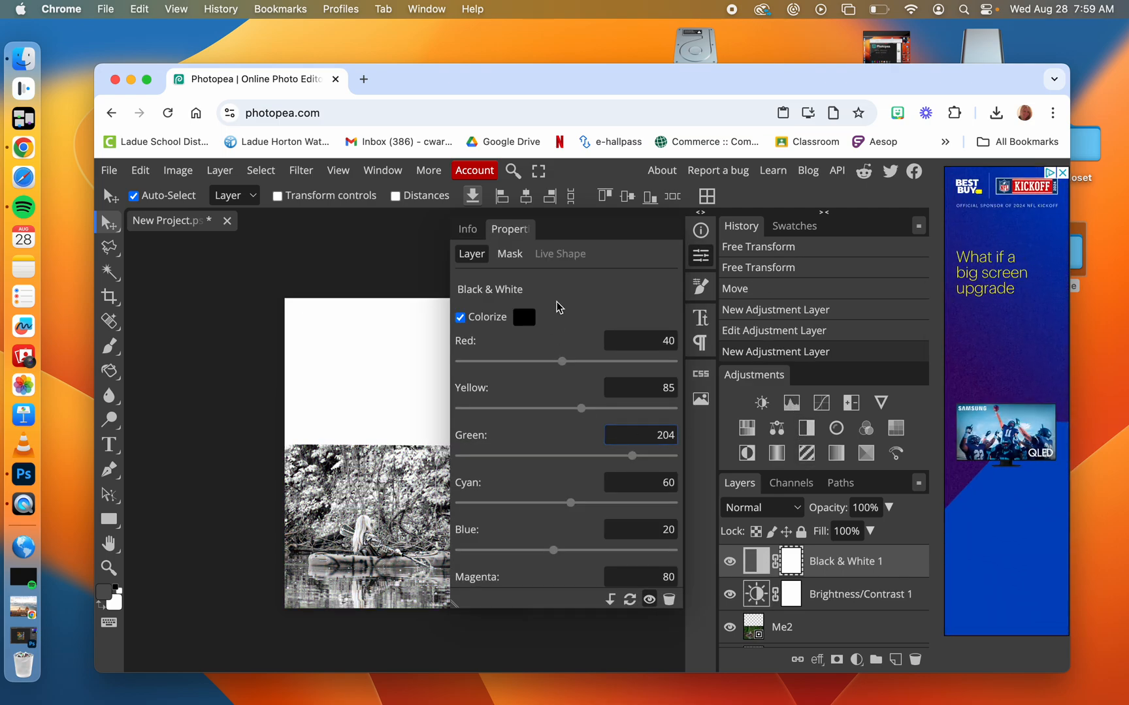
drag(878, 571, 916, 663)
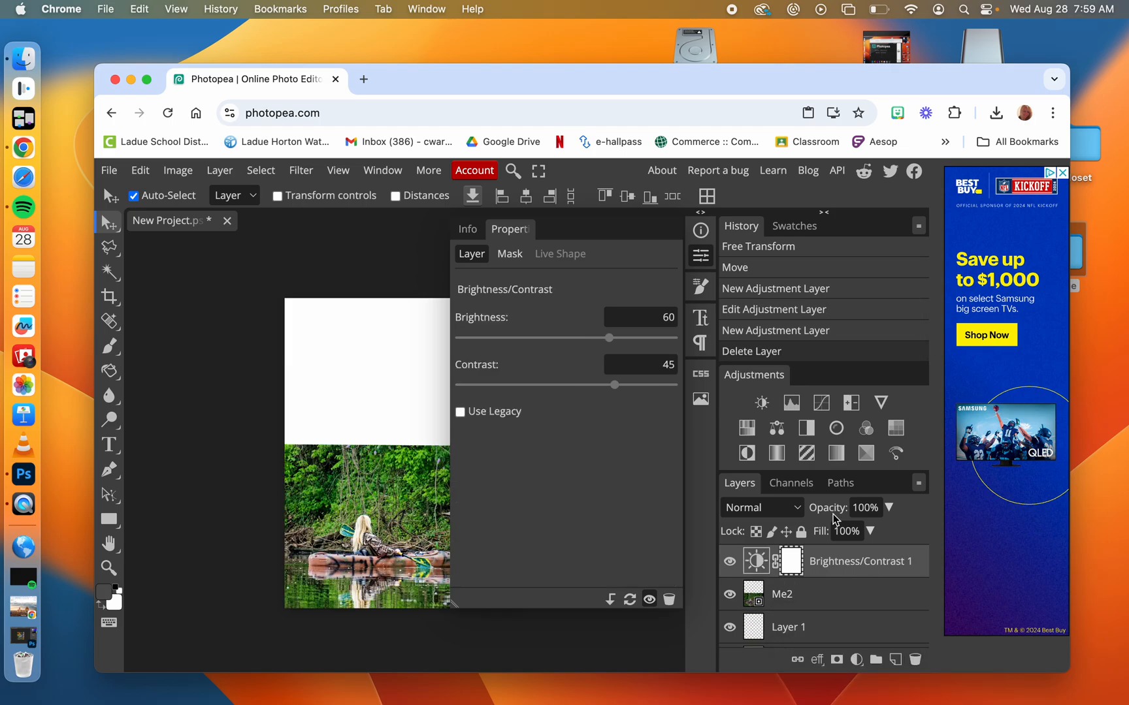
click(700, 213)
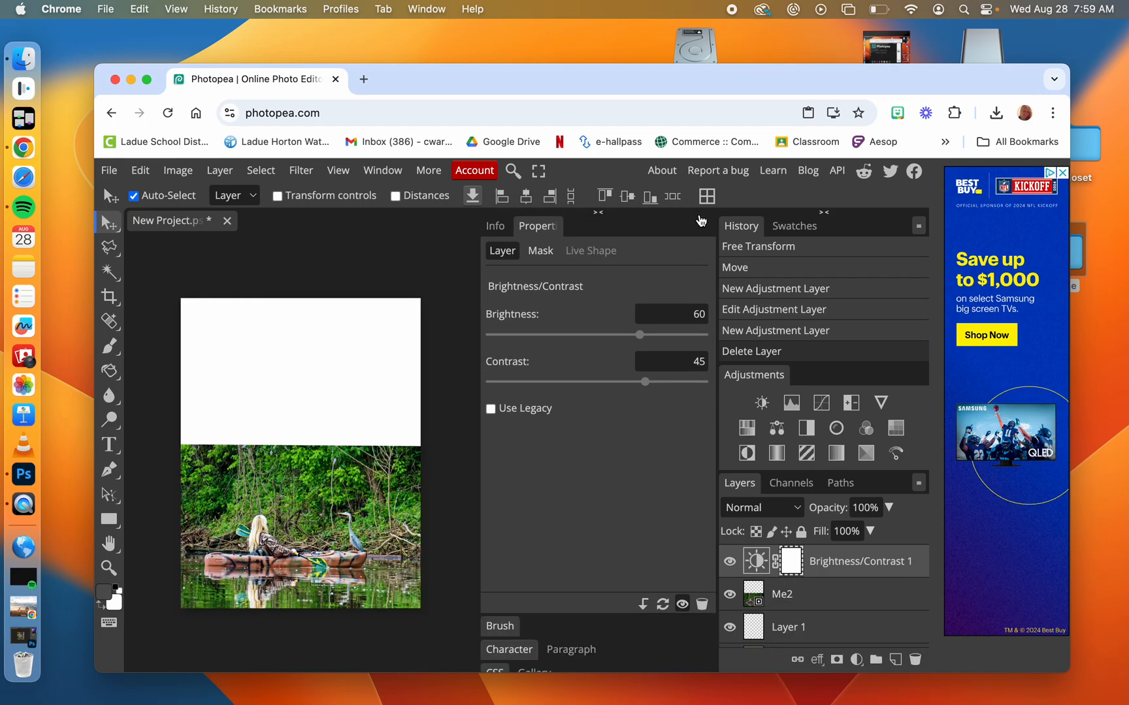
click(600, 214)
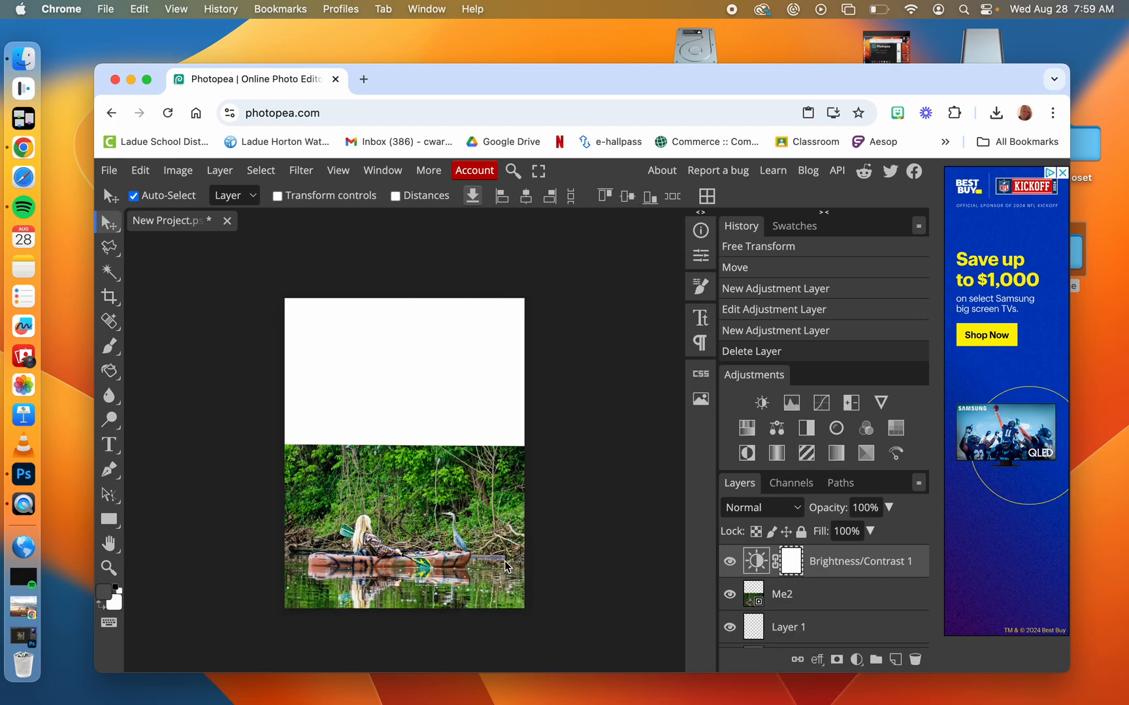
drag(837, 566, 917, 661)
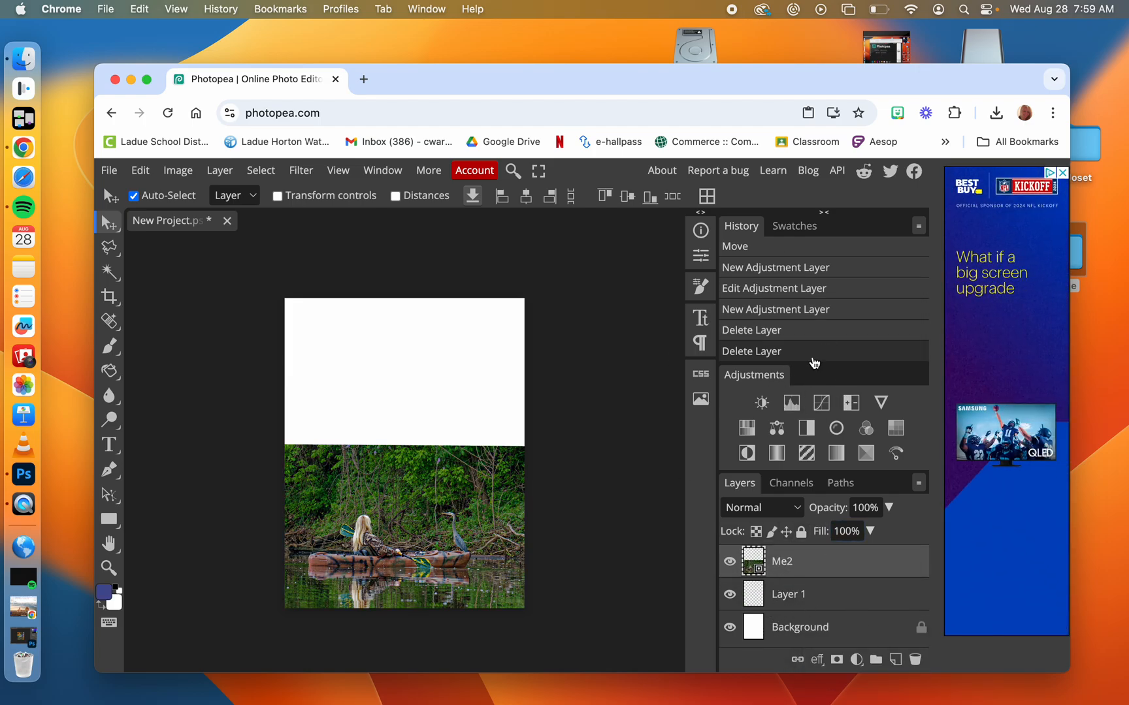
Step: Add a raster mask to the Me2 layer and draw a linear gradient on it downward from the photo's top edge
click(383, 171)
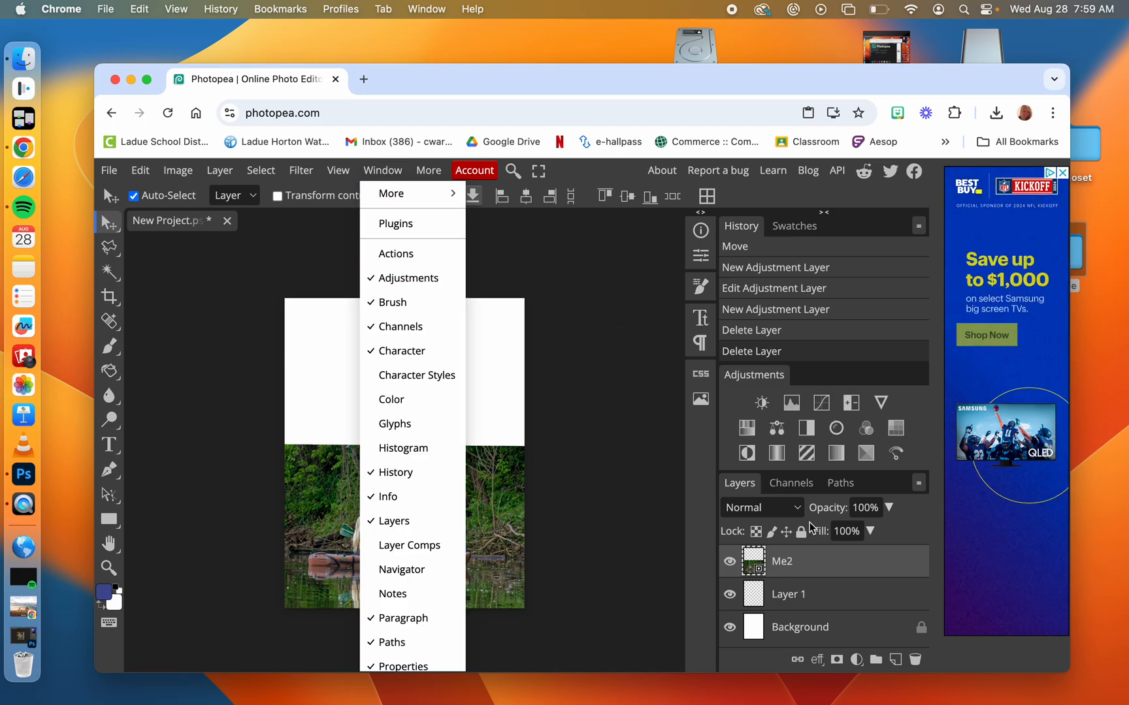
click(813, 574)
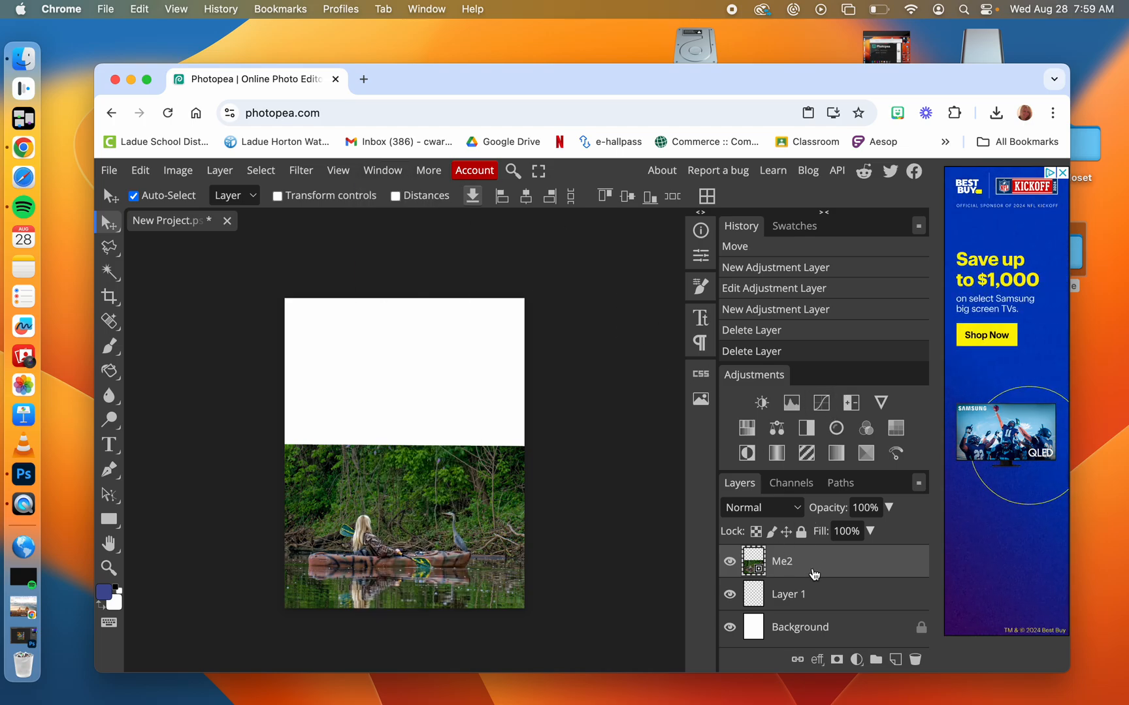
click(838, 661)
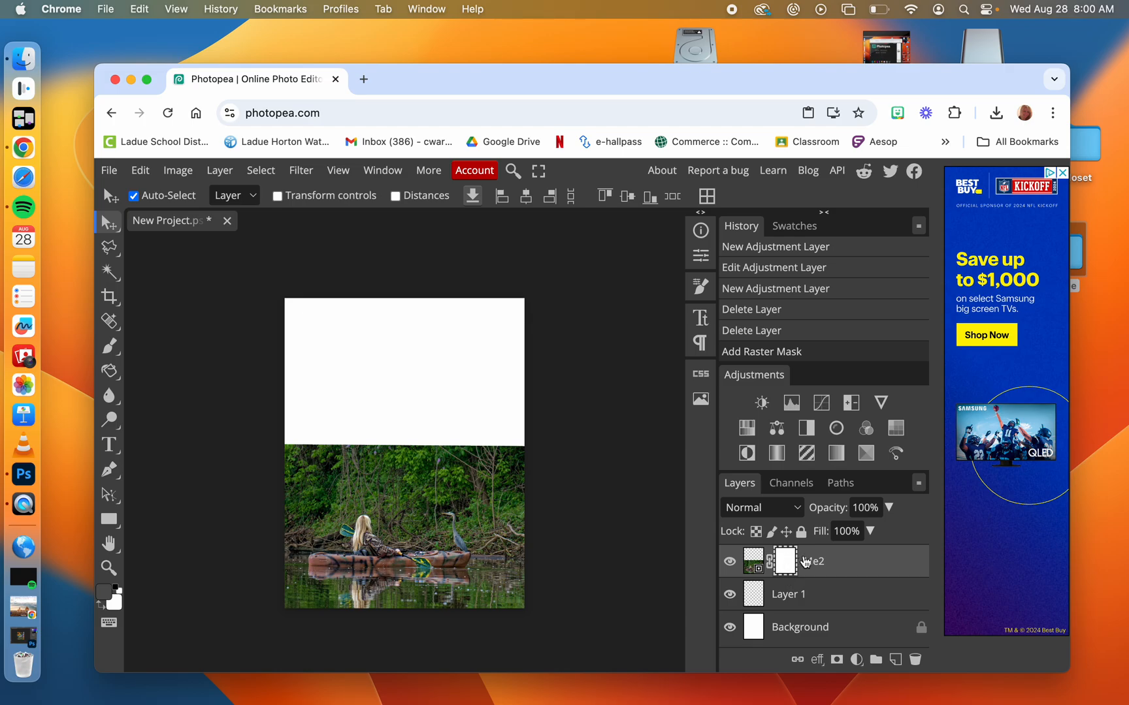
click(111, 373)
click(160, 370)
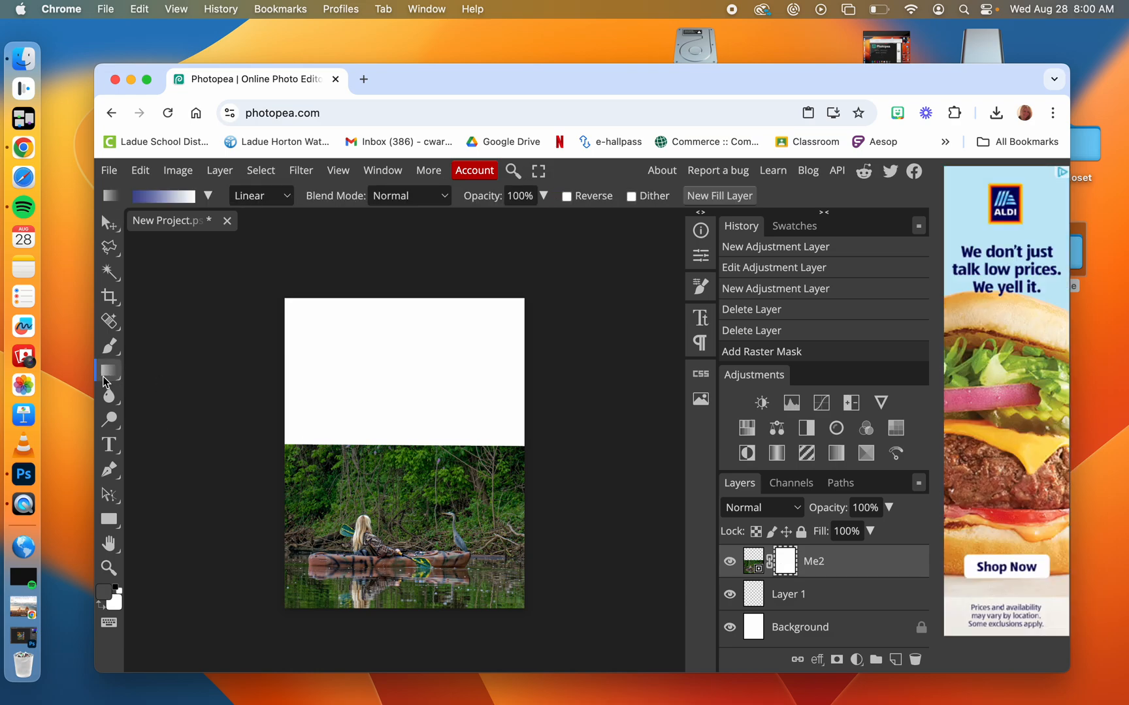
drag(412, 438, 416, 503)
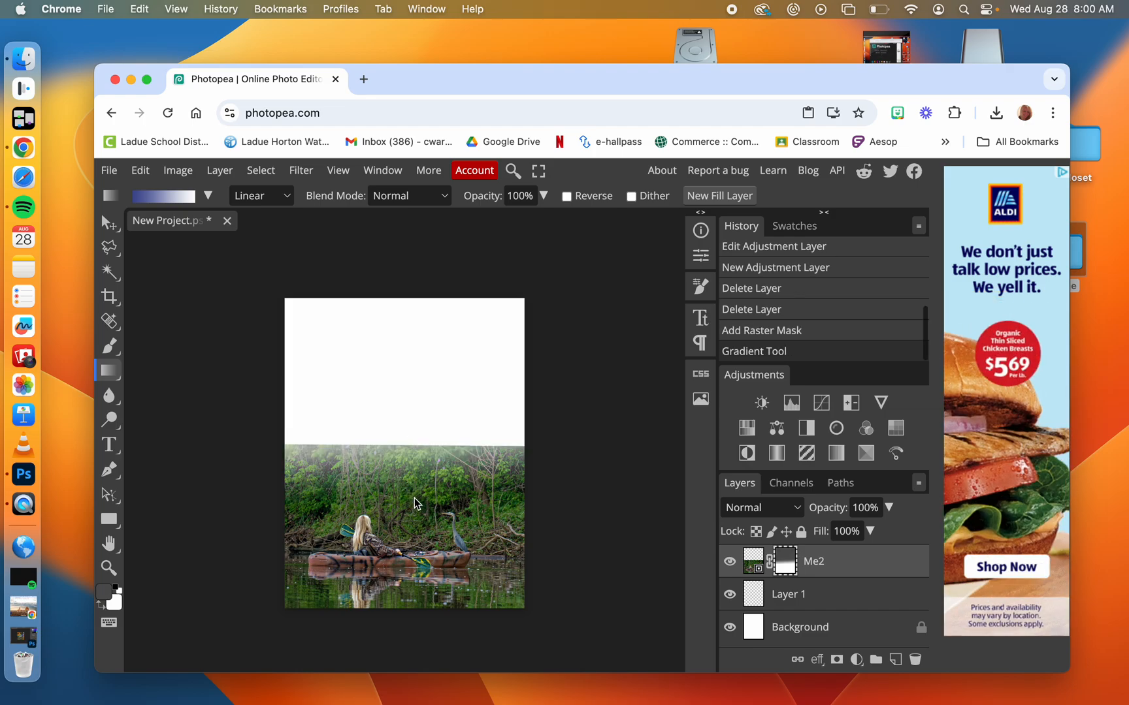
Step: Redraw the linear gradient on the Me2 mask over the upper part of the kayak photo
click(208, 196)
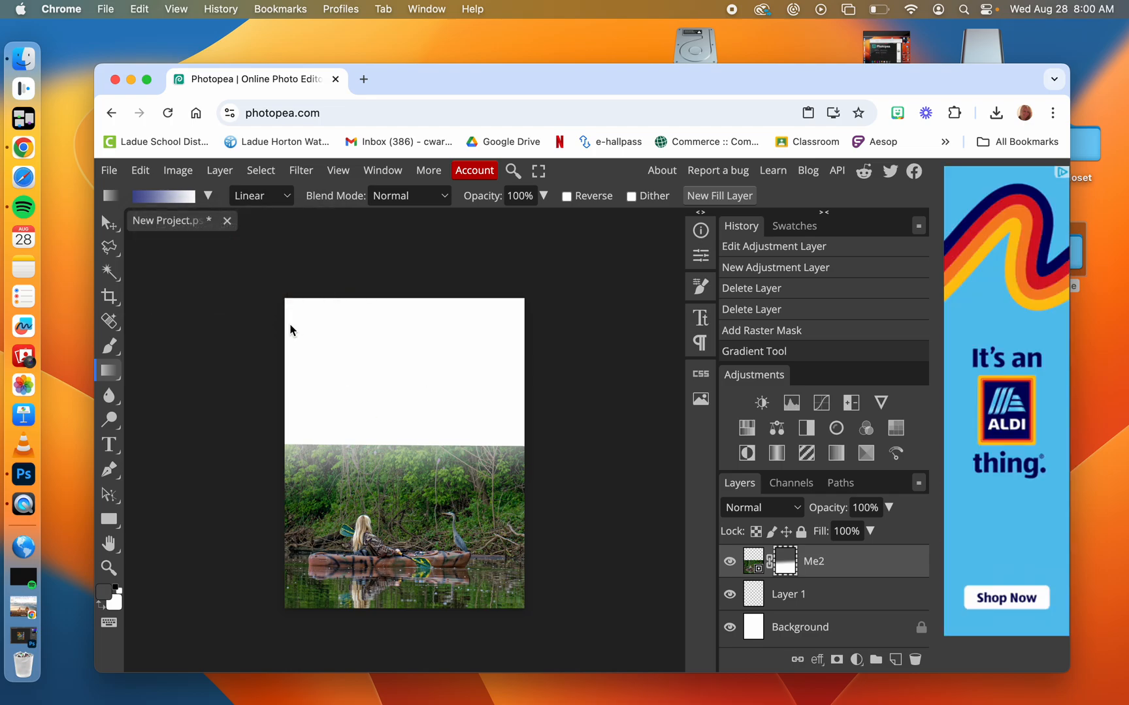
click(208, 195)
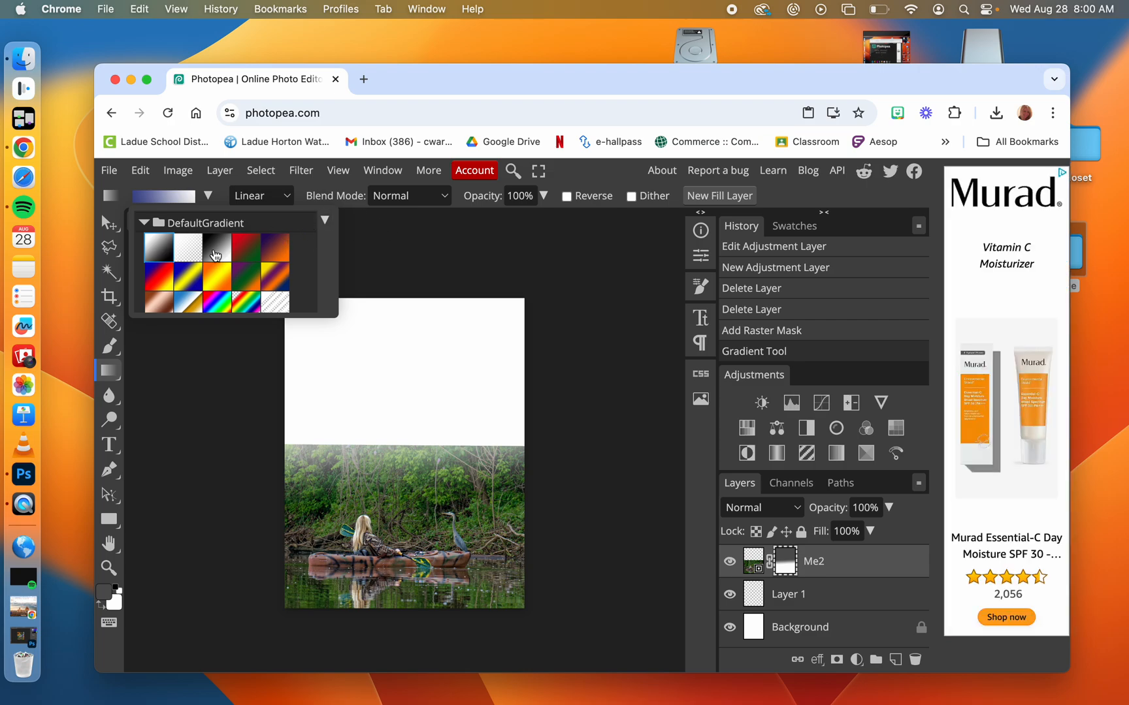
click(424, 443)
drag(401, 481, 408, 512)
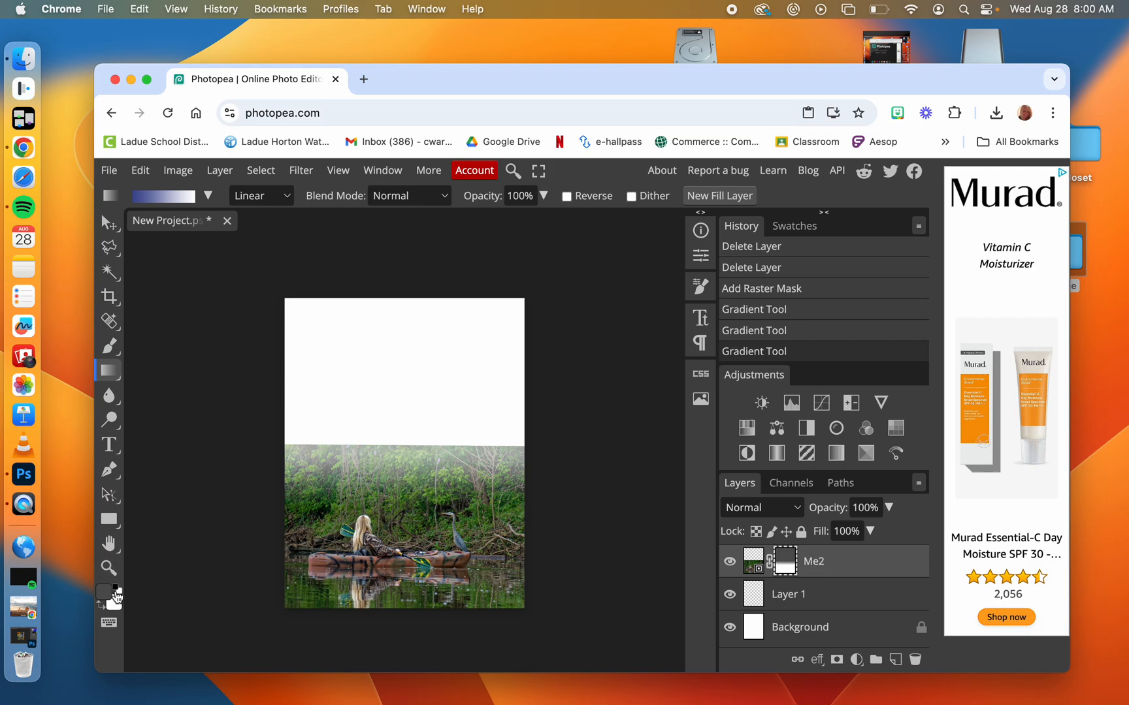
Step: Set the foreground colour to black and redraw the mask's black-to-white gradient downward to fade the Me2 photo's top edge into the page
click(103, 594)
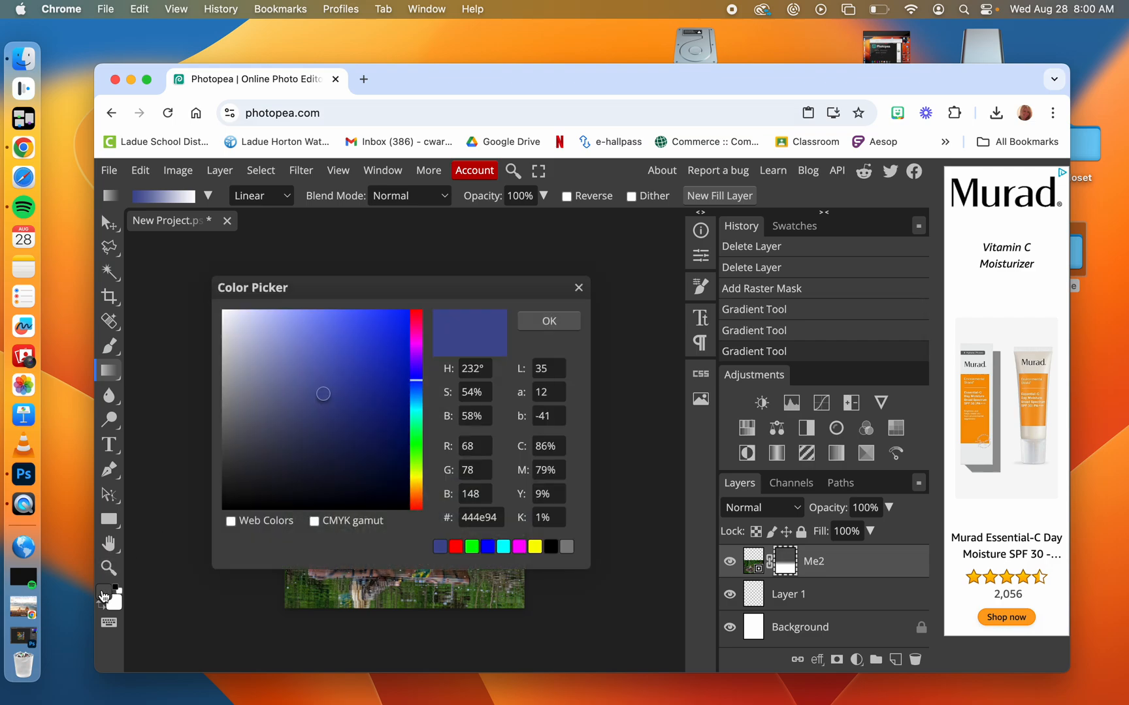
click(230, 506)
click(537, 325)
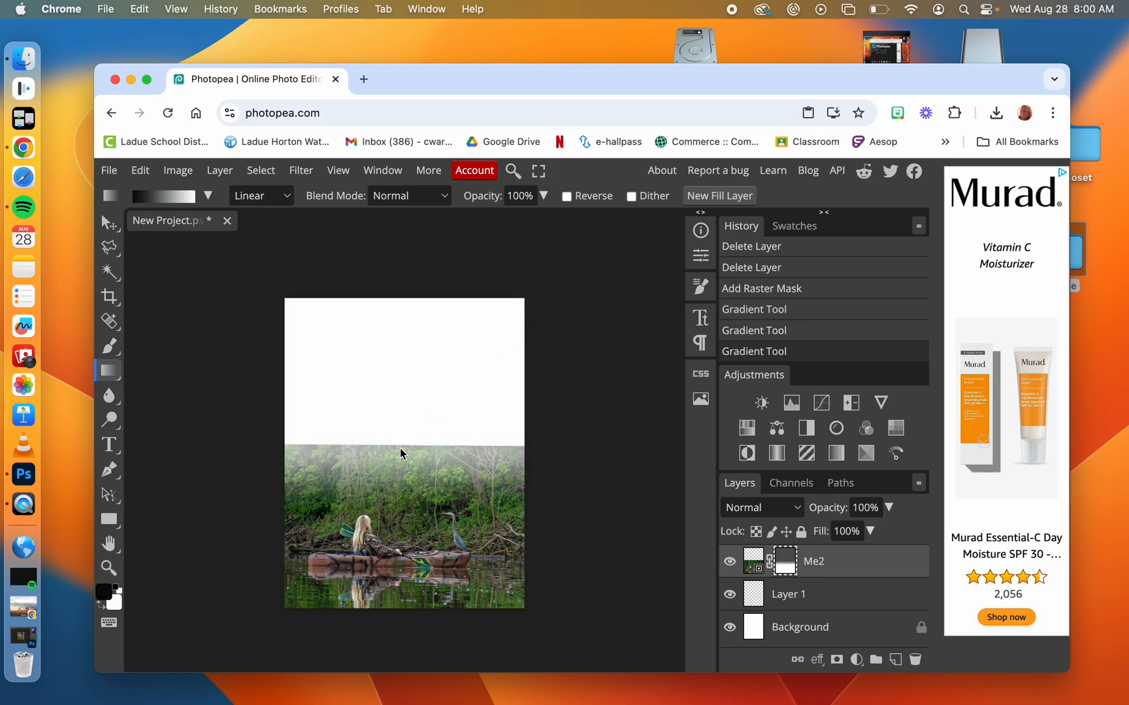
drag(399, 496, 405, 520)
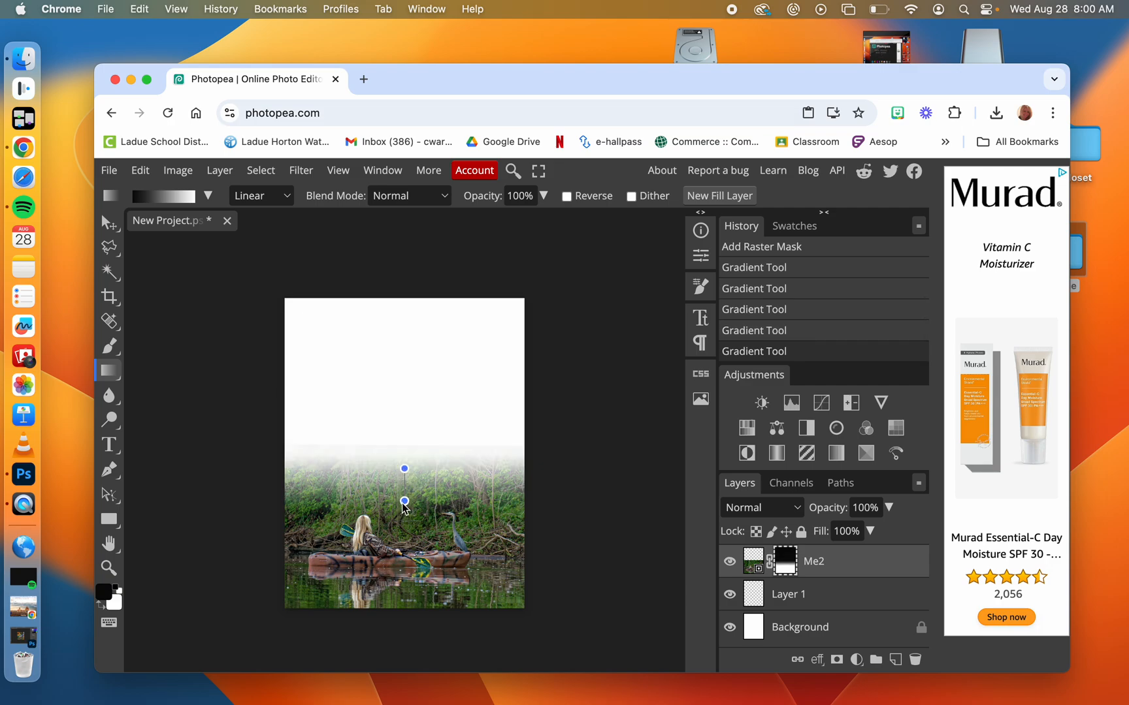
drag(404, 510, 403, 514)
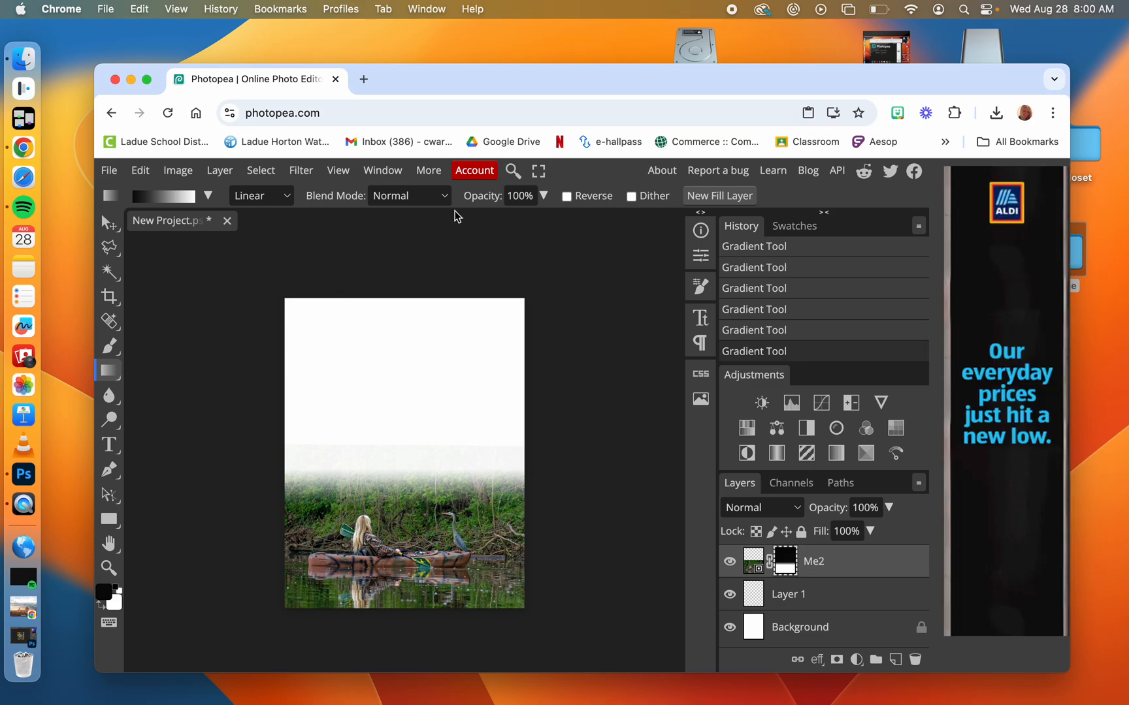
drag(420, 508, 420, 510)
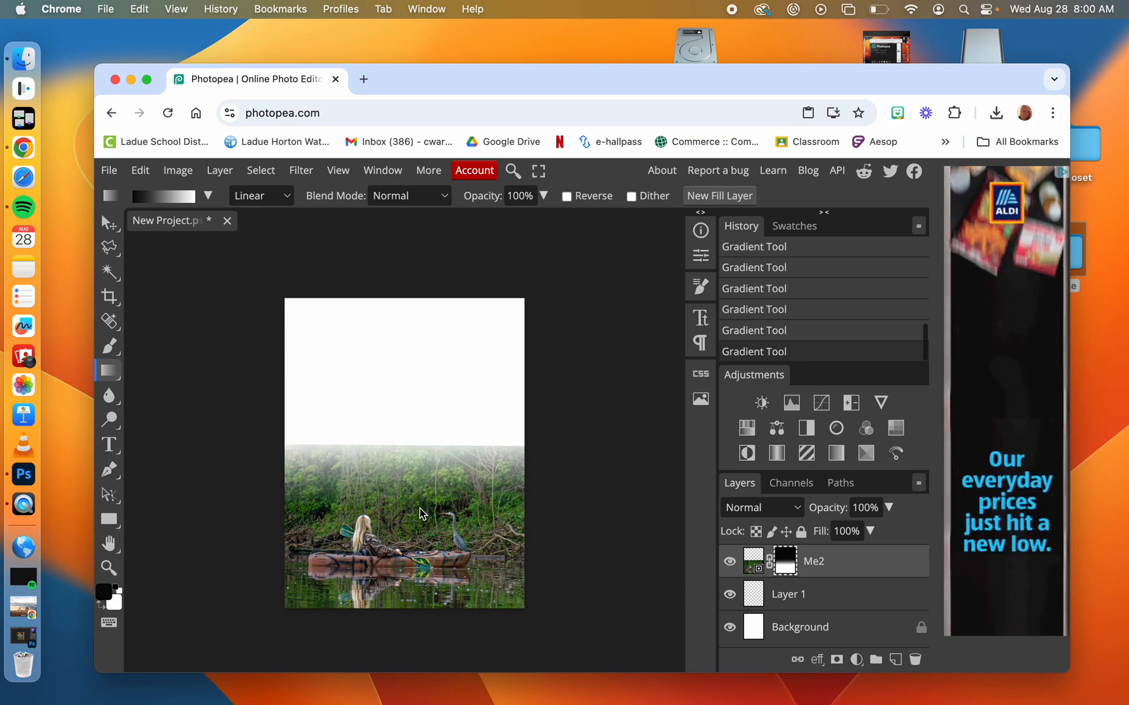
drag(404, 452, 405, 518)
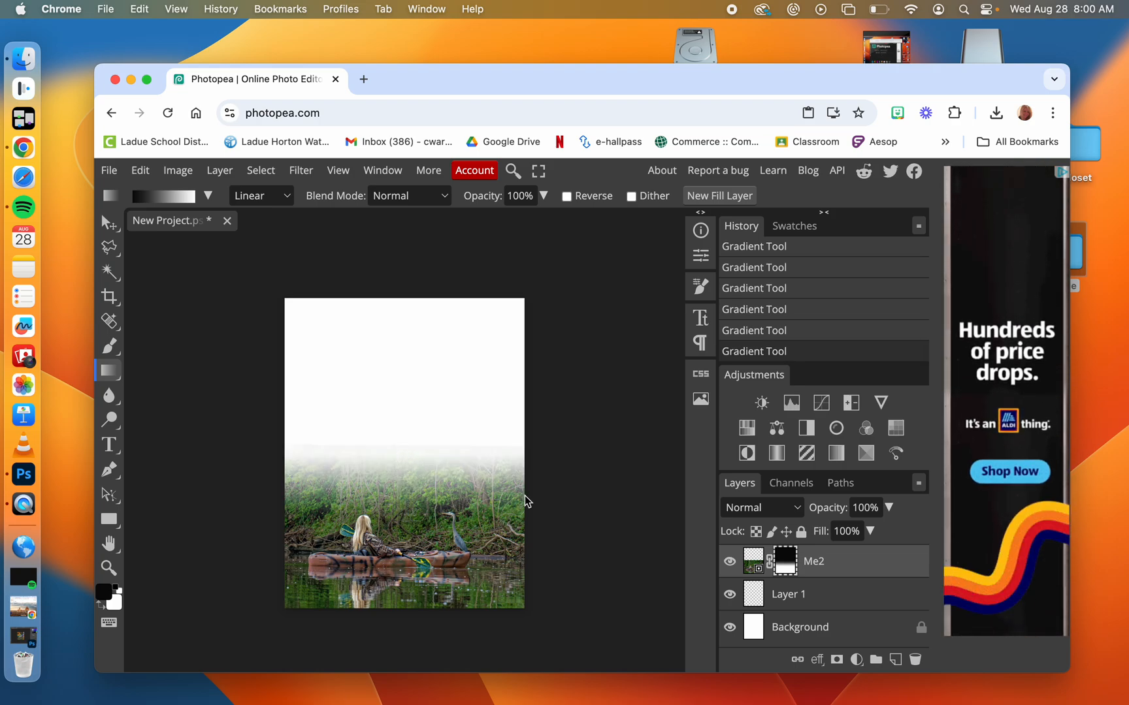
Step: Place Copy of IMG_9918.JPG from the Collage folder onto the page as a new layer
scroll(491, 461, right, 1)
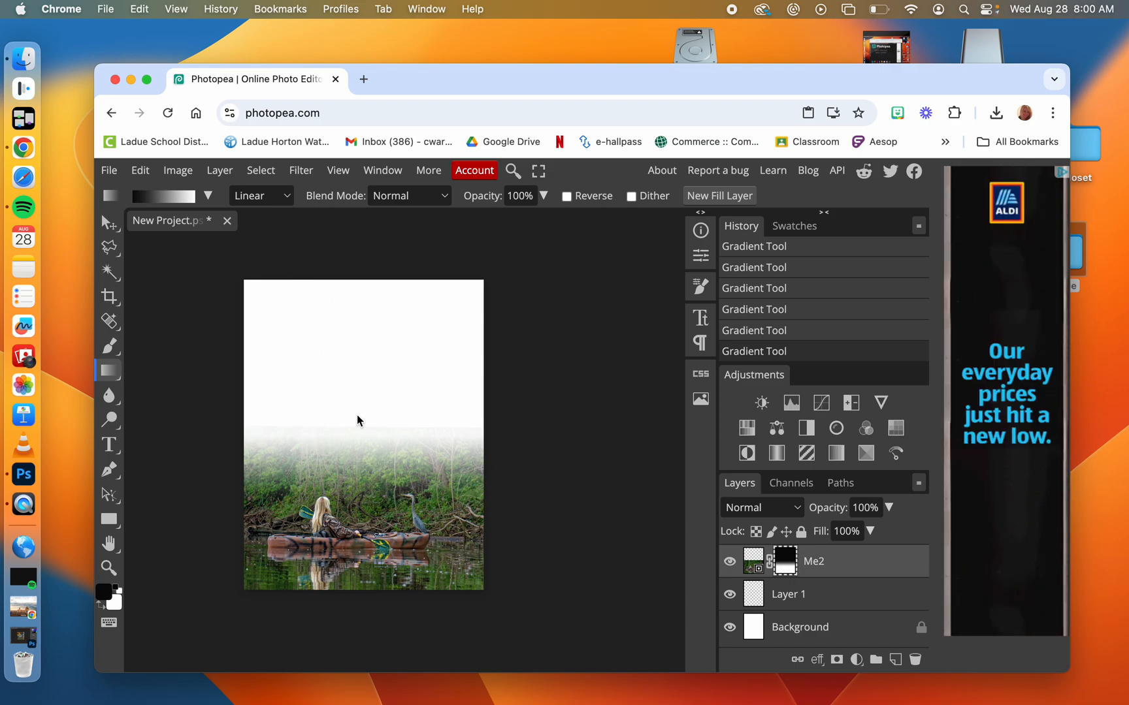
click(109, 173)
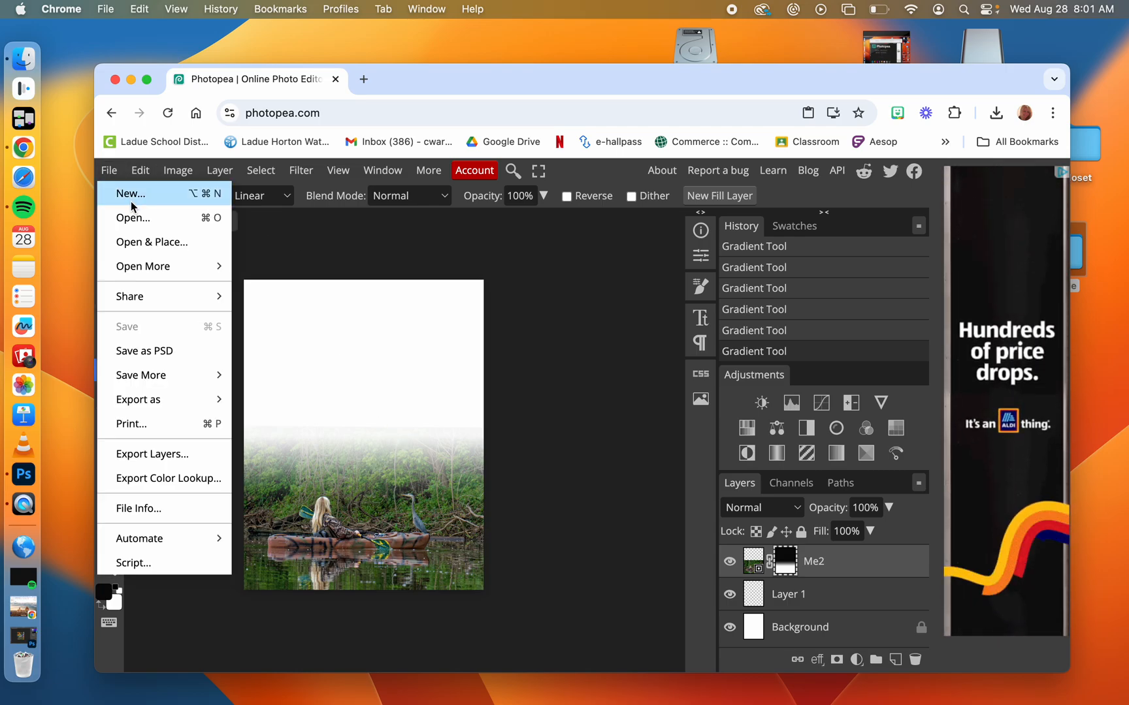
click(133, 242)
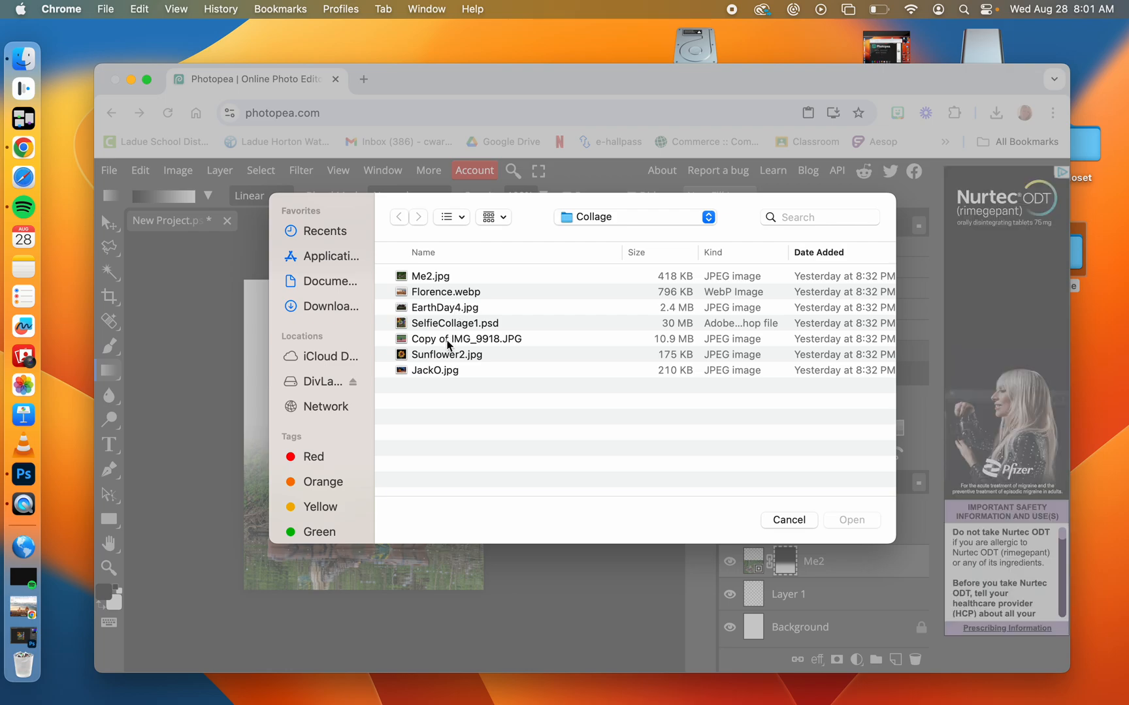
click(449, 338)
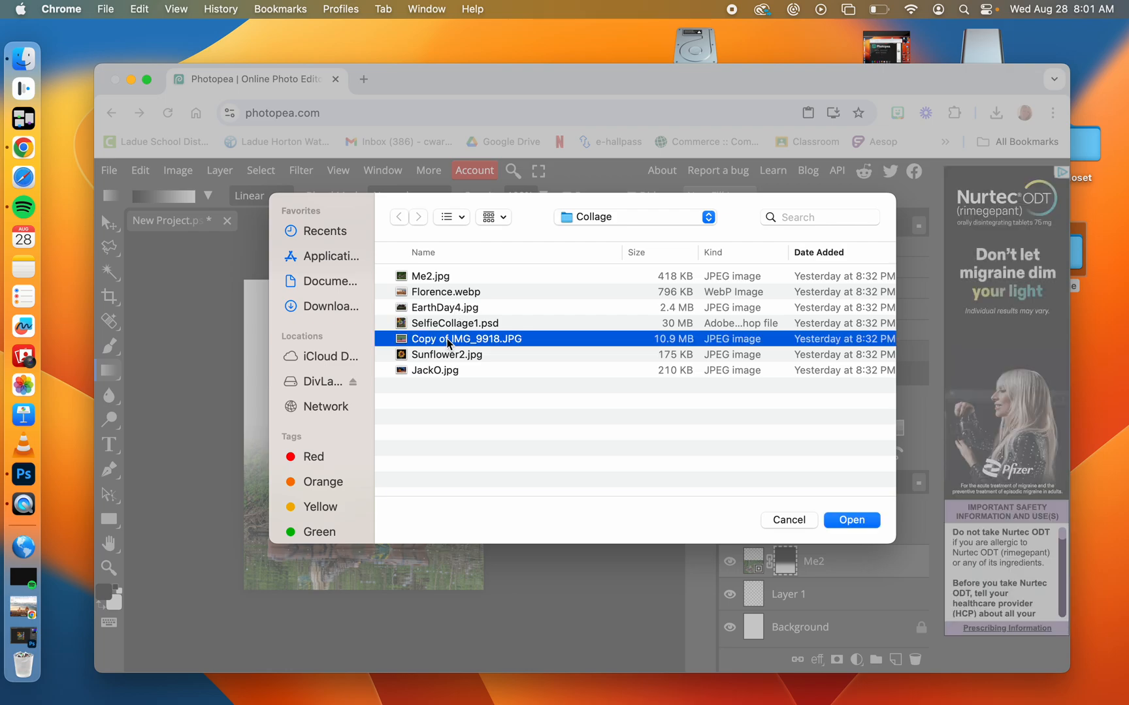
click(858, 520)
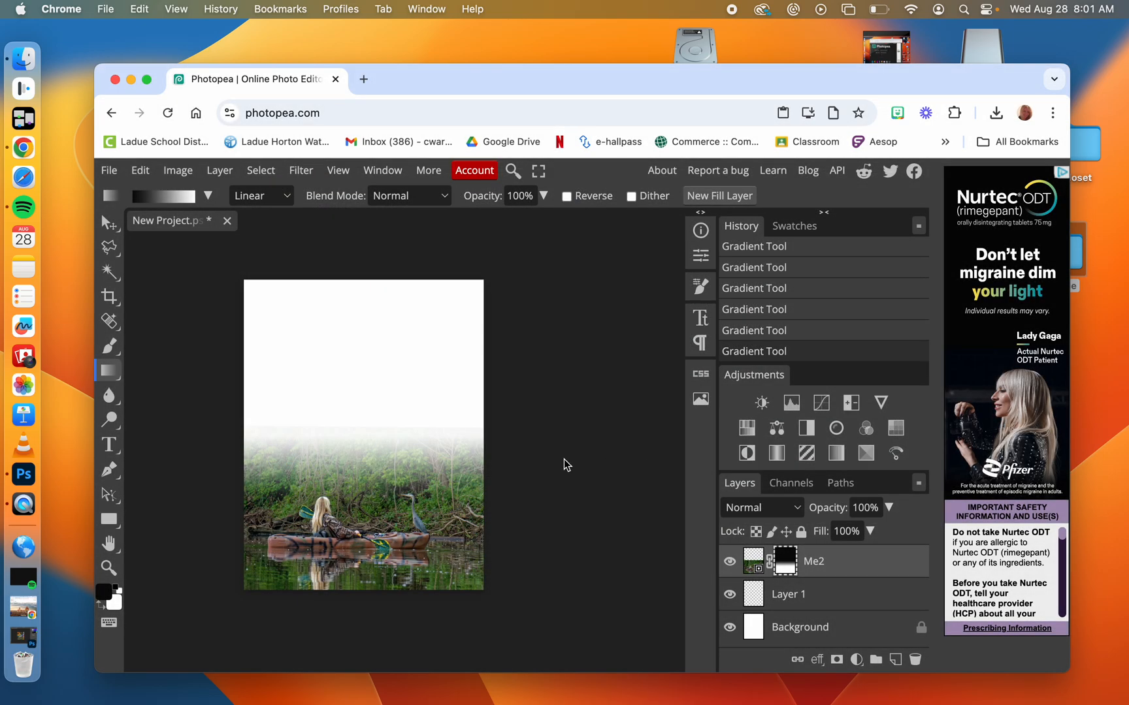
Step: Scale the placed toddler photo to about 8.51% and position it above the kayak, overlapping the page's right edge
drag(396, 386, 350, 397)
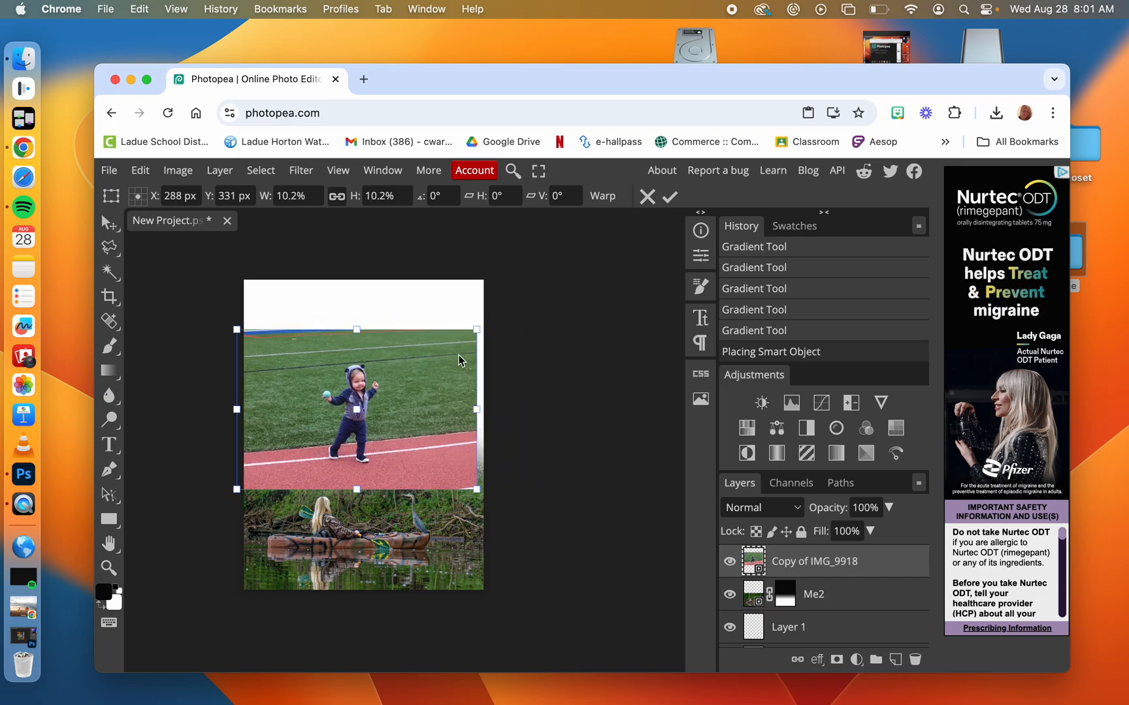
drag(476, 332, 437, 320)
drag(383, 405, 439, 387)
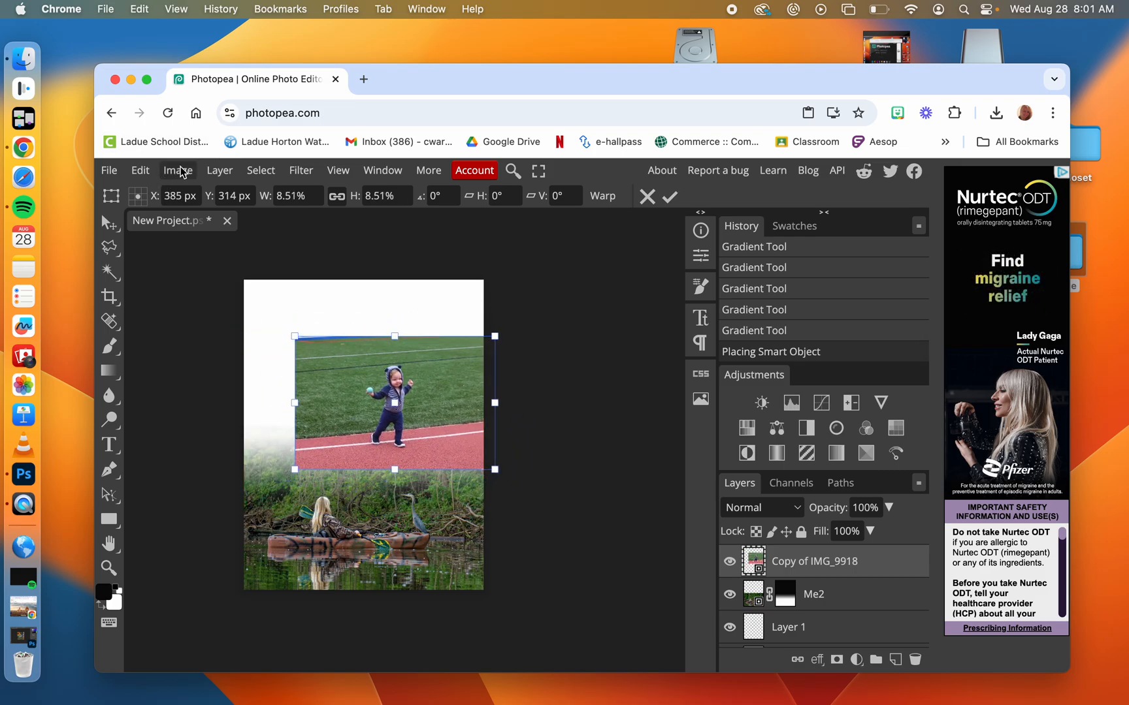
key(Return)
Step: Move the toddler photo up and to the left so it sits fully on the page above the kayak scene
key(g)
click(347, 378)
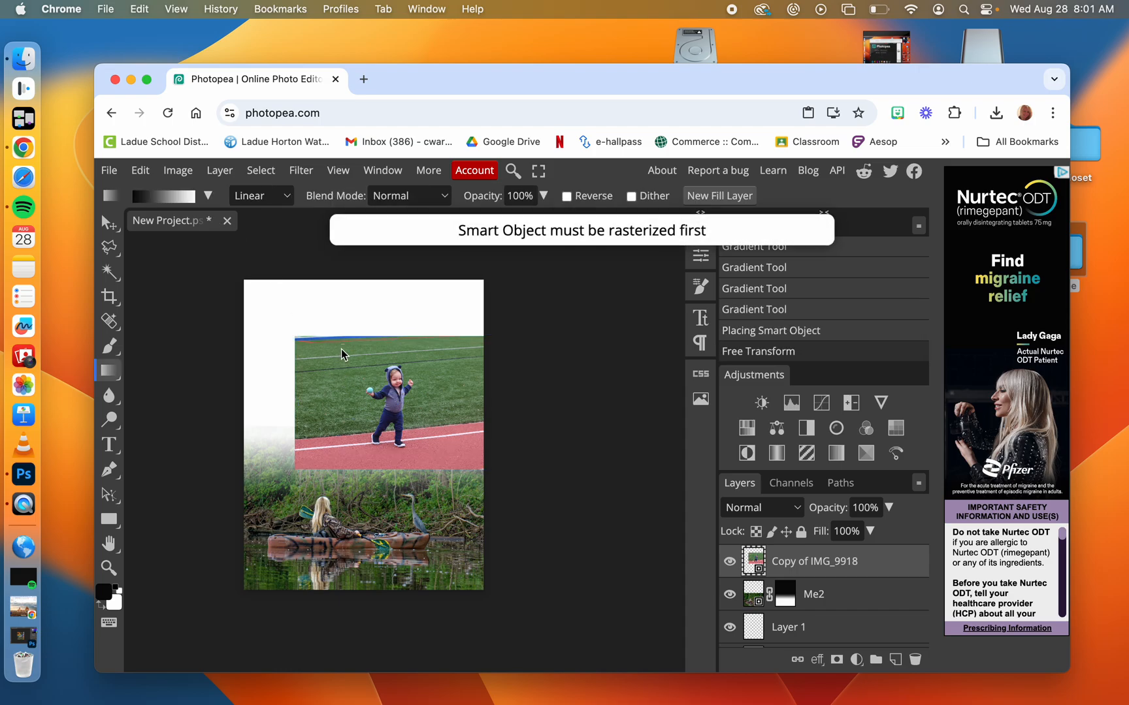
click(109, 223)
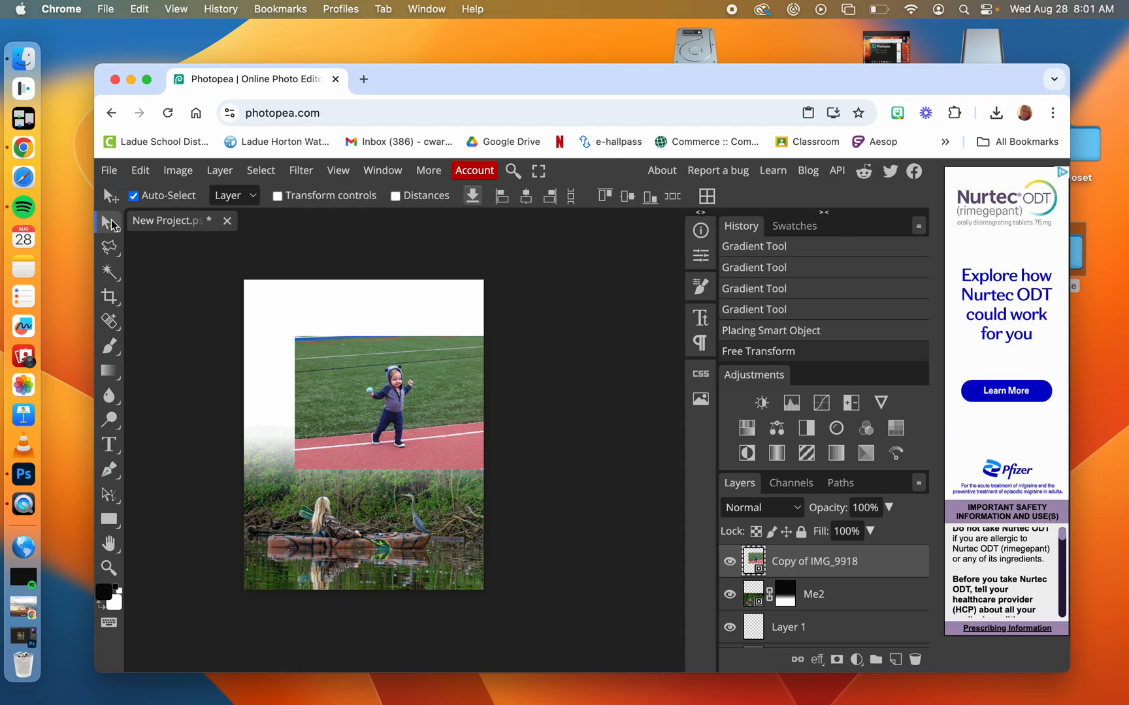
mouse_move(386, 417)
mouse_down()
mouse_move(368, 457)
mouse_move(395, 430)
mouse_up()
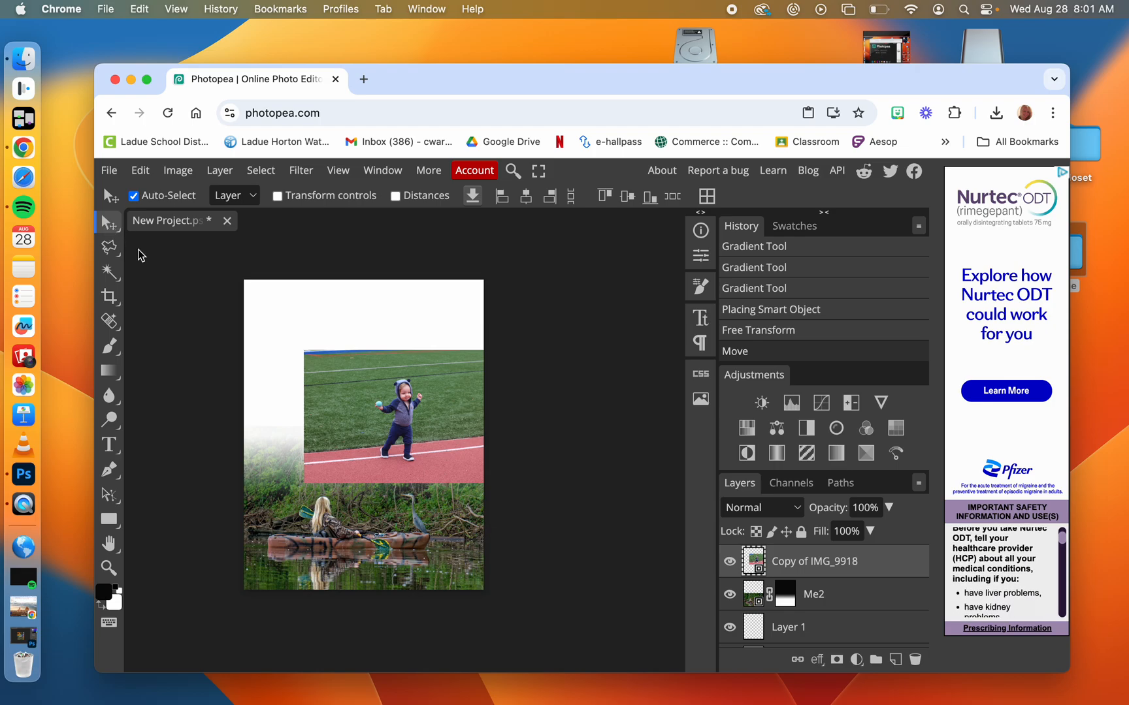
drag(397, 413, 373, 387)
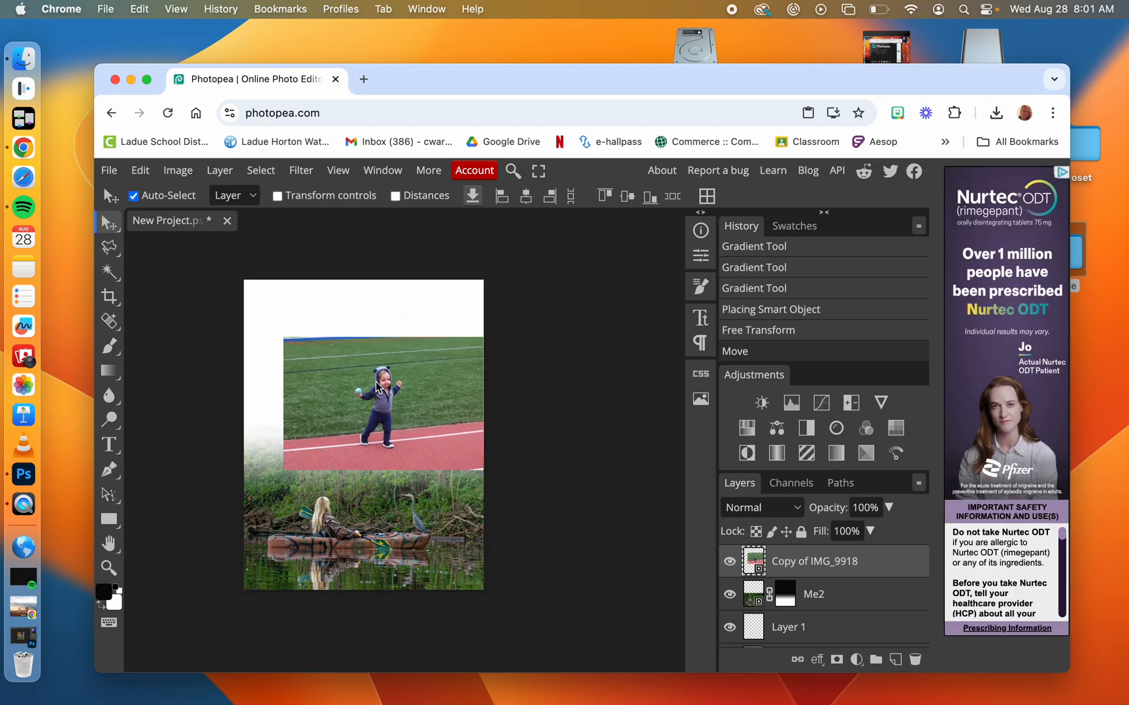
drag(400, 544, 401, 530)
mouse_move(415, 429)
mouse_down()
mouse_move(413, 406)
mouse_move(402, 417)
mouse_up()
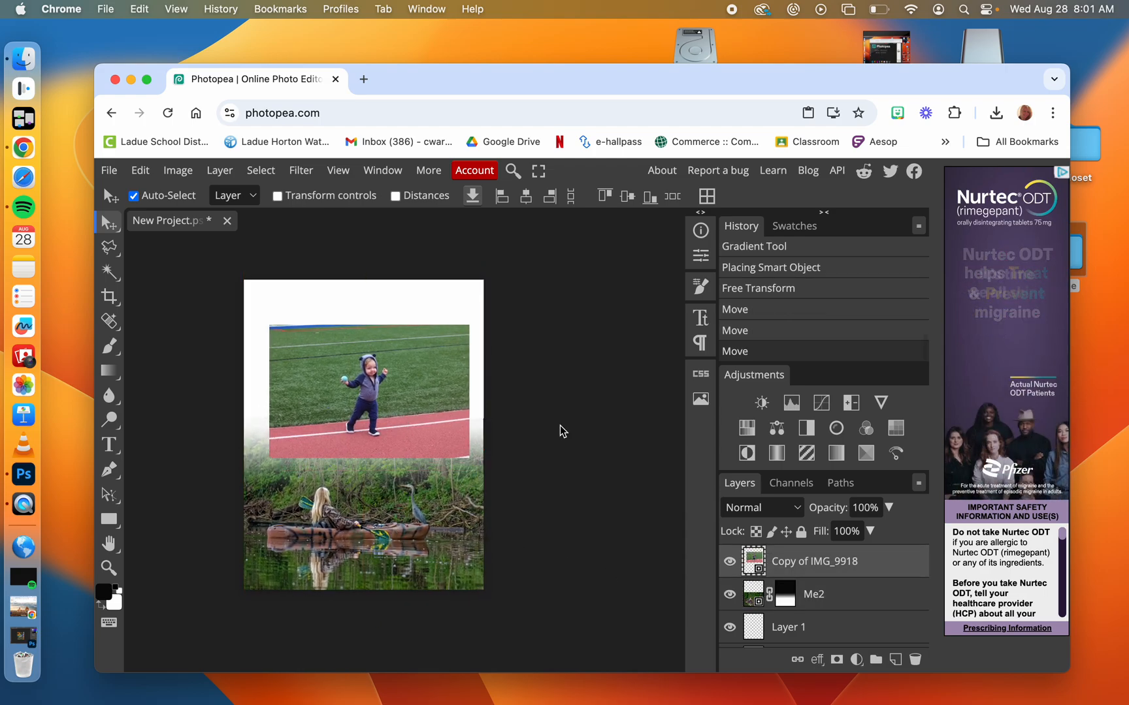
Step: Rename the Copy of IMG_9918 layer with the child's first name
double_click(822, 566)
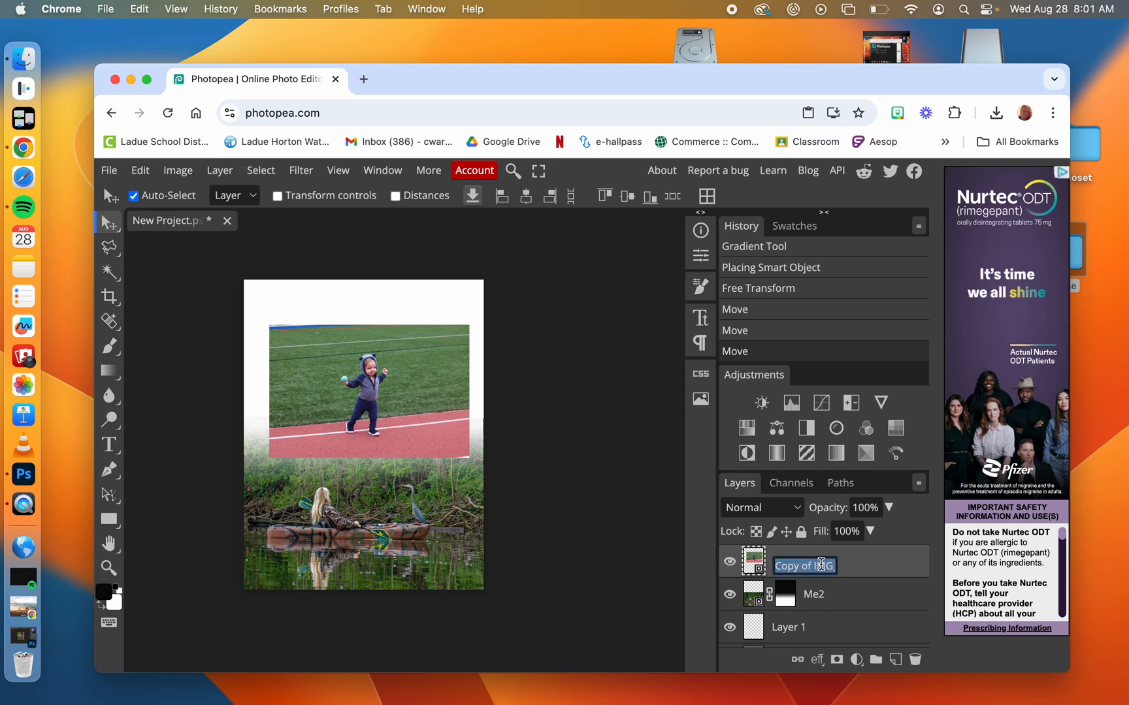
text(Auggie)
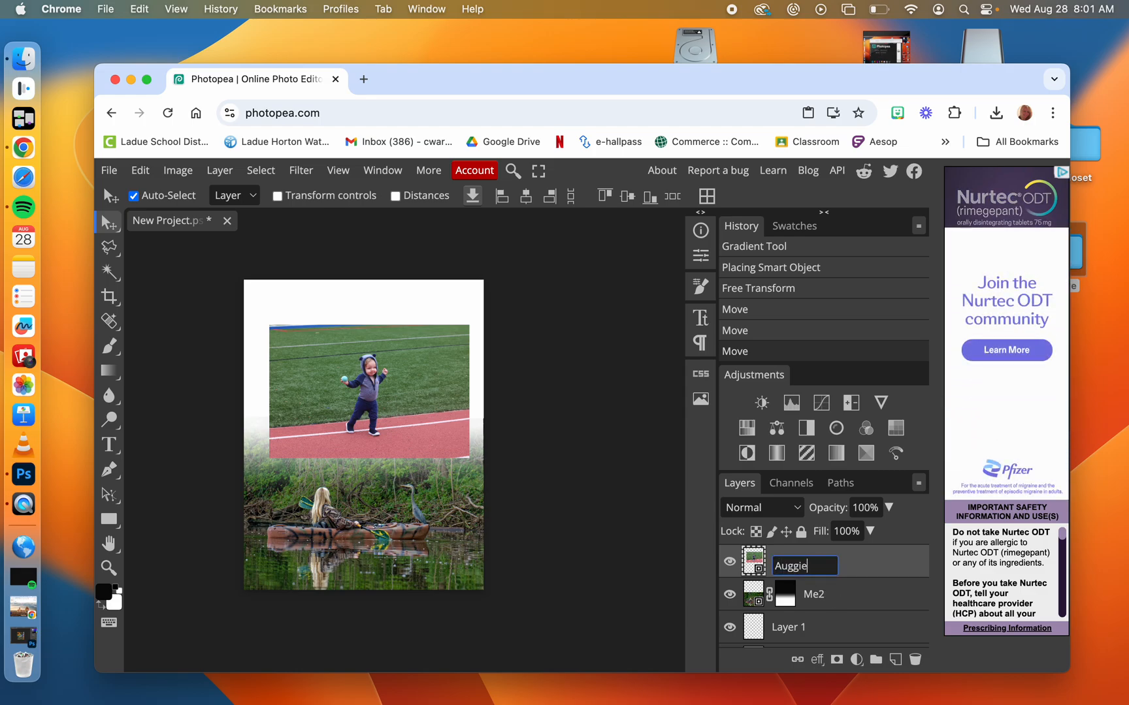
key(Return)
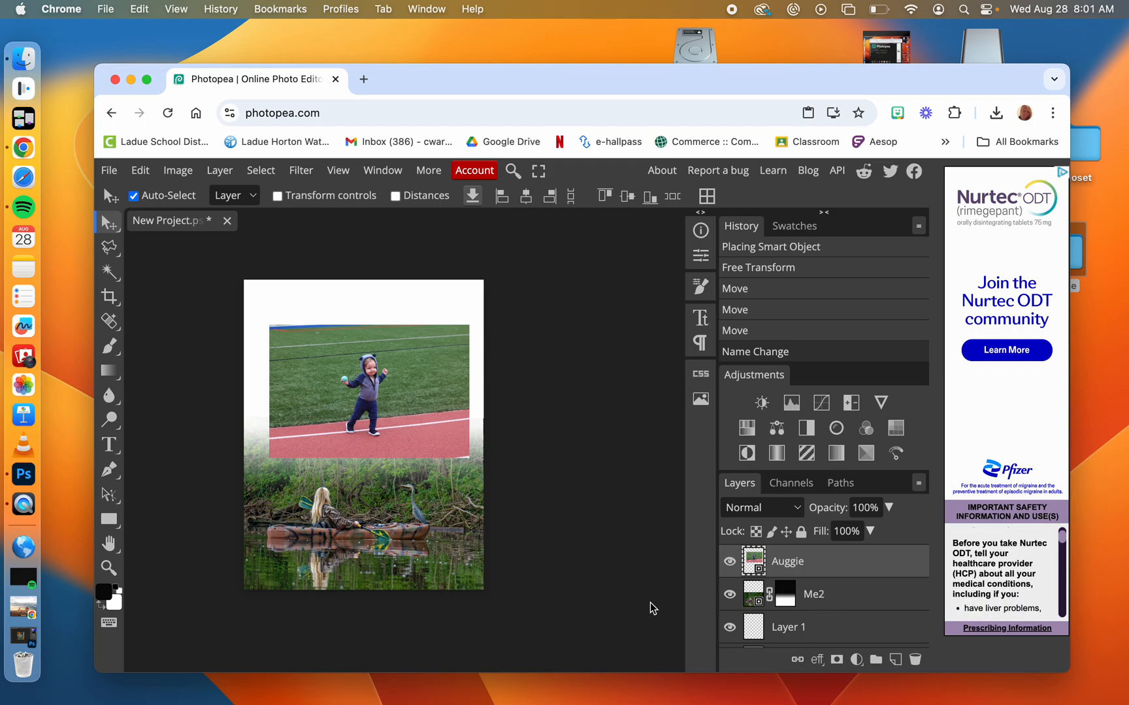
Step: Try the toddler photo layer beneath Me2, return it to the top of the stack, and reposition the photo above the kayak
drag(812, 566, 811, 603)
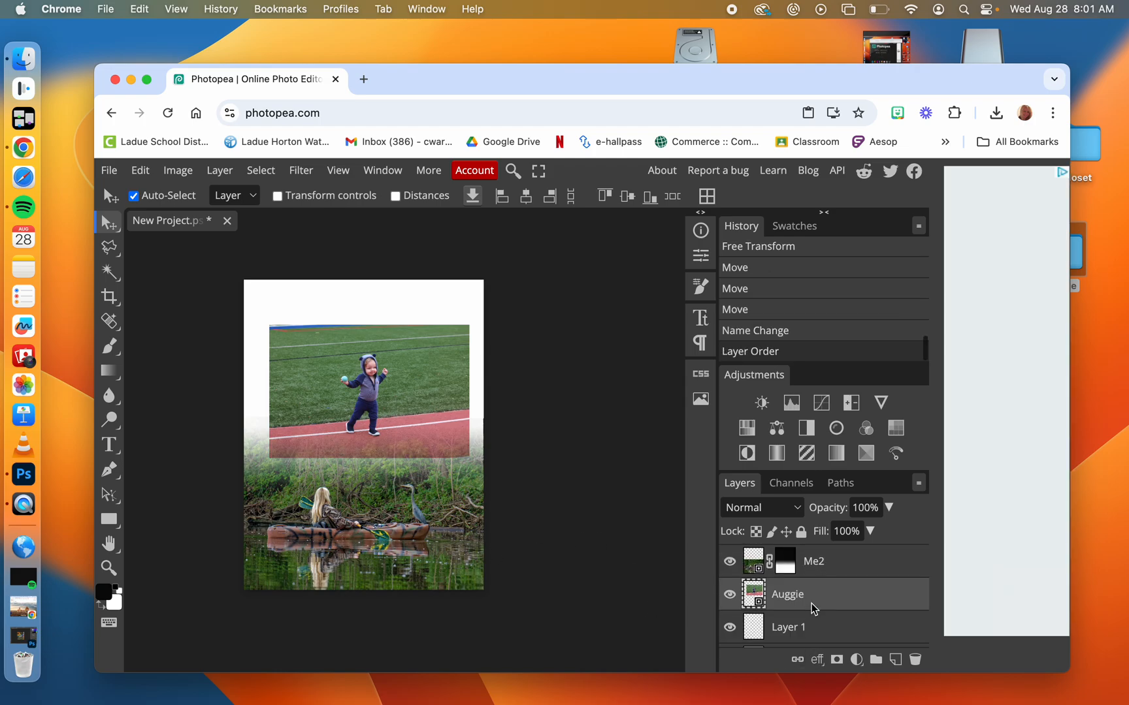
drag(429, 394, 441, 441)
drag(796, 605, 791, 546)
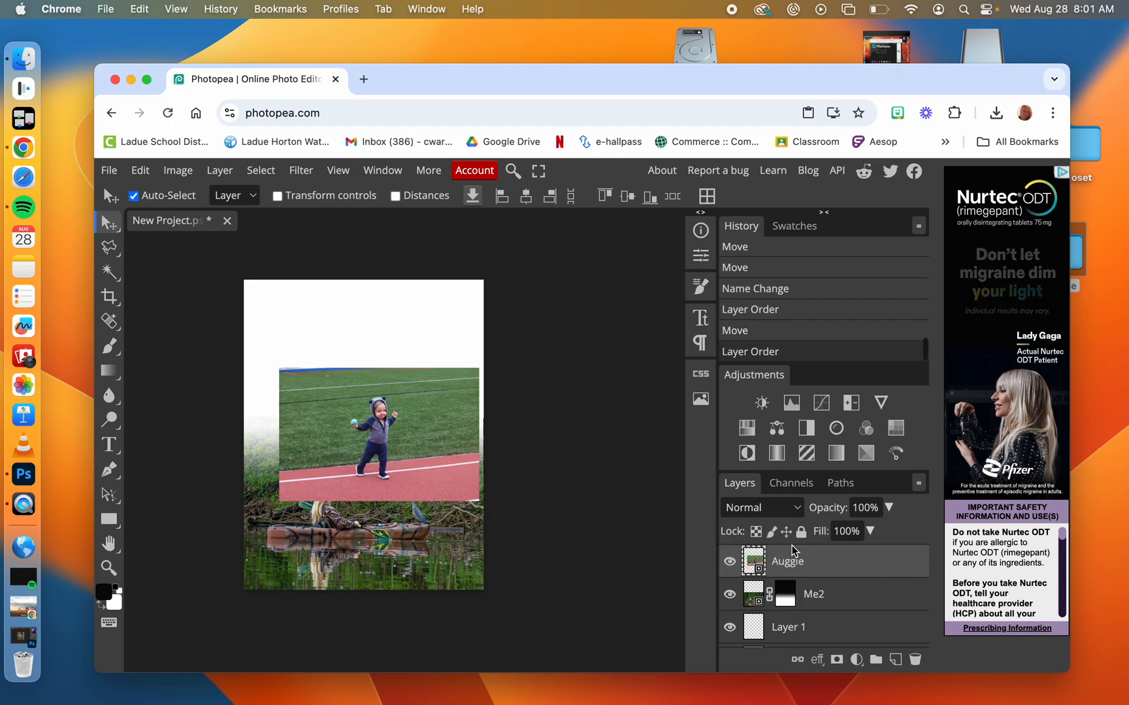
drag(374, 395, 367, 355)
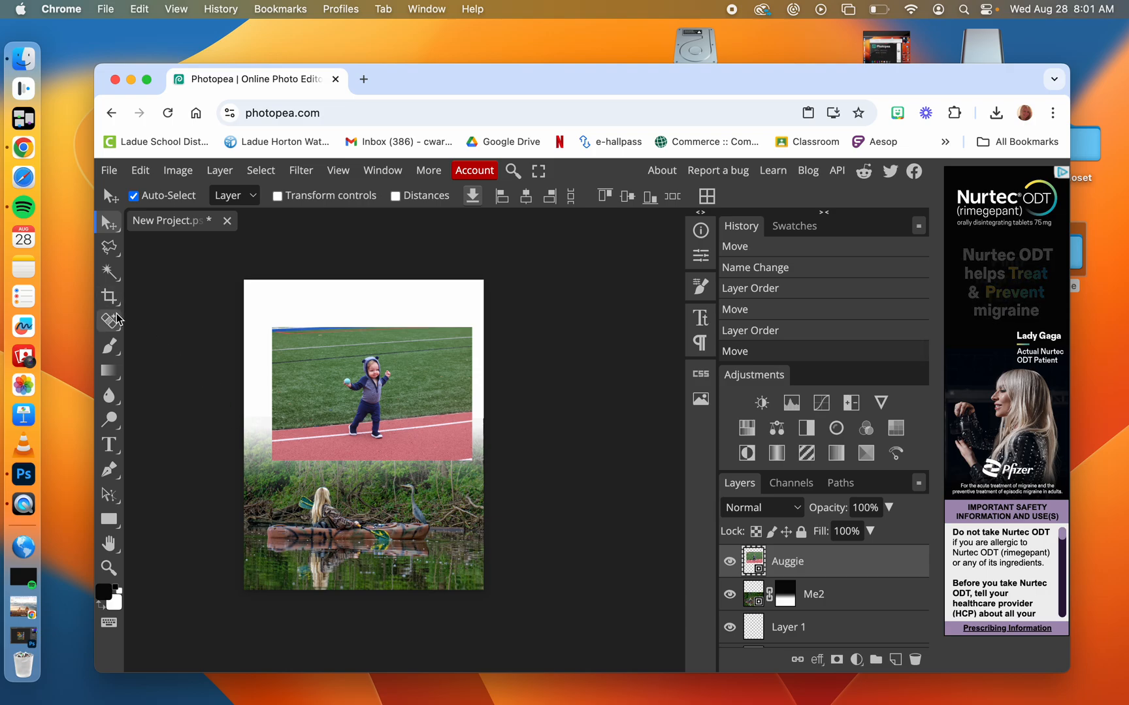
click(110, 272)
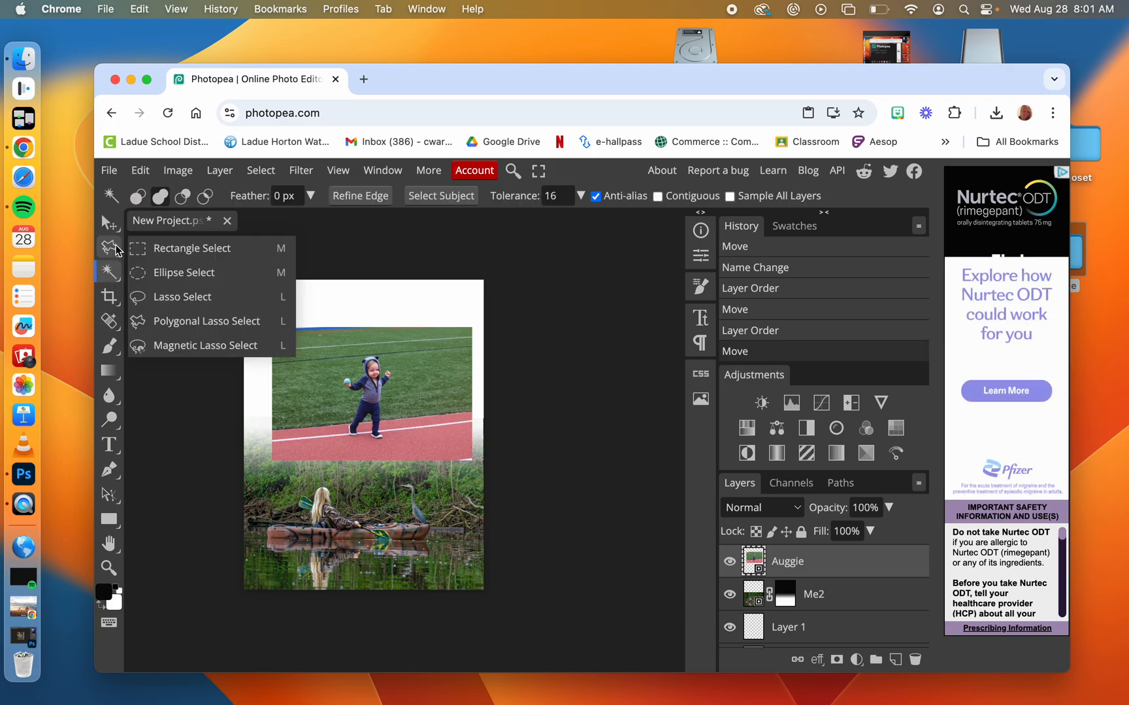
click(115, 248)
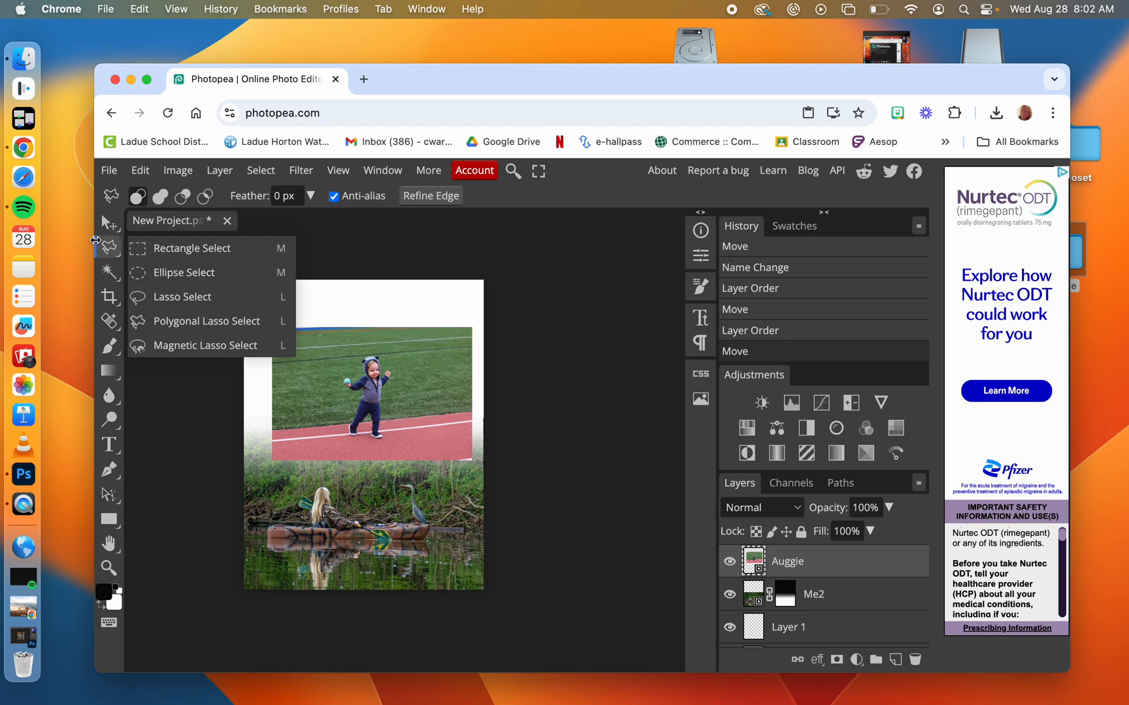
right_click(110, 273)
click(110, 273)
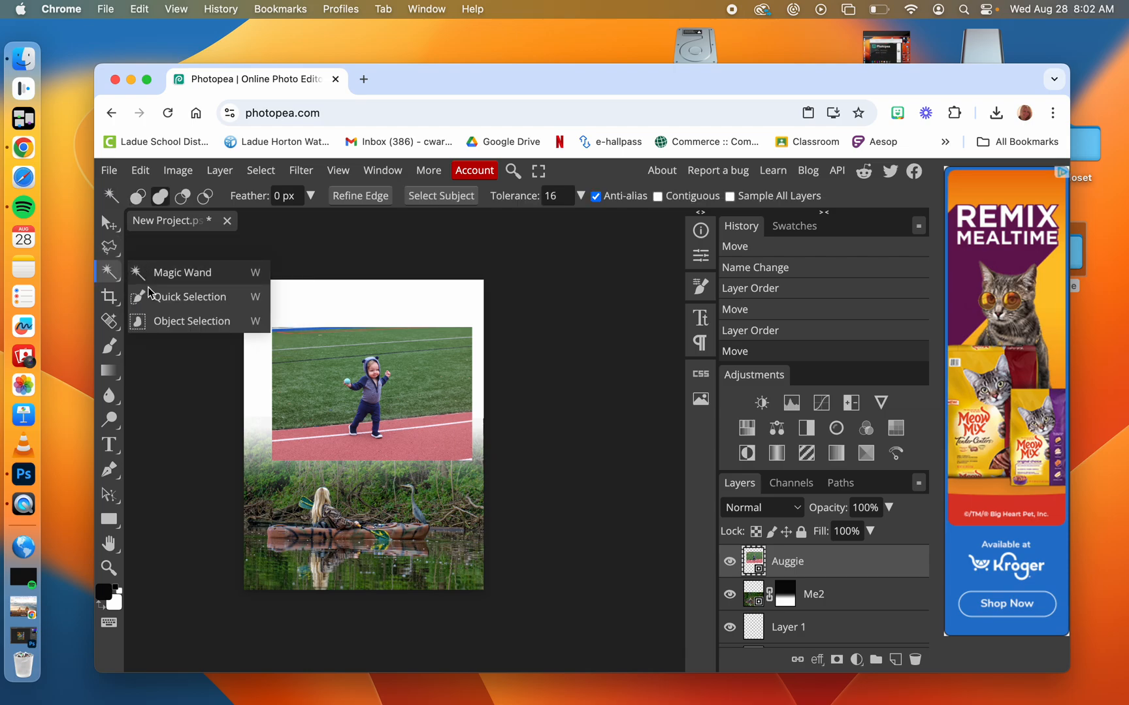
Step: Make a circular Ellipse Select selection around the toddler and centre it on the figure
right_click(107, 248)
click(107, 248)
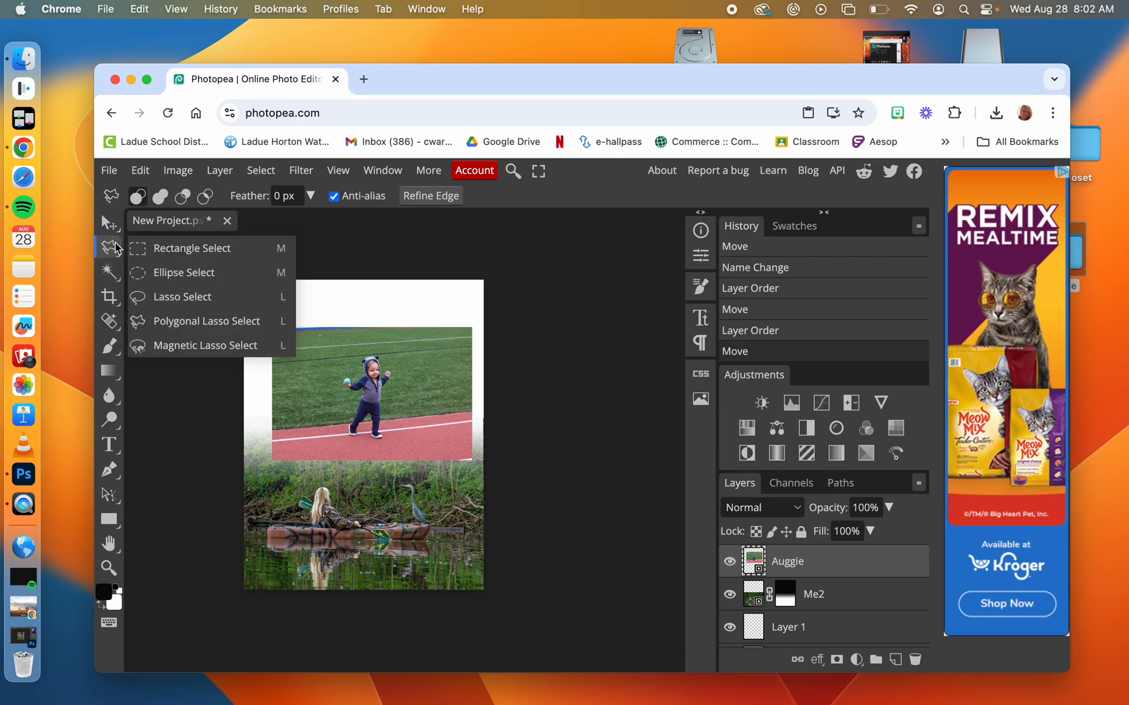
click(161, 276)
drag(330, 338, 407, 406)
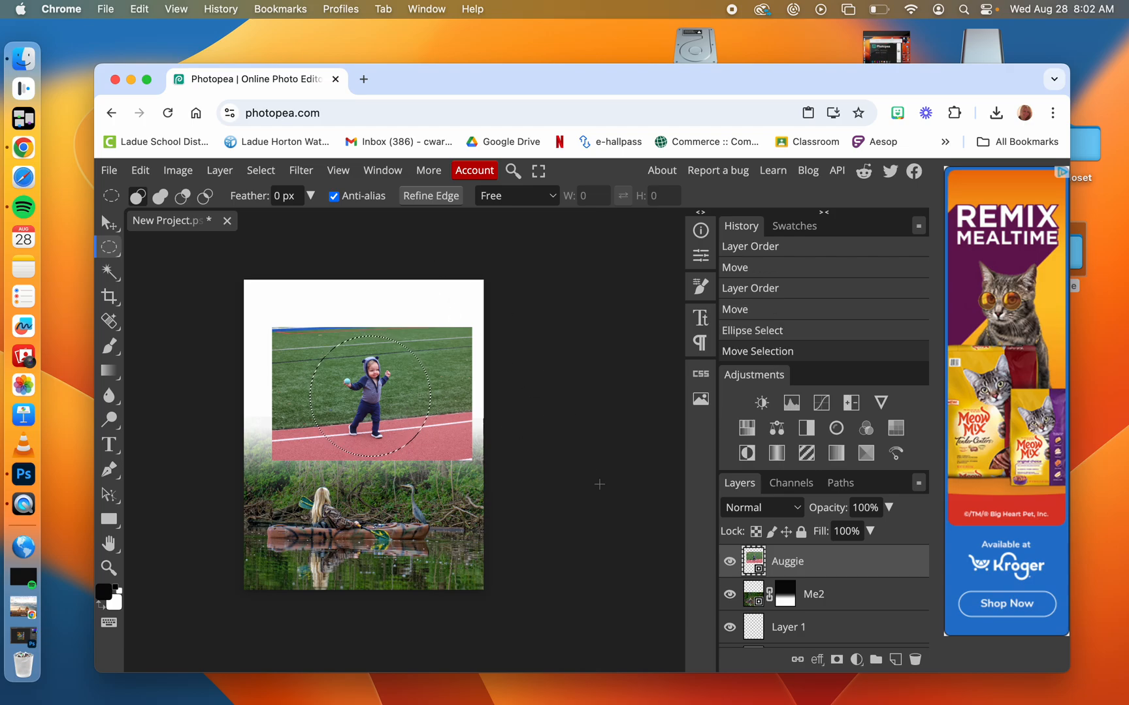
Step: Add a raster mask to the toddler layer from the circular selection, and undo it
click(837, 660)
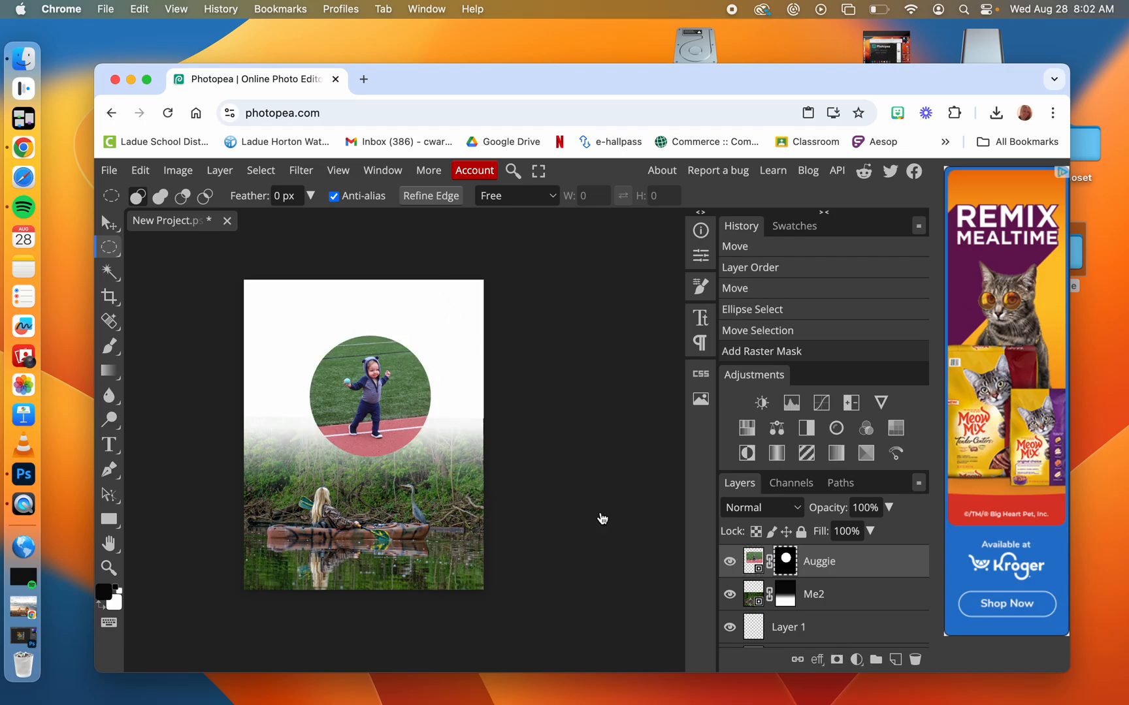
key(super+z)
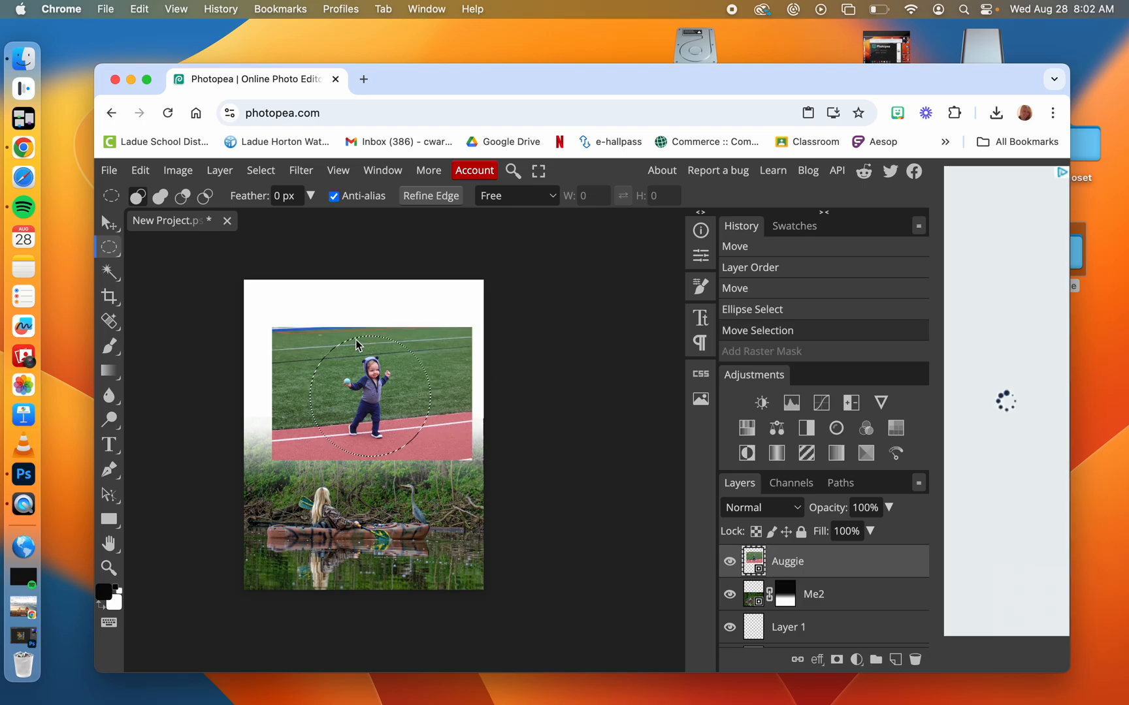
Step: Refine the edge of the circular selection with a border of 6 and output the result to a new layer
click(420, 196)
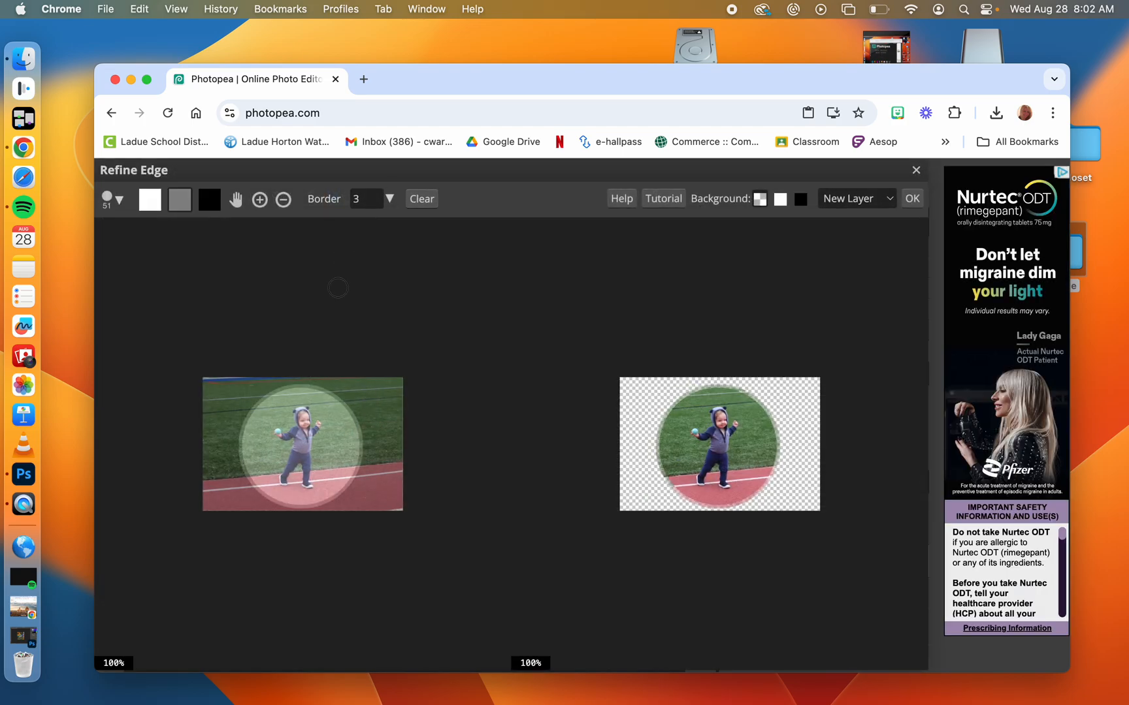
click(391, 197)
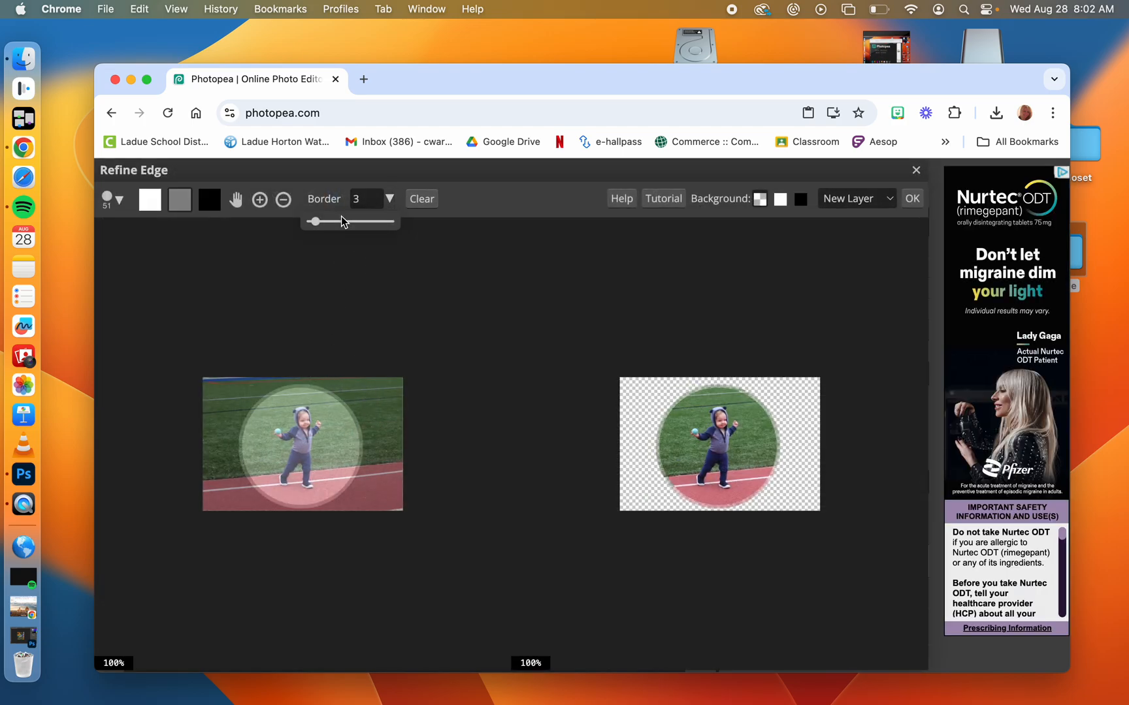
drag(319, 225, 322, 226)
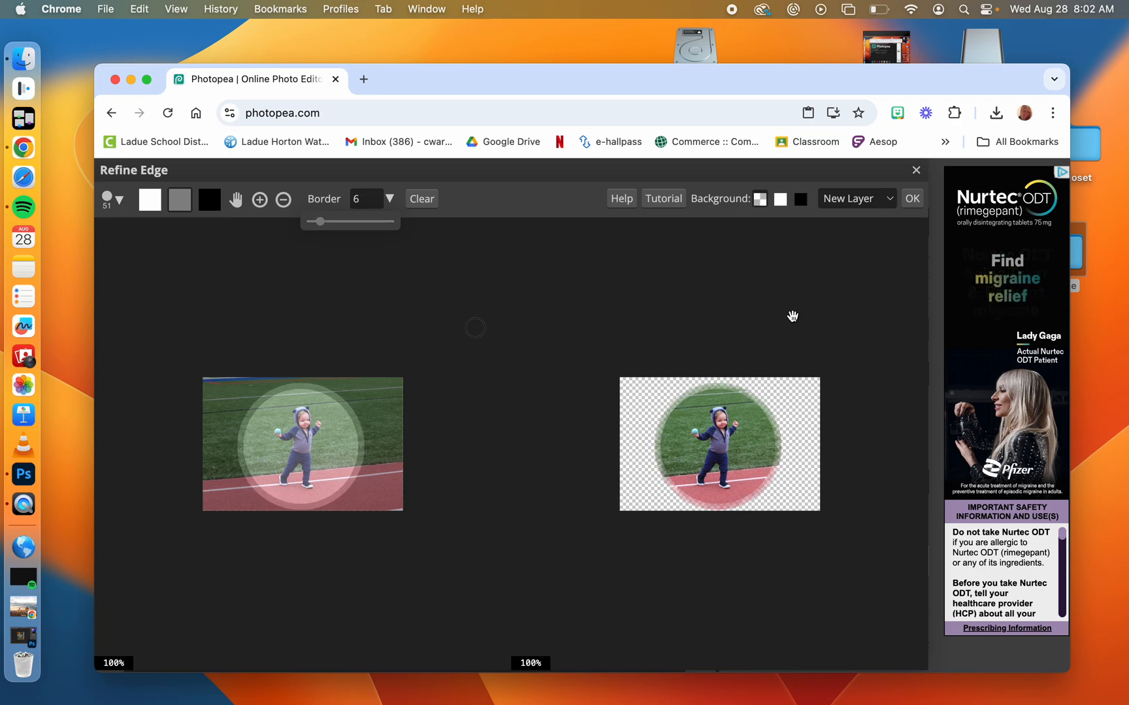
click(912, 199)
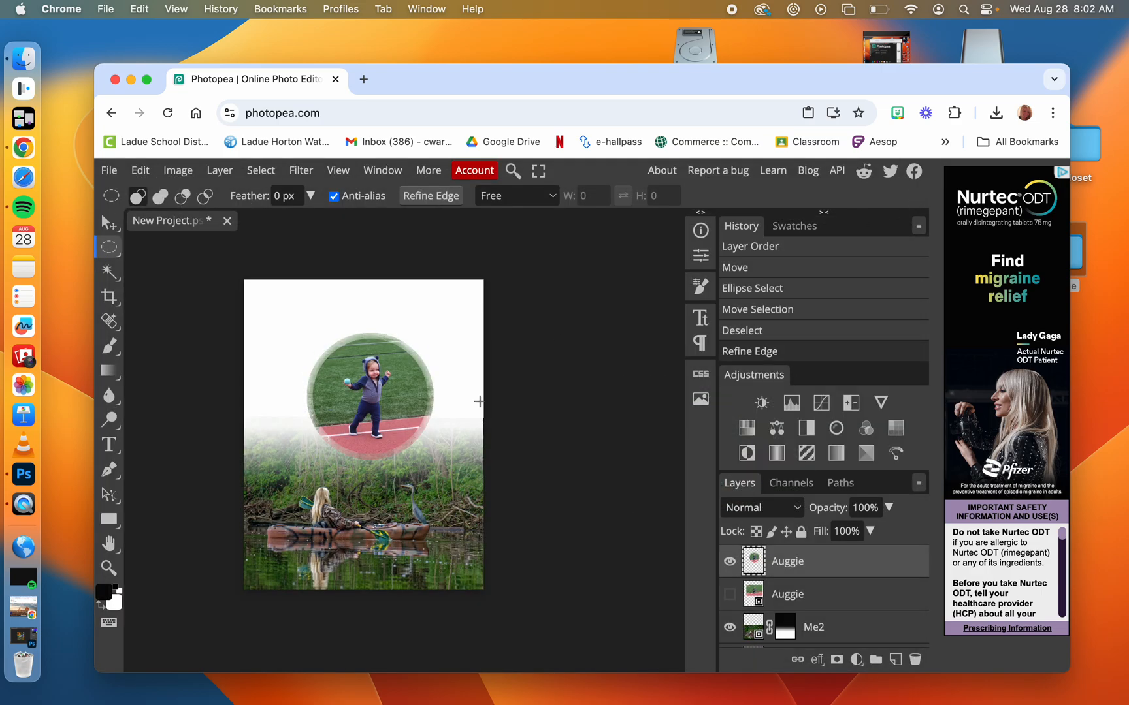
Step: Move the soft-edged circular cutout right and slightly down, and enlarge it slightly with Free Transform
click(109, 223)
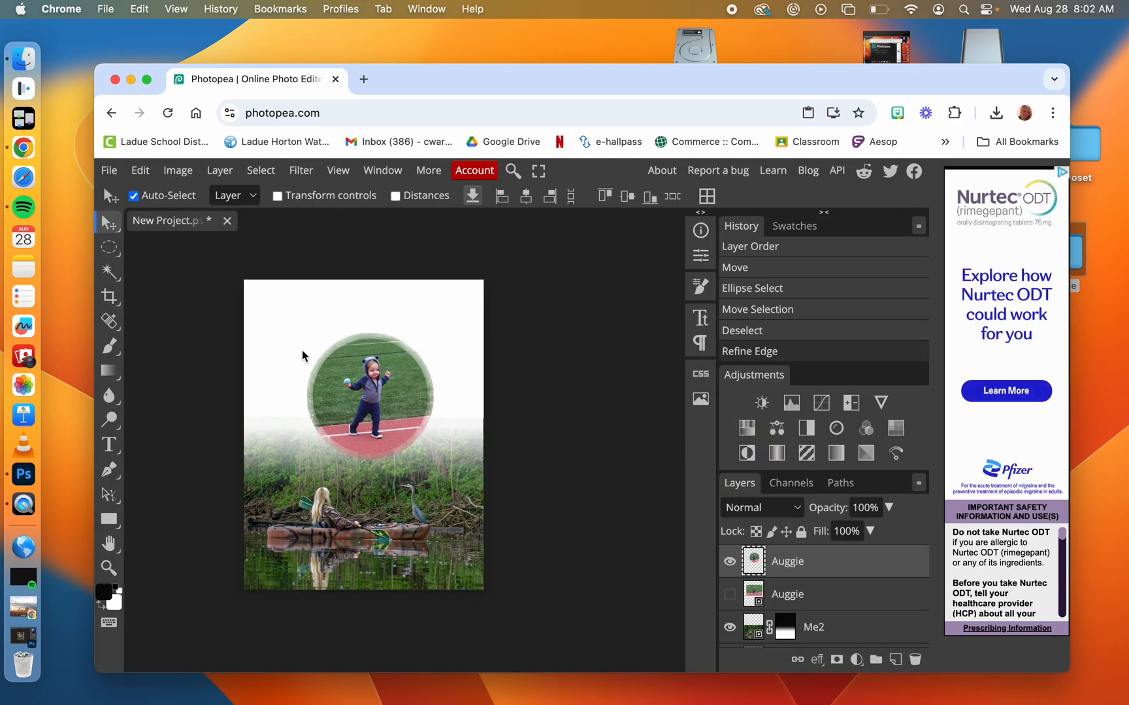
drag(380, 420, 405, 424)
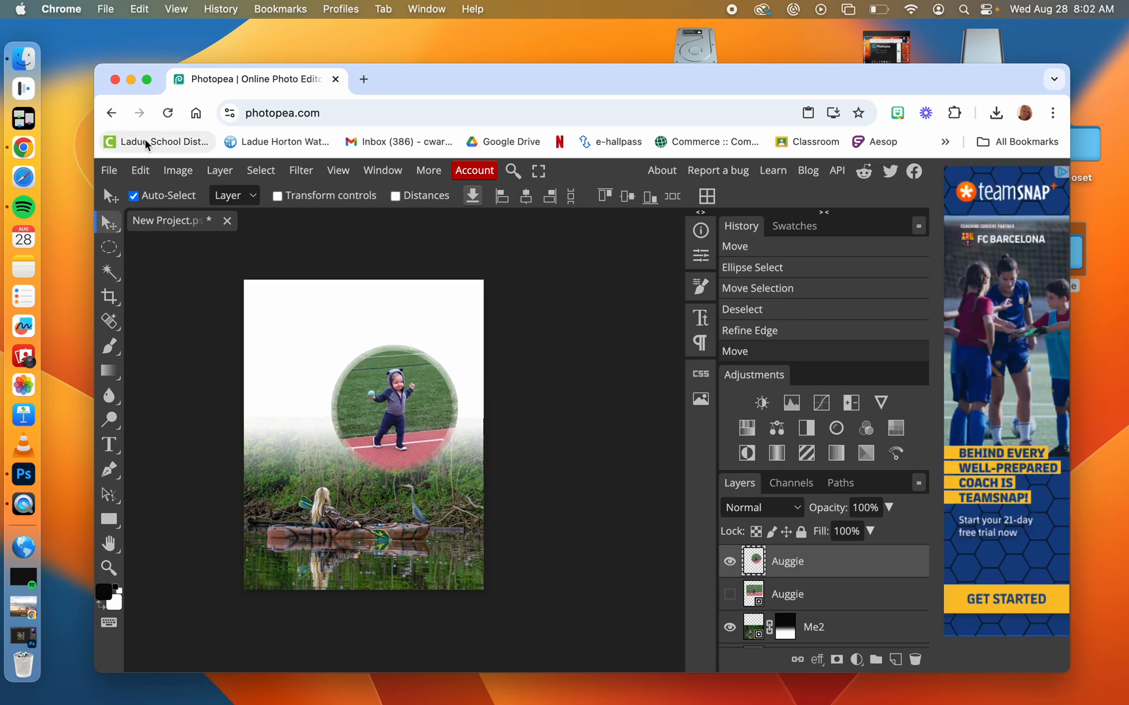
click(141, 171)
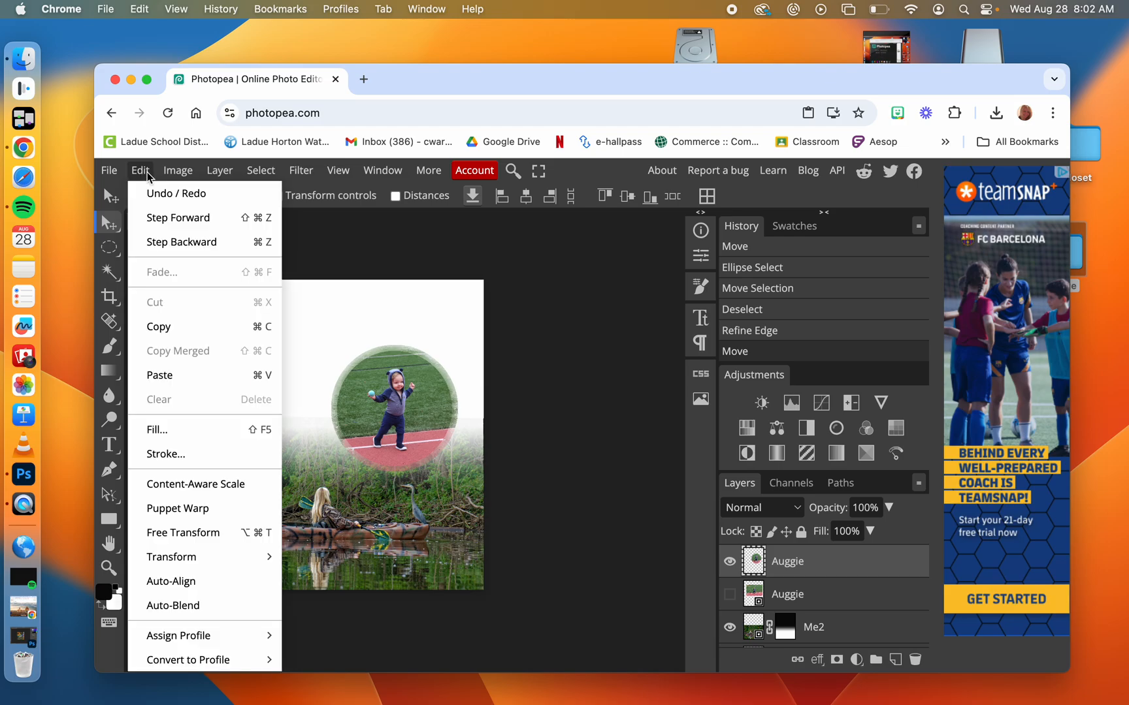
click(178, 530)
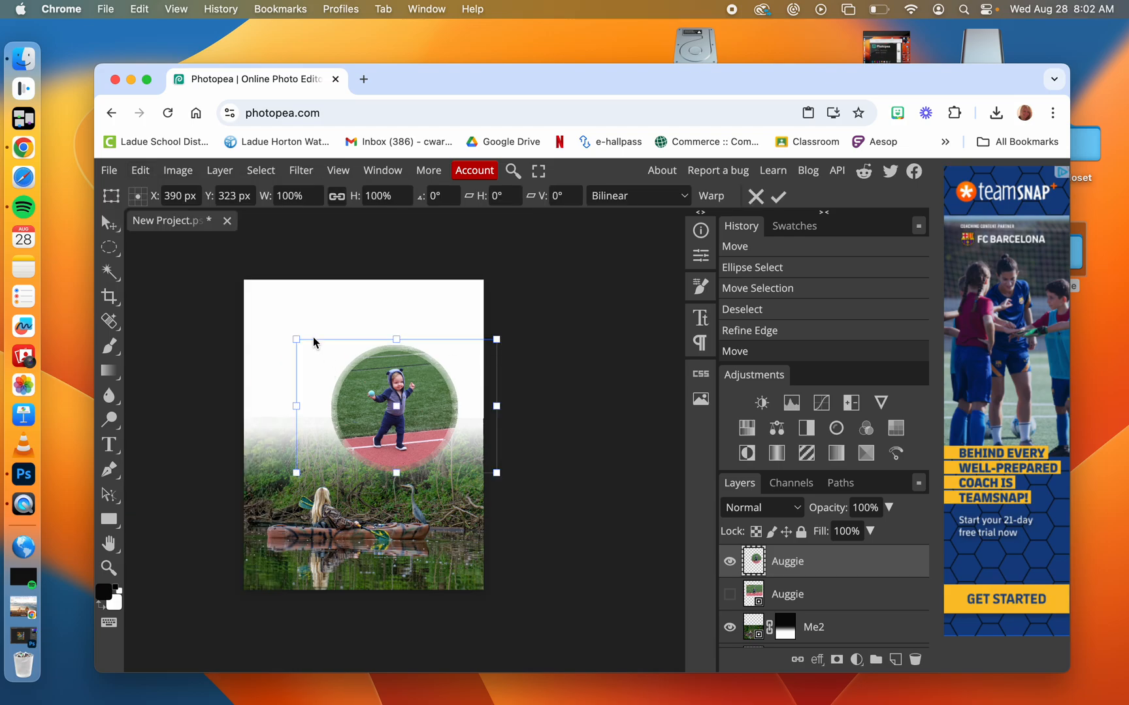
drag(293, 340, 277, 334)
key(Return)
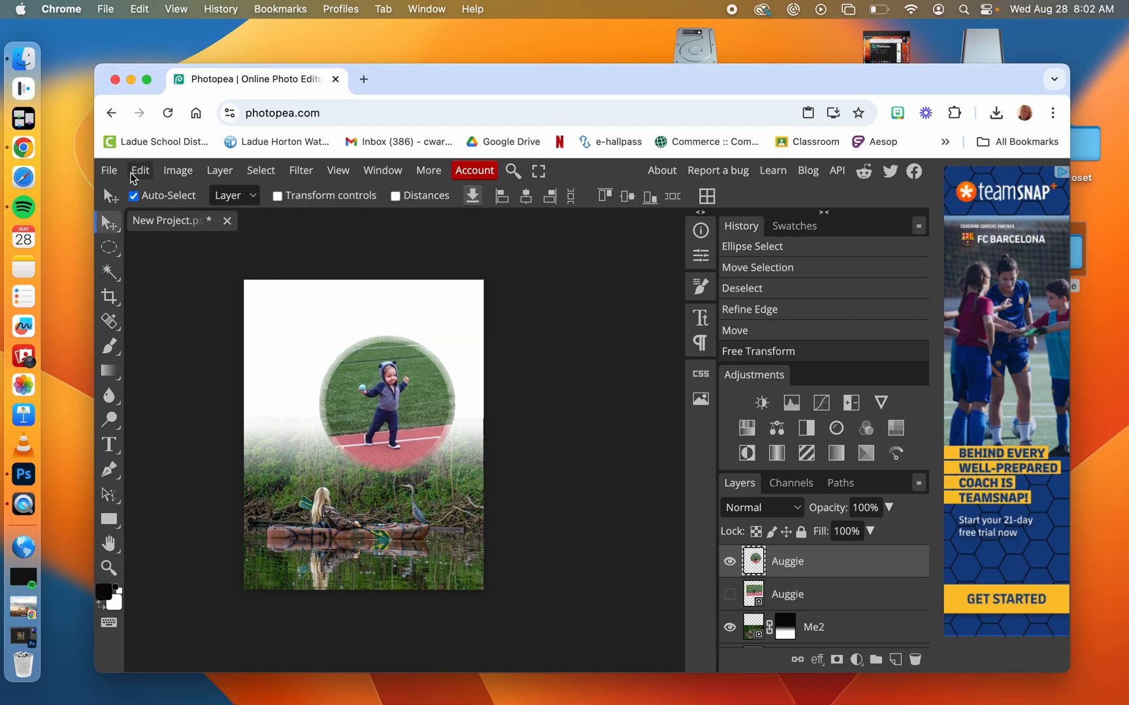
click(109, 171)
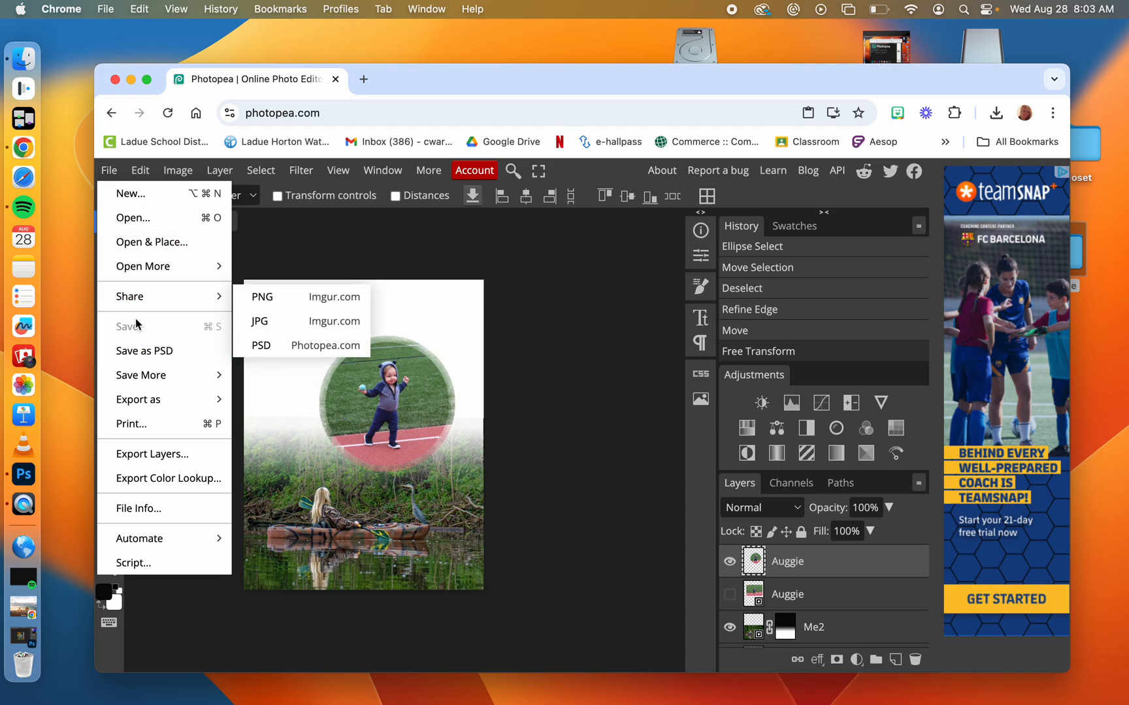
click(345, 408)
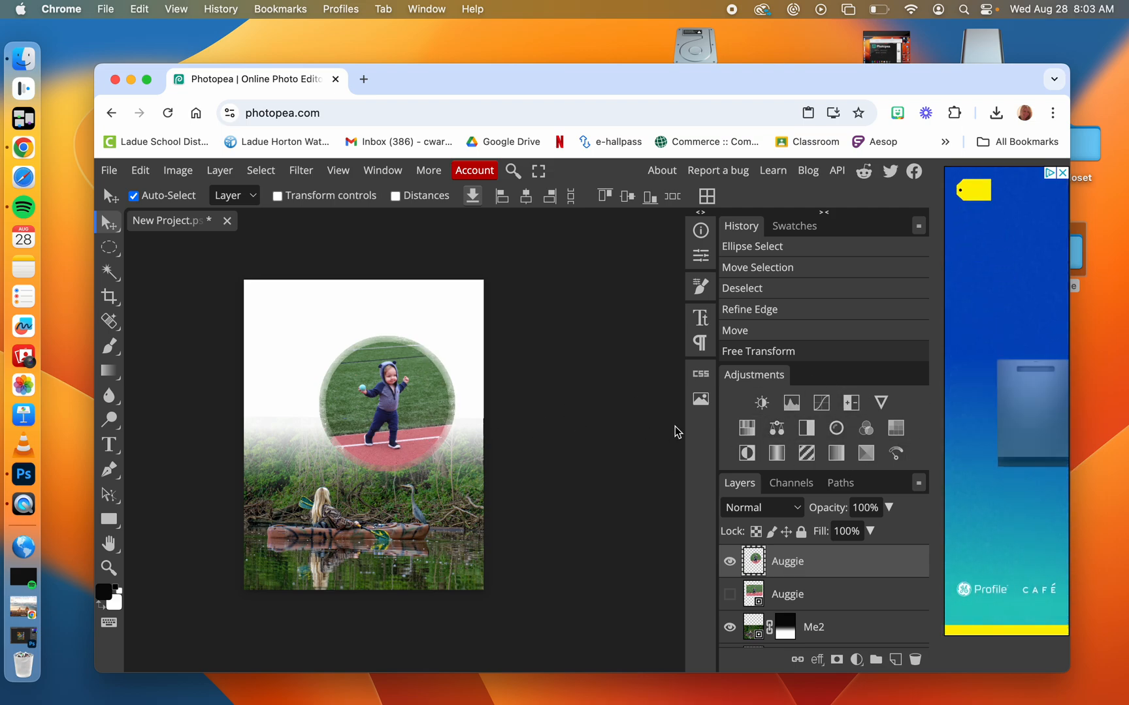
Step: Add a Brightness/Contrast adjustment layer with brightness 15, clipped to the circular toddler cutout layer
click(761, 403)
mouse_move(565, 338)
mouse_down()
mouse_move(597, 338)
mouse_move(561, 337)
mouse_up()
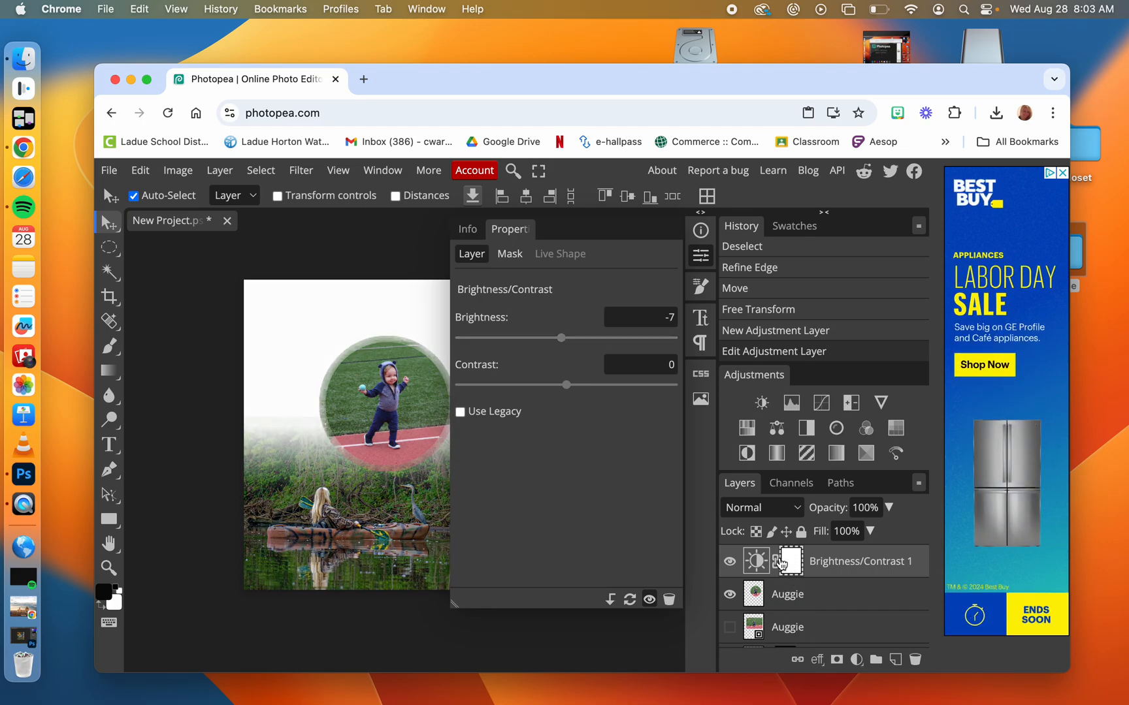
drag(562, 338, 590, 338)
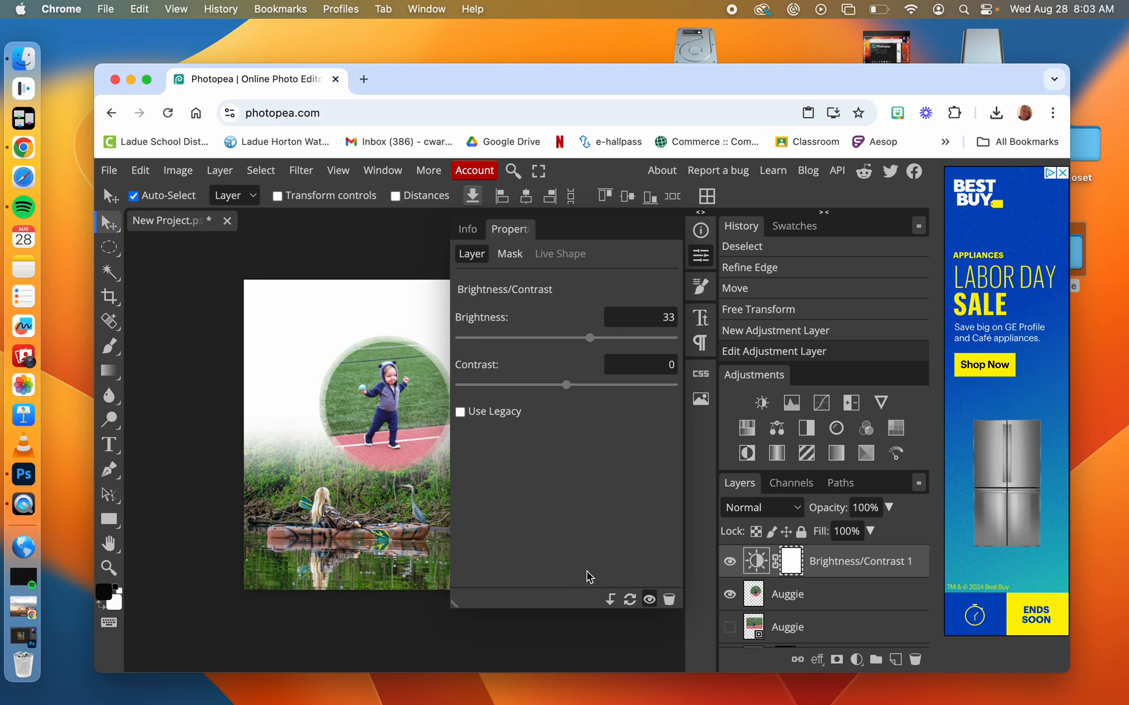
click(612, 600)
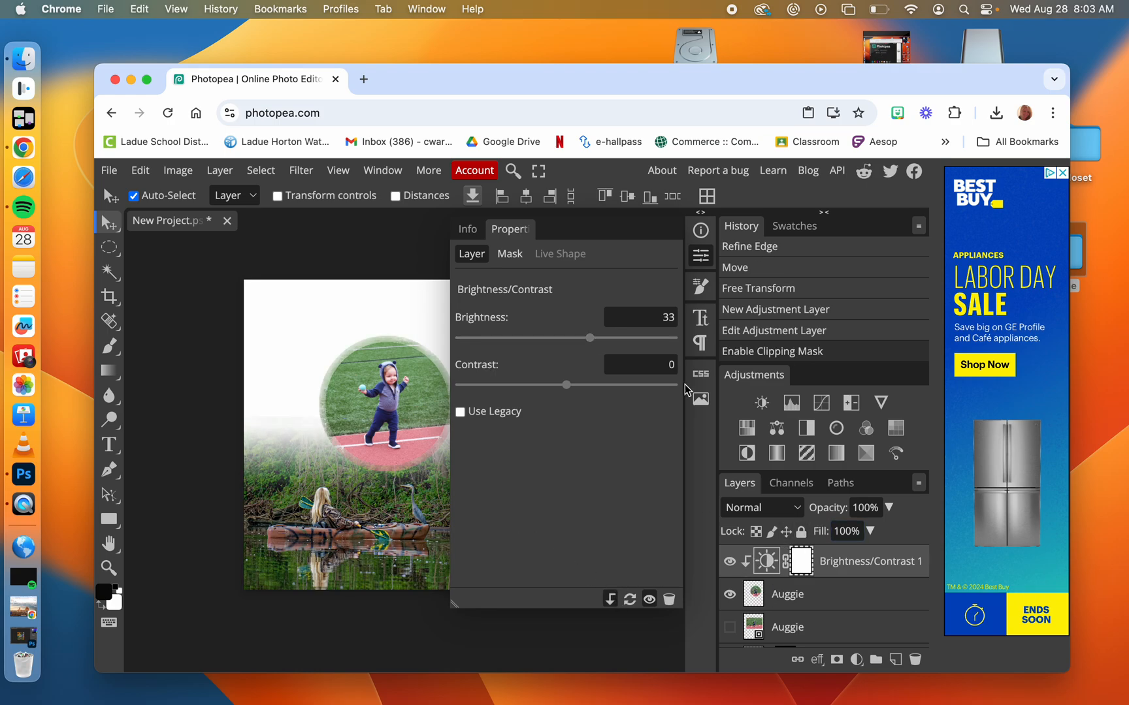
mouse_move(589, 339)
mouse_down()
mouse_move(547, 338)
mouse_move(600, 330)
mouse_move(577, 327)
mouse_up()
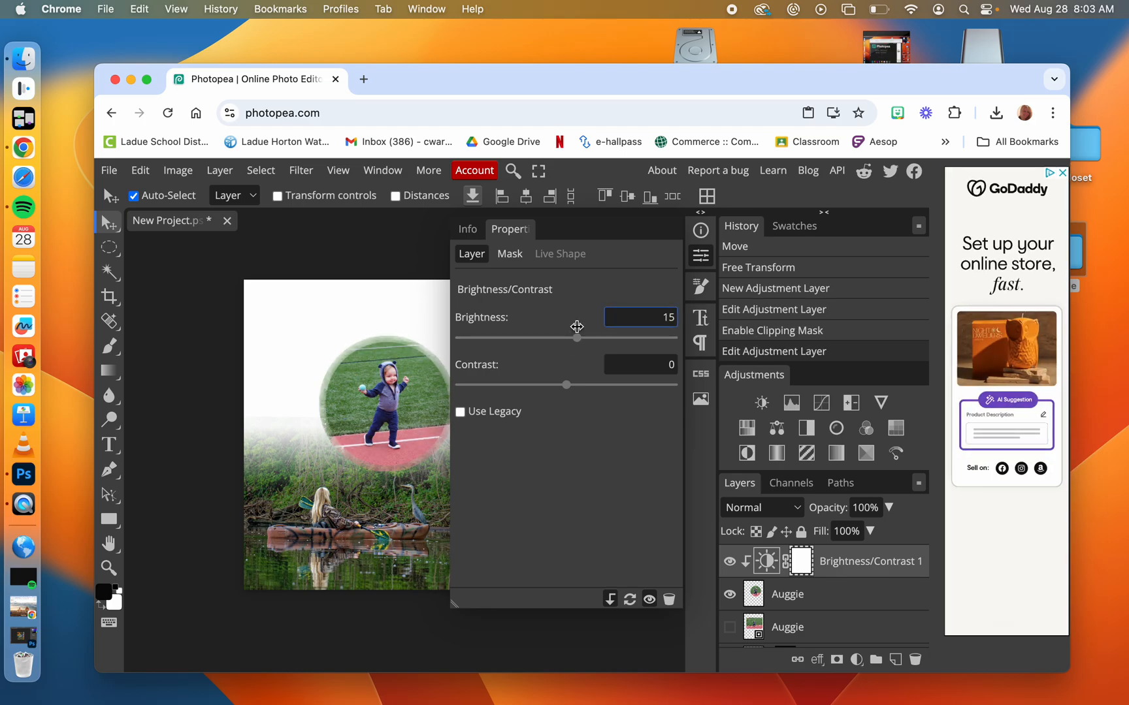
click(706, 213)
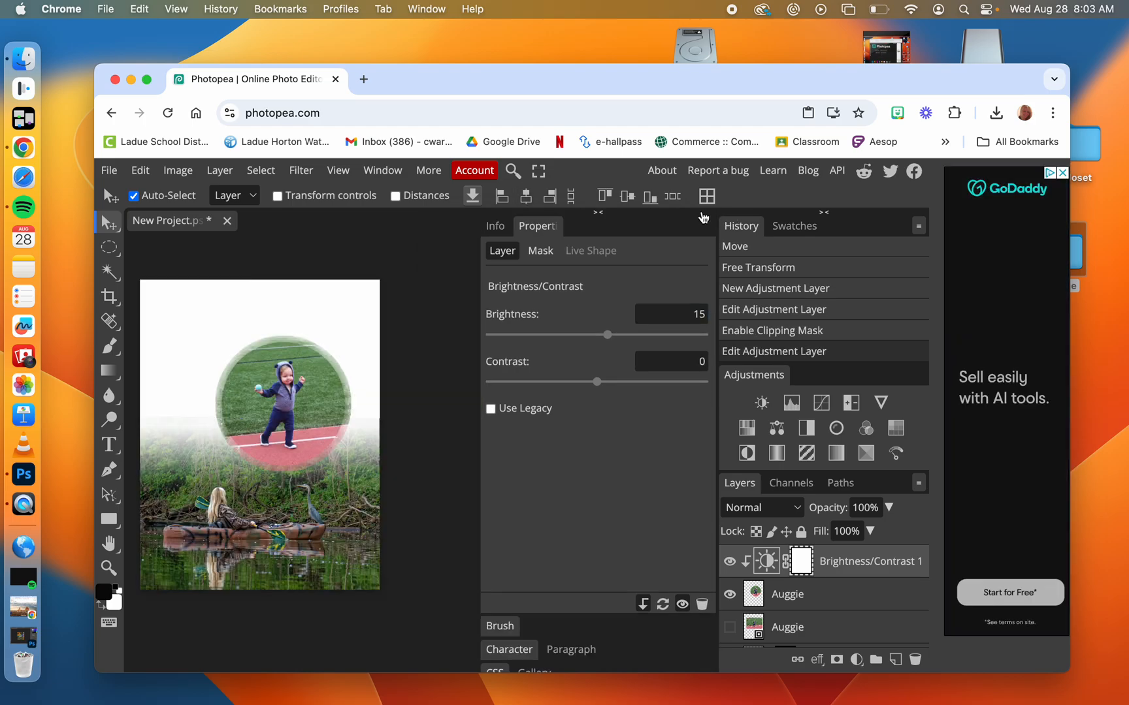
click(598, 212)
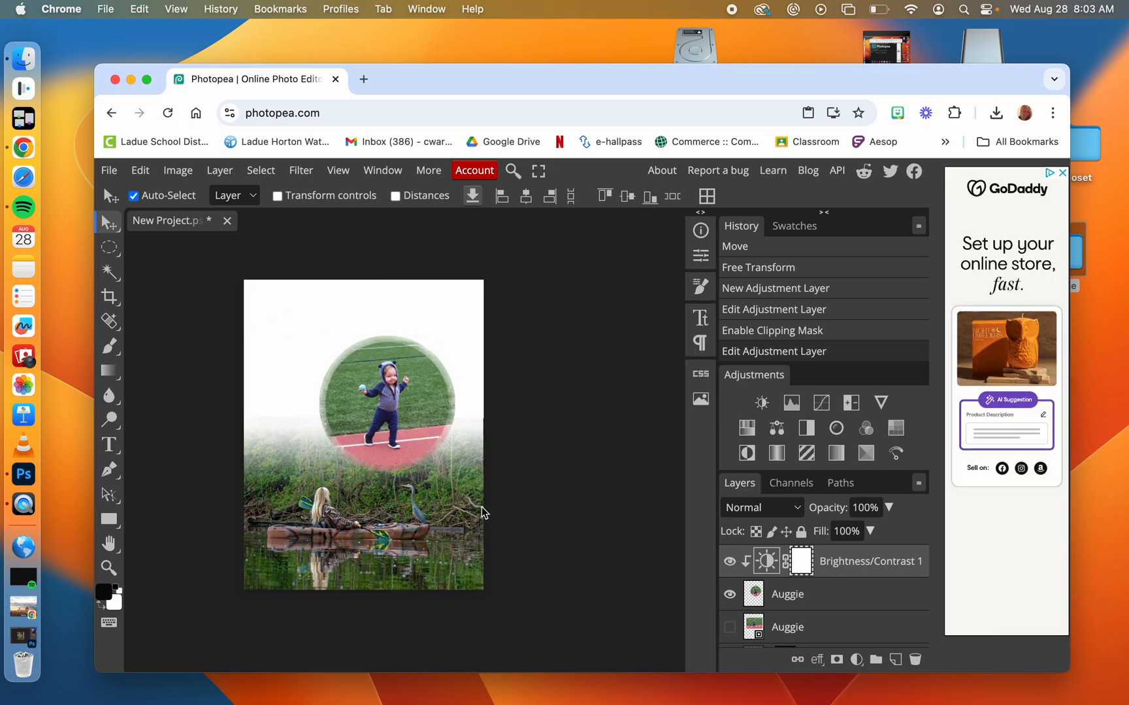
Step: Place Sunflower2.jpg from the Collage folder into the document at its default size
click(109, 171)
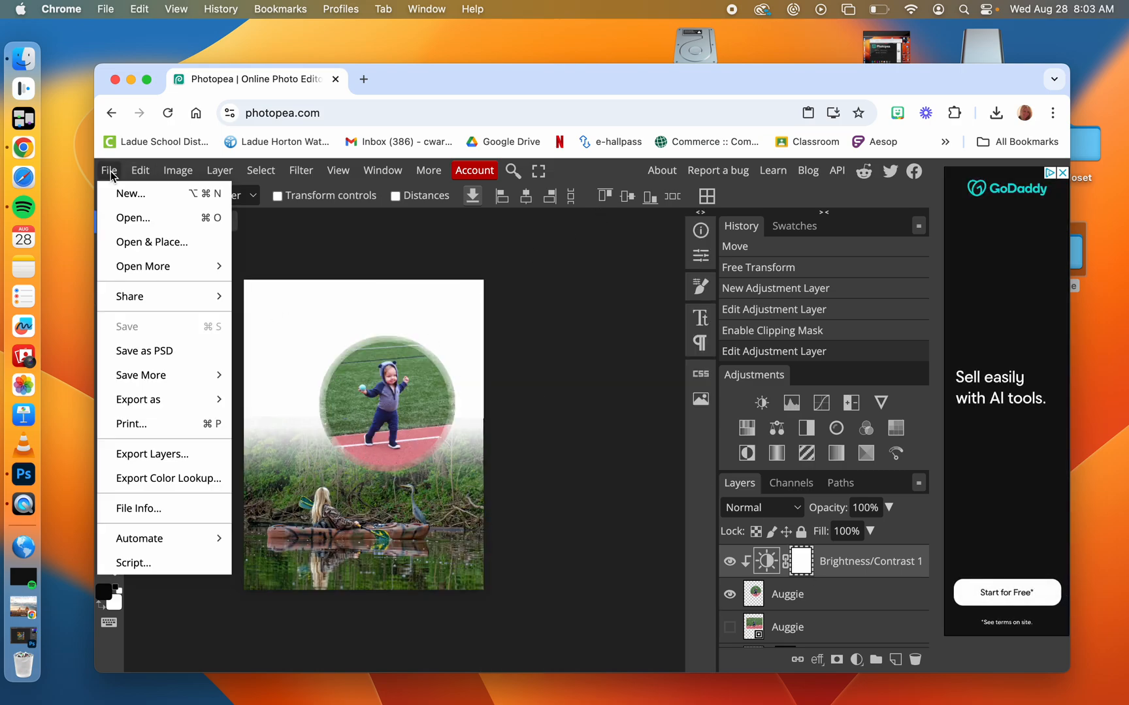
click(133, 243)
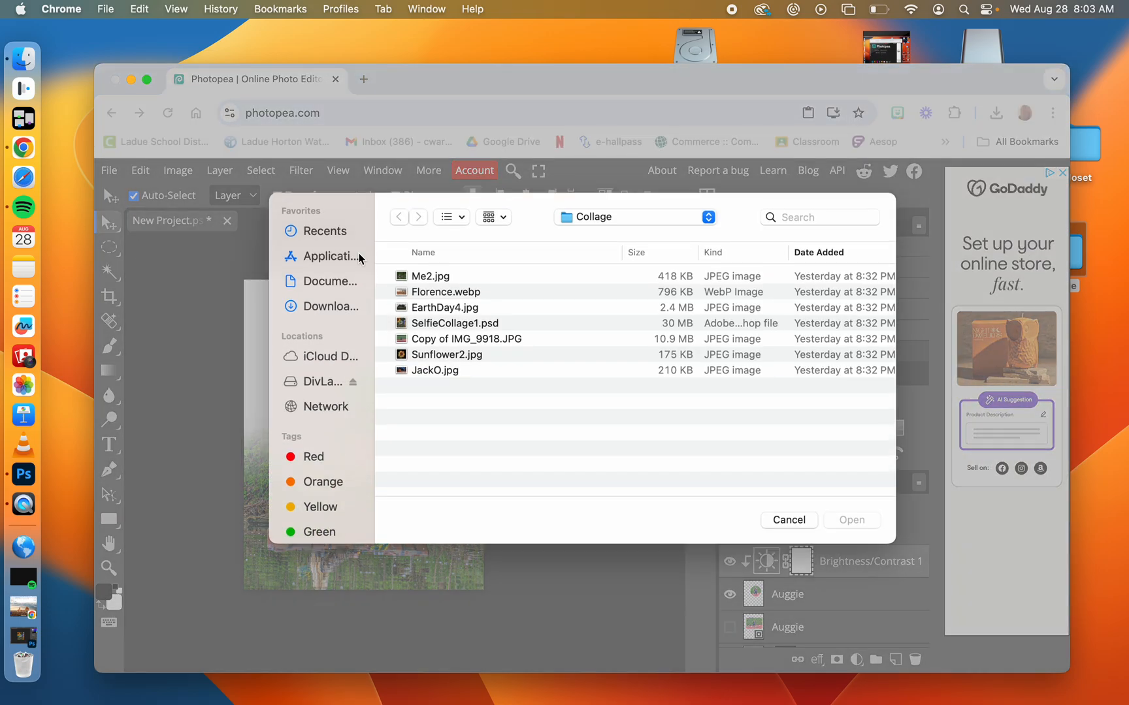
click(432, 355)
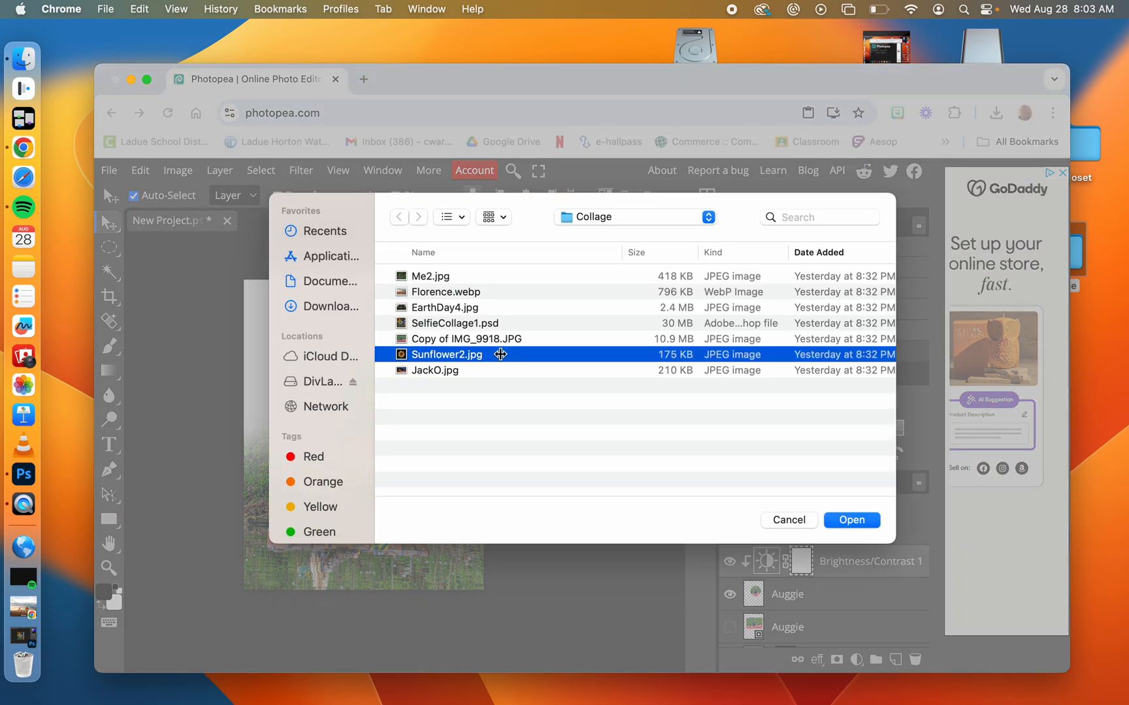
click(850, 523)
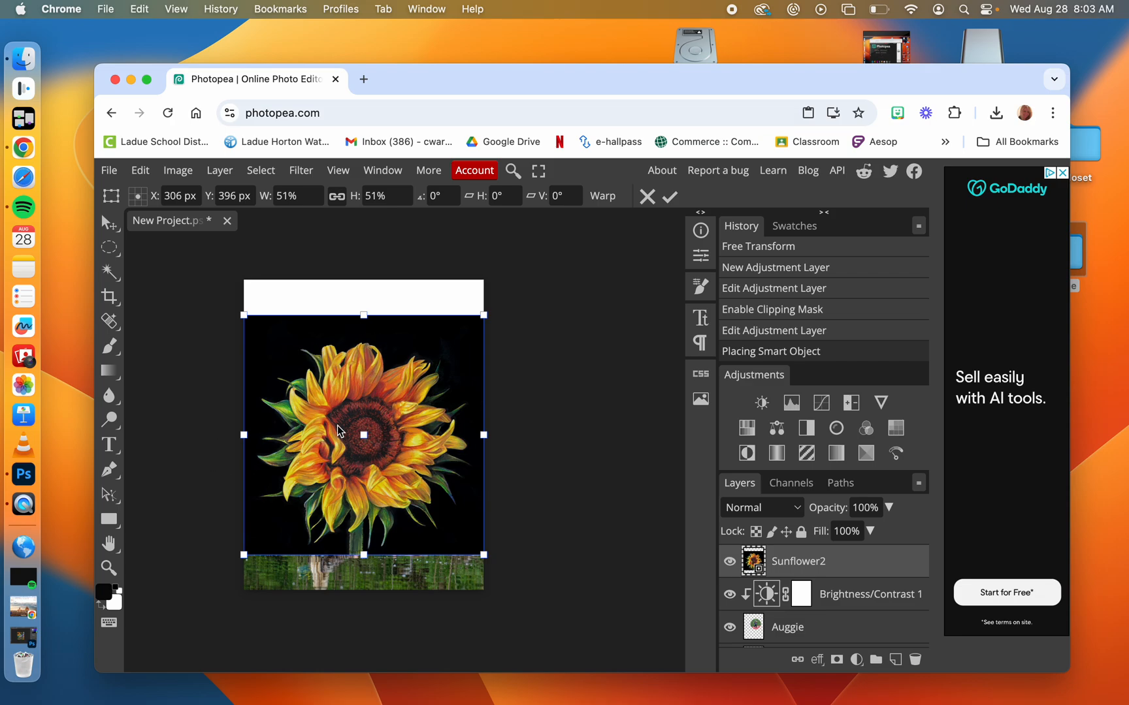
key(Return)
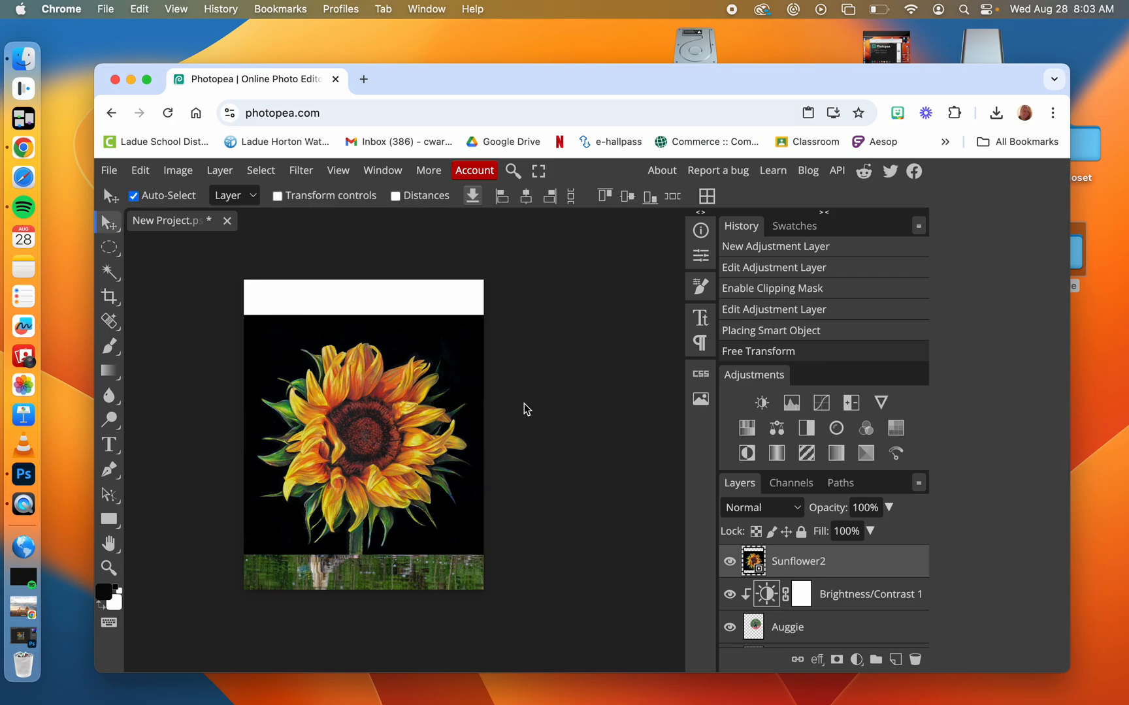
Step: Try to select the sunflower's petals, stem and leaves with the Quick Selection tool
click(109, 274)
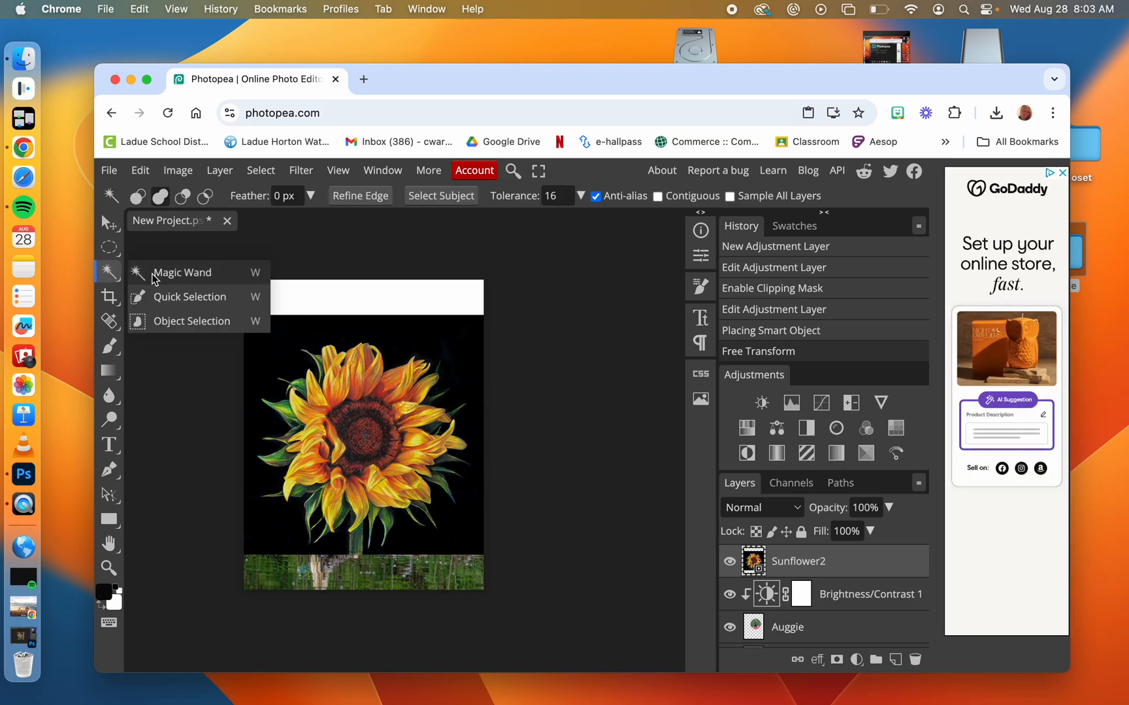
click(189, 296)
click(342, 392)
drag(352, 428, 359, 457)
click(355, 534)
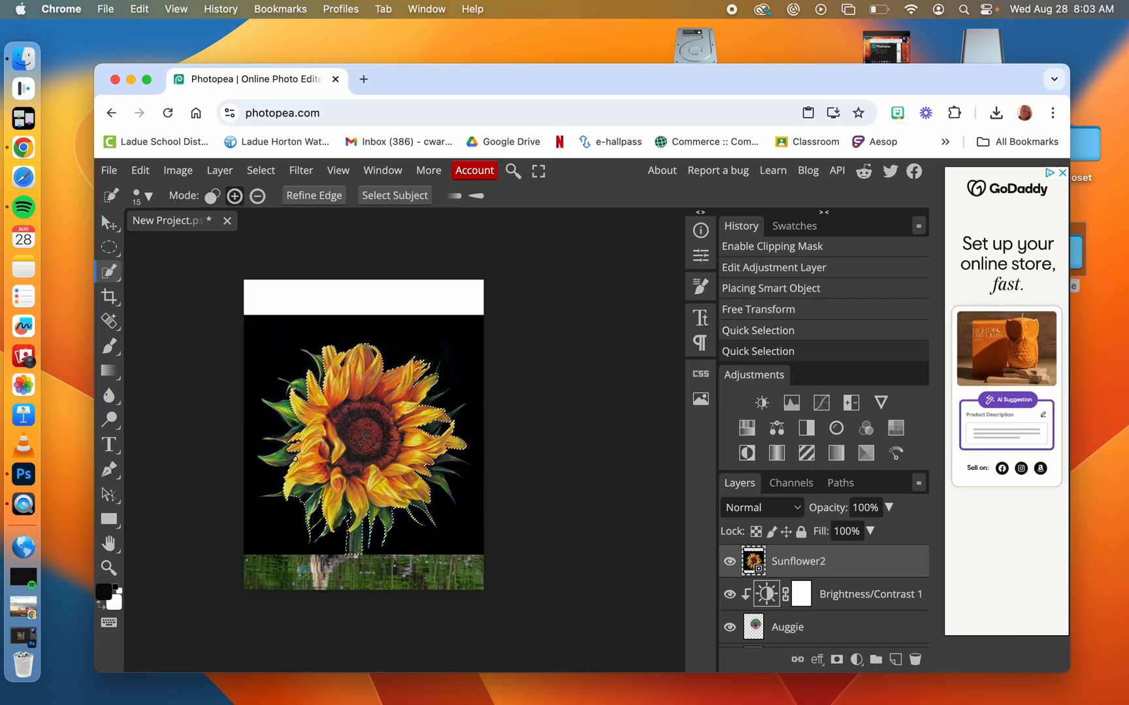
click(278, 459)
click(447, 467)
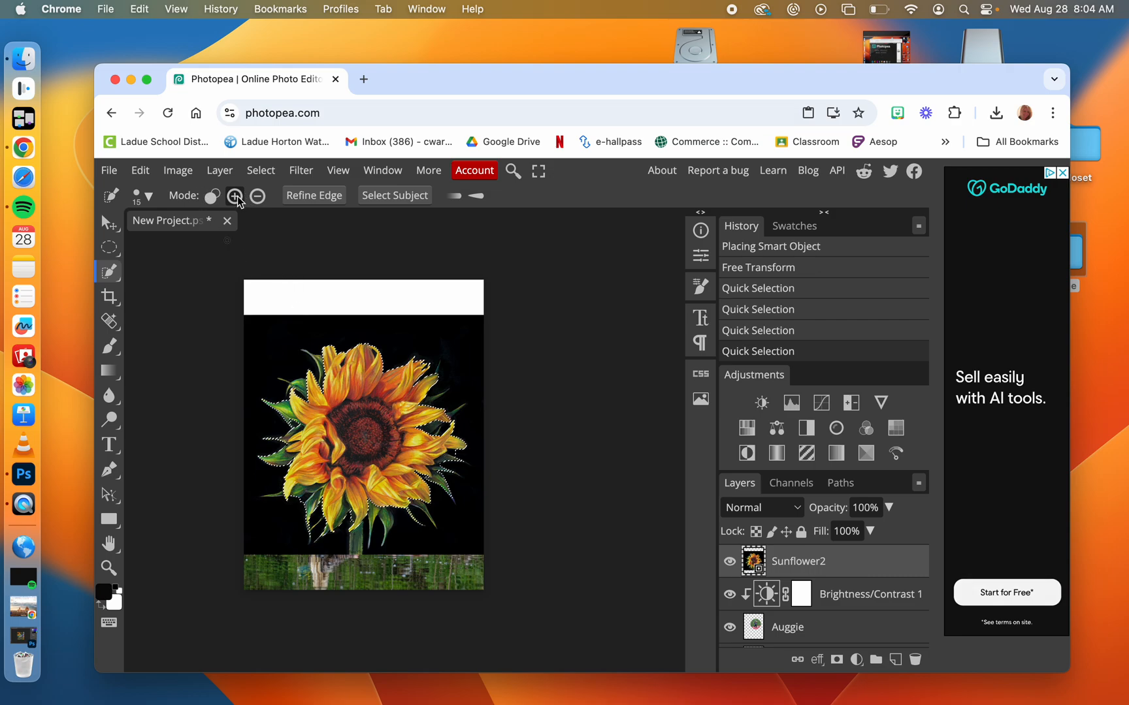
Step: Clear the sunflower selection and select the black background around the flower with the Magic Wand
right_click(110, 270)
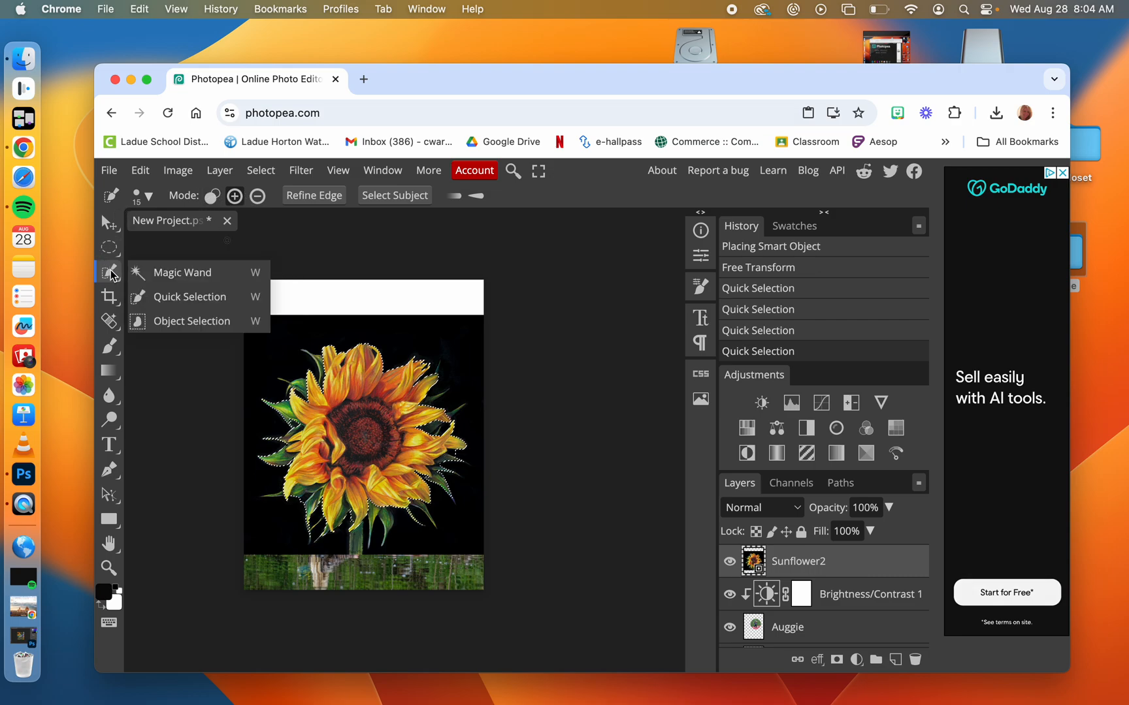
click(165, 270)
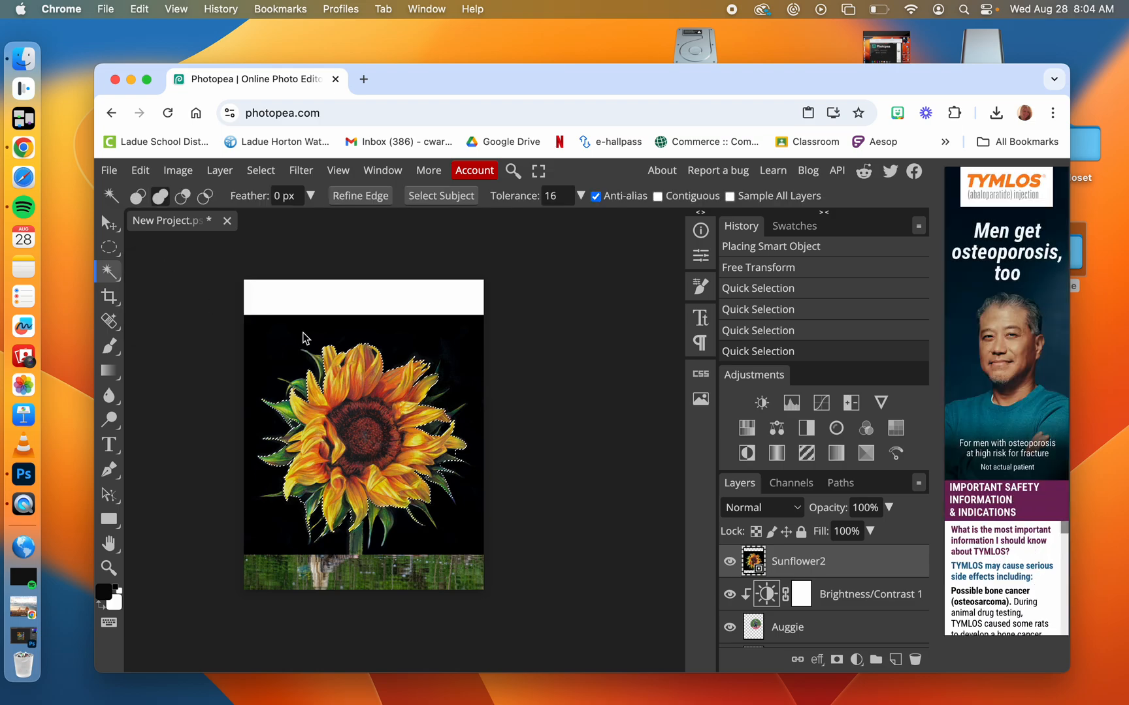
key(super+d)
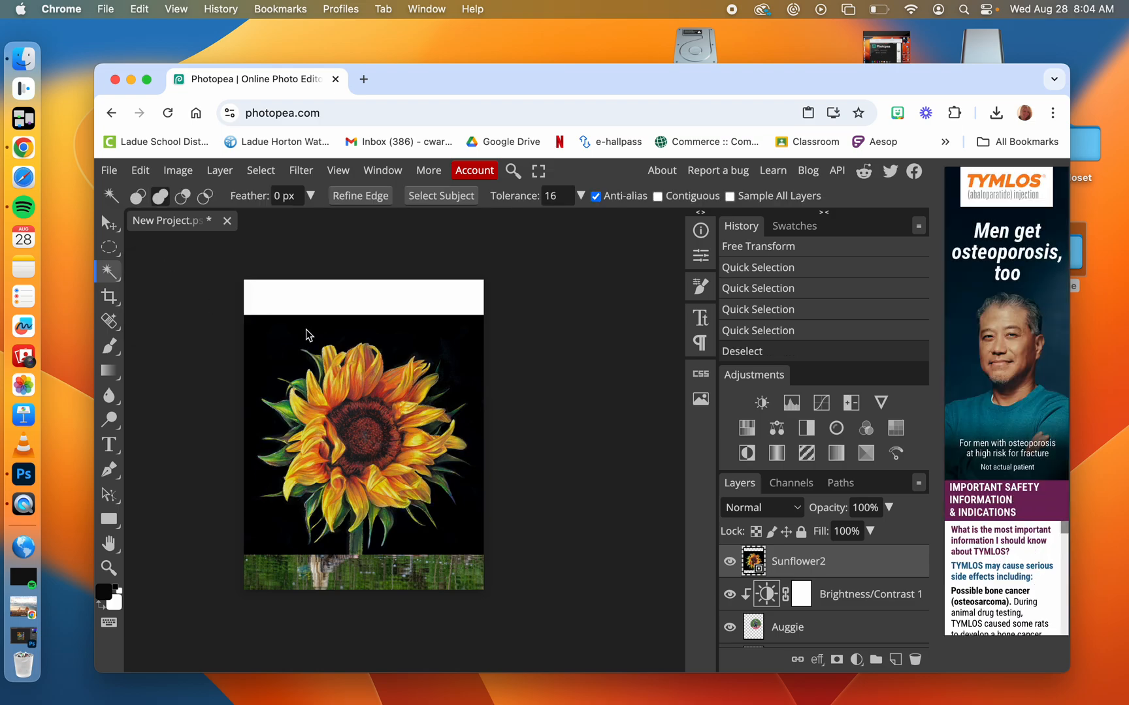
click(261, 173)
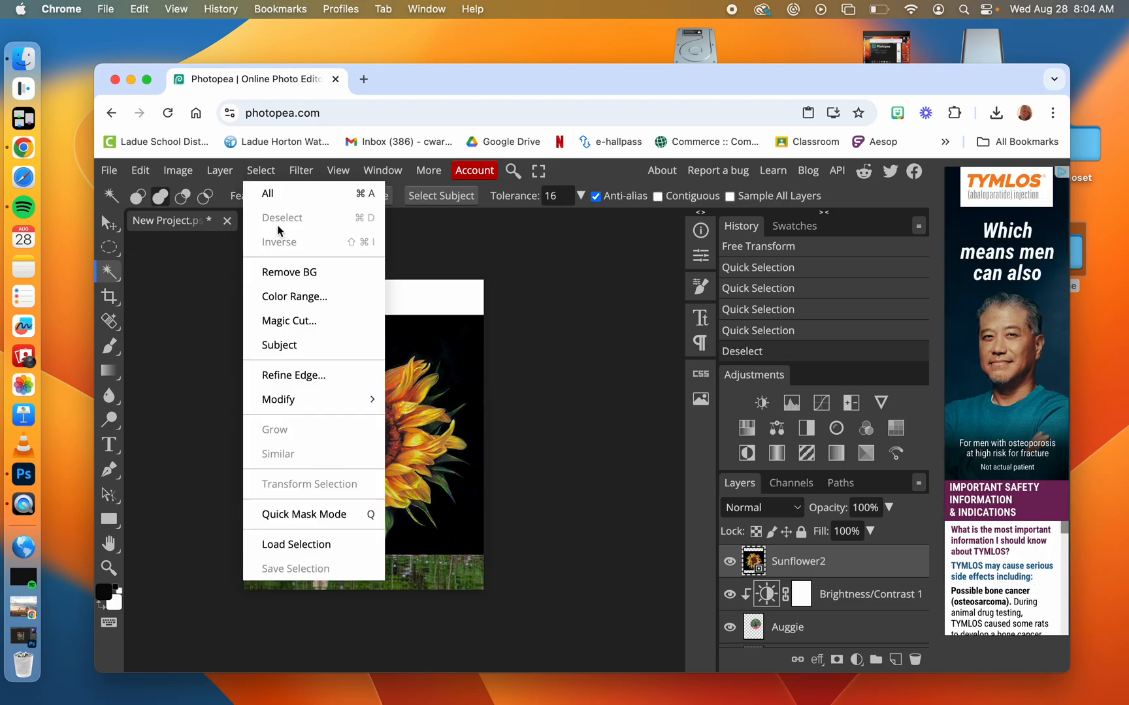
click(401, 363)
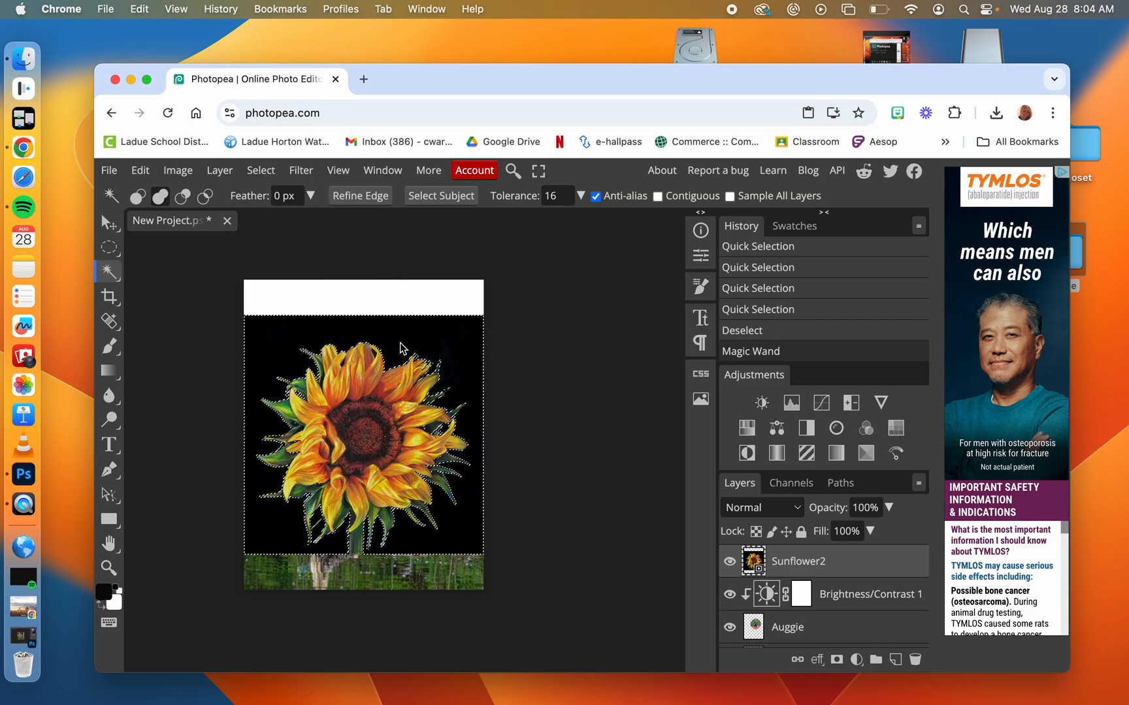
key(super+d)
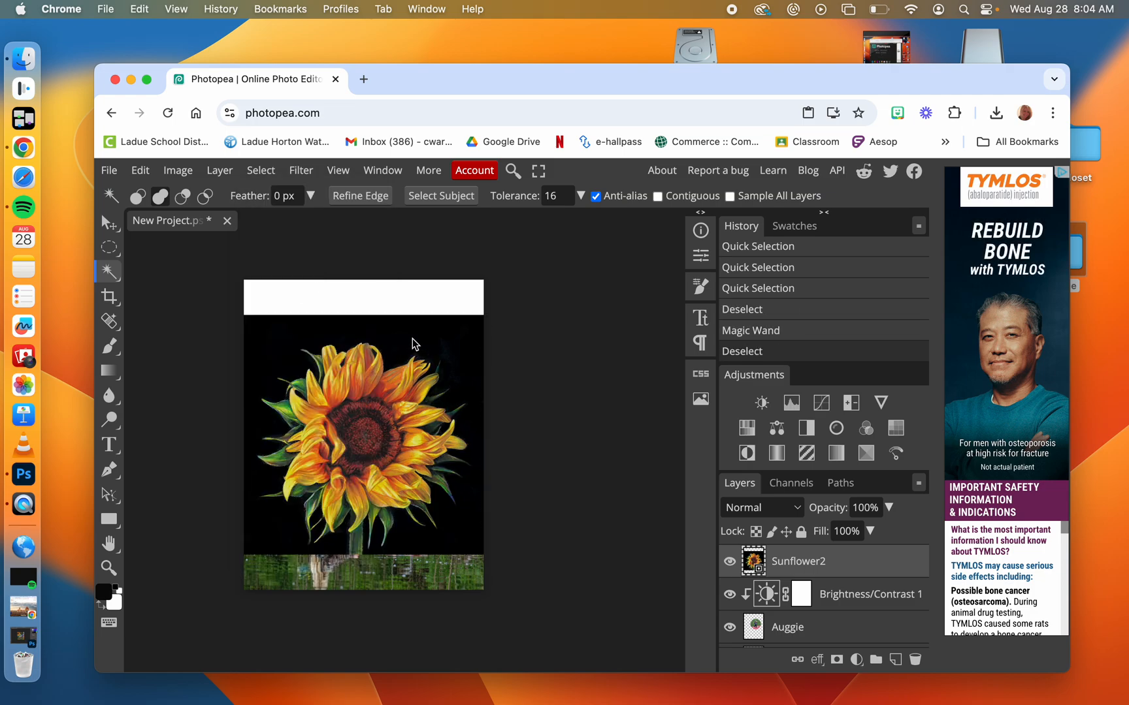
click(418, 333)
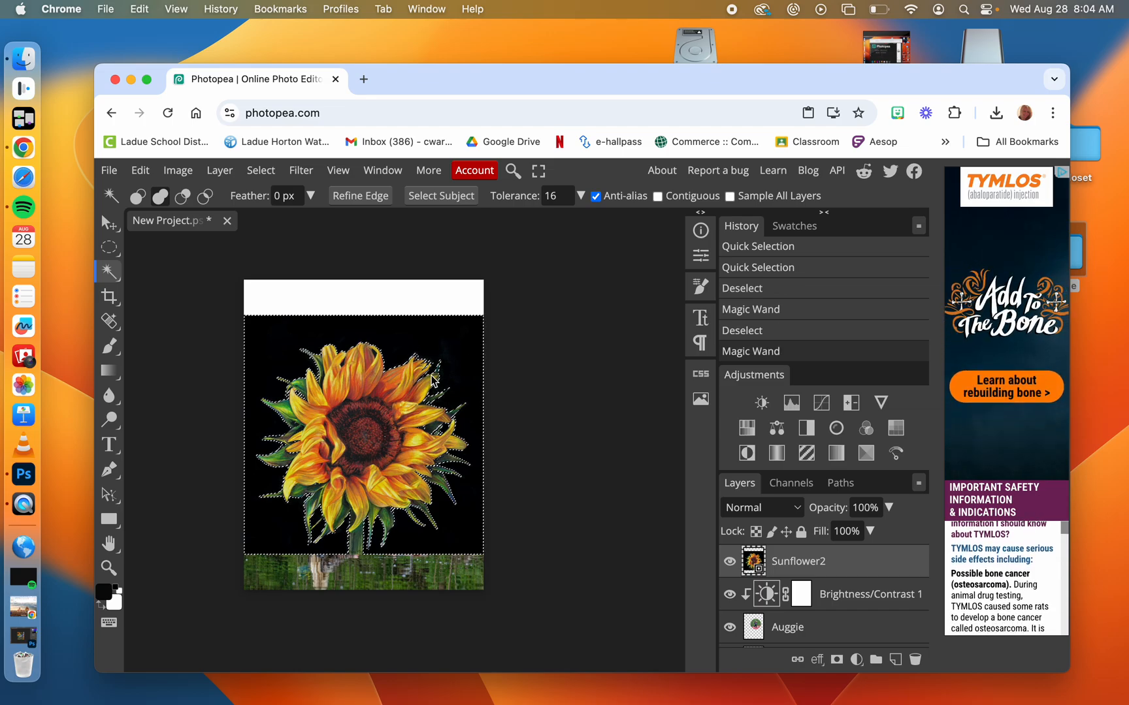
Step: Rasterize the Sunflower2 layer, delete its selected black background and deselect
key(BackSpace)
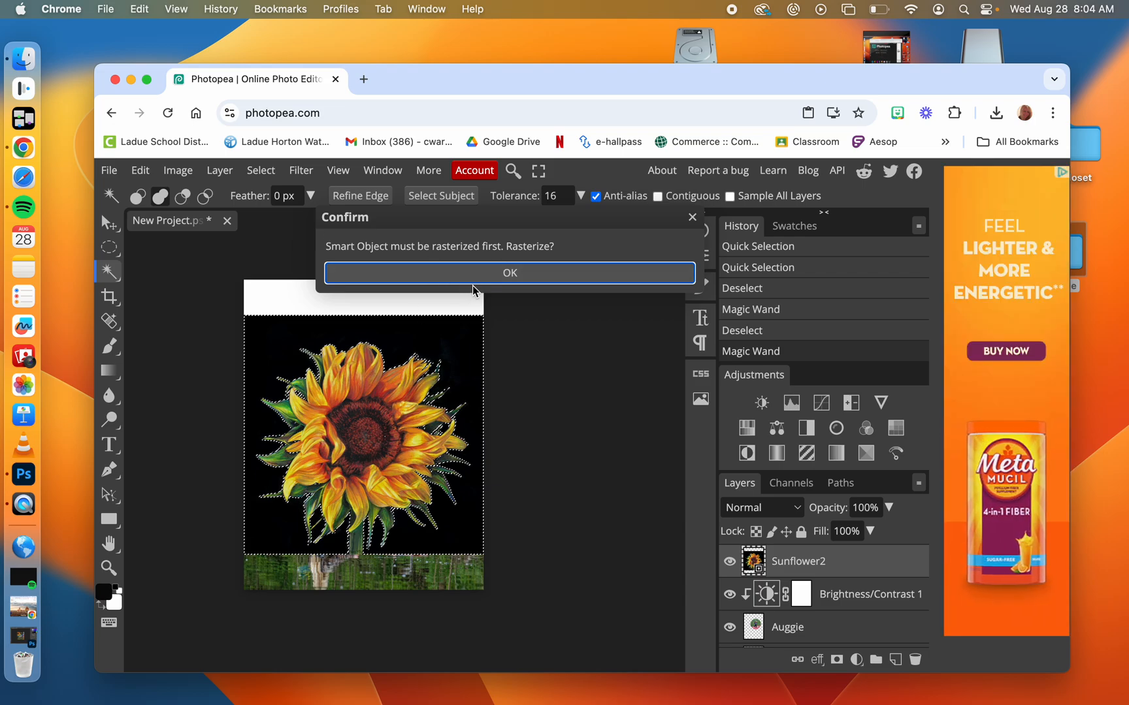
click(478, 275)
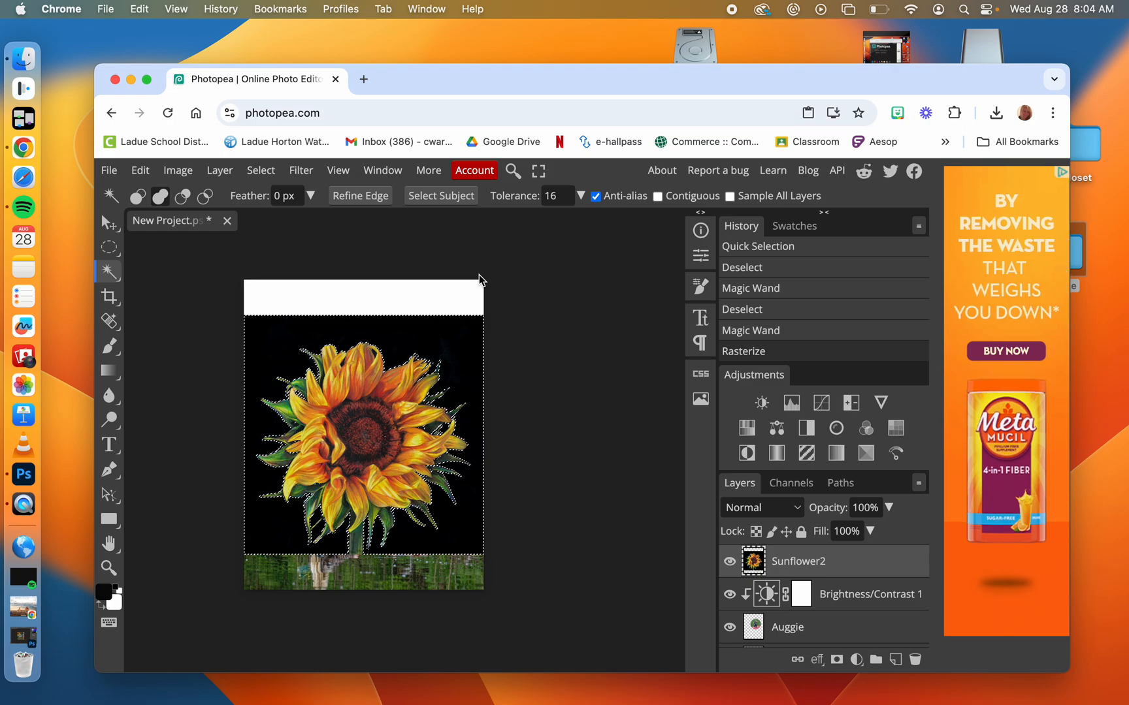
key(Delete)
key(ctrl+d)
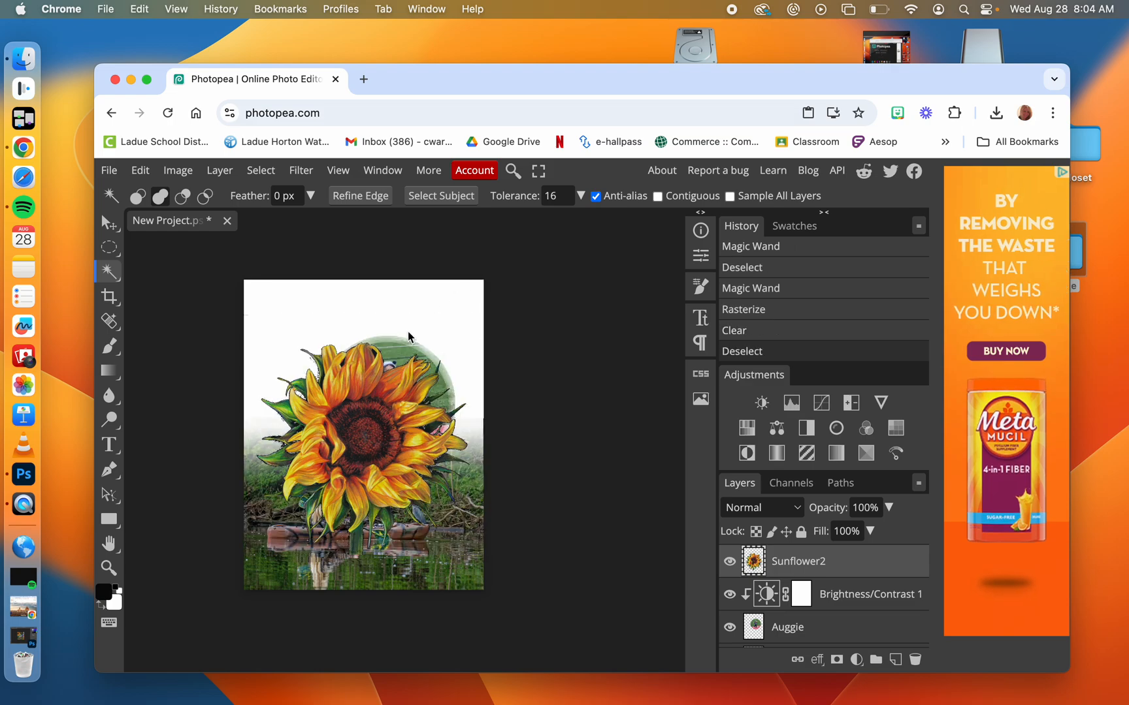
Step: Position the sunflower in the page's upper-left corner, rotated 10.2° with Free Transform, and shift the circular toddler cutout slightly down
click(109, 223)
drag(398, 400, 314, 315)
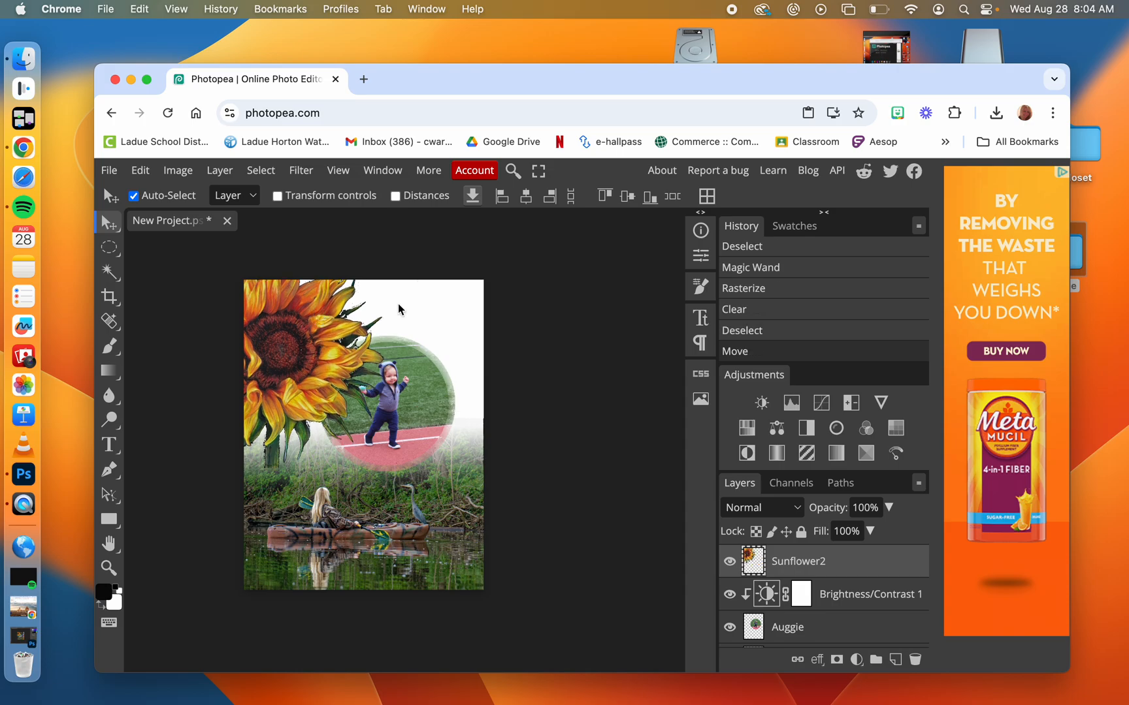
click(183, 175)
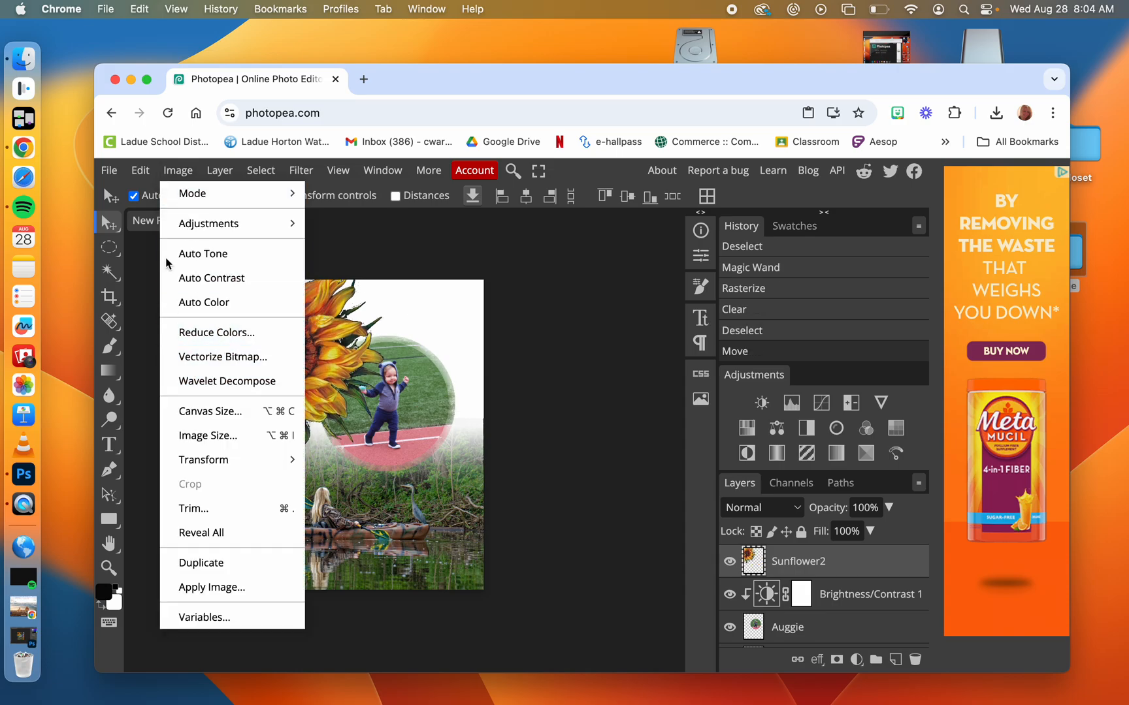
click(141, 169)
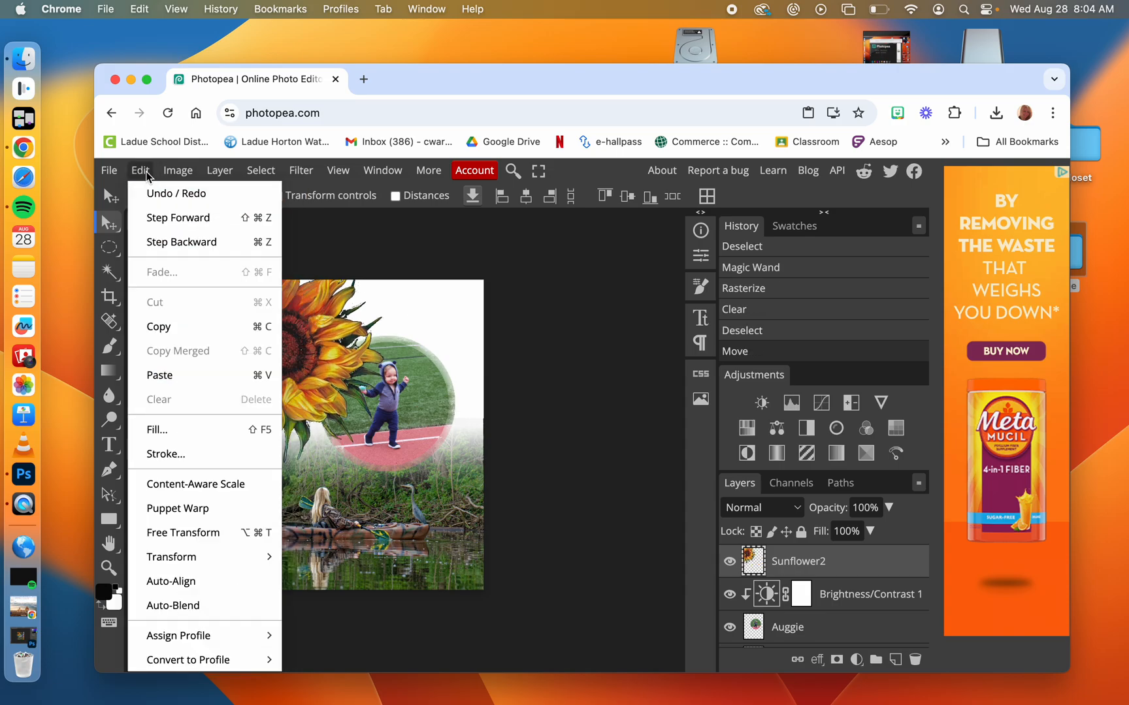
click(177, 533)
drag(401, 482, 375, 501)
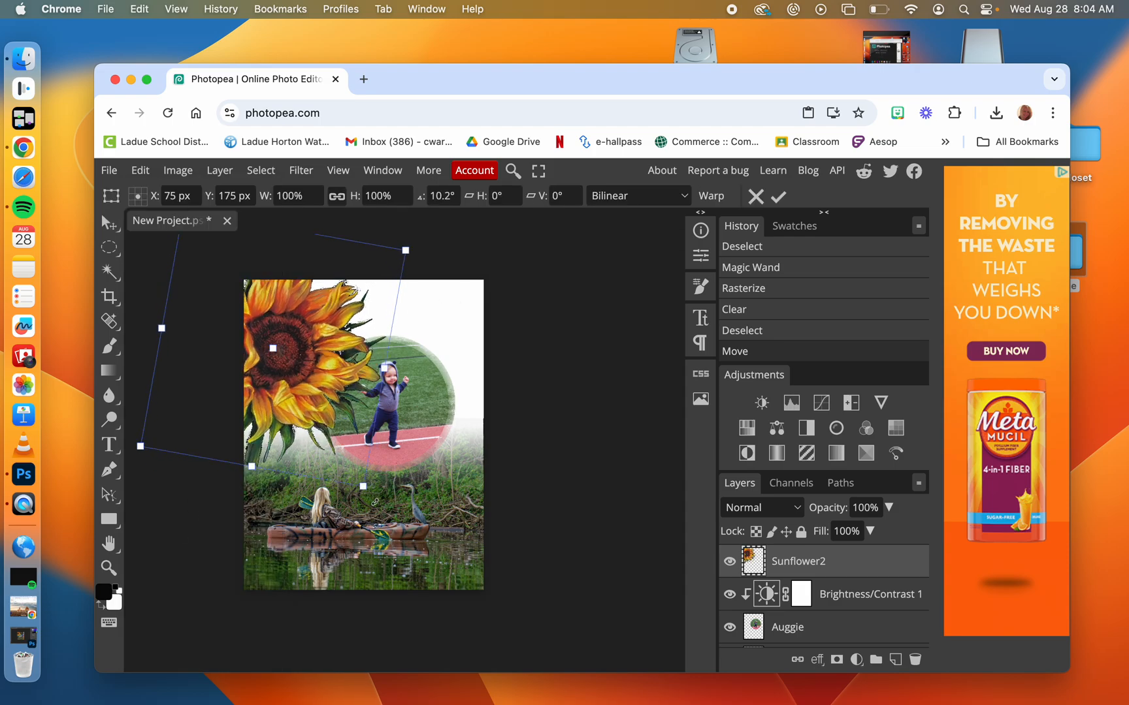
key(Return)
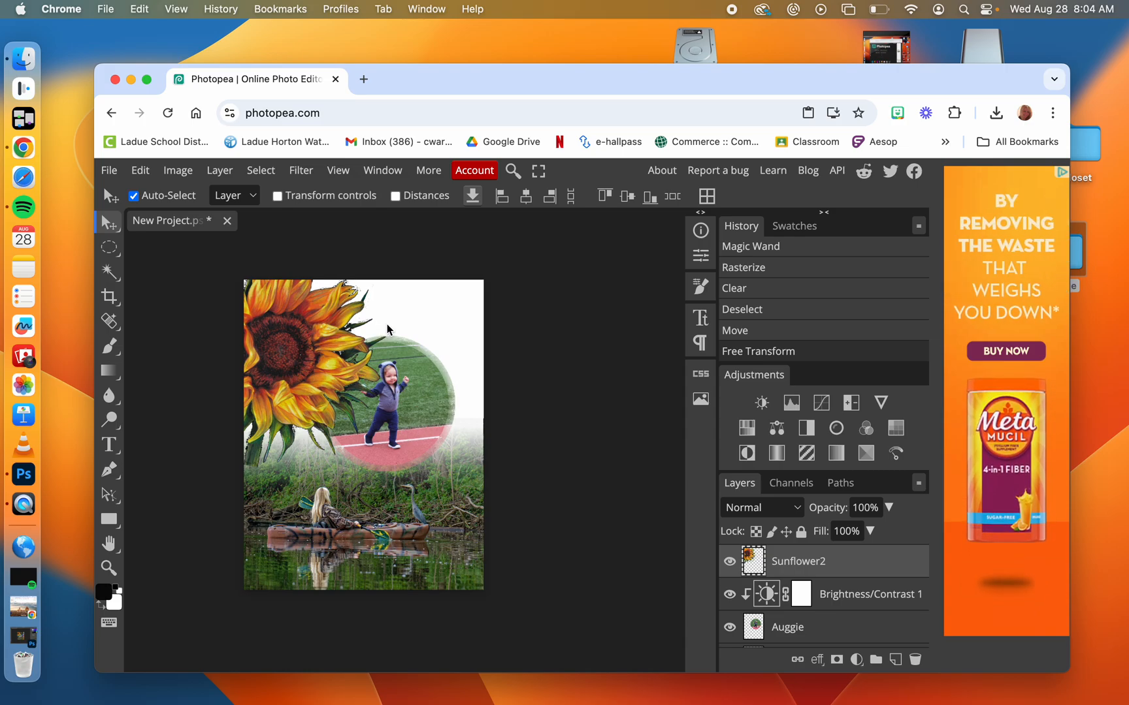
mouse_move(420, 391)
mouse_down()
mouse_move(400, 413)
mouse_move(422, 384)
mouse_up()
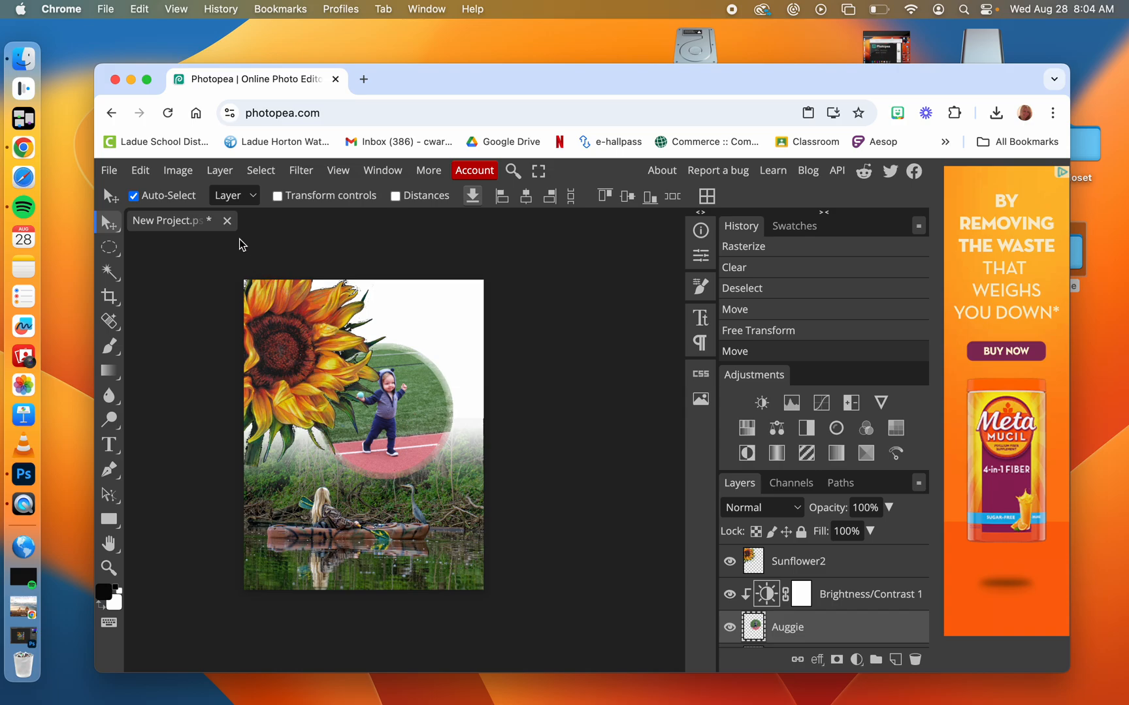
Step: Place EarthDay4.jpg from the Collage folder at its default size and reorder its layer above Sunflower2
click(108, 169)
click(145, 240)
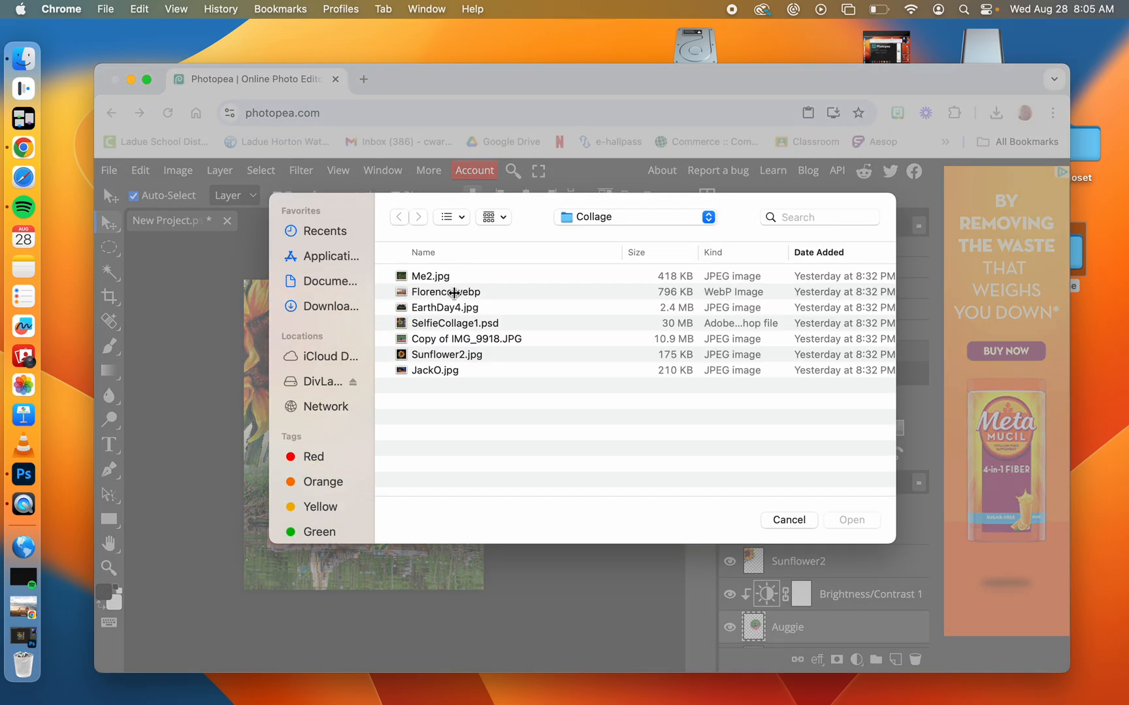
click(453, 306)
click(860, 521)
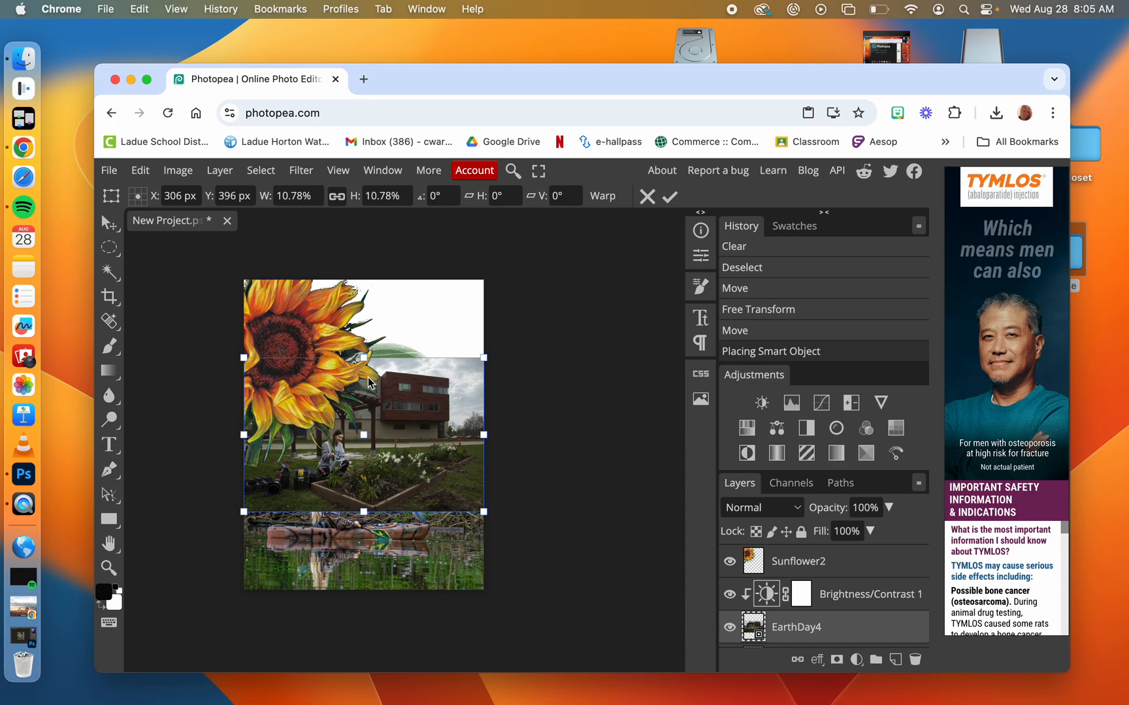
drag(830, 629, 830, 555)
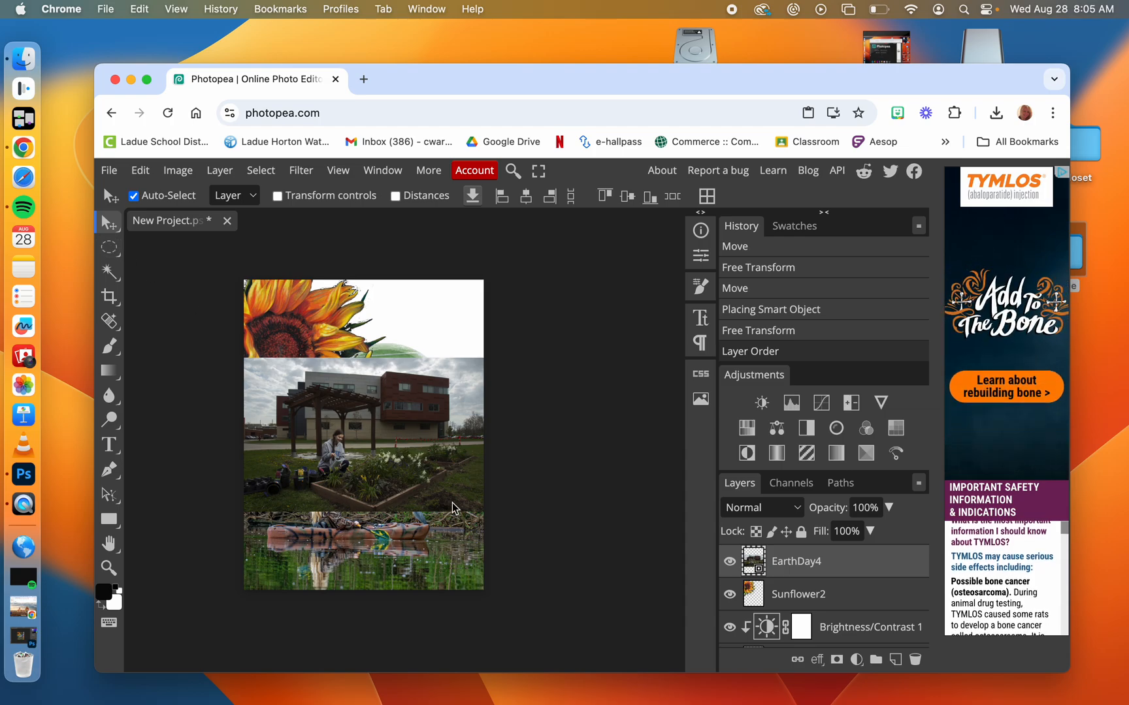
click(111, 254)
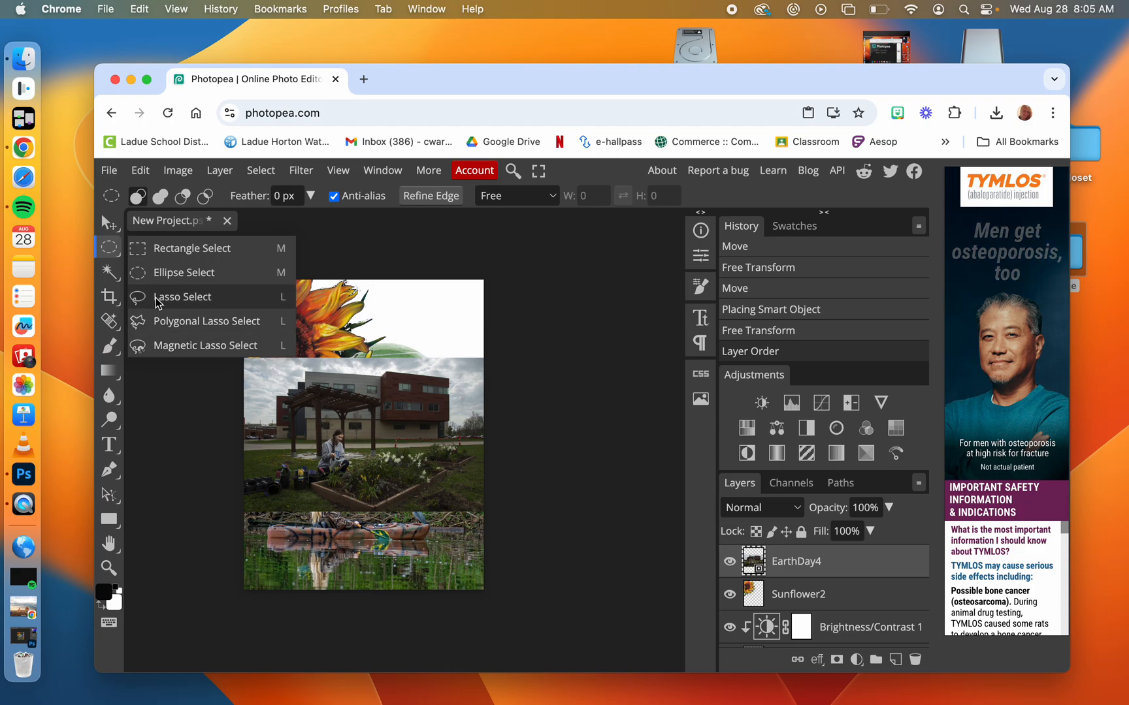
click(157, 297)
drag(302, 413, 426, 477)
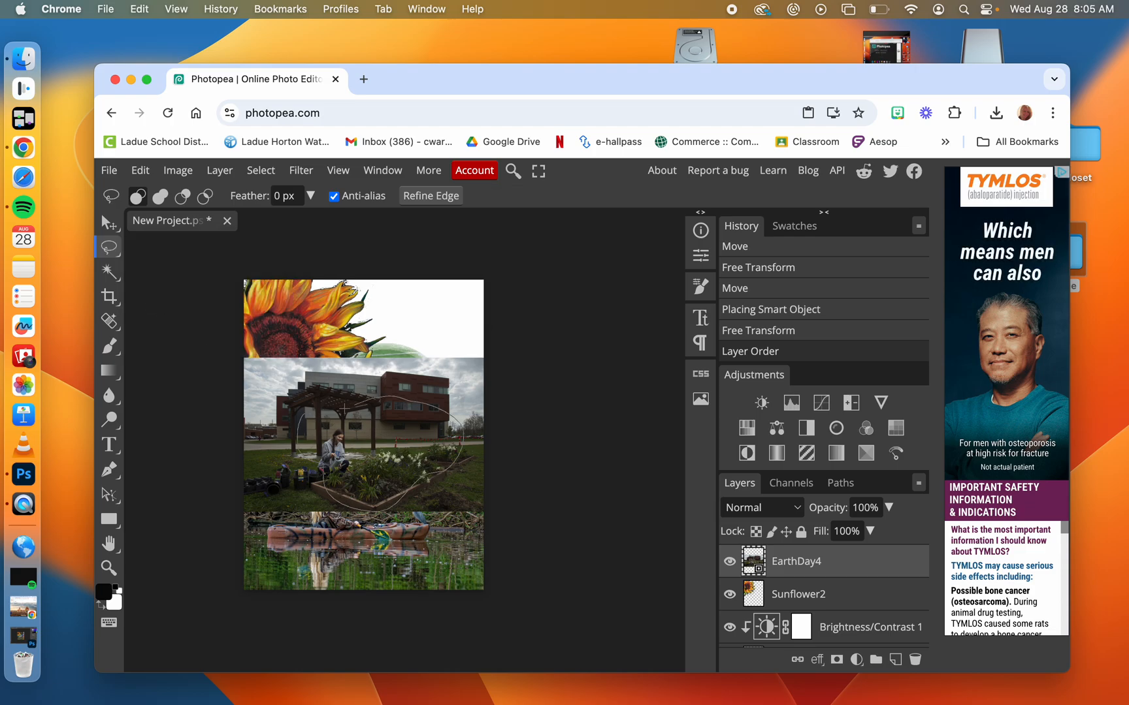
drag(348, 408, 351, 410)
click(348, 437)
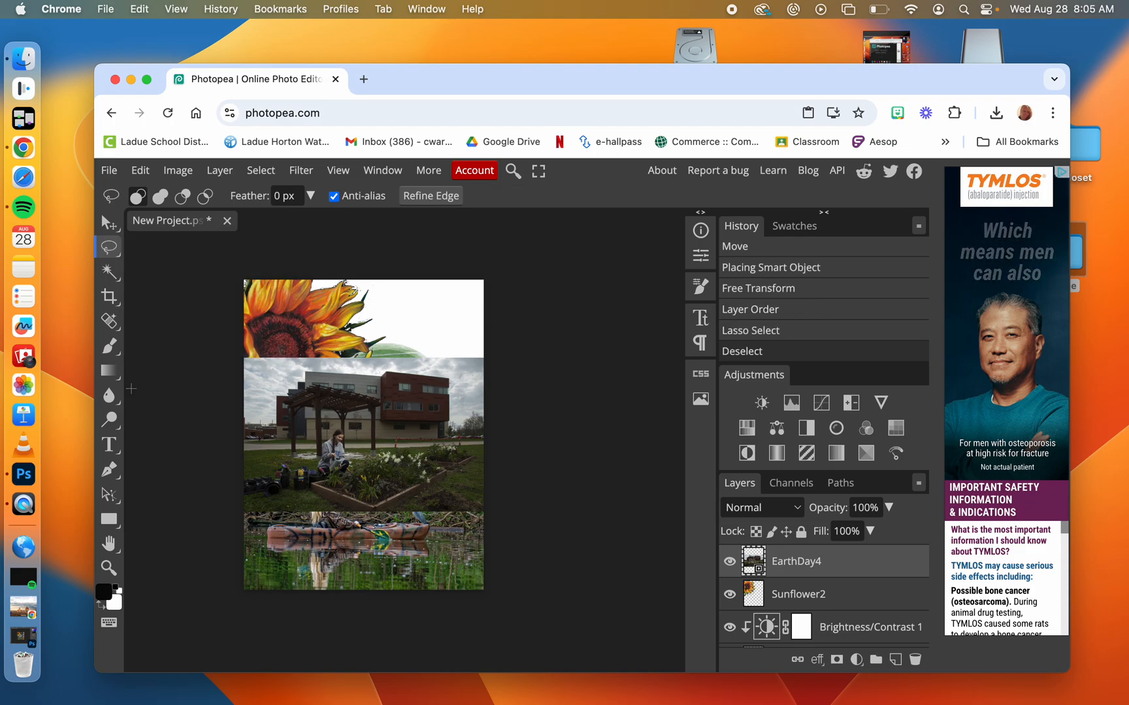
Step: Outline a diamond-shaped area of the EarthDay4 photo with the Polygonal Lasso and add a raster mask from that selection
click(109, 250)
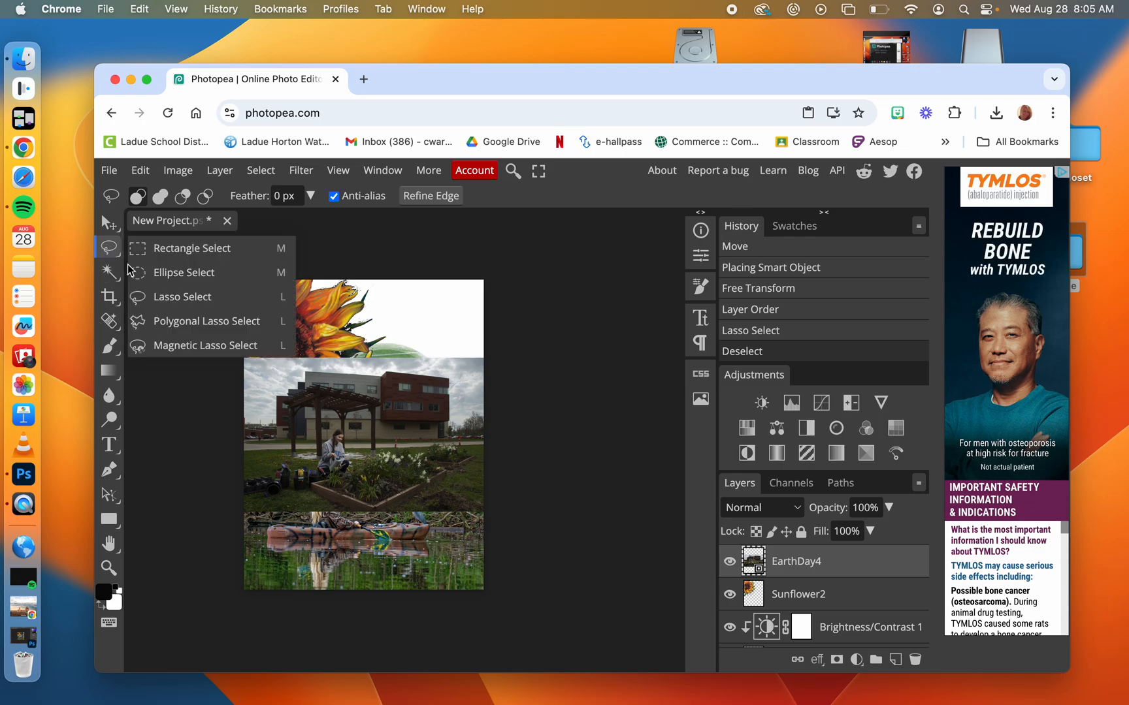
click(167, 323)
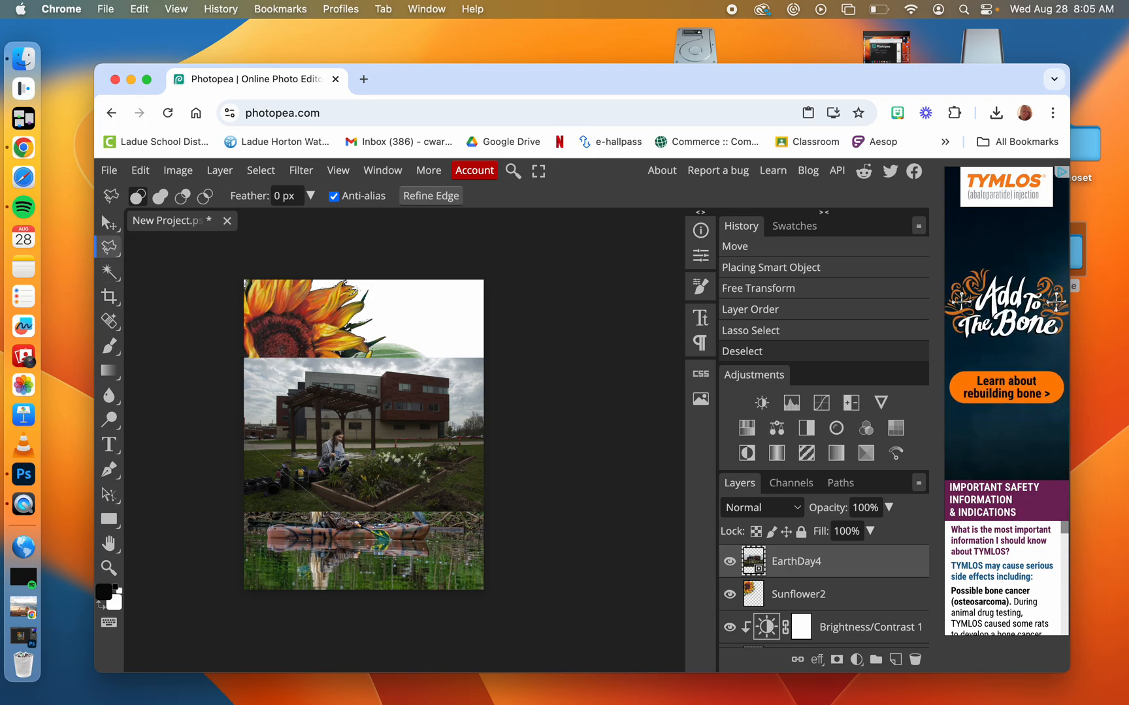
click(361, 523)
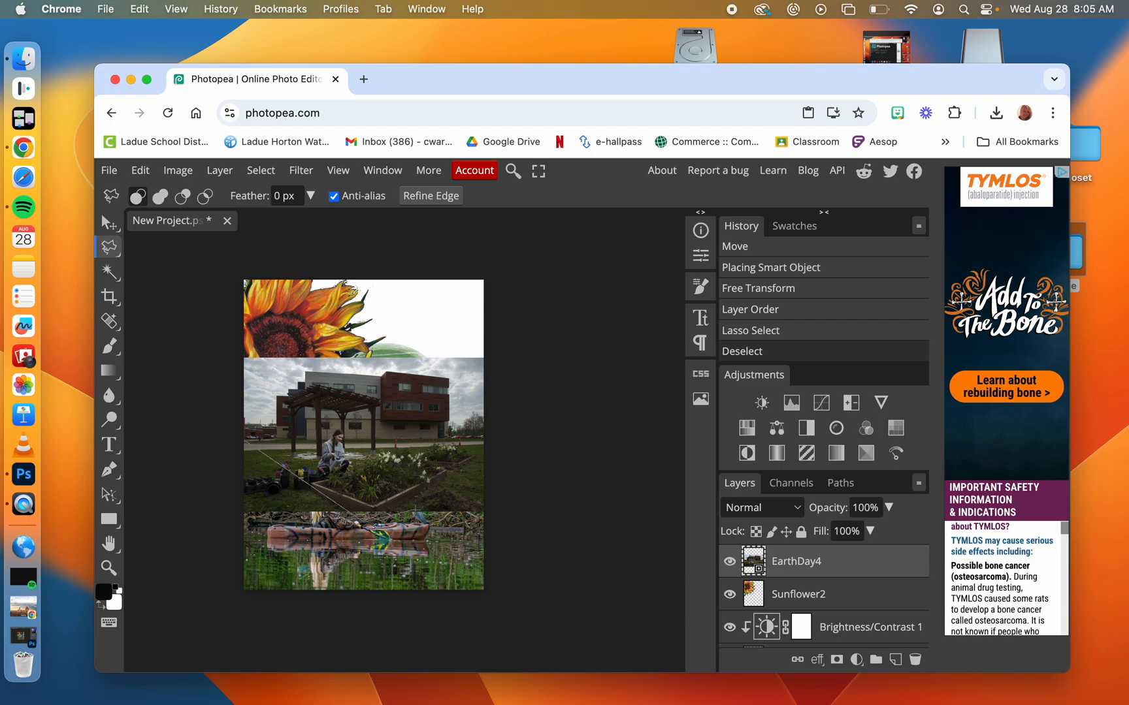
click(472, 464)
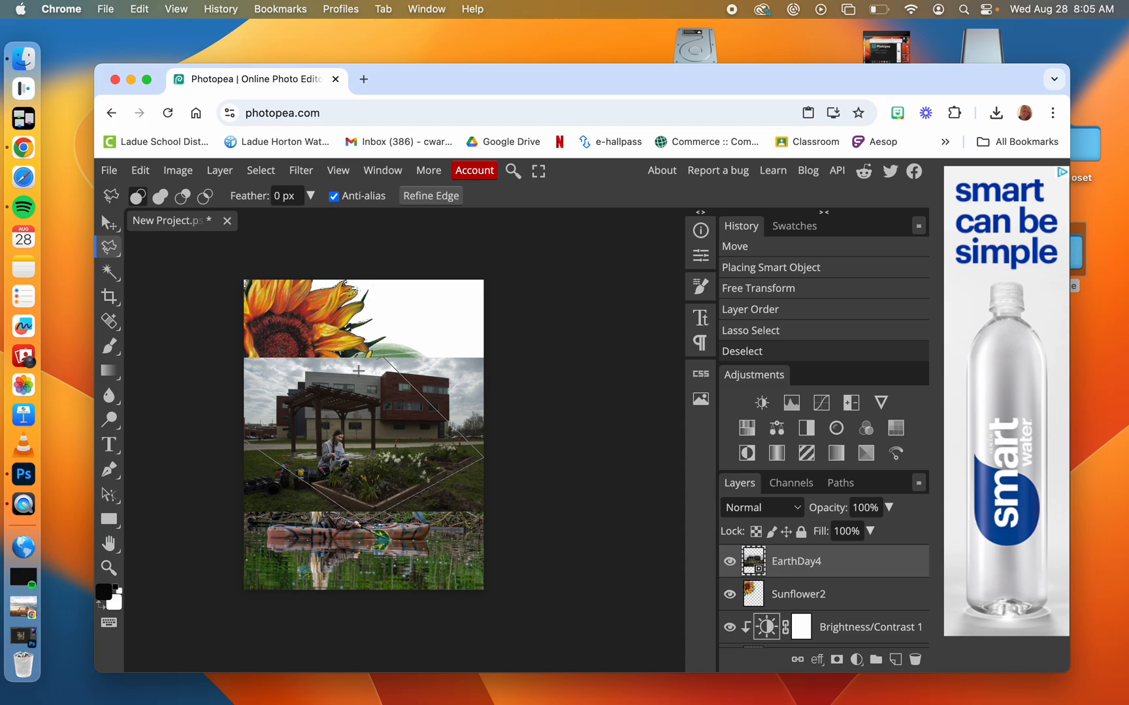
click(243, 431)
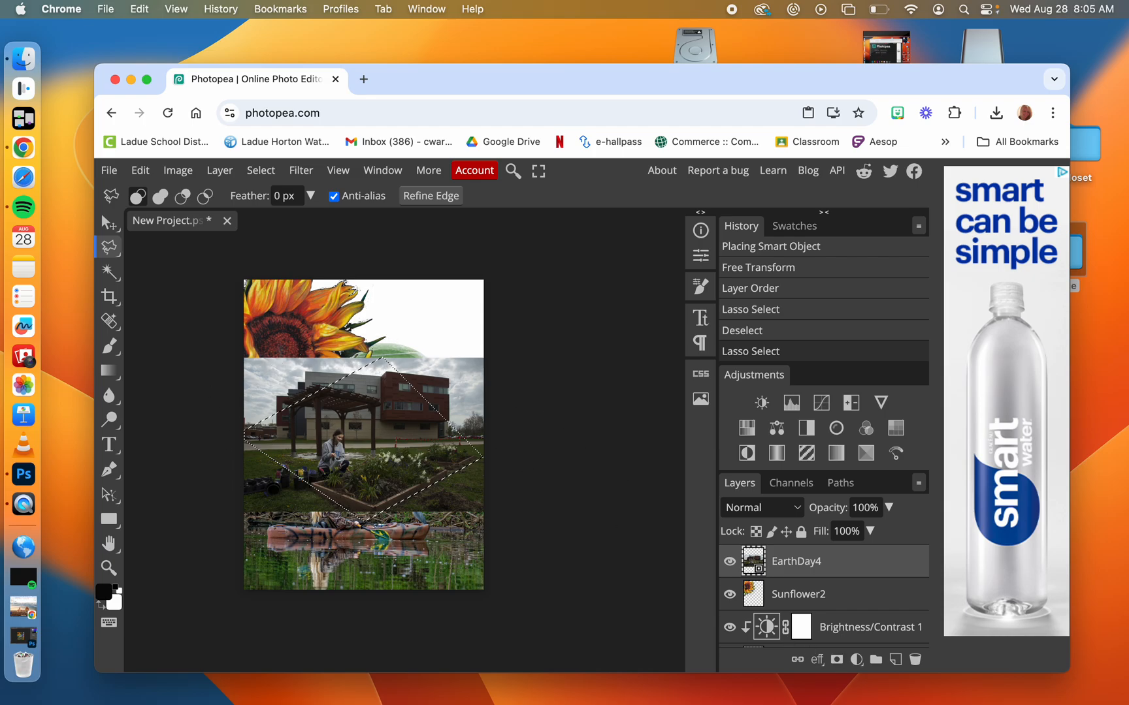
click(838, 659)
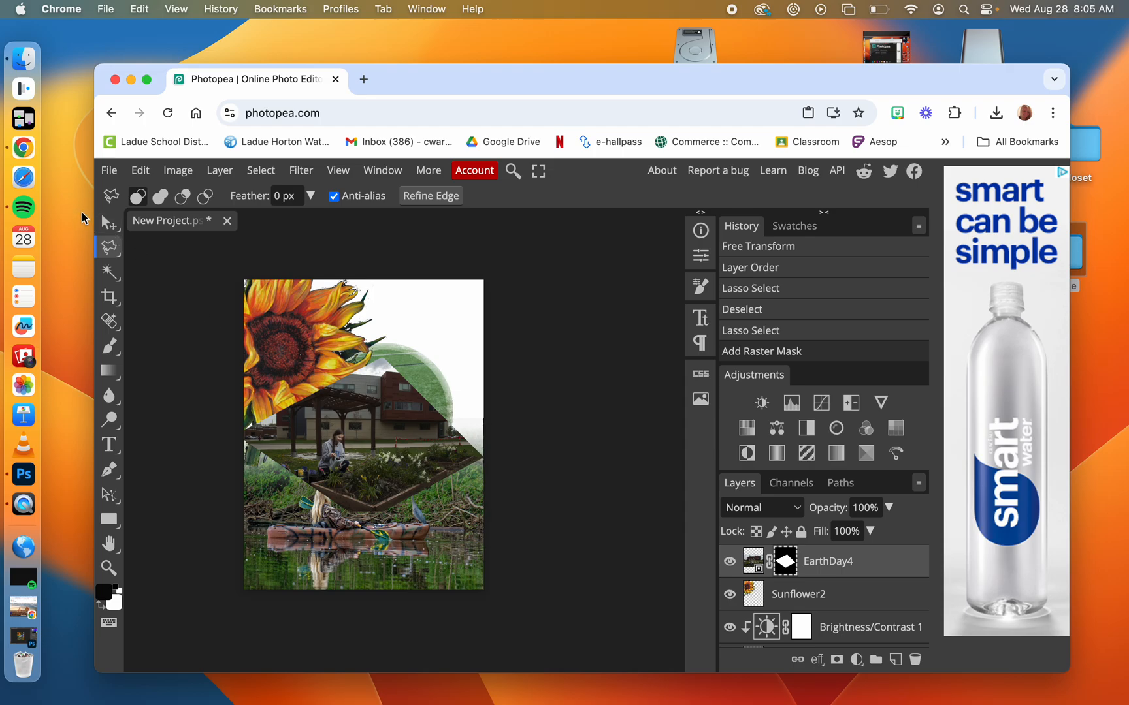
Step: Position the masked EarthDay4 photo in the page's upper-right corner and reorder its layer beneath both Sunflower2 and the circular toddler cutout
click(109, 225)
drag(418, 439, 465, 305)
drag(852, 556, 853, 606)
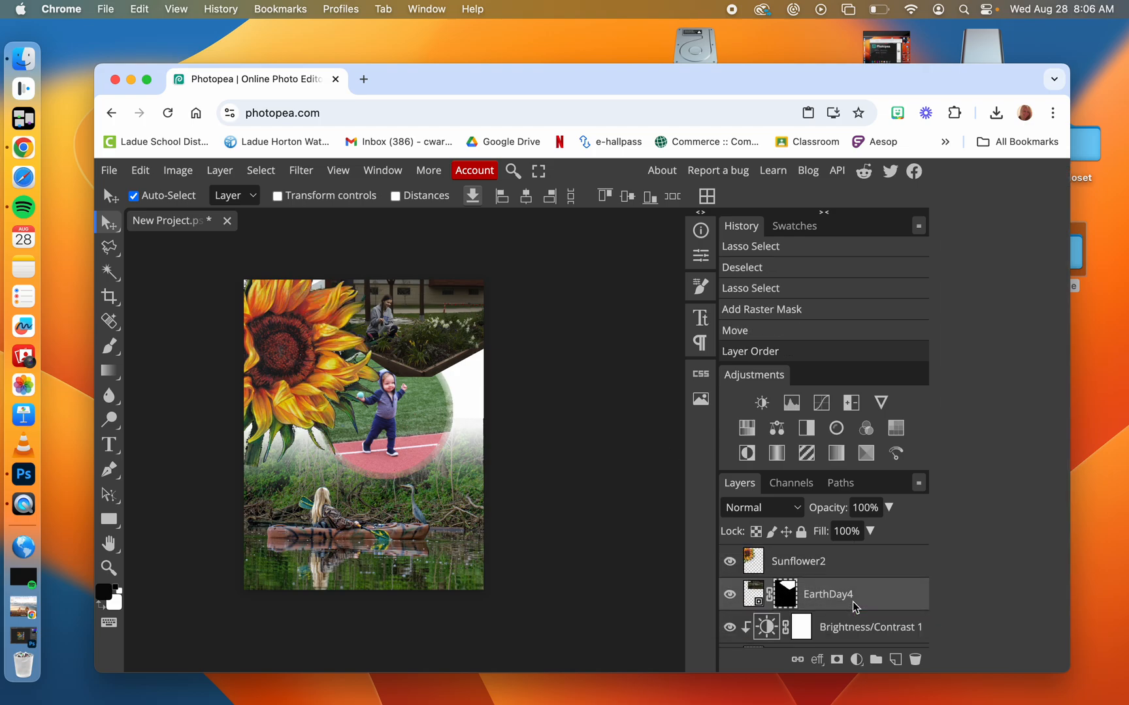
scroll(853, 608, down, 2)
drag(857, 557, 853, 640)
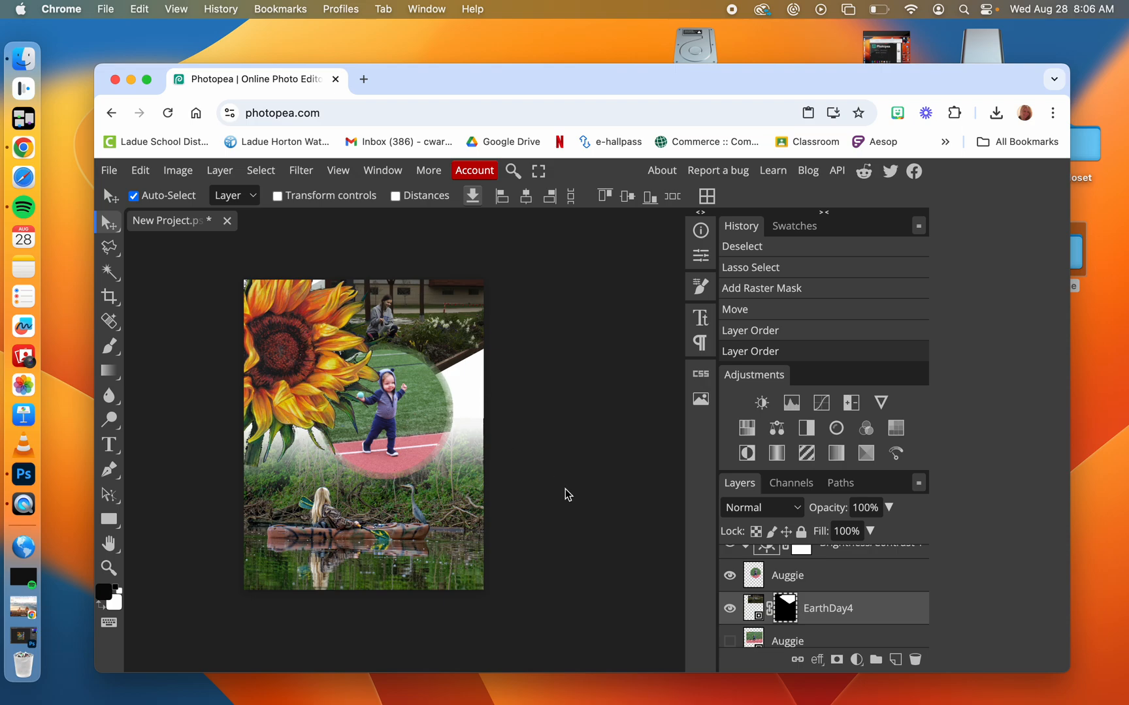
Step: Select the Background layer and hide and show it to check which page areas it fills
scroll(798, 617, down, 5)
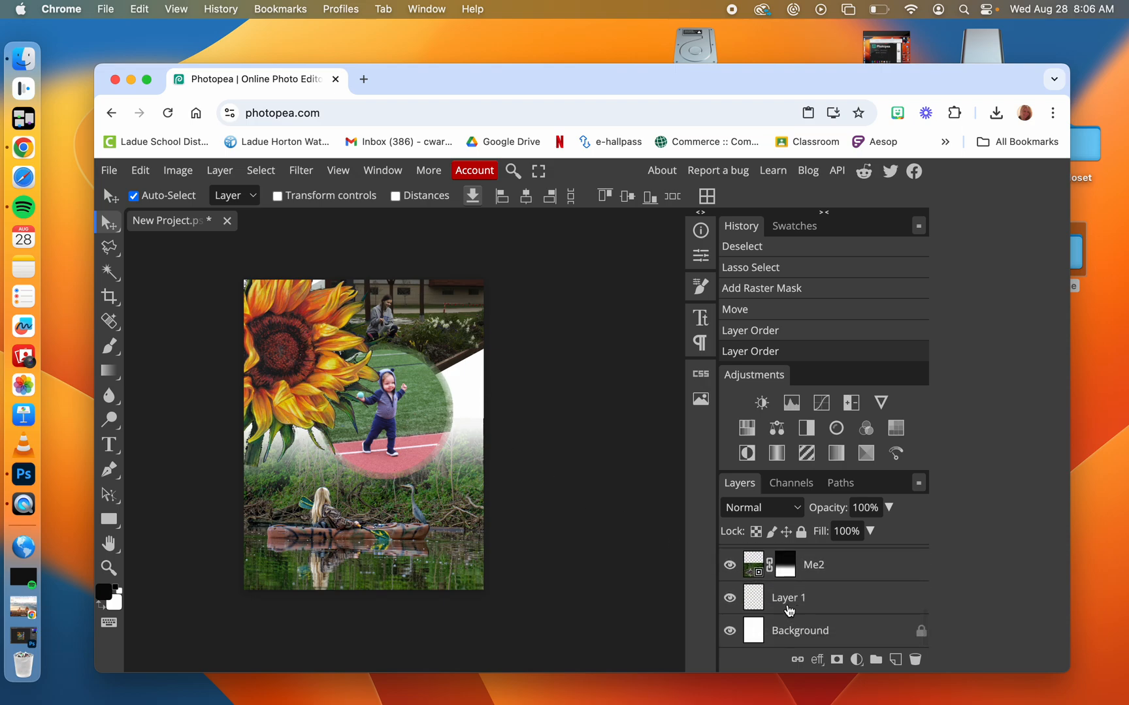
click(794, 637)
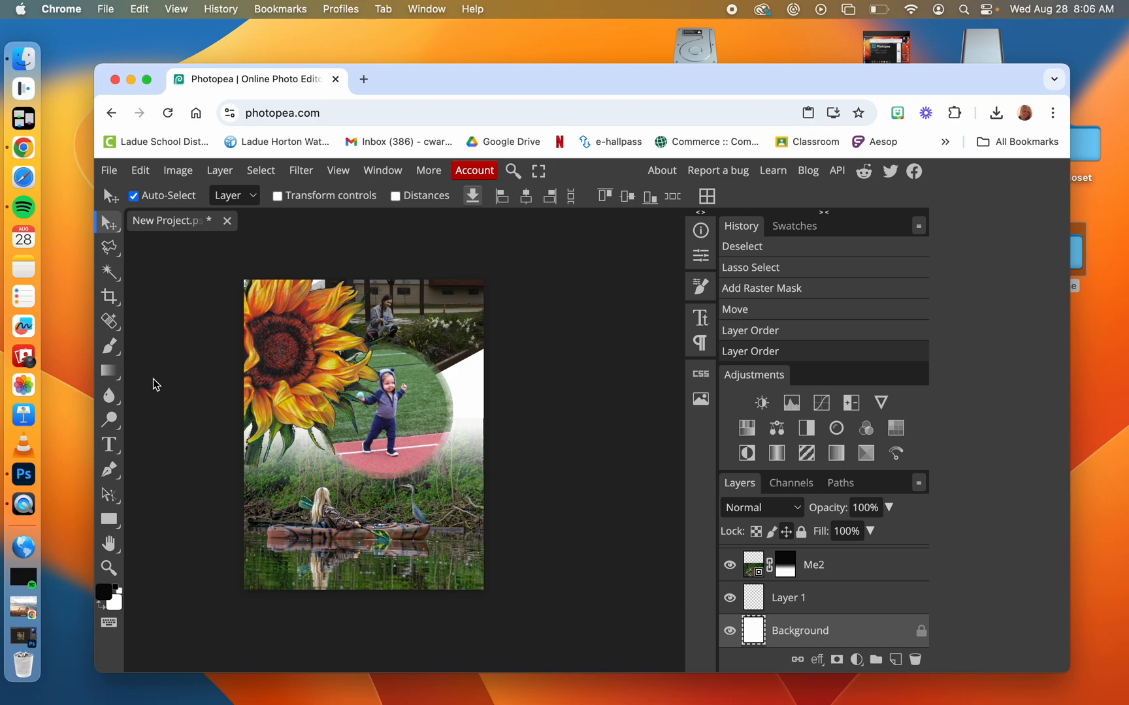
click(730, 631)
click(730, 631)
click(730, 631)
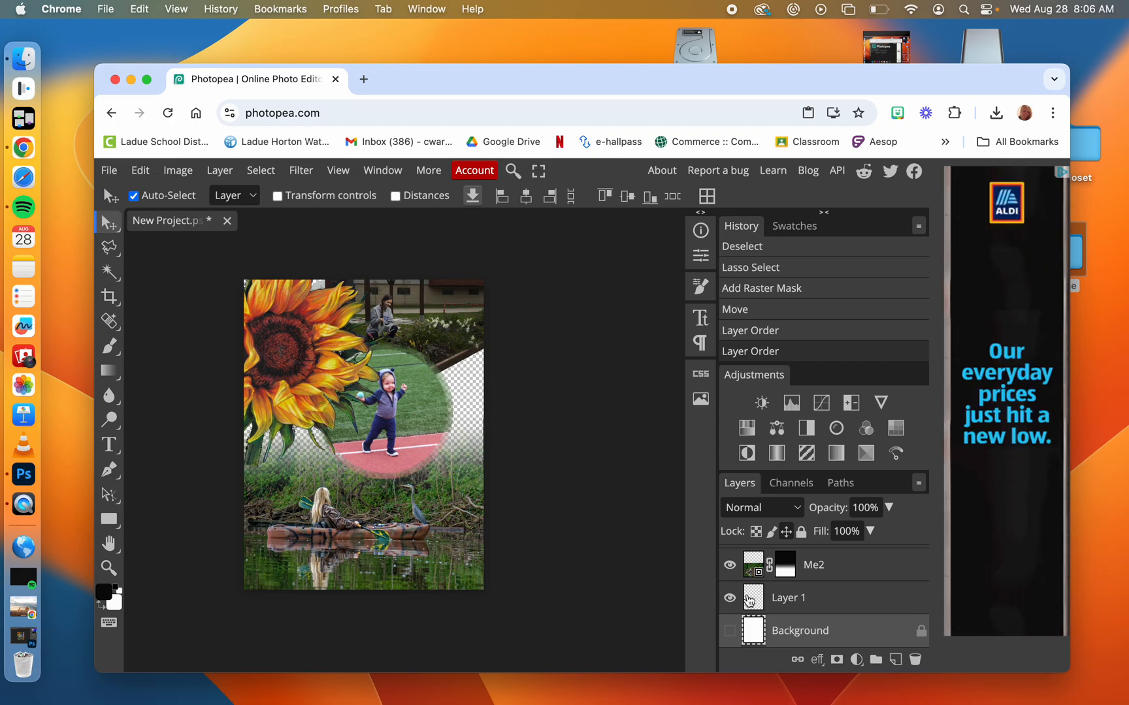
click(730, 631)
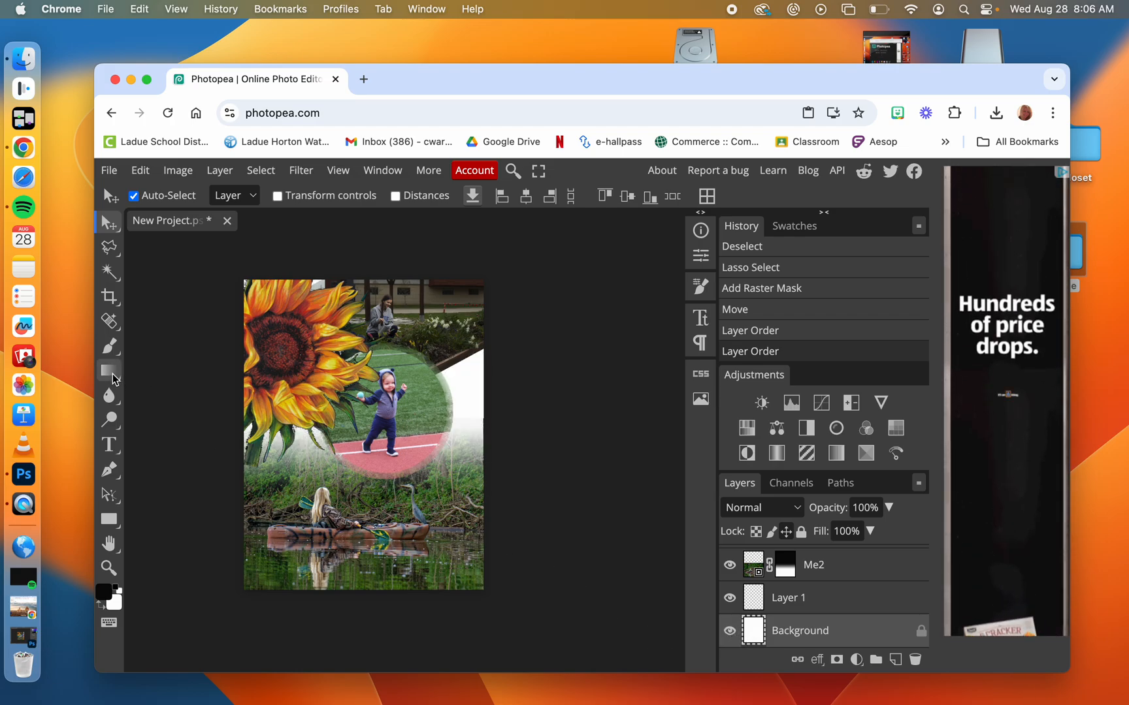
click(729, 631)
click(729, 632)
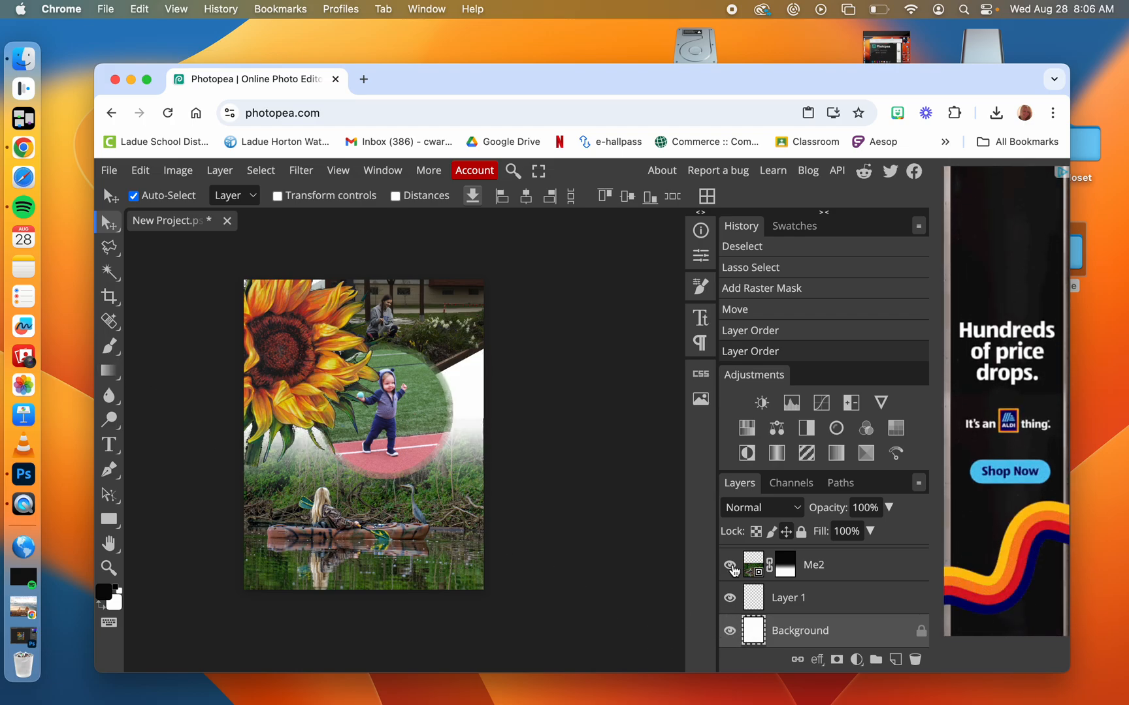
Step: Toggle the visibility of the Me2, EarthDay4 and Background layers in turn to examine what each contributes to the collage
click(730, 565)
click(730, 566)
scroll(740, 591, up, 2)
scroll(740, 591, up, 1)
click(731, 573)
click(730, 573)
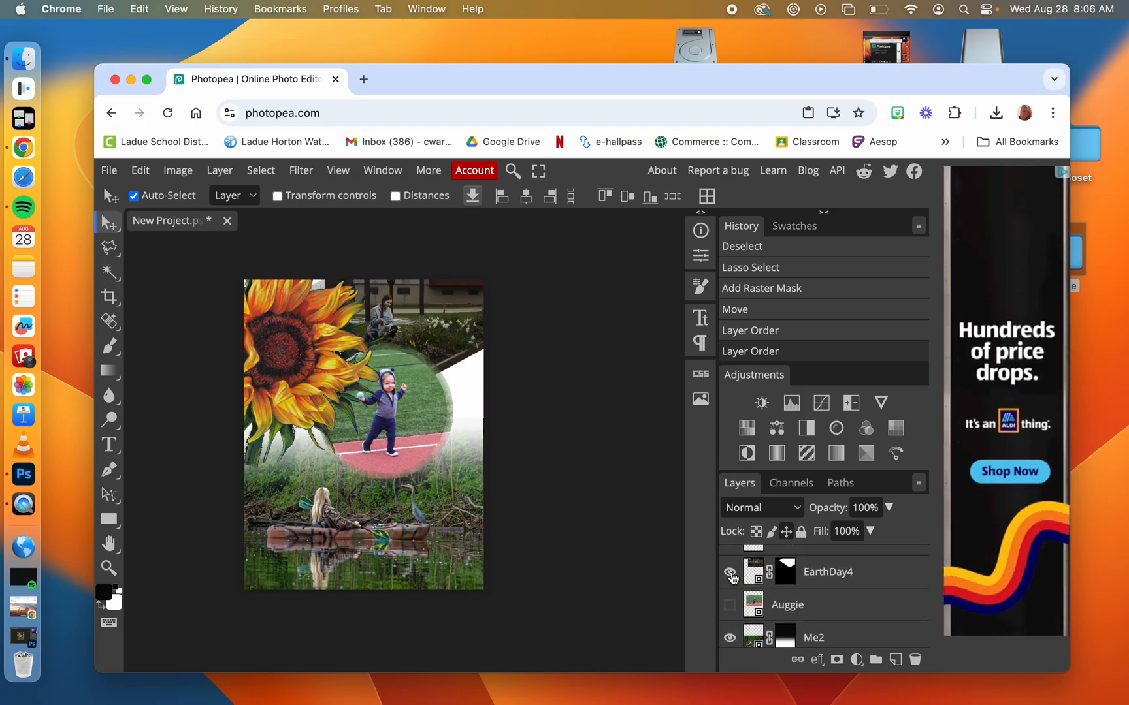
click(730, 573)
click(730, 573)
click(730, 573)
click(730, 573)
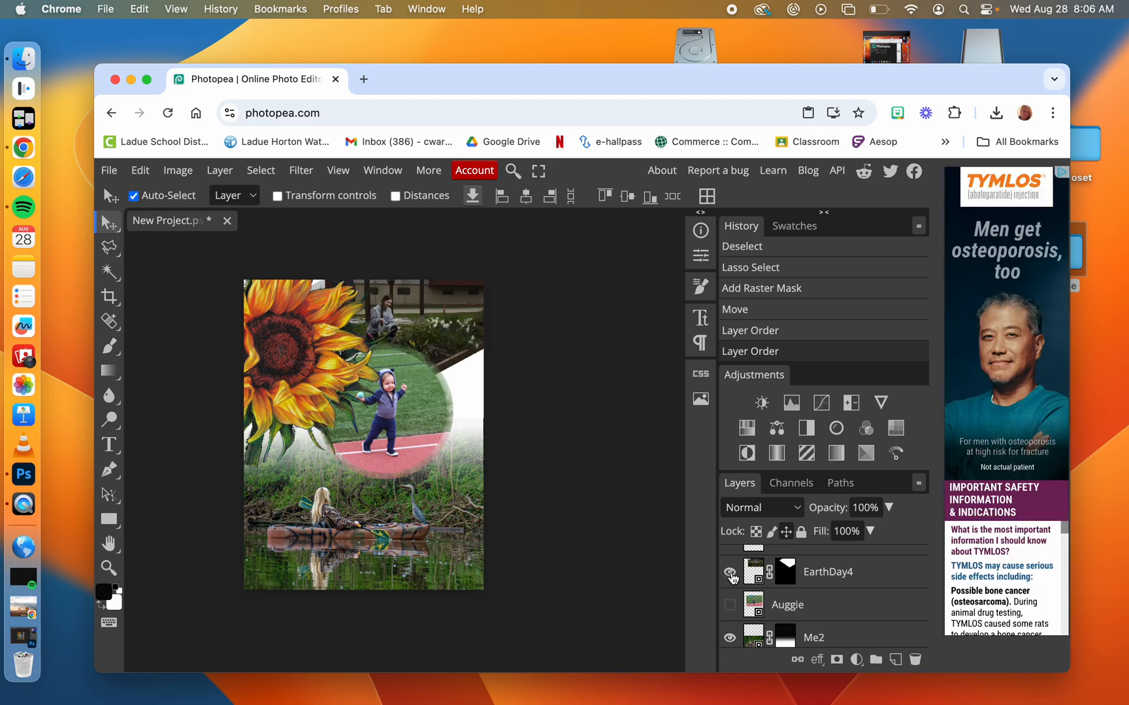
scroll(730, 587, down, 3)
click(730, 633)
click(730, 634)
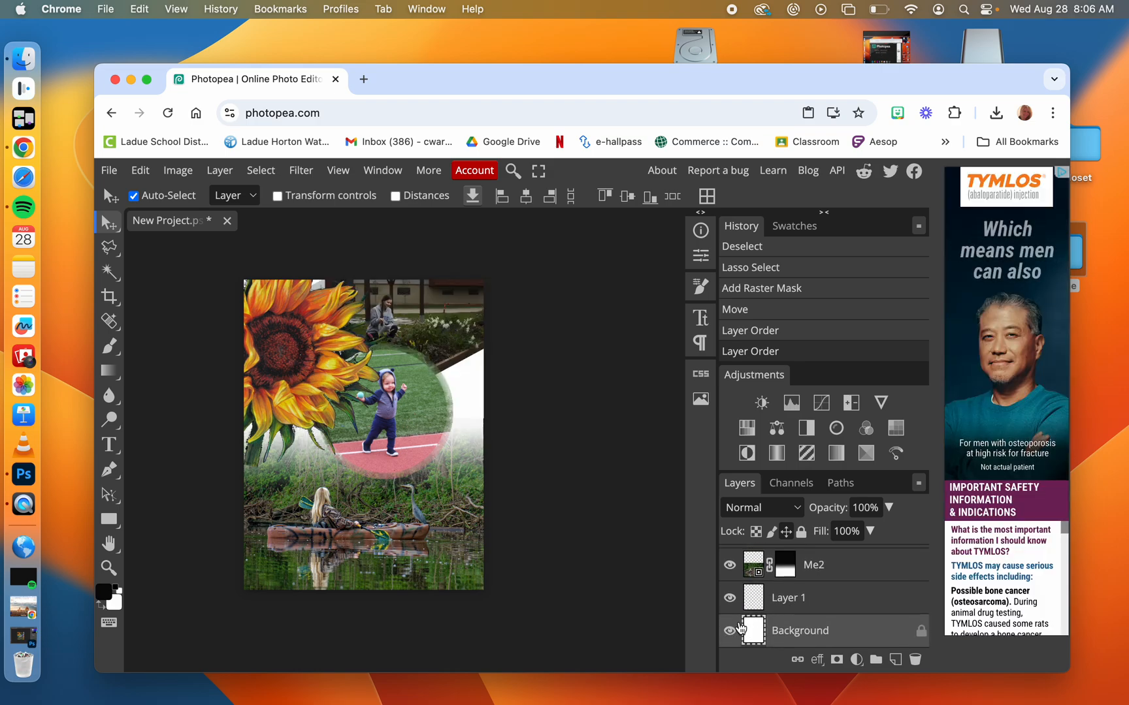
right_click(111, 374)
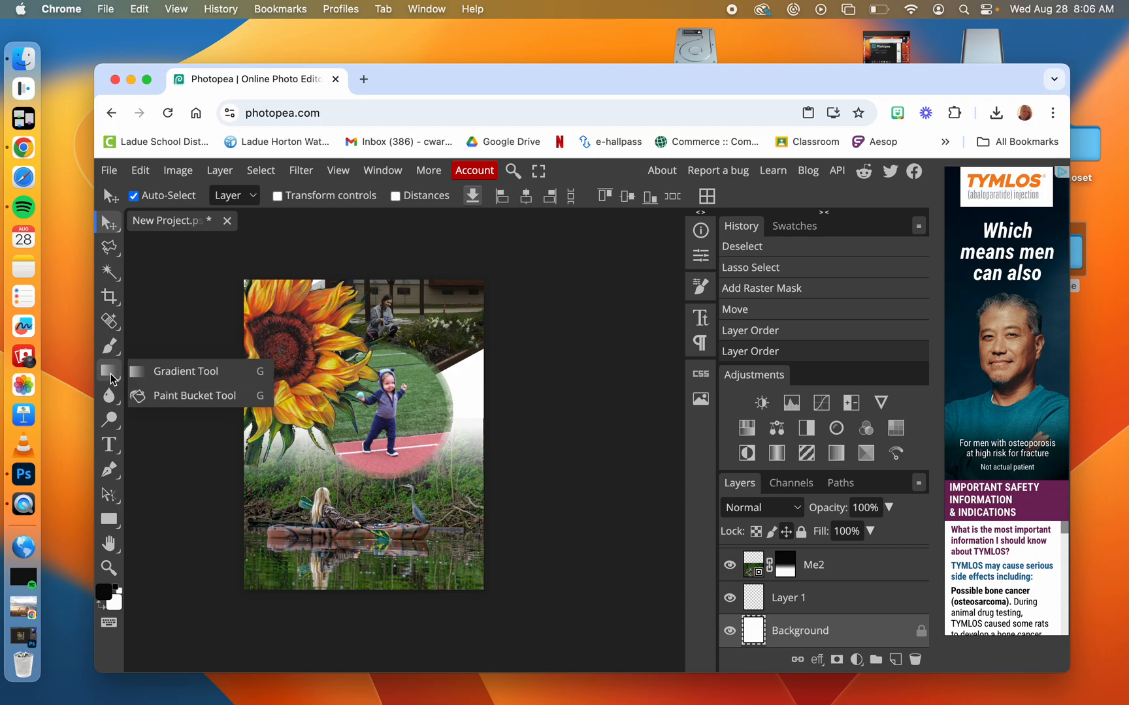
click(110, 375)
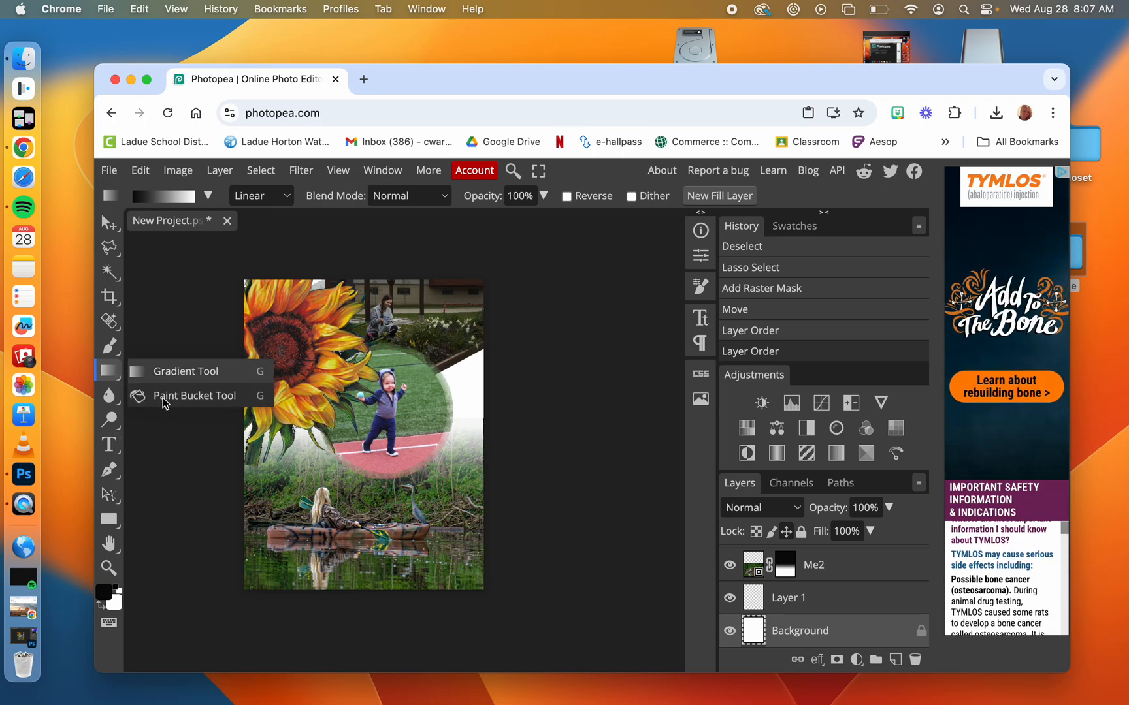
click(382, 170)
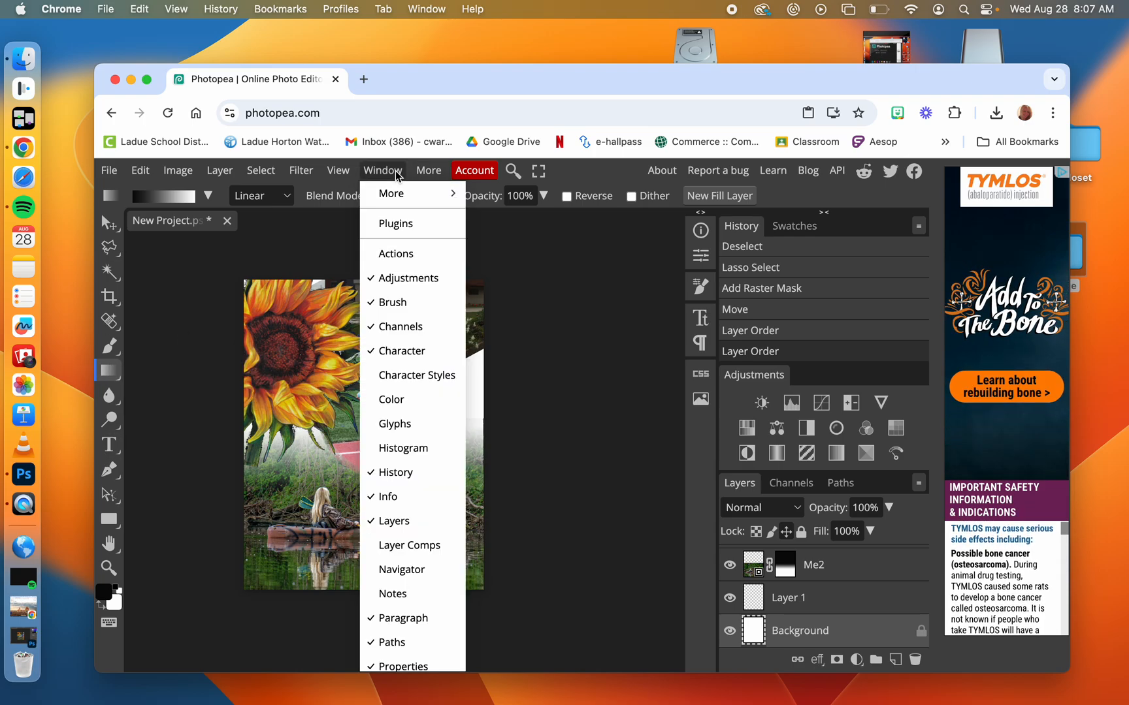
mouse_move(395, 191)
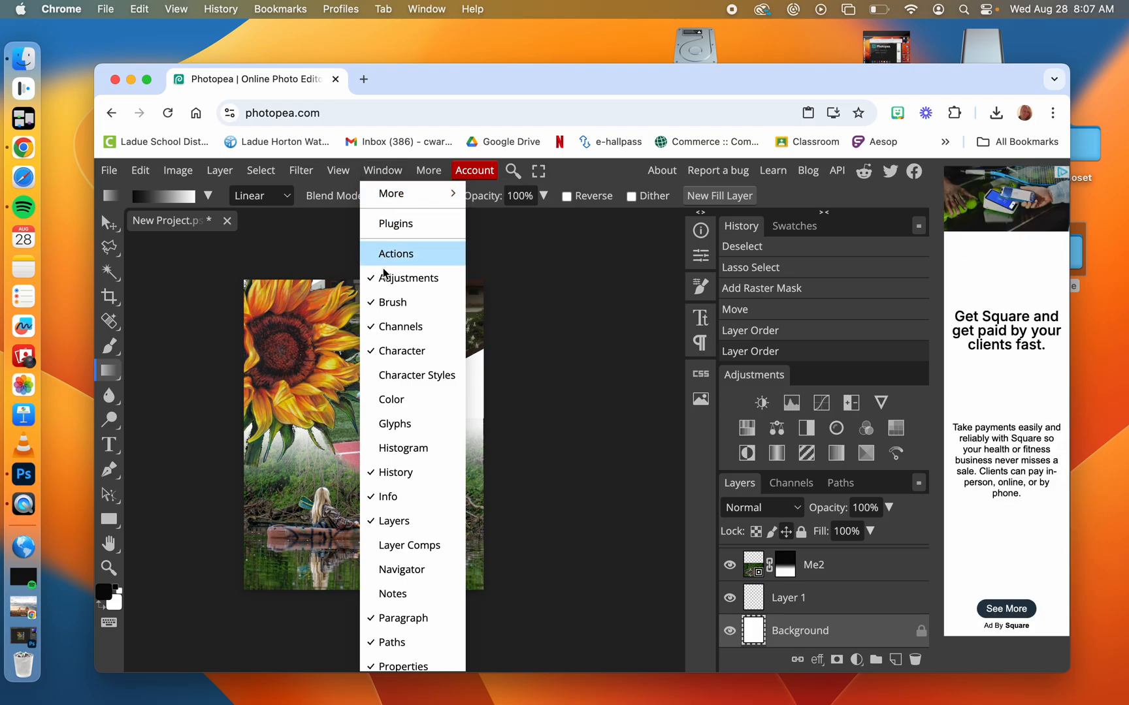
scroll(392, 637, down, 3)
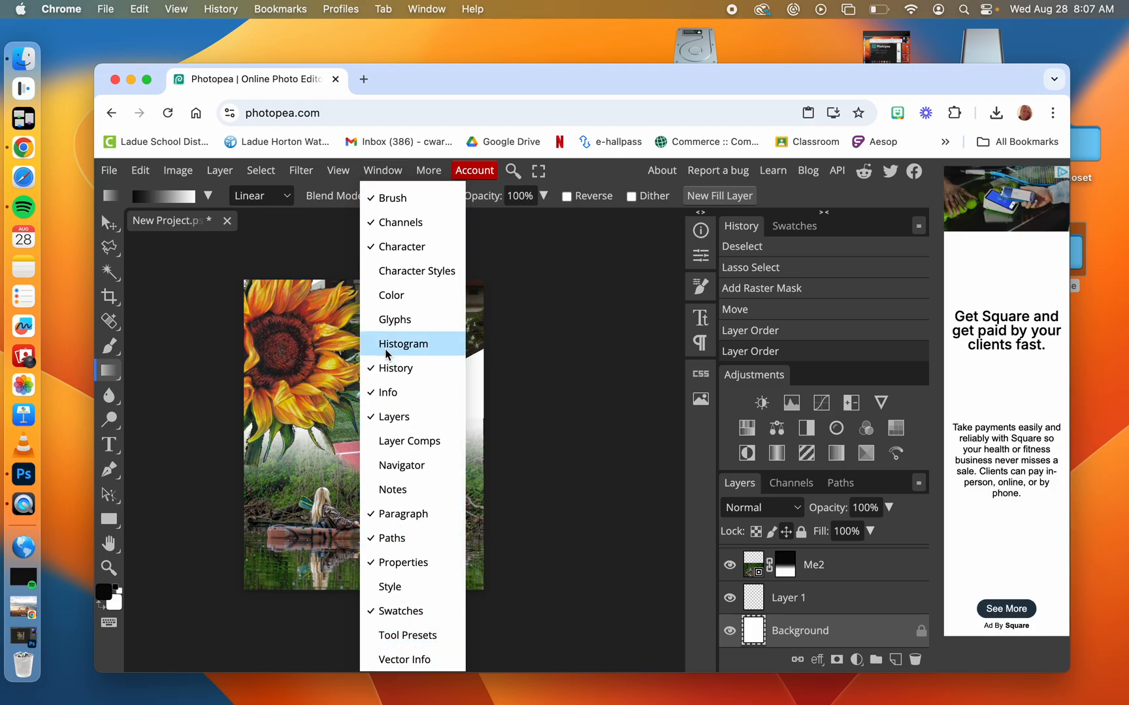
mouse_move(425, 172)
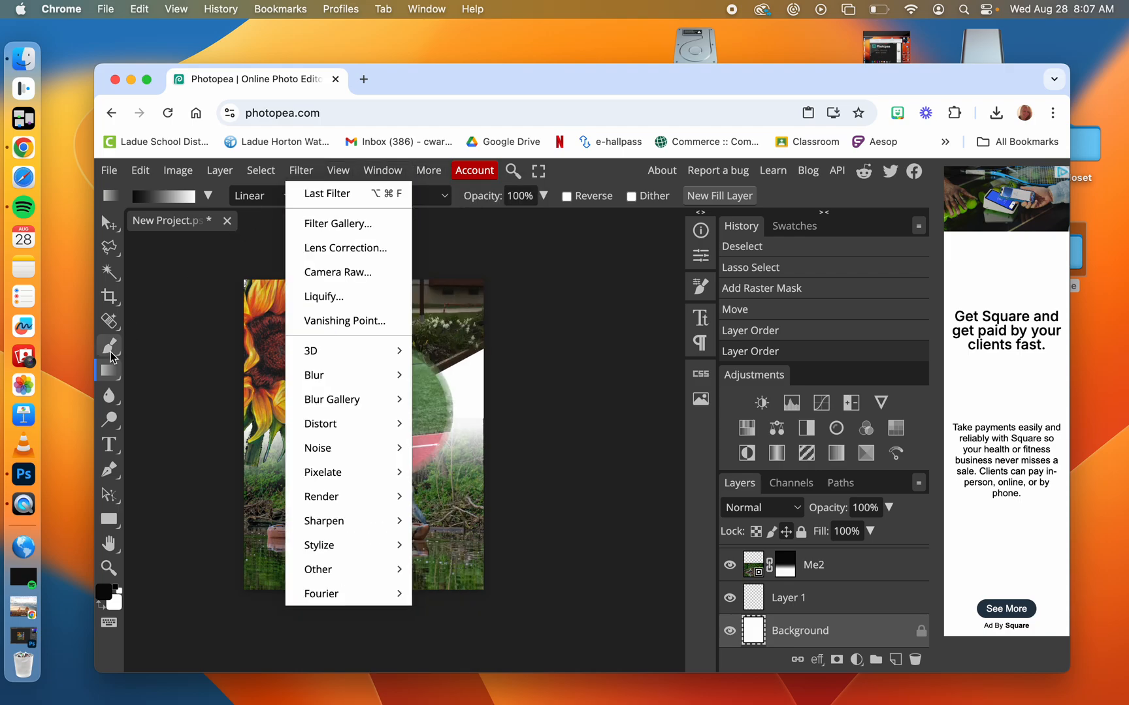
Step: Switch to the Paint Bucket Tool and set the foreground color to blue #2337c4
click(109, 372)
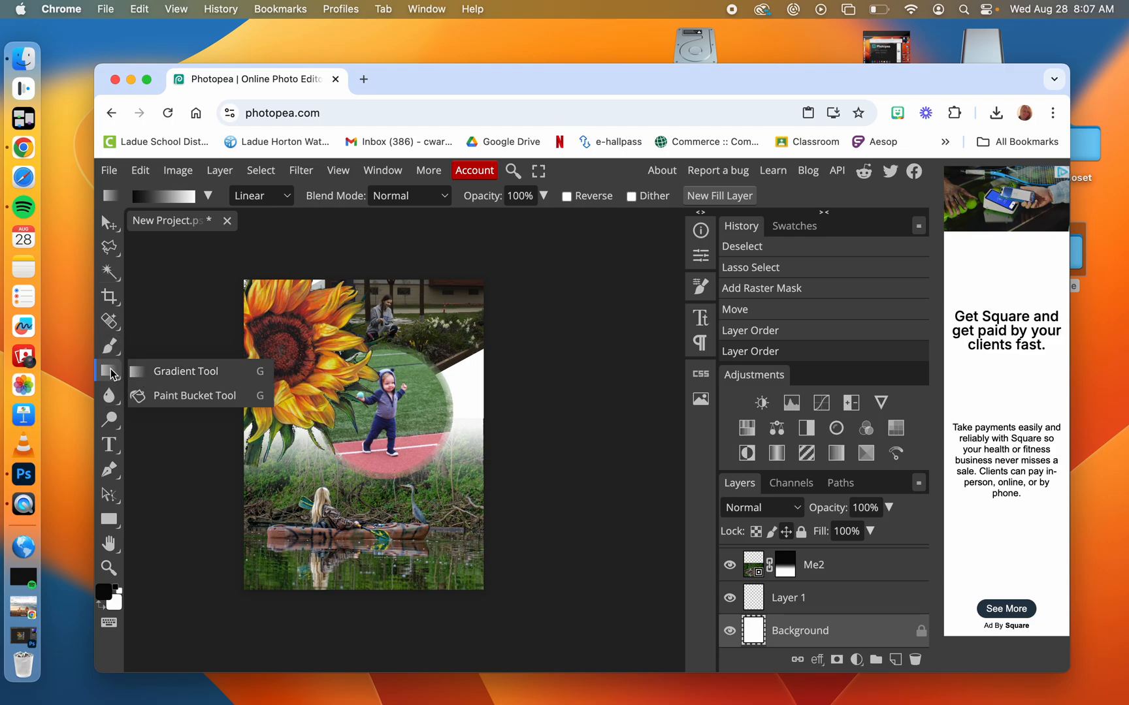
click(167, 399)
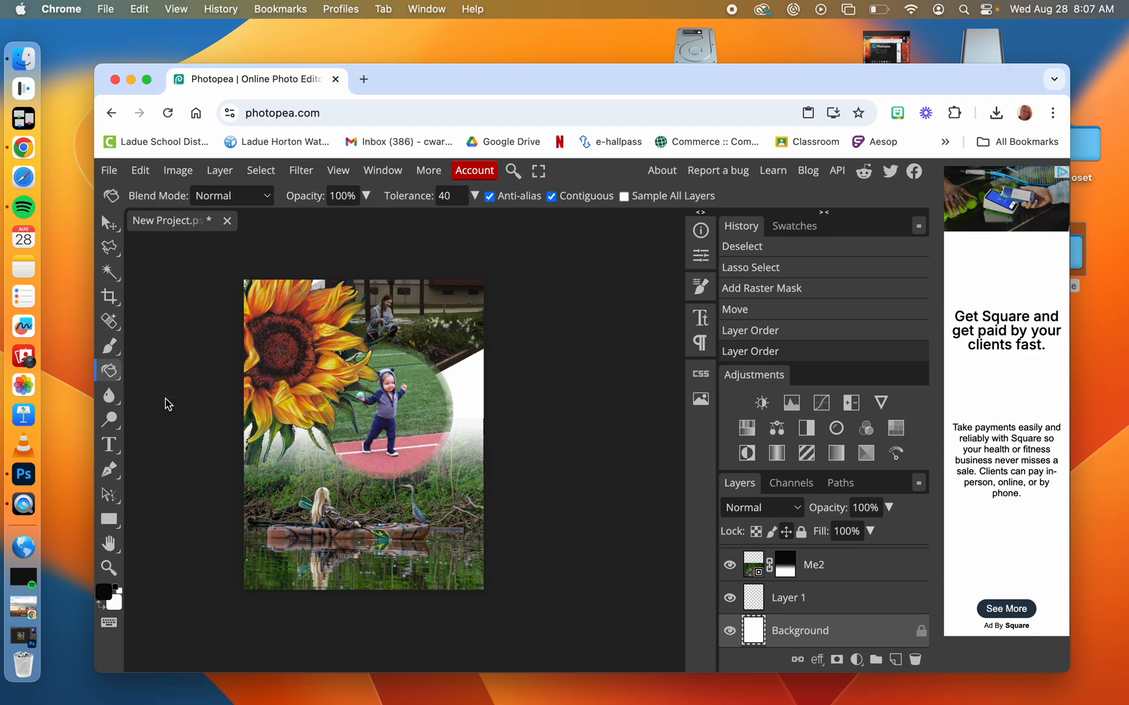
click(103, 592)
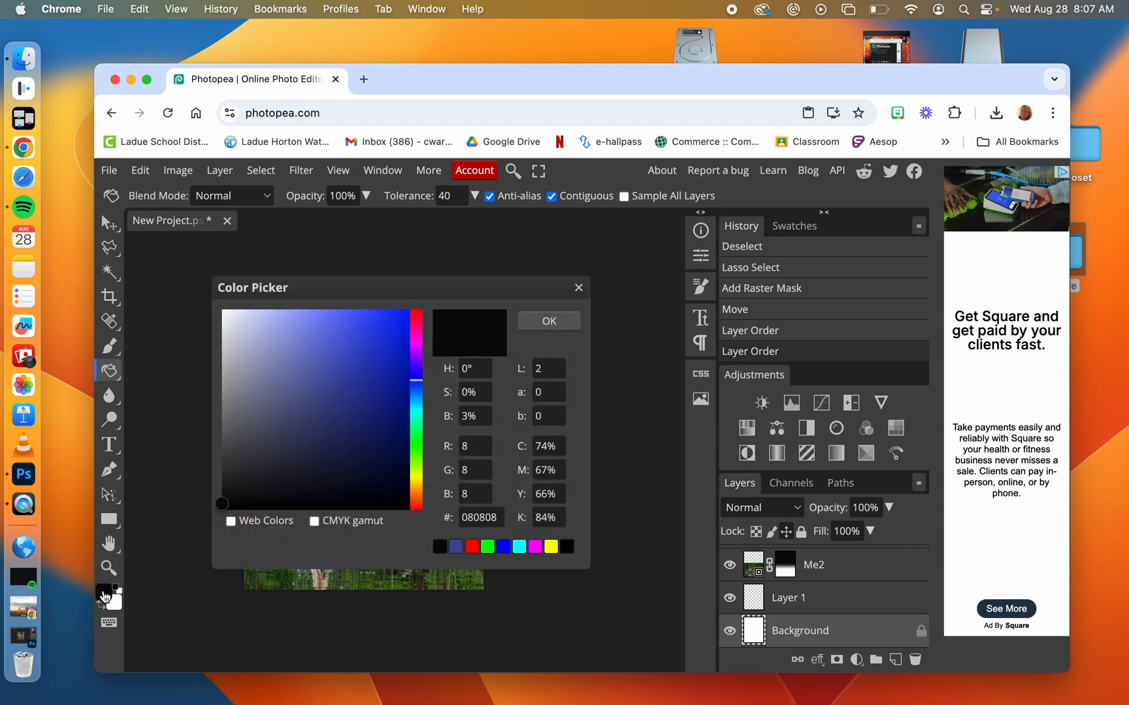
click(377, 357)
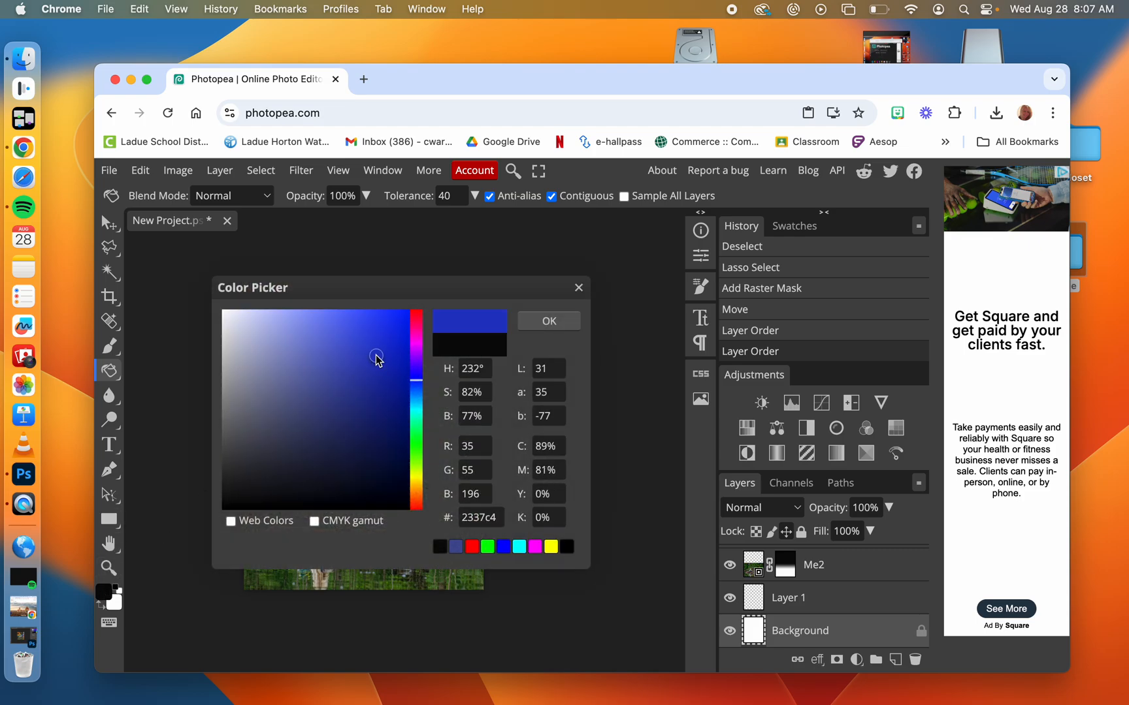
click(528, 320)
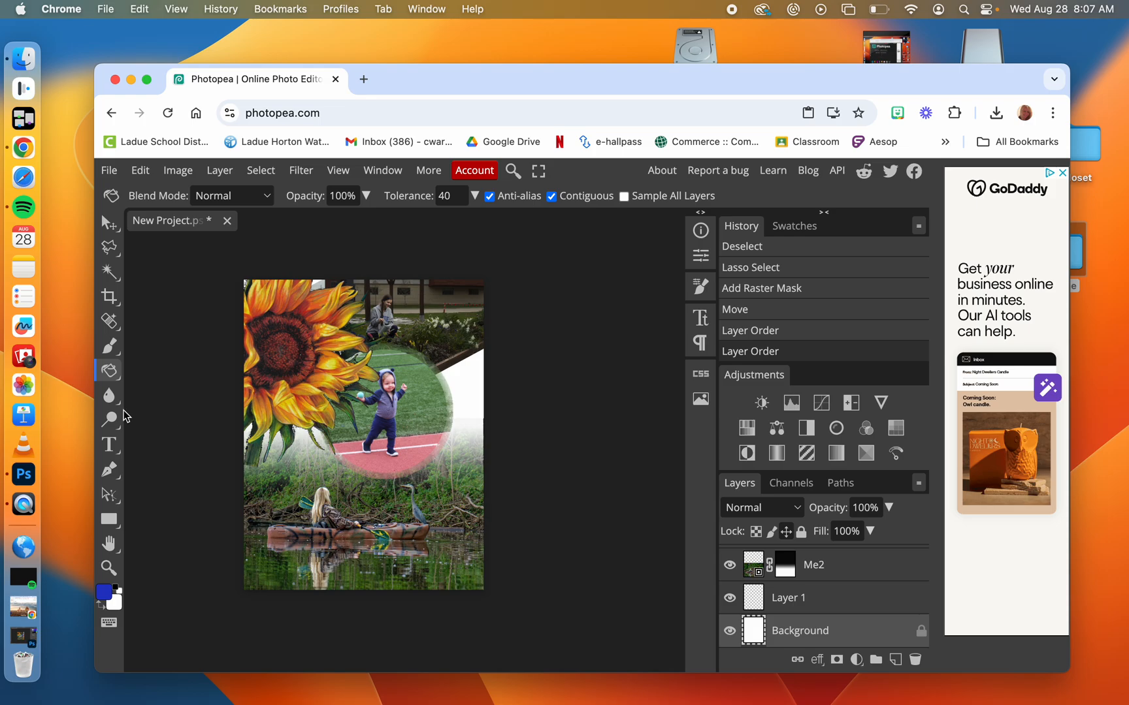
Step: Sample the dark blue of the toddler's outfit with the Eyedropper and set the foreground color to a lighter, more muted shade
click(111, 347)
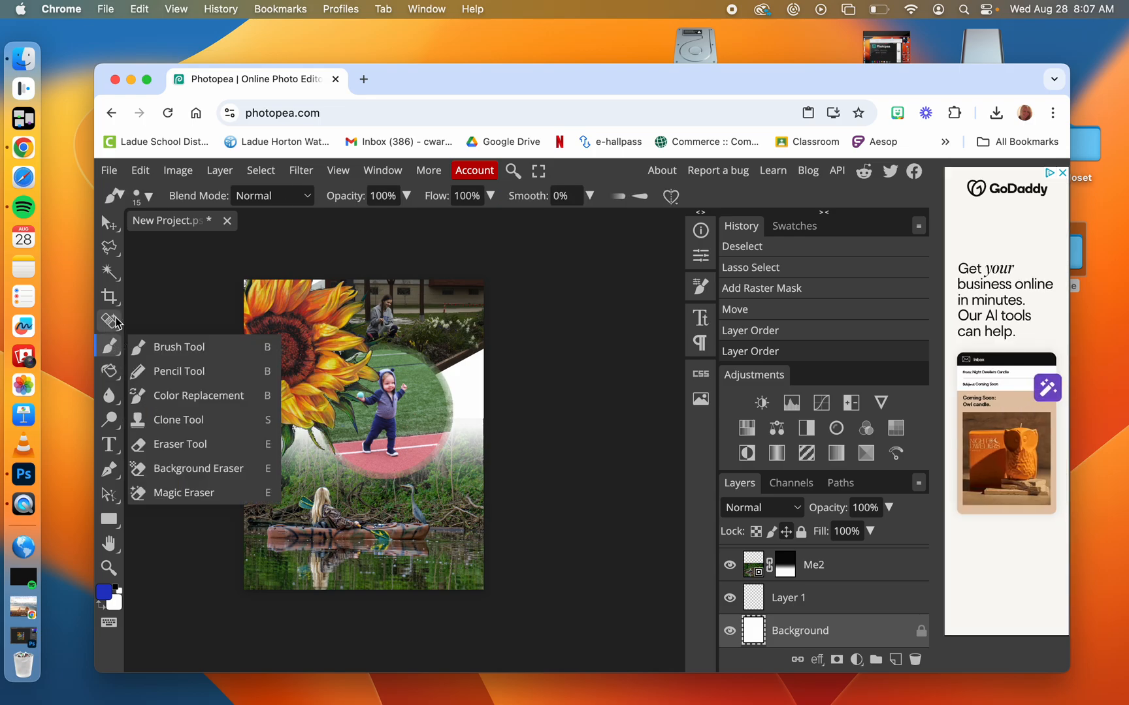
click(115, 323)
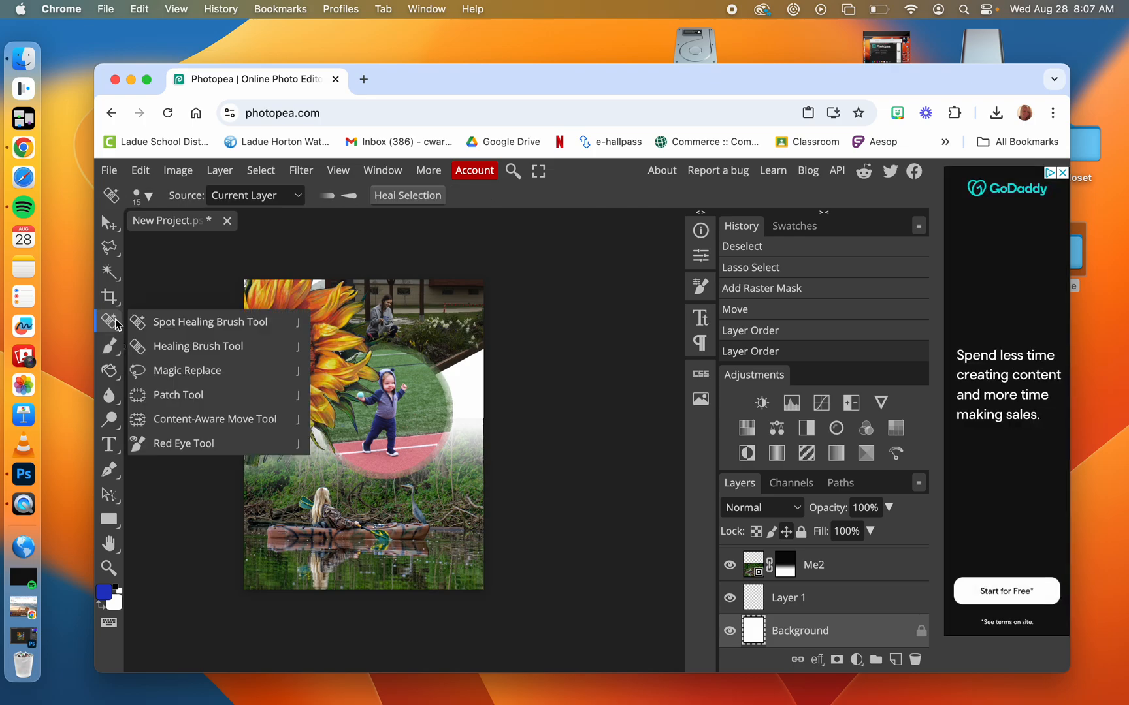
click(114, 300)
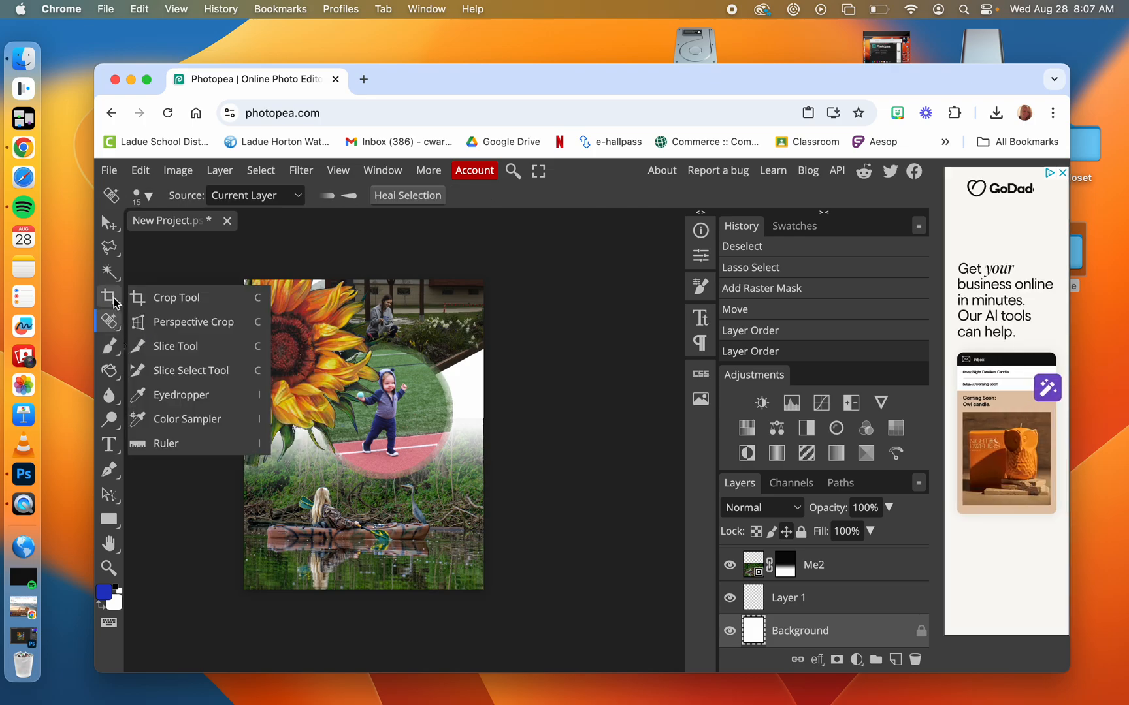
click(189, 395)
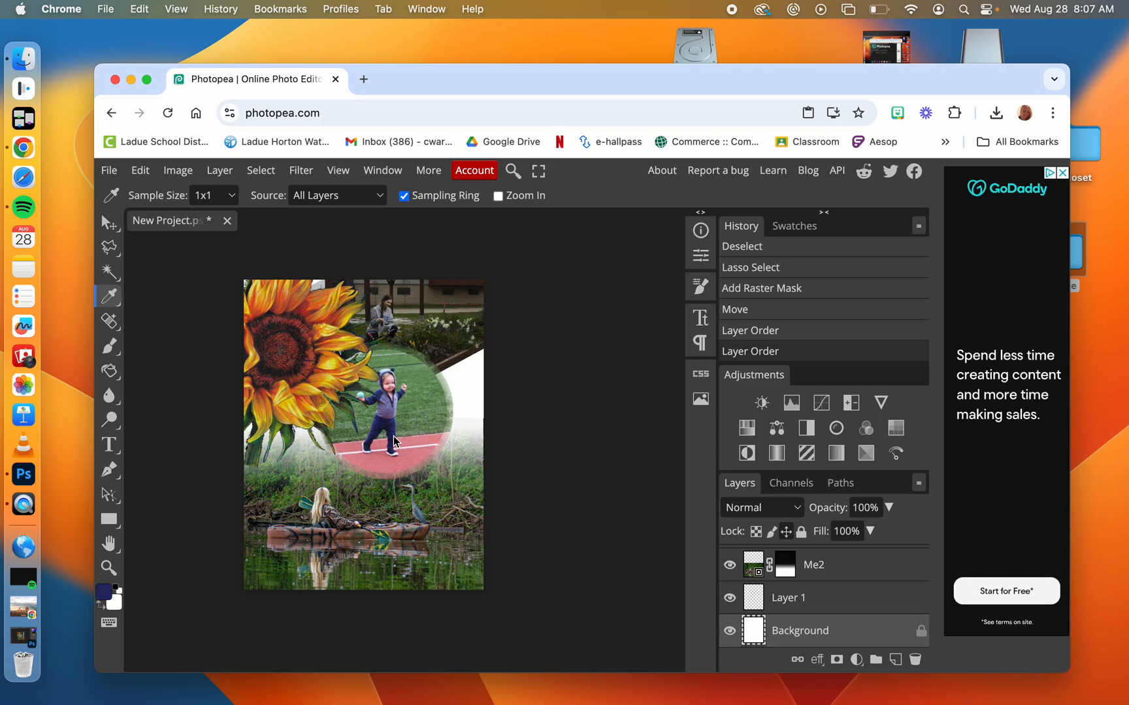
click(104, 594)
click(290, 382)
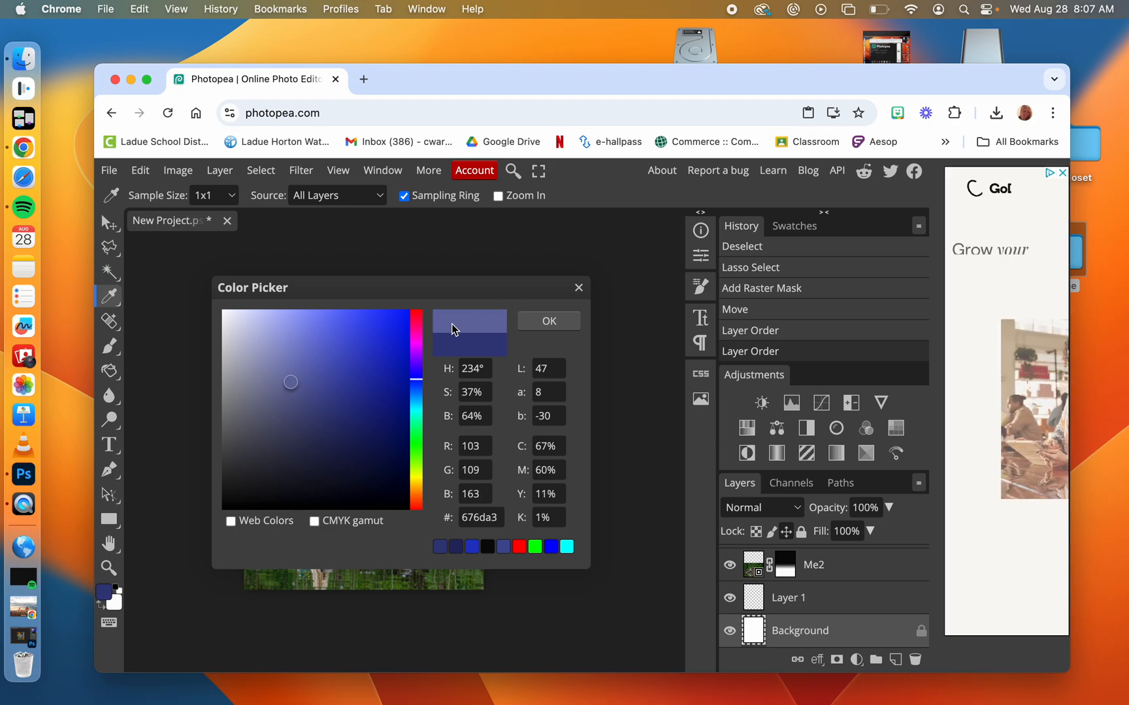
click(310, 392)
click(554, 321)
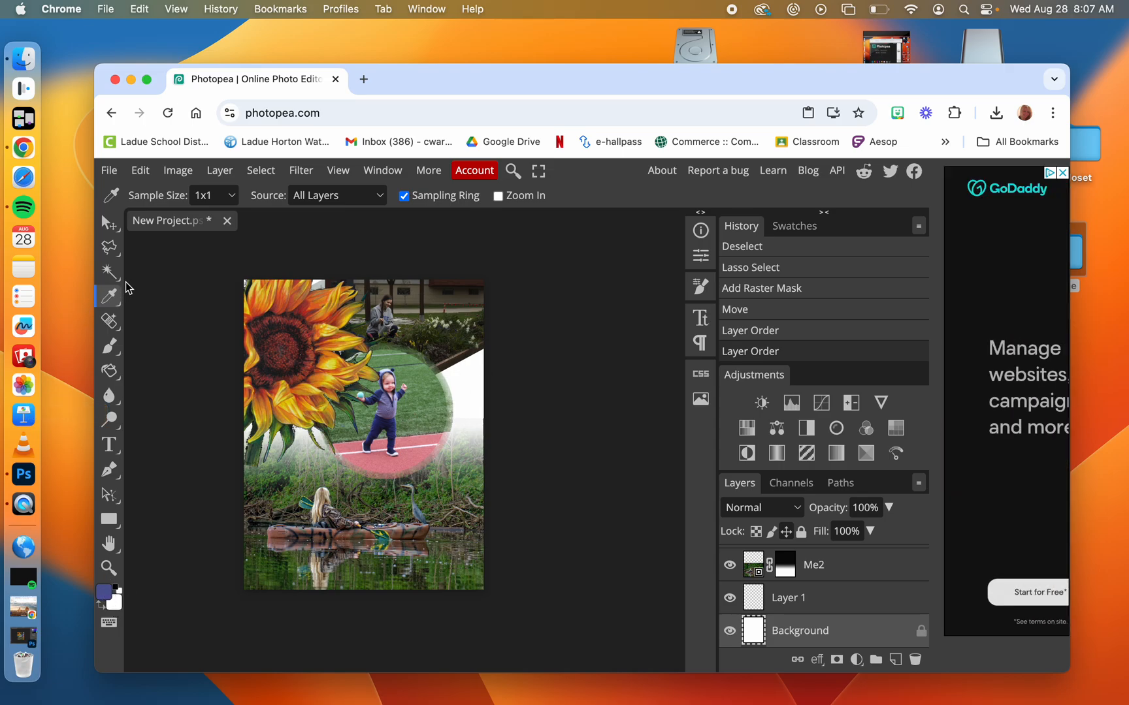
Step: Fill the Background layer with the muted blue foreground color using the Paint Bucket Tool
click(109, 370)
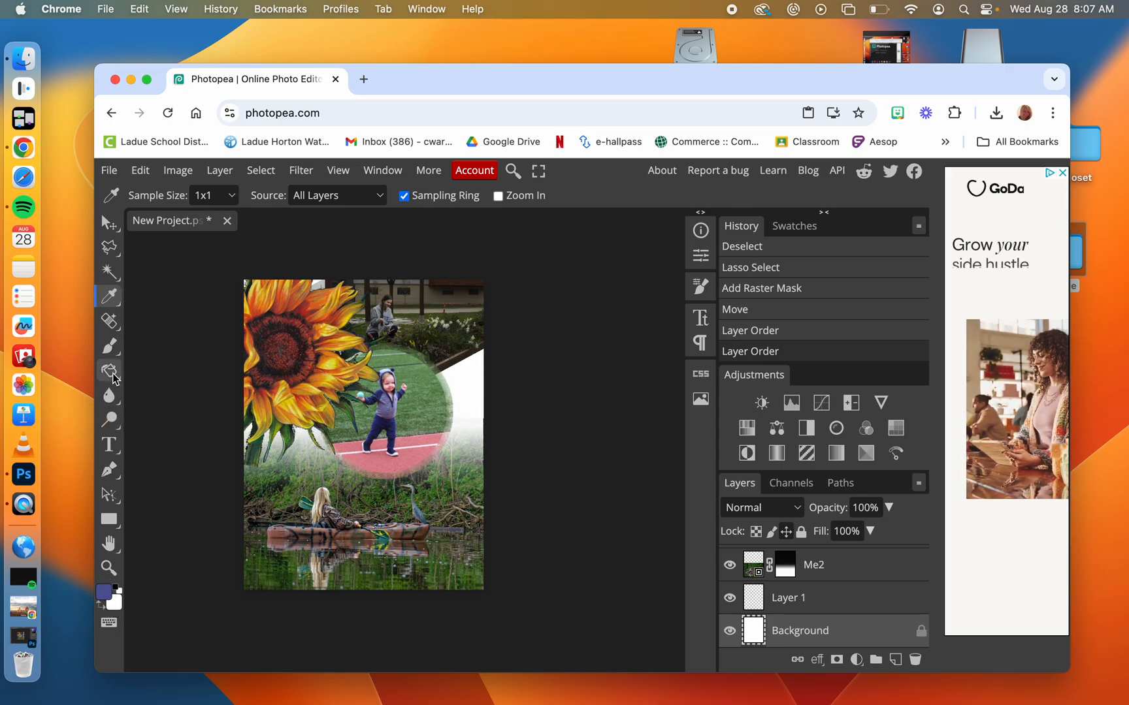
click(468, 384)
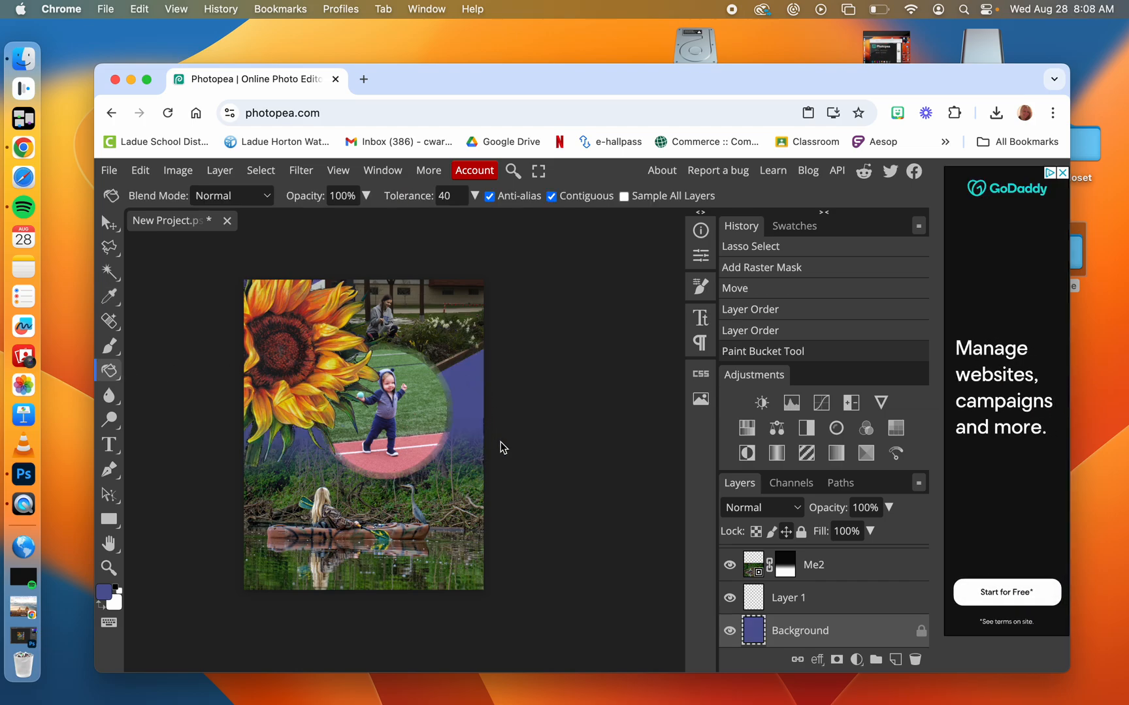
click(329, 362)
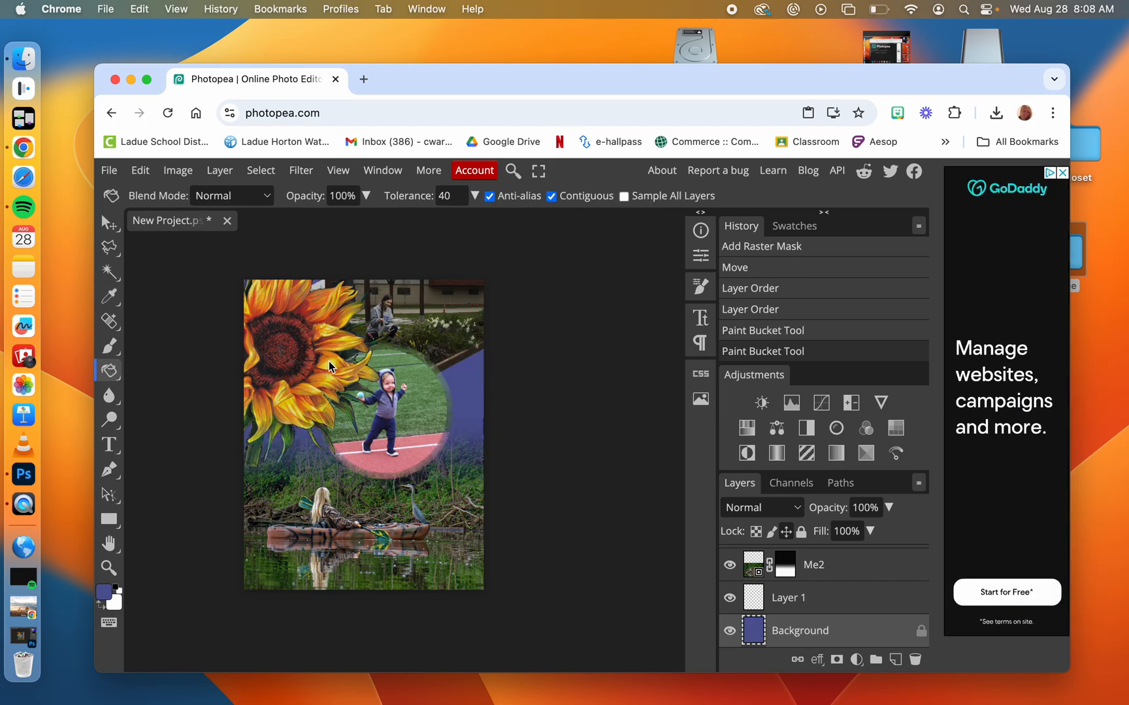
Step: Try the Paint Bucket fill on the flower's center in the Sunflower2 layer and undo that fill
scroll(857, 631, up, 1)
scroll(853, 617, up, 3)
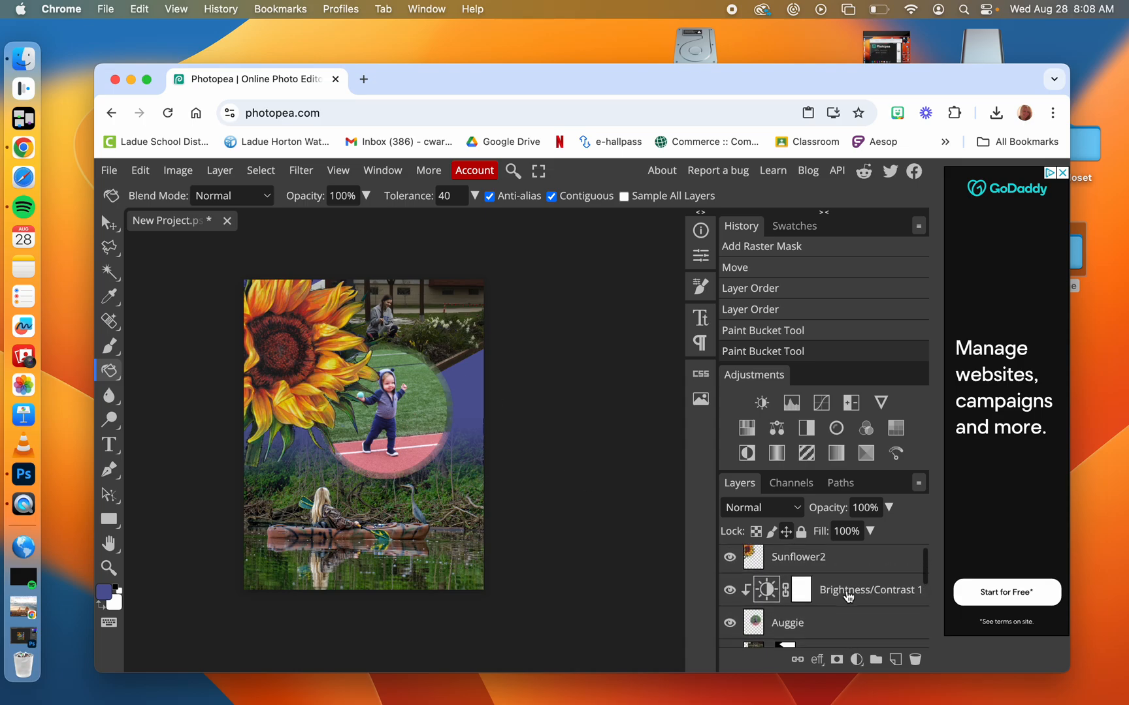
click(830, 572)
click(287, 356)
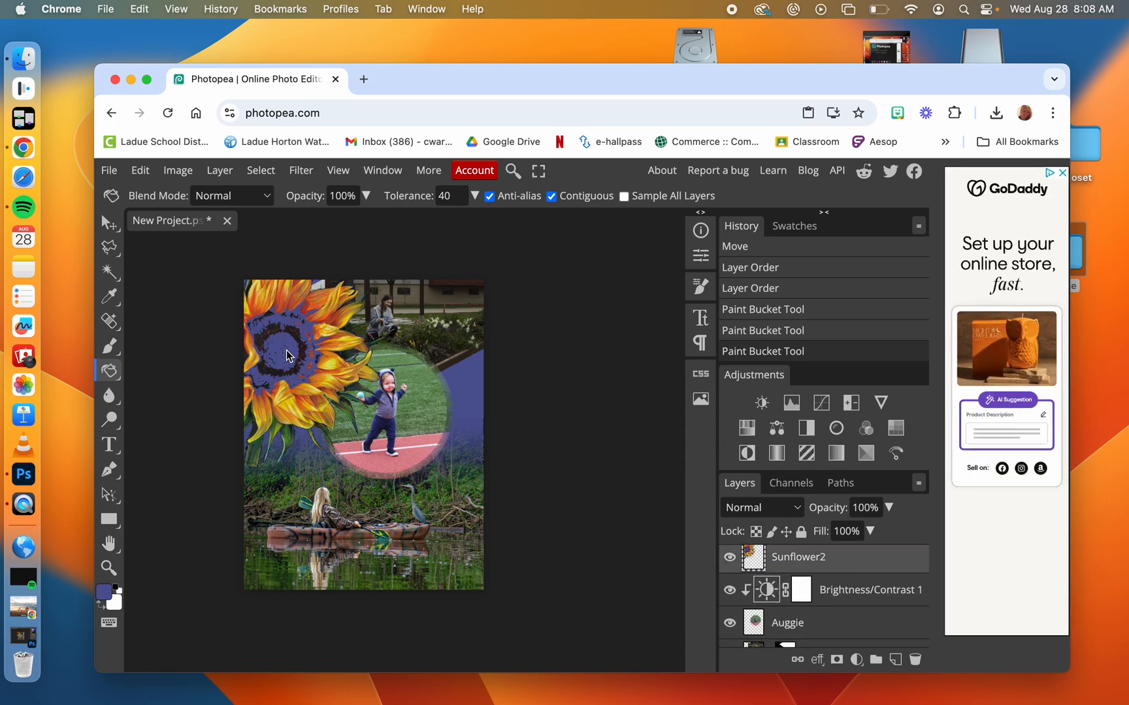
key(super+z)
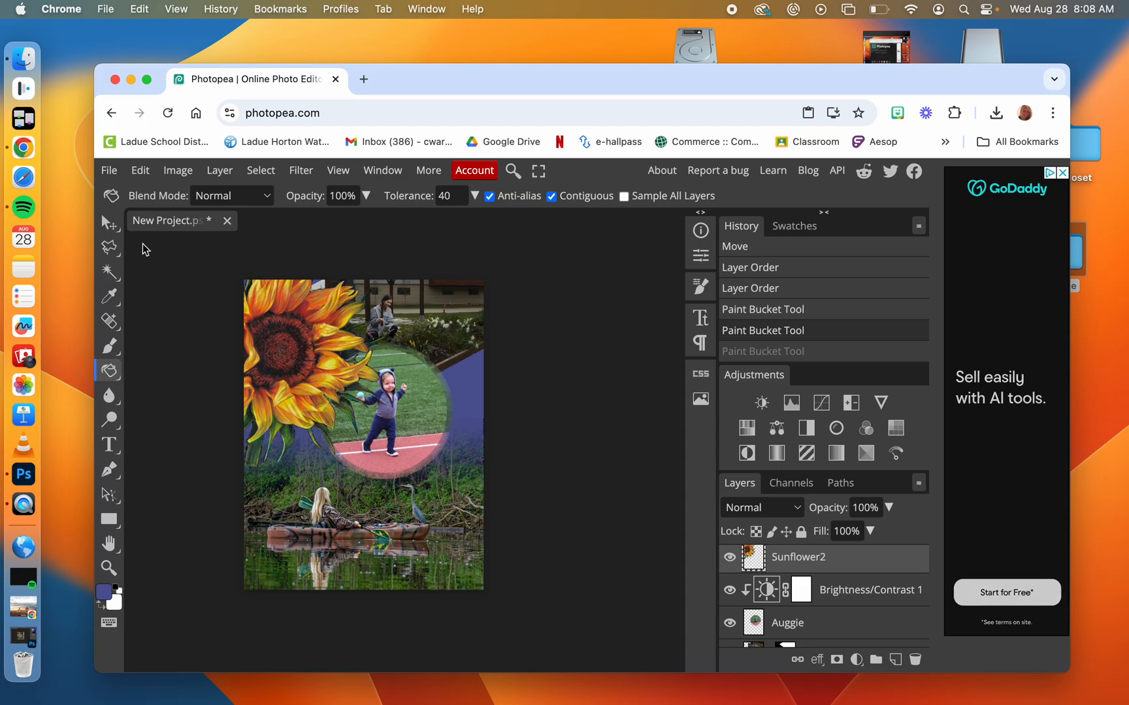
Step: Show the rulers and extend the canvas past the page's right edge to about 786 px wide with the Crop Tool
click(115, 225)
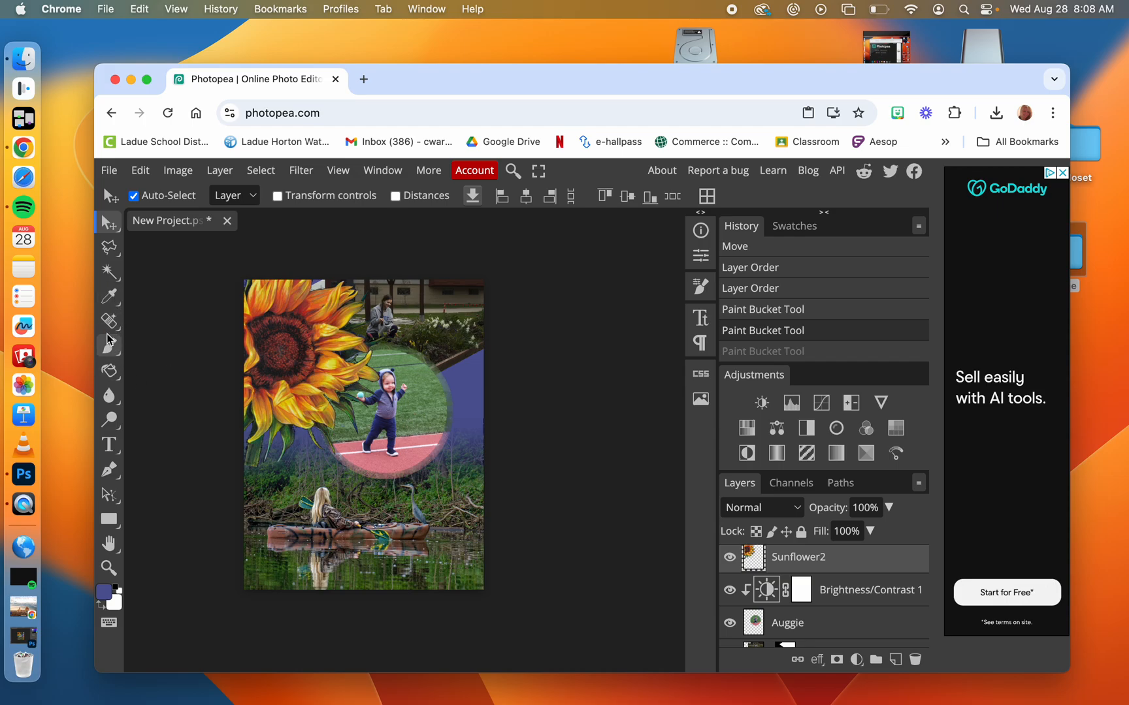
click(109, 297)
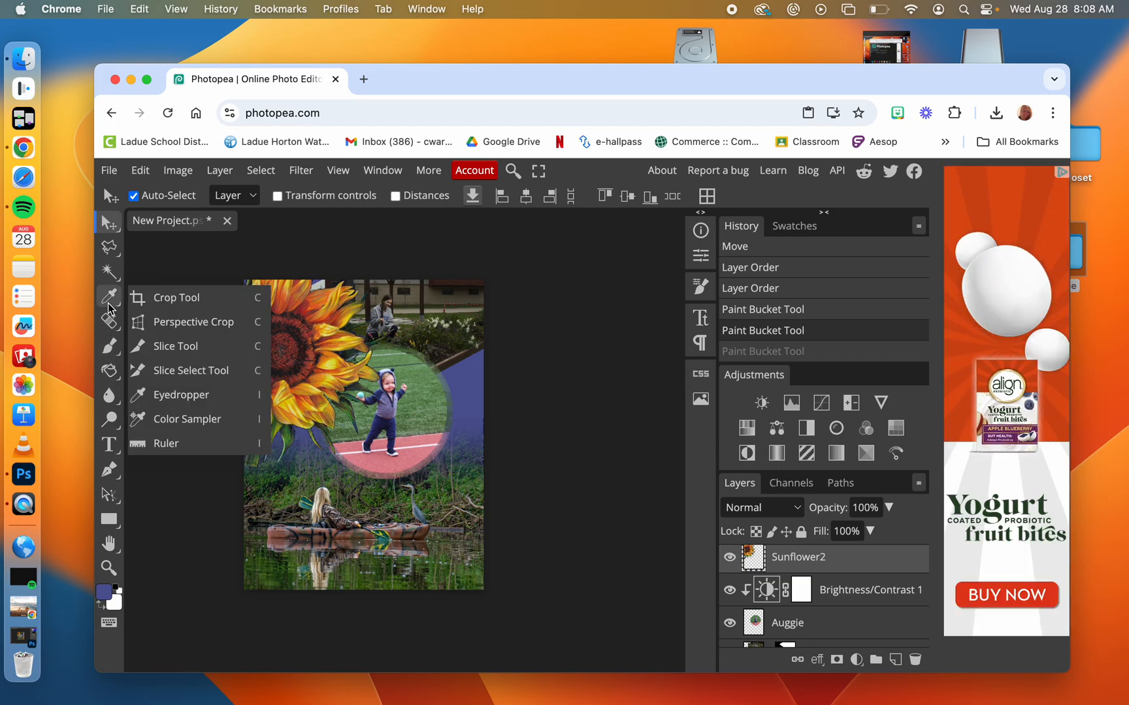
click(146, 303)
drag(482, 435, 538, 440)
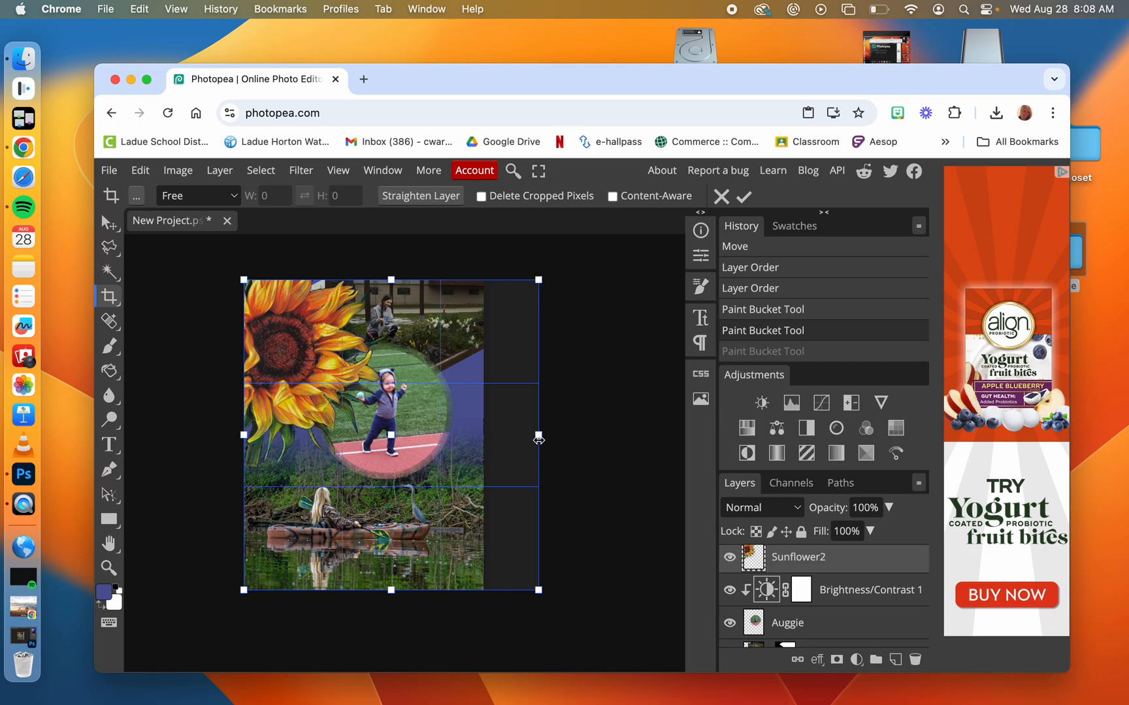
click(343, 173)
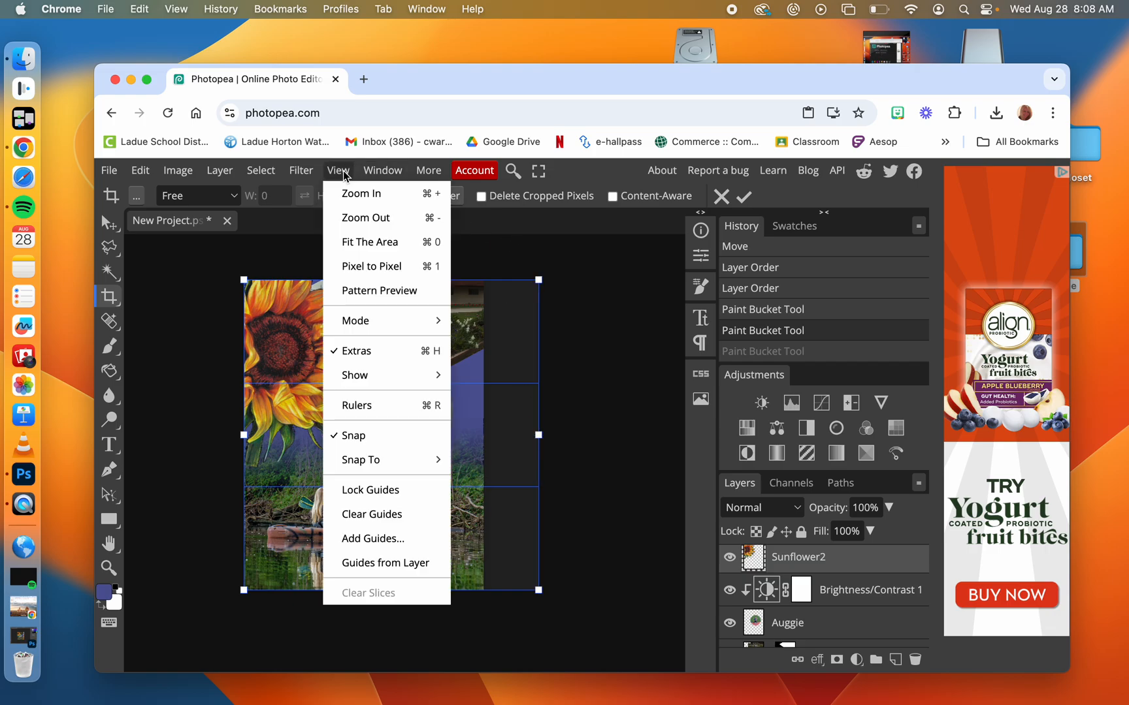
click(386, 405)
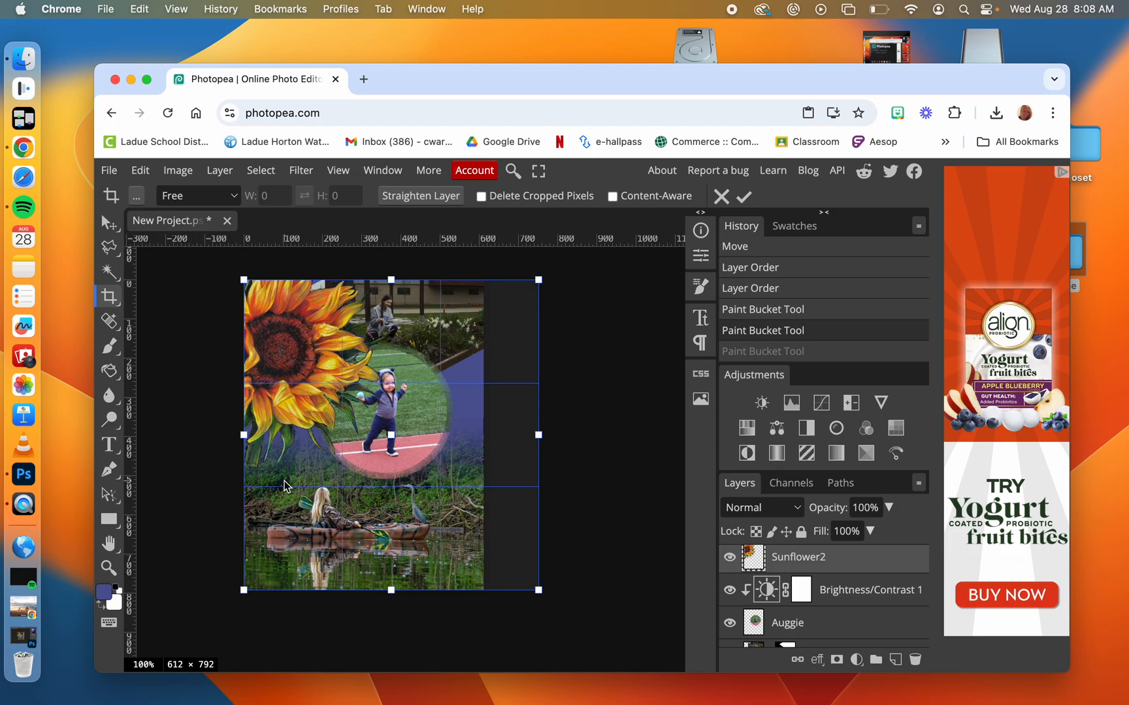
drag(538, 433, 552, 434)
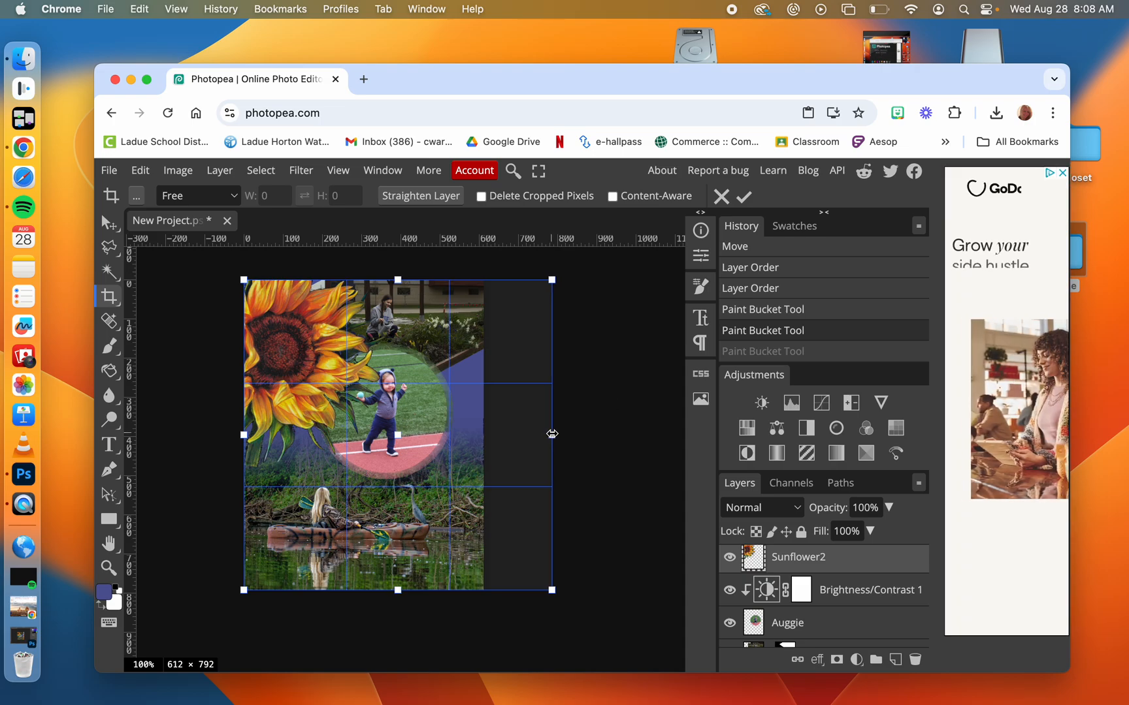
key(Return)
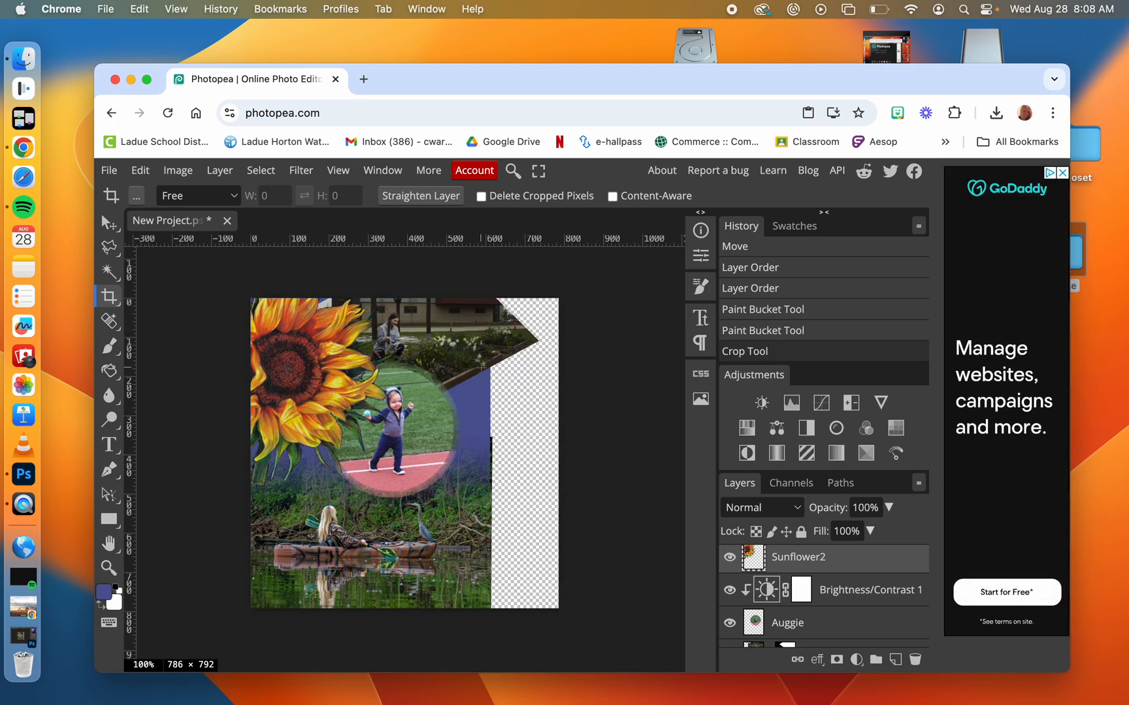
Step: Open Florence.webp from the Collage folder as a separate document
scroll(844, 610, down, 3)
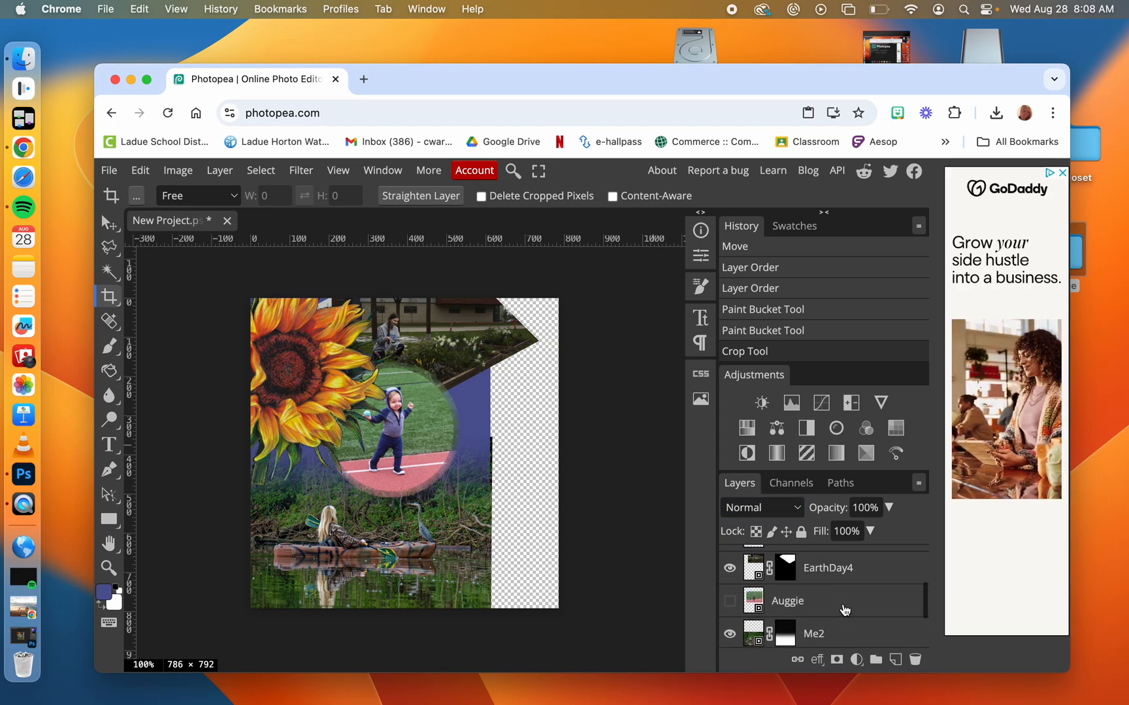
scroll(845, 609, up, 3)
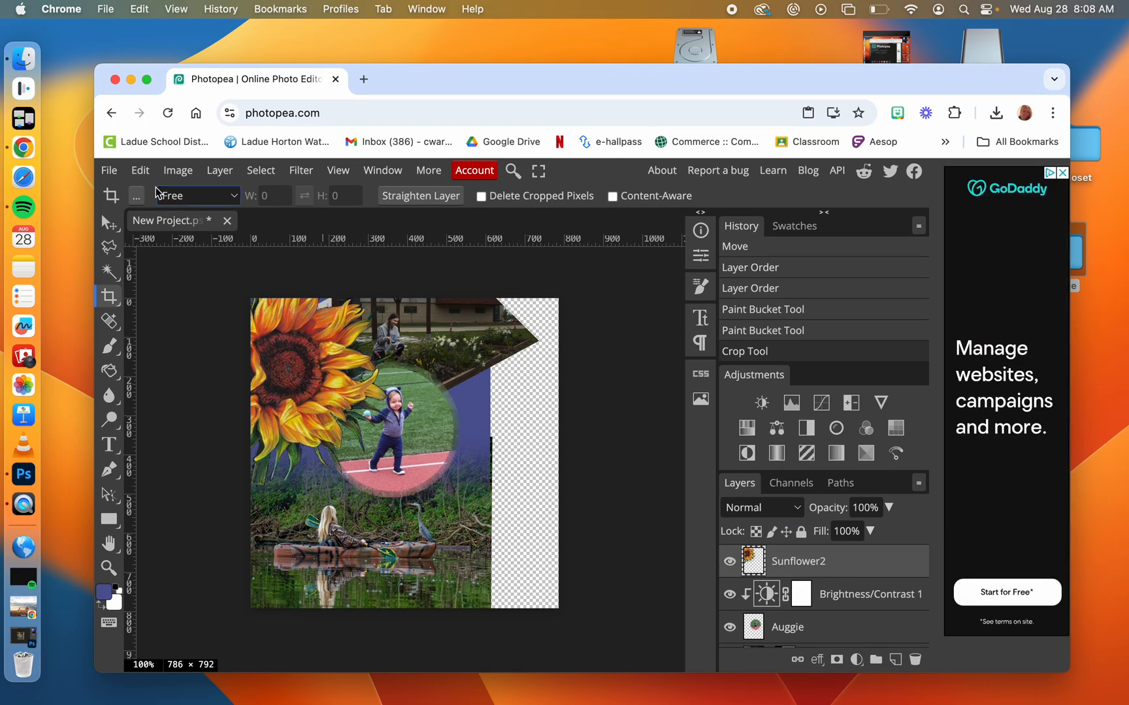
click(110, 171)
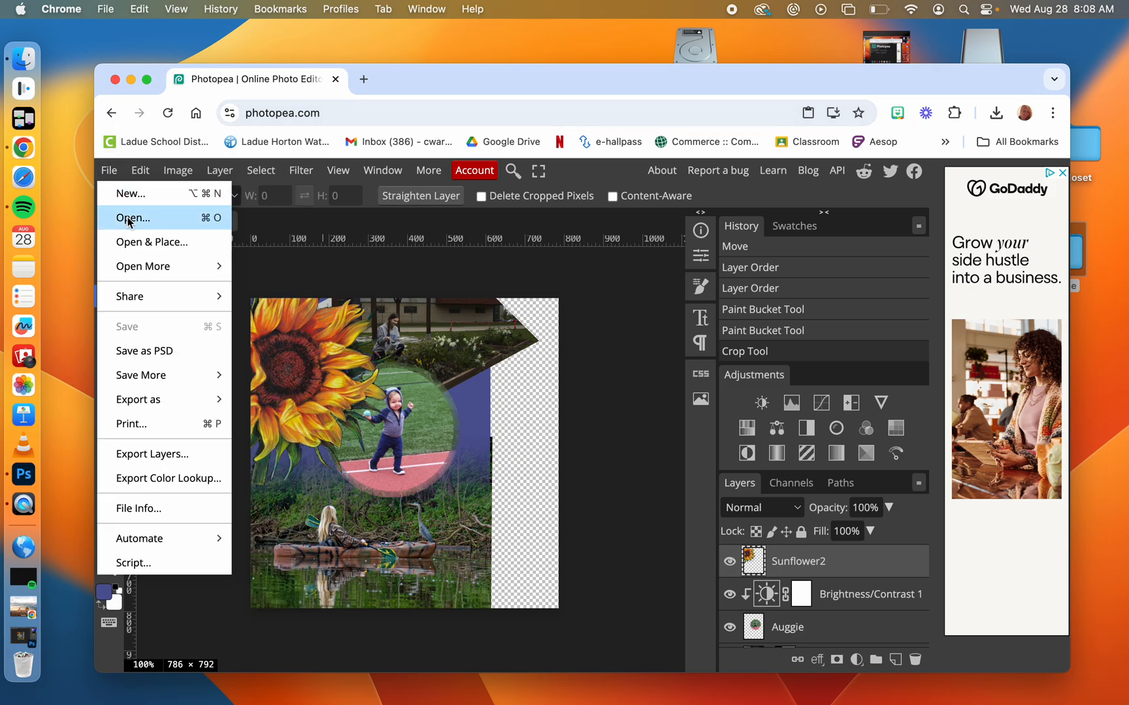
click(132, 217)
click(433, 297)
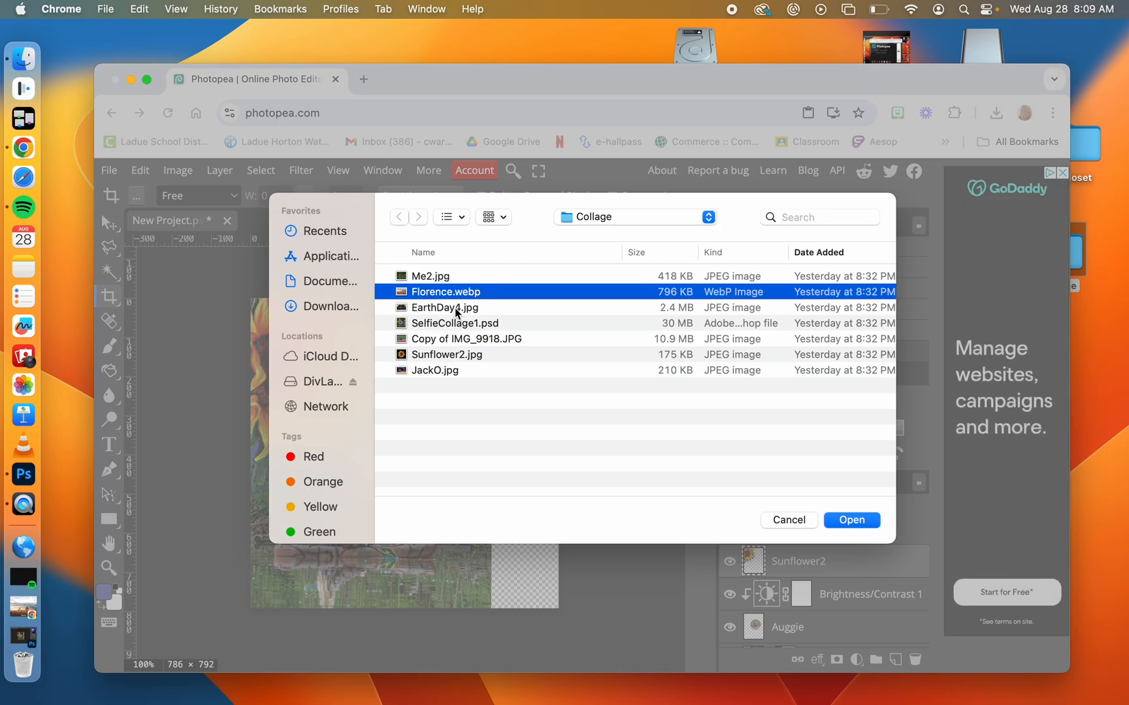
click(851, 520)
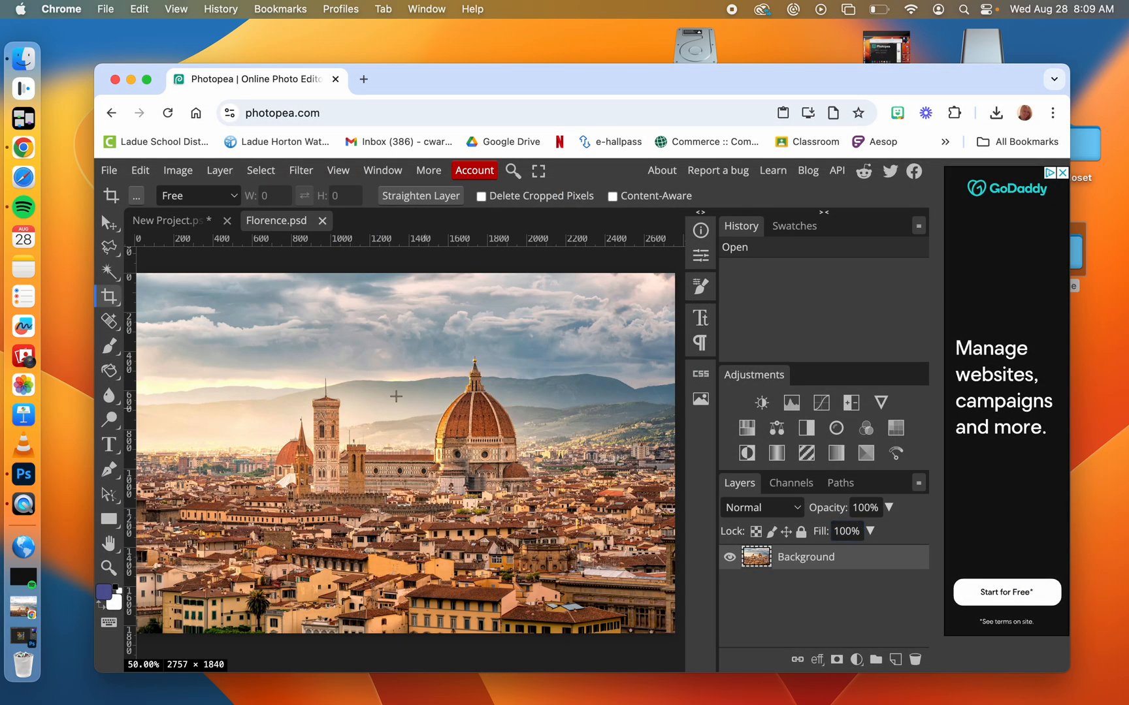
click(185, 232)
click(259, 234)
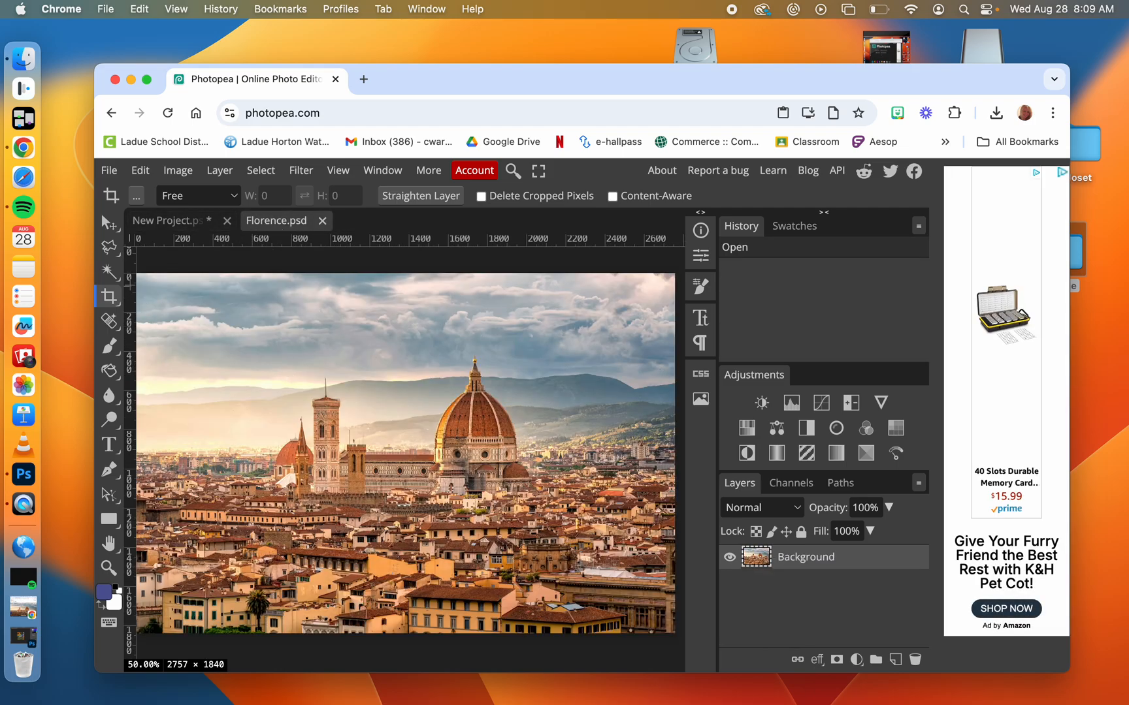
Step: Select and copy the whole Florence image and paste it into the New Project collage above the Sunflower2 layer
key(ctrl+a)
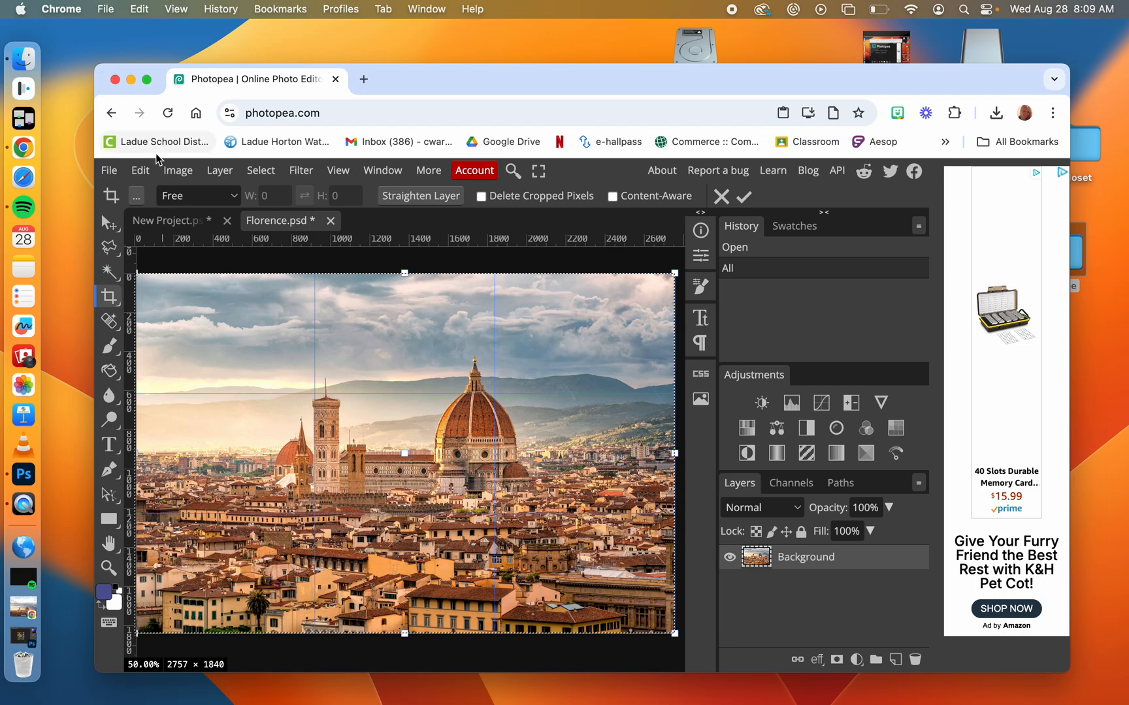
click(141, 170)
click(157, 327)
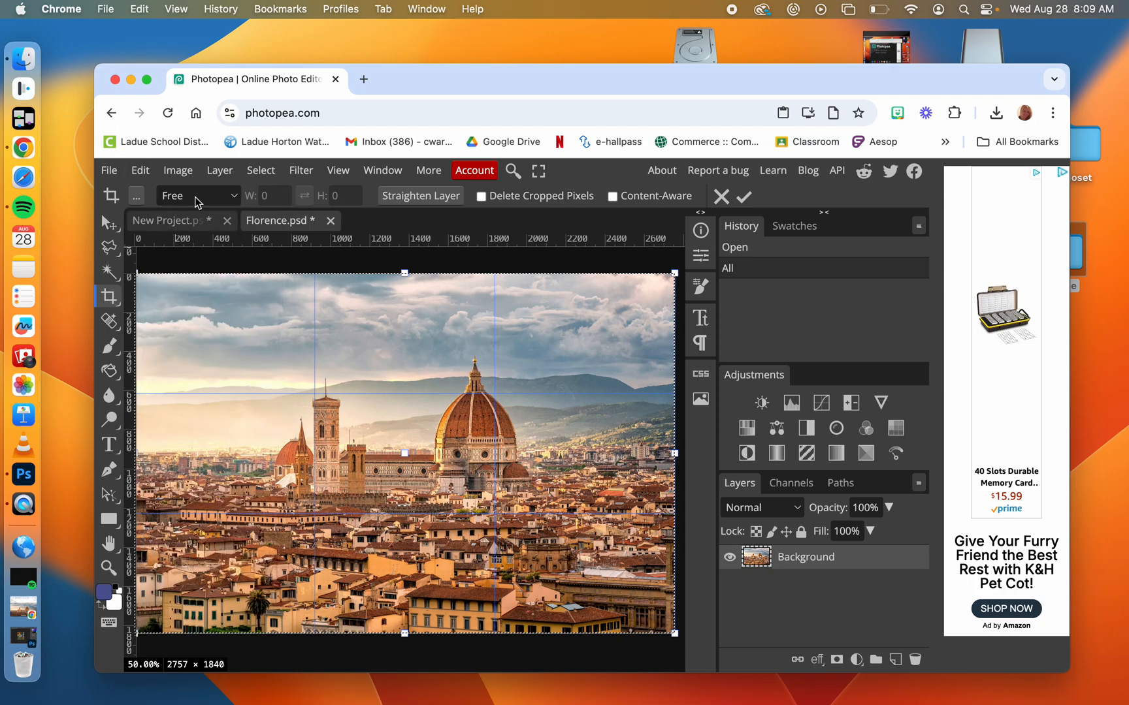
click(179, 224)
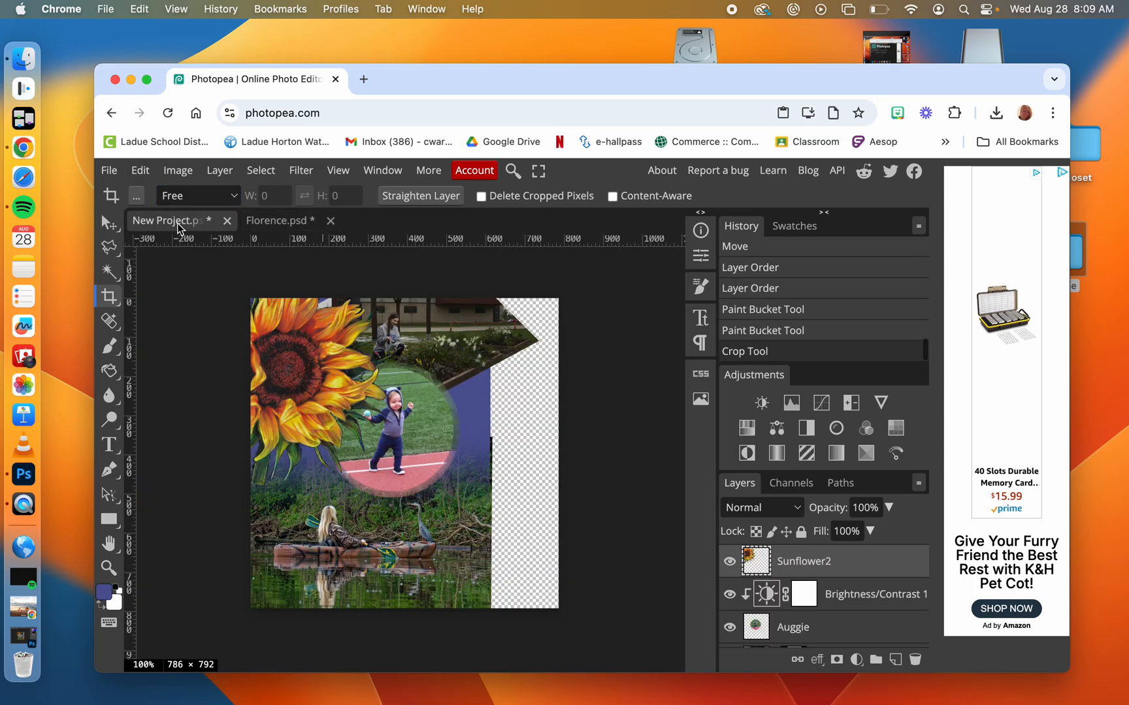
click(141, 170)
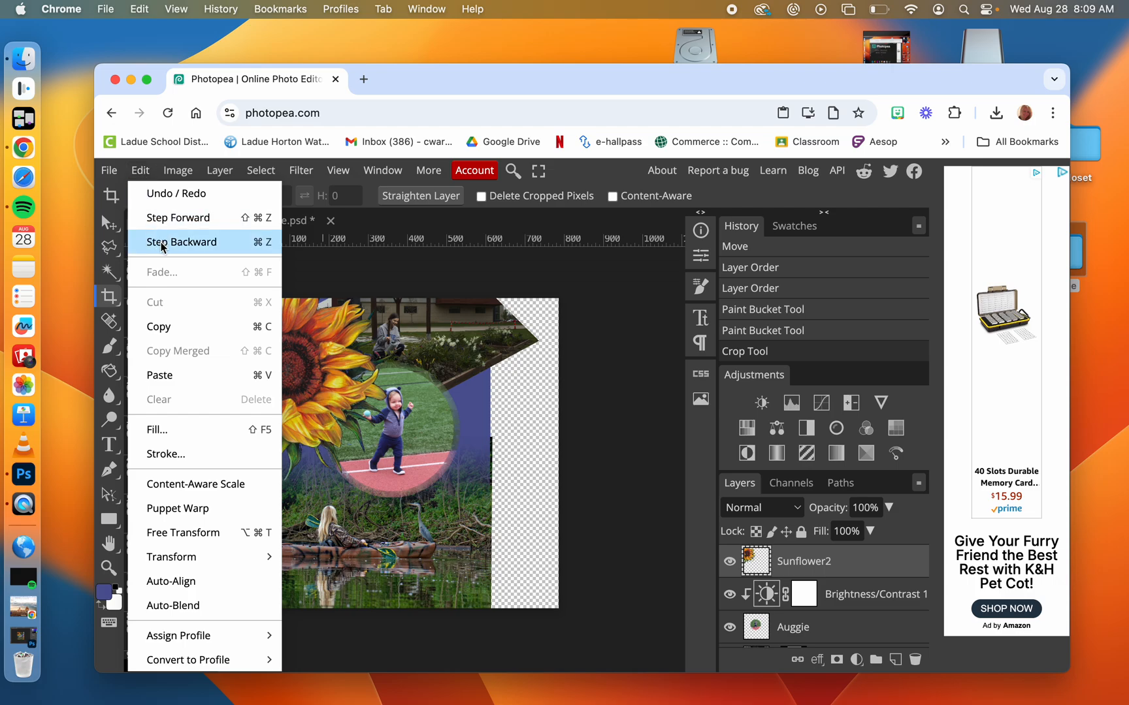
click(166, 370)
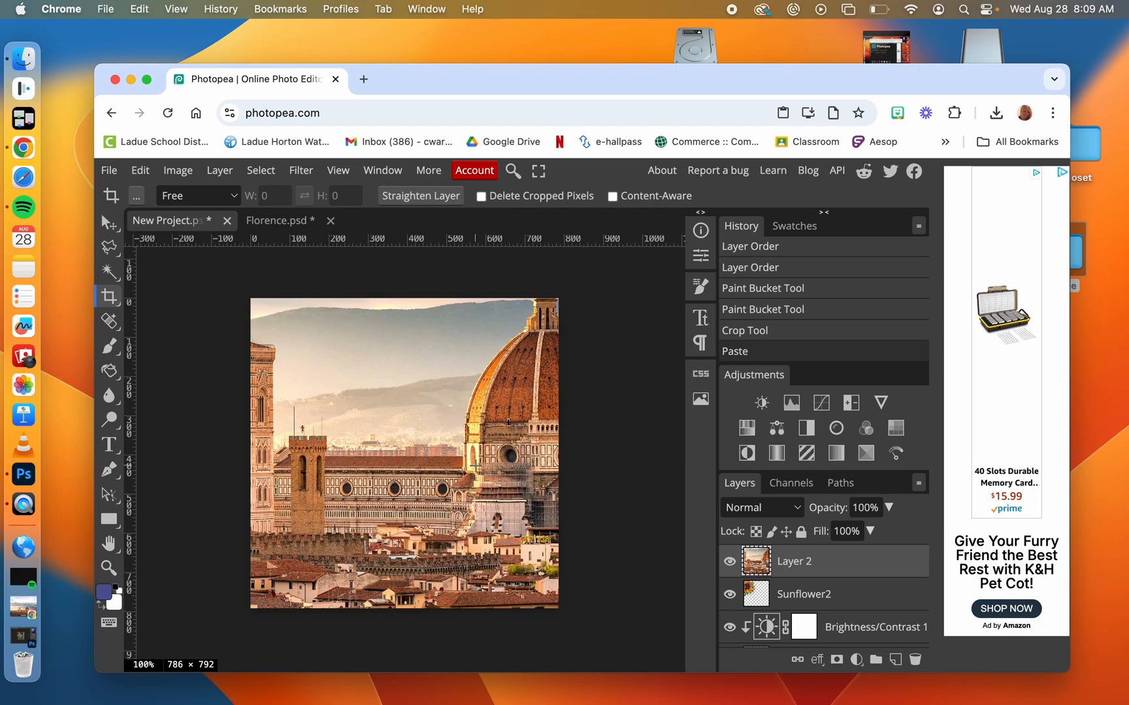
Step: Scale the pasted Florence photo to 51% with Free Transform and position it to cover the whole canvas, at about X 278 px, Y 437 px
scroll(473, 464, down, 6)
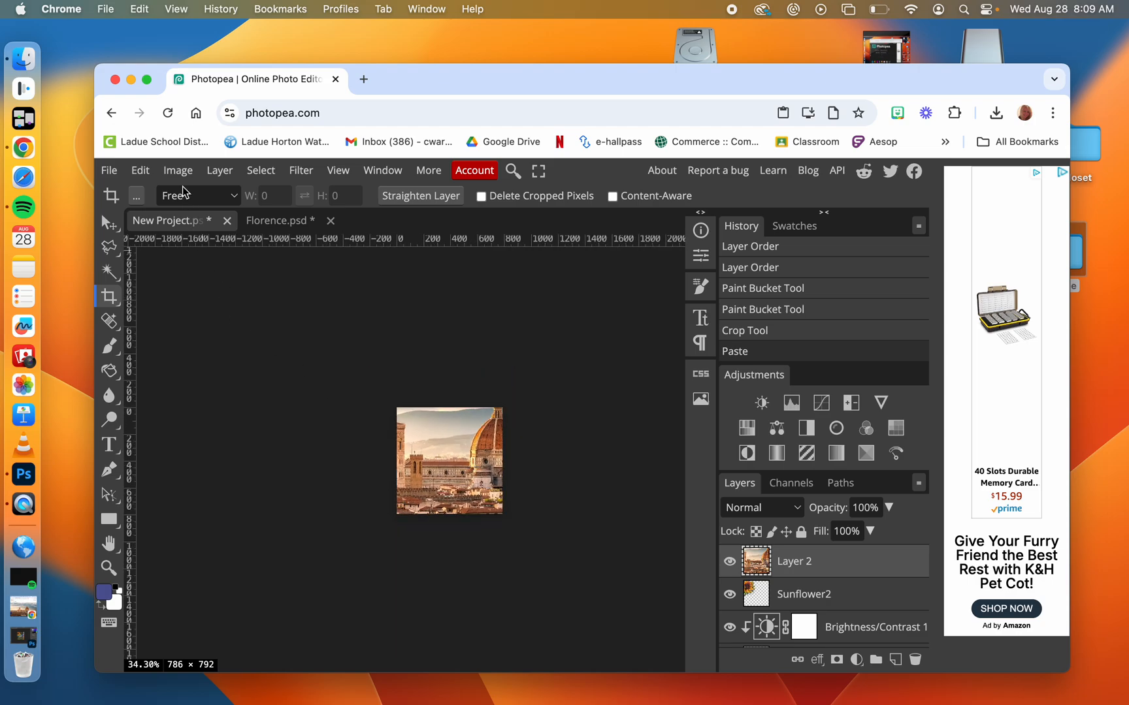
click(140, 171)
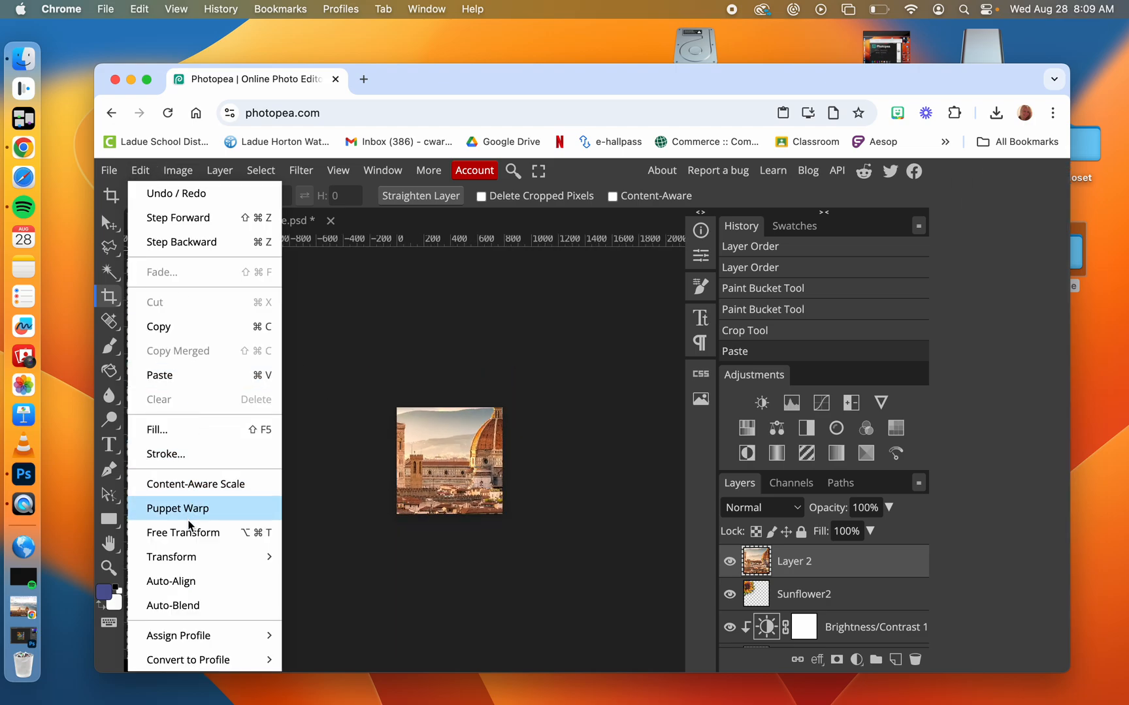
click(182, 533)
drag(563, 527, 501, 467)
drag(264, 337, 325, 378)
drag(436, 426, 529, 404)
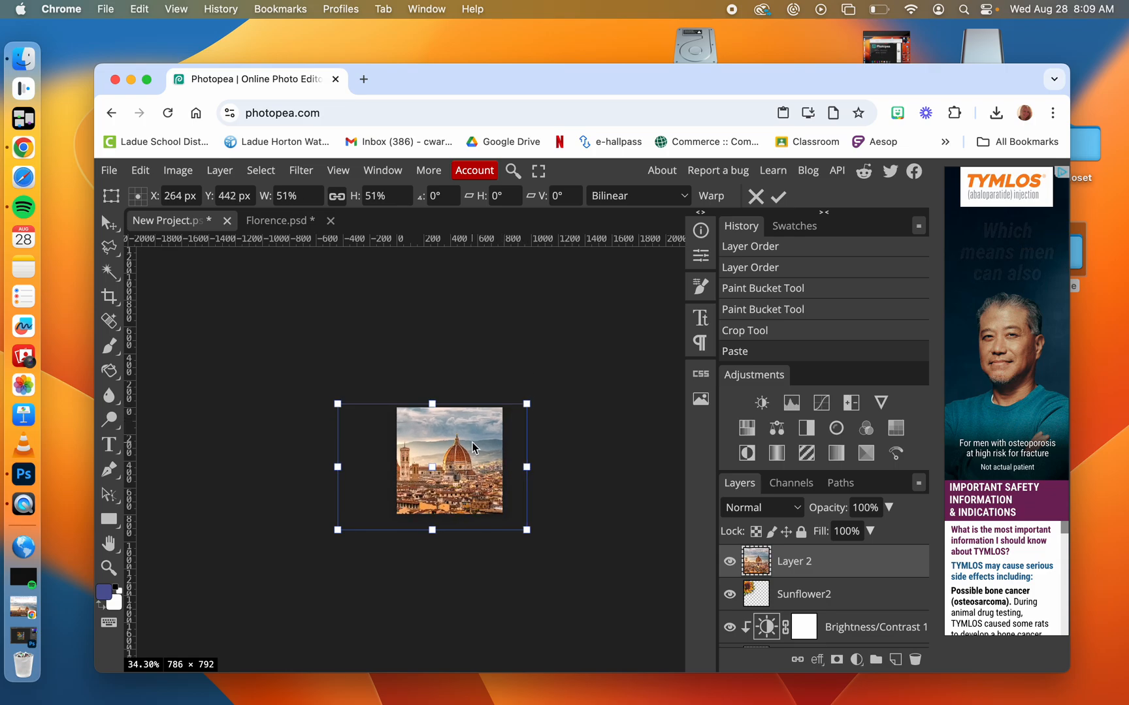
scroll(474, 446, up, 5)
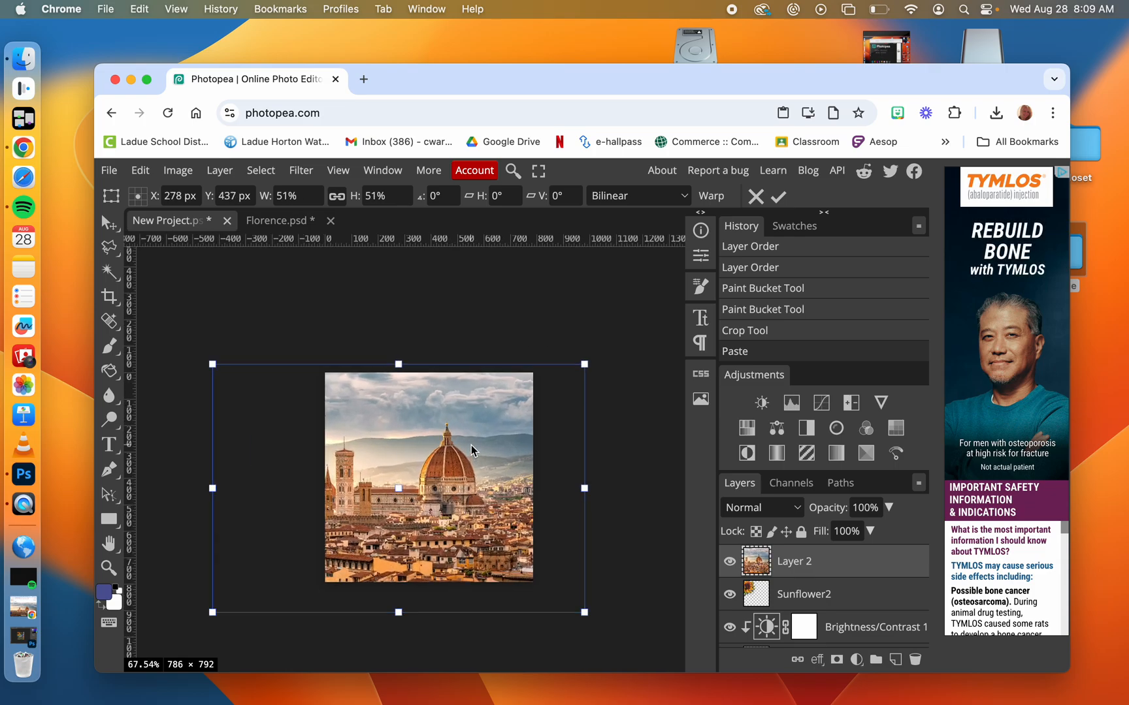
key(c)
scroll(483, 461, down, 2)
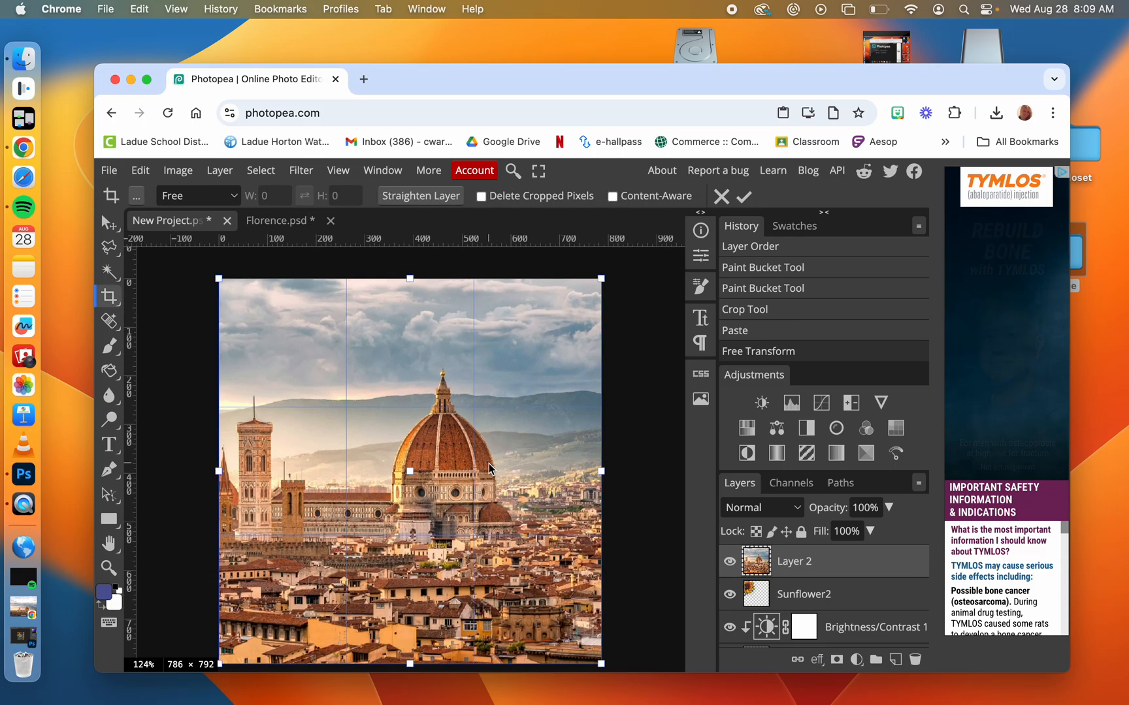
Step: Reorder the Florence layer to sit directly below Me2, and shift the photo right so the dome shows beside the kayak picture
drag(794, 562, 818, 594)
scroll(818, 593, down, 2)
scroll(818, 593, up, 1)
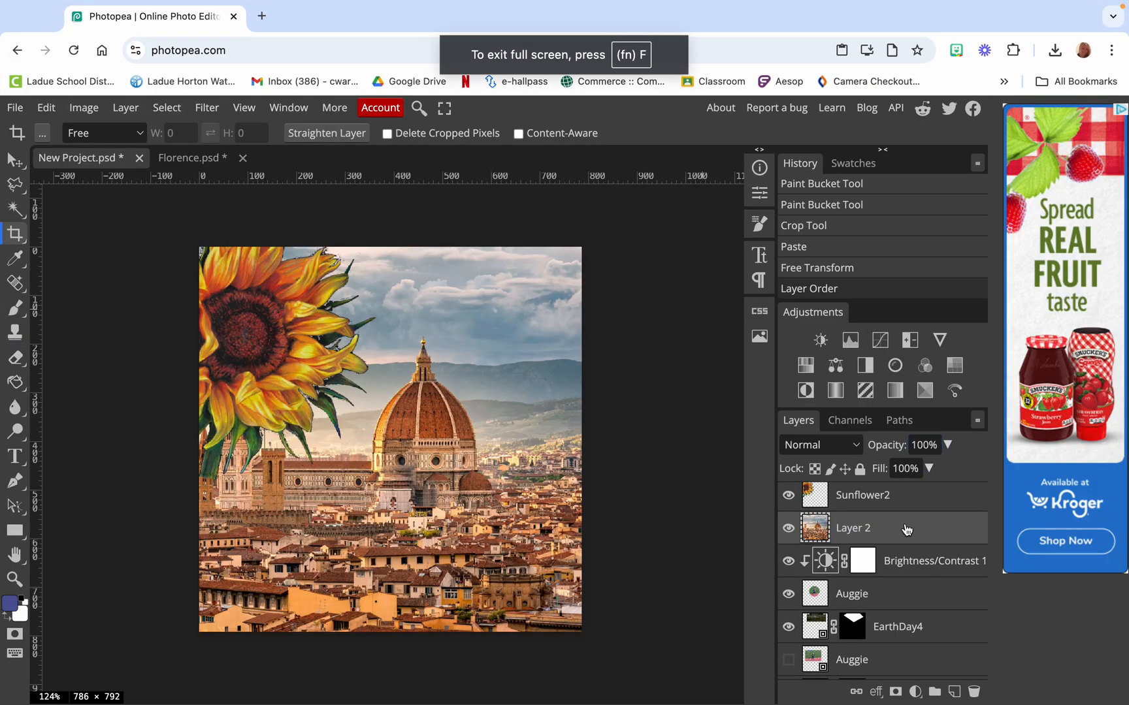
drag(906, 531, 905, 634)
scroll(906, 634, down, 2)
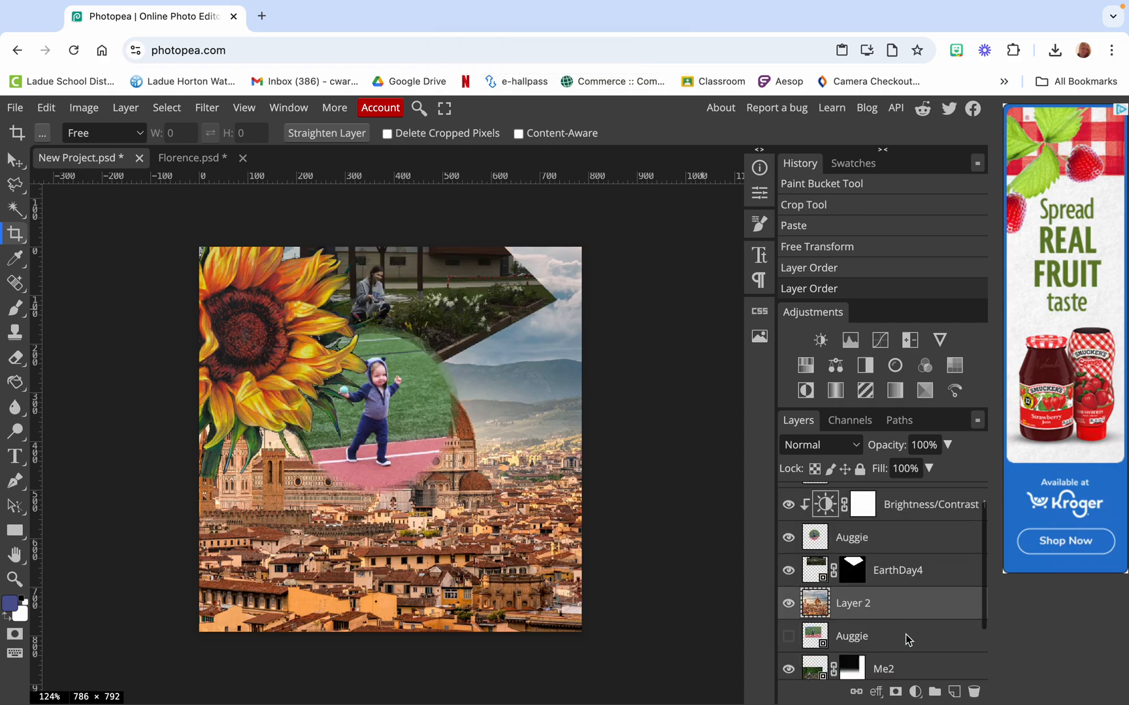
drag(904, 576, 902, 656)
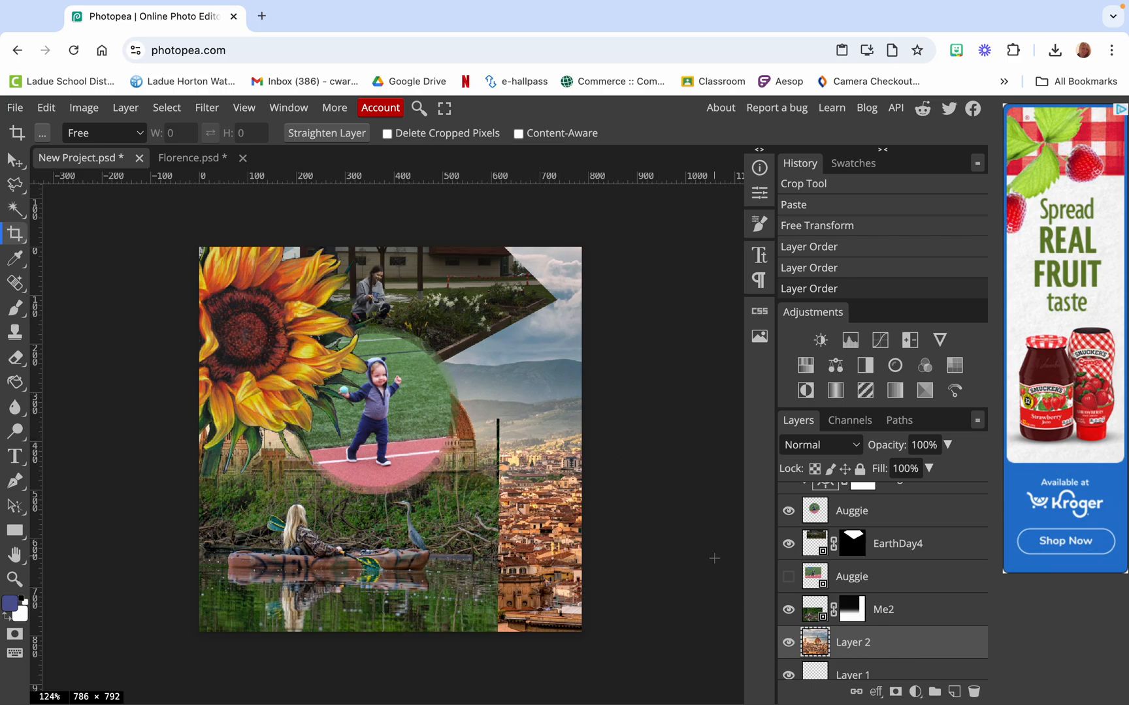
scroll(850, 628, down, 1)
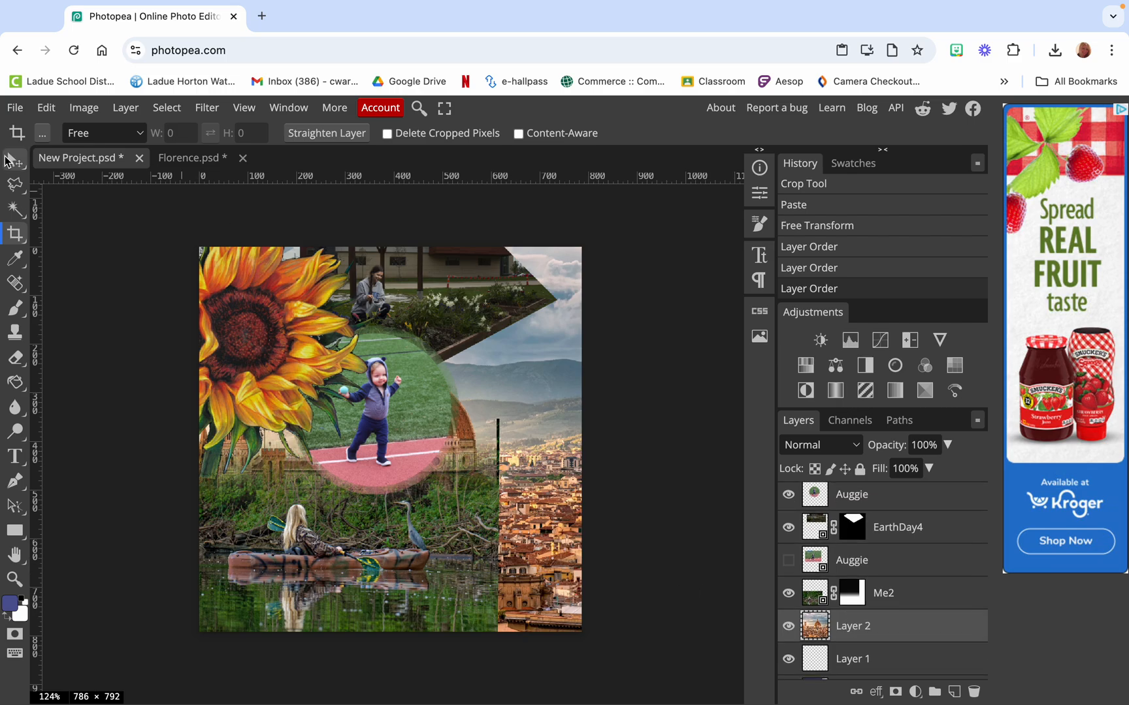
click(9, 163)
drag(568, 469, 623, 467)
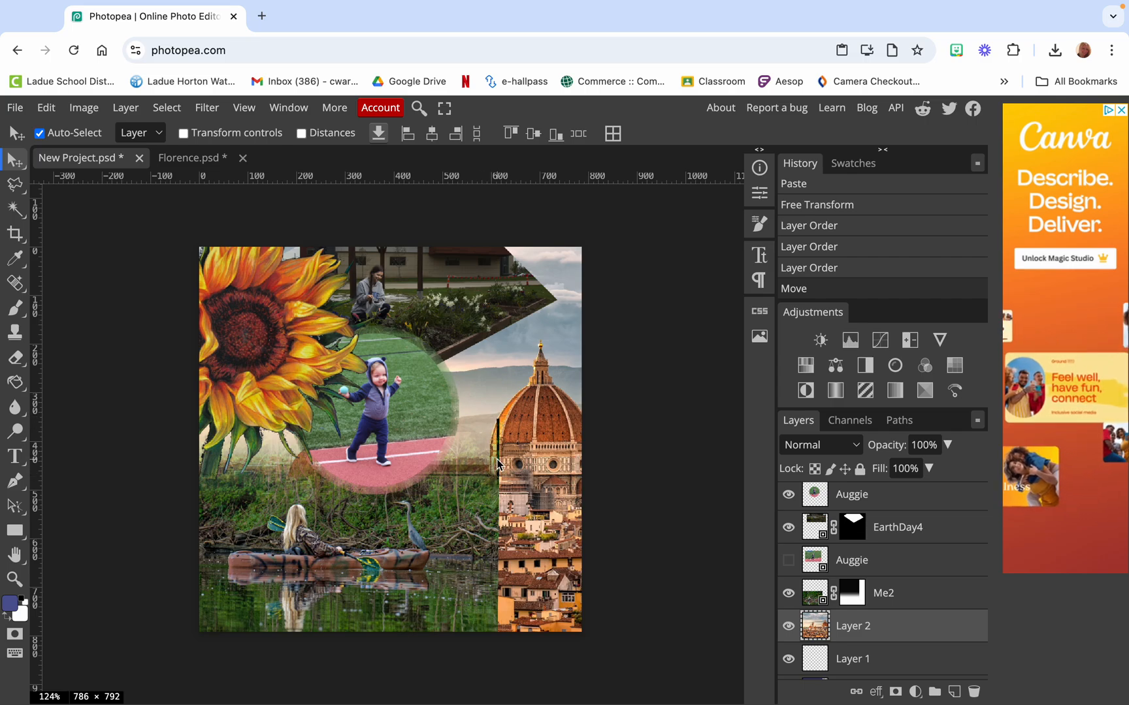
Step: Duplicate the blue Background layer, place the copy directly above the Florence layer, and nudge the Florence photo slightly
scroll(931, 626, down, 1)
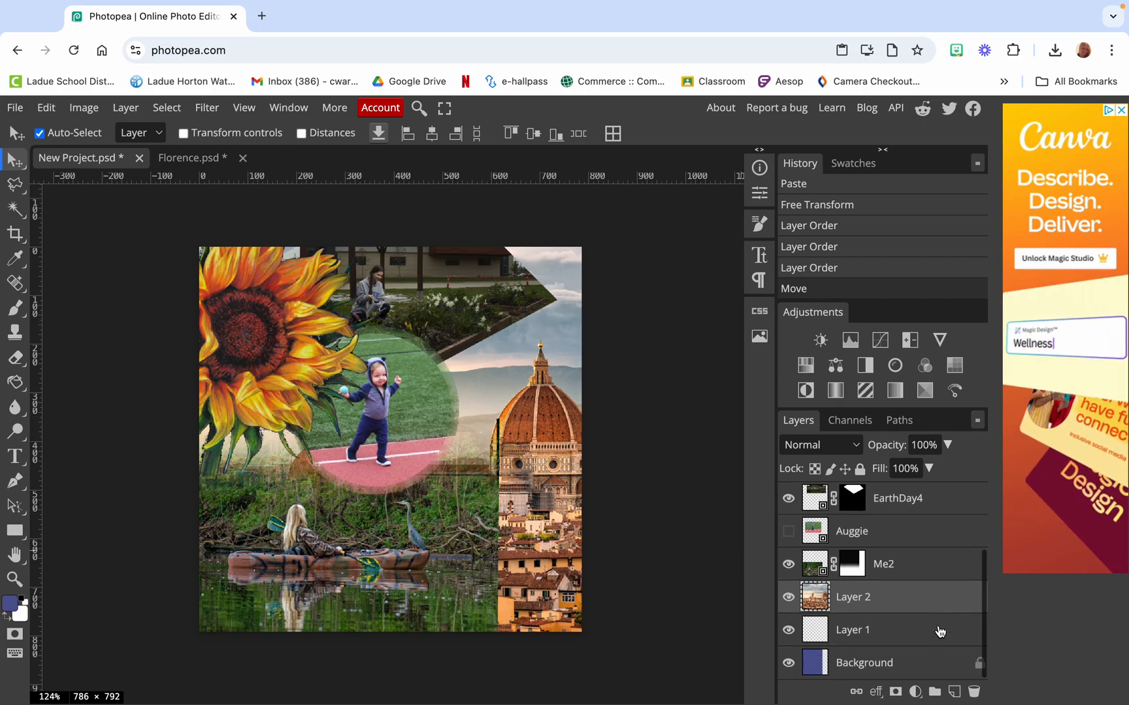
drag(898, 674, 960, 694)
drag(925, 652, 925, 592)
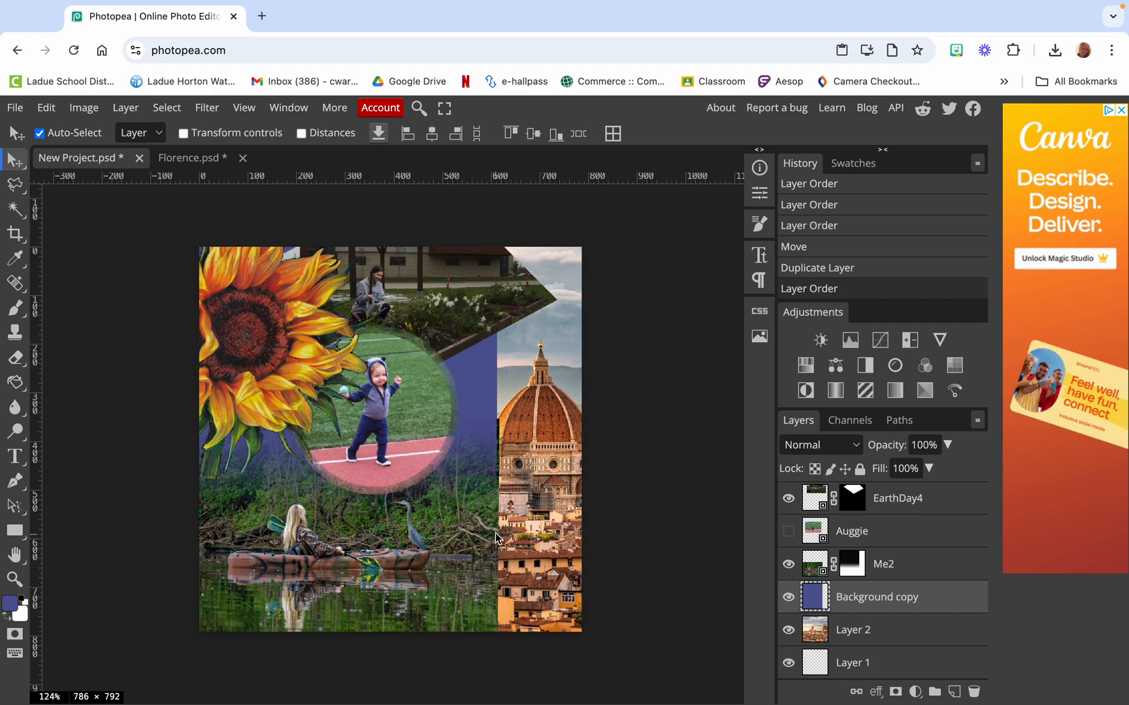
click(833, 635)
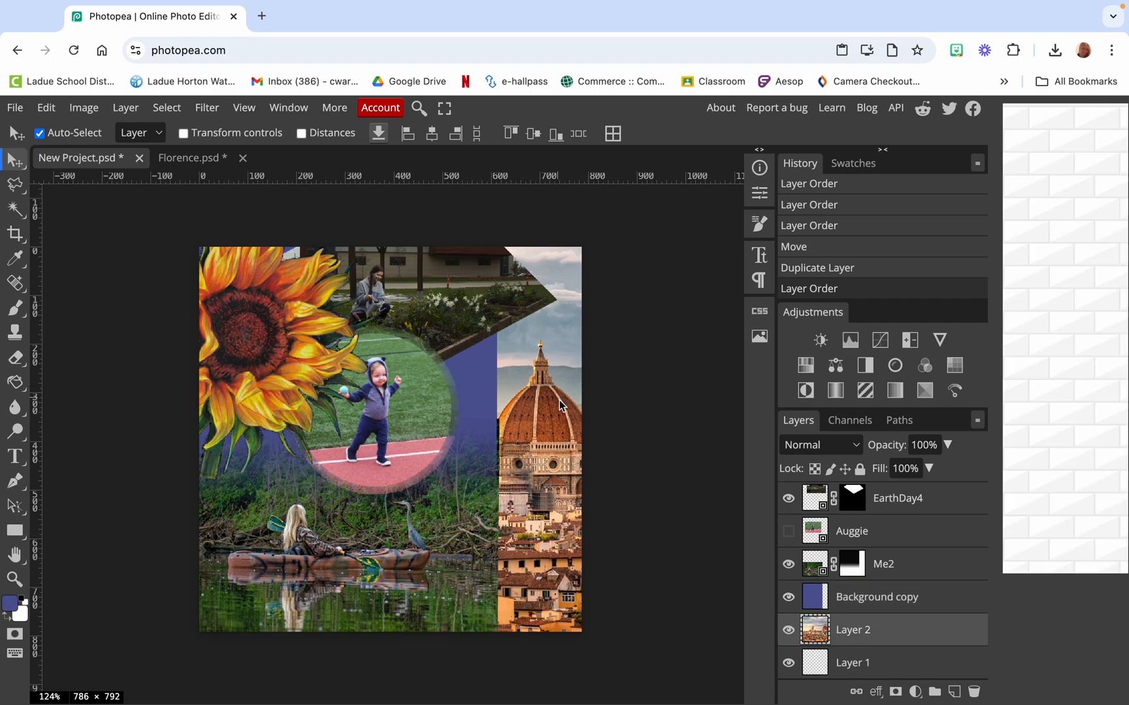
drag(559, 402, 559, 404)
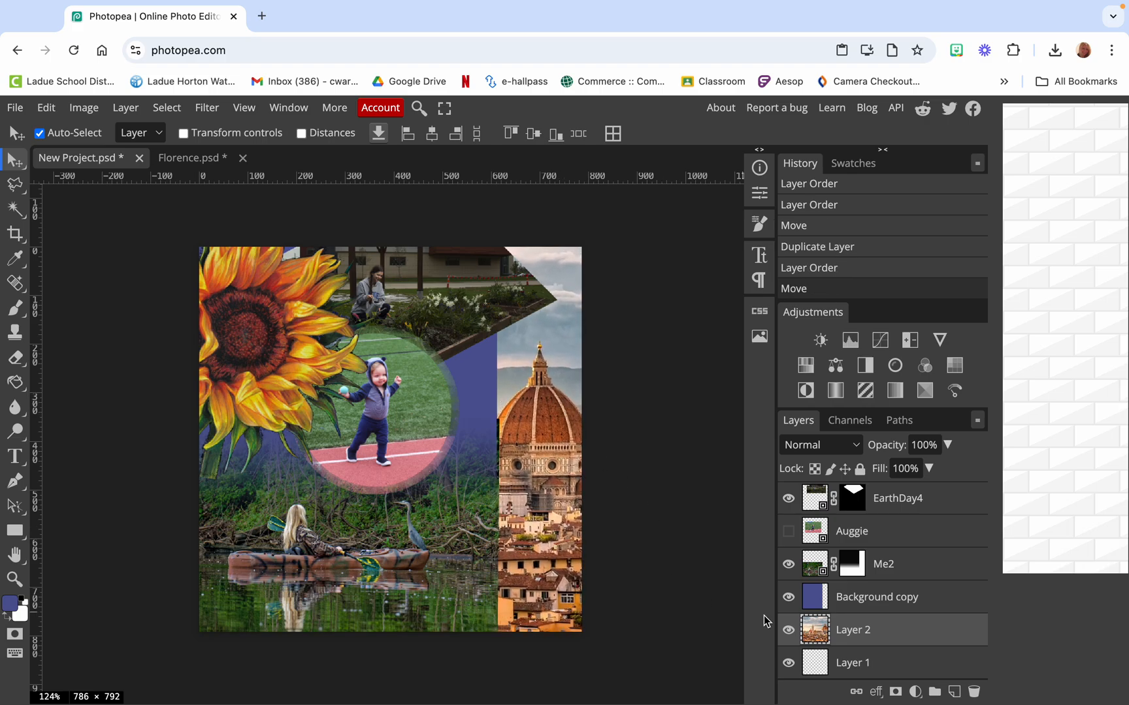
Step: Paint near-black 0f0f10 on the Me2 layer mask with a 35 px brush to hide the dark strip along the kayak photo's right edge
scroll(884, 646, down, 1)
scroll(884, 645, up, 1)
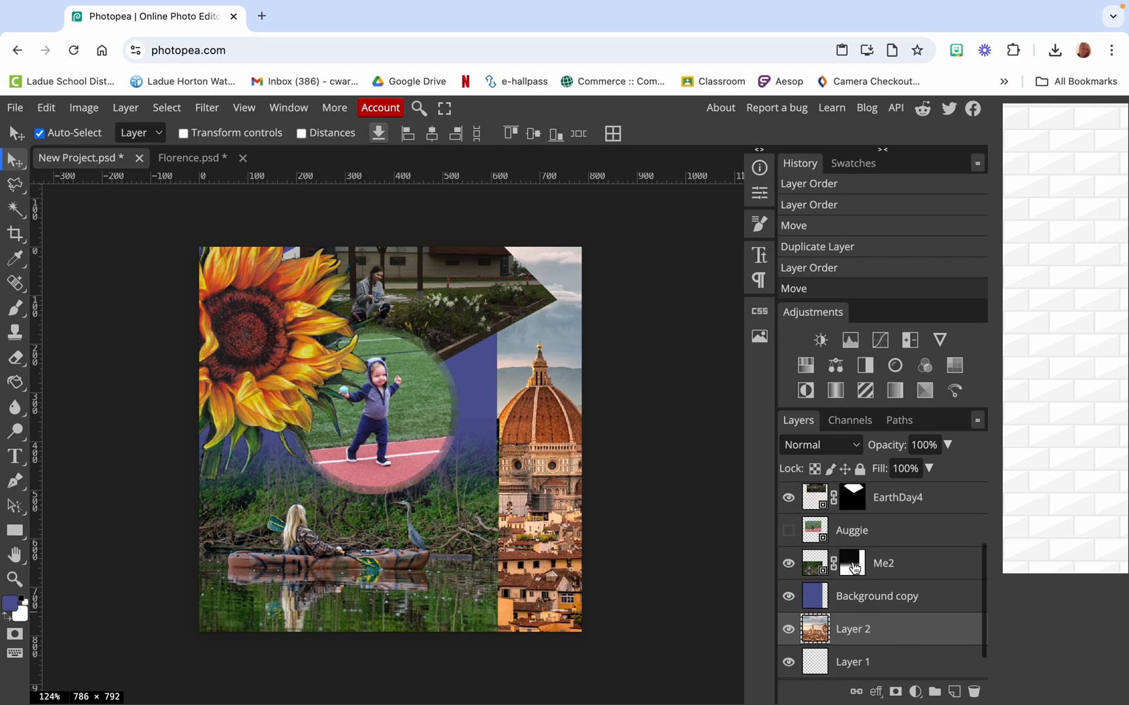
click(852, 566)
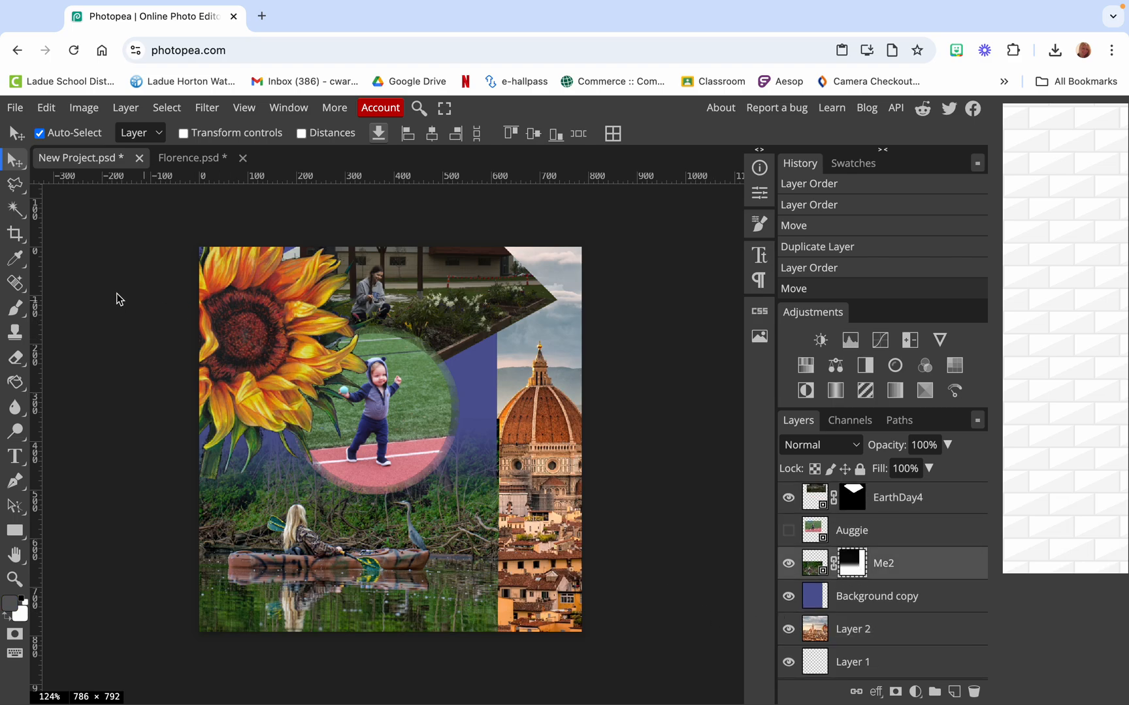
click(19, 308)
click(12, 605)
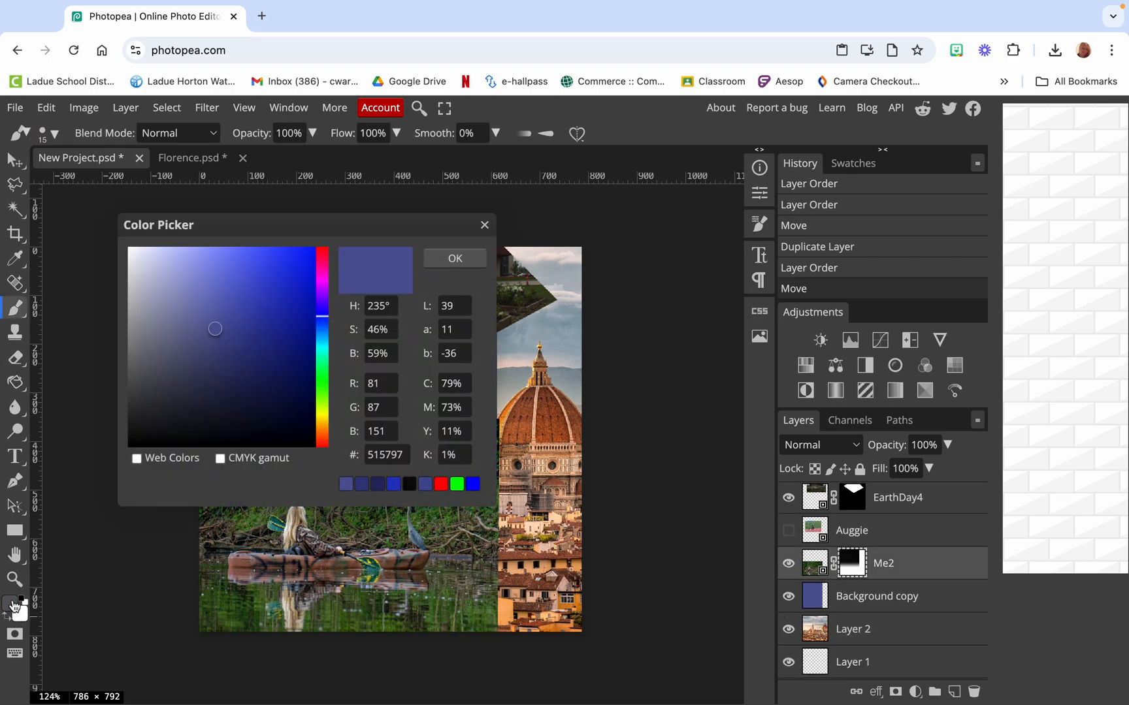
click(138, 435)
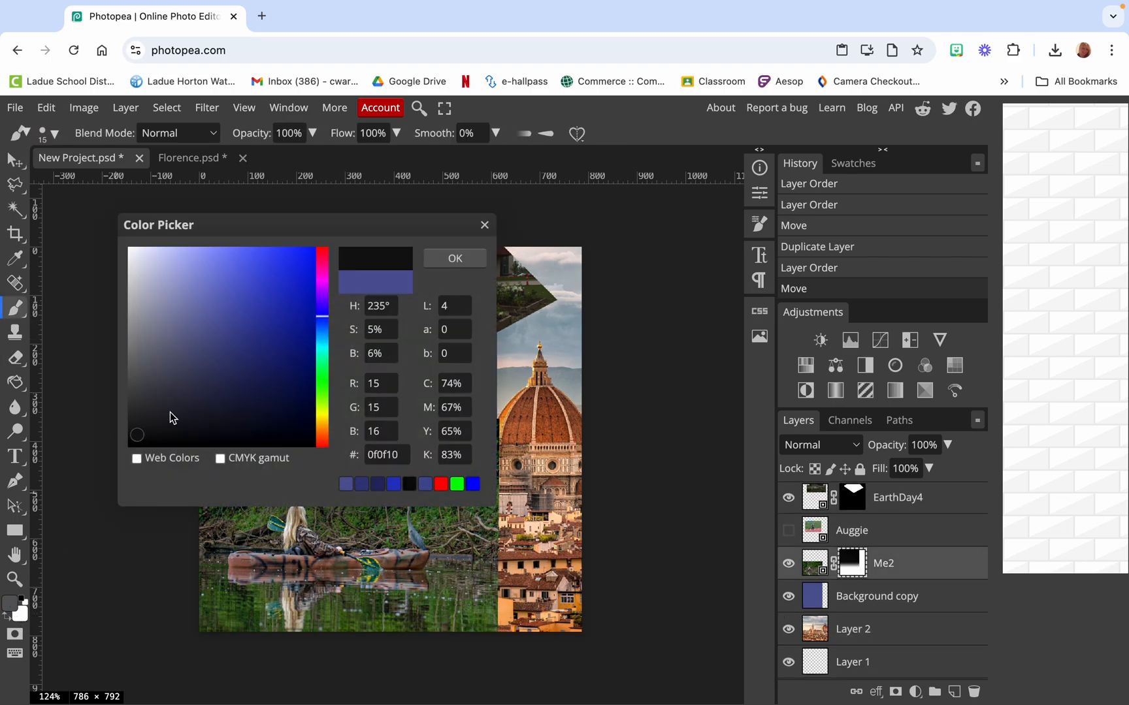
click(456, 260)
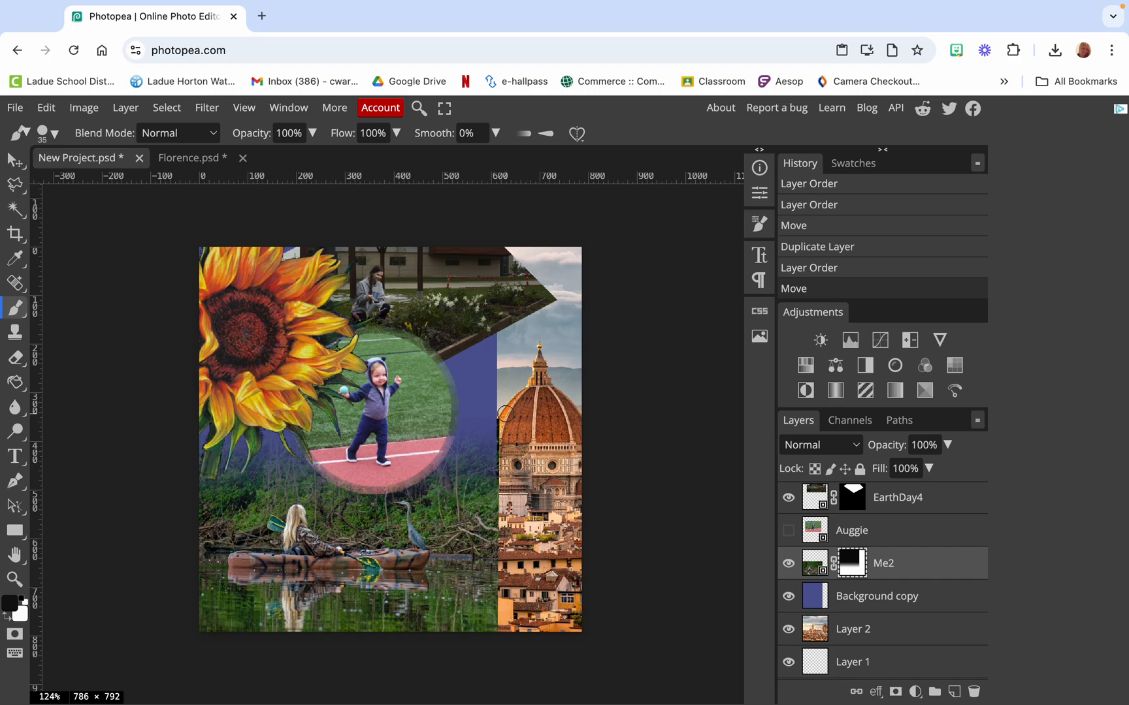
click(504, 479)
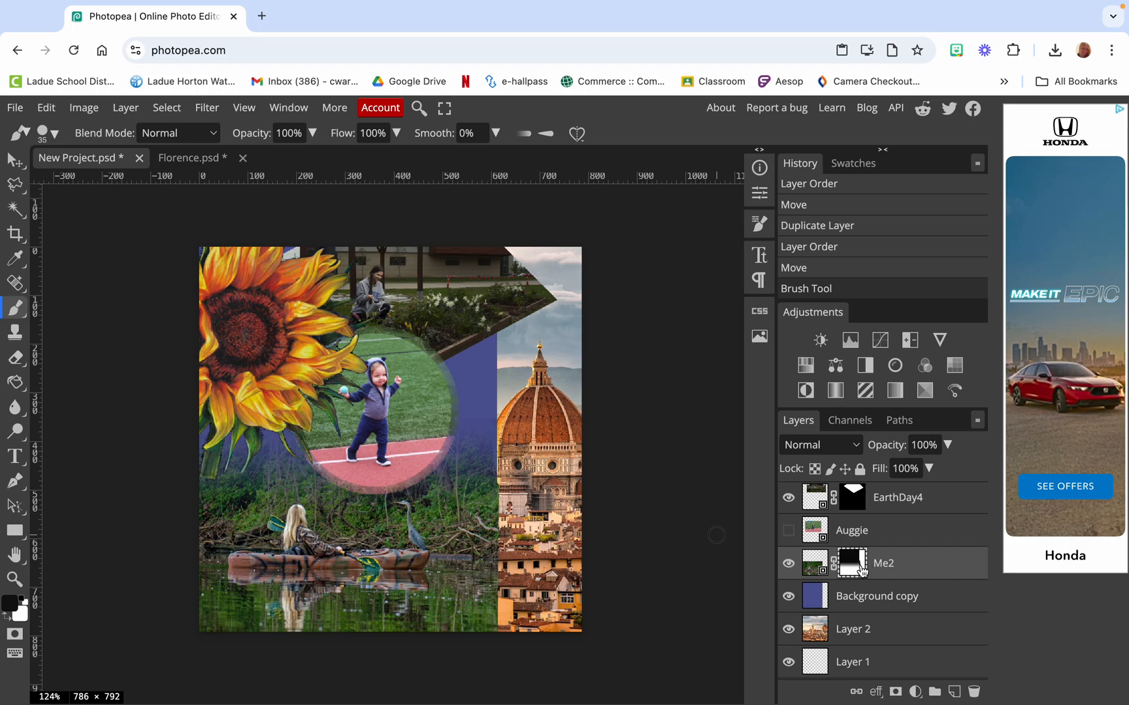
Step: Toggle the Me2 layer's visibility off and on to check the mask edit
click(790, 564)
click(791, 564)
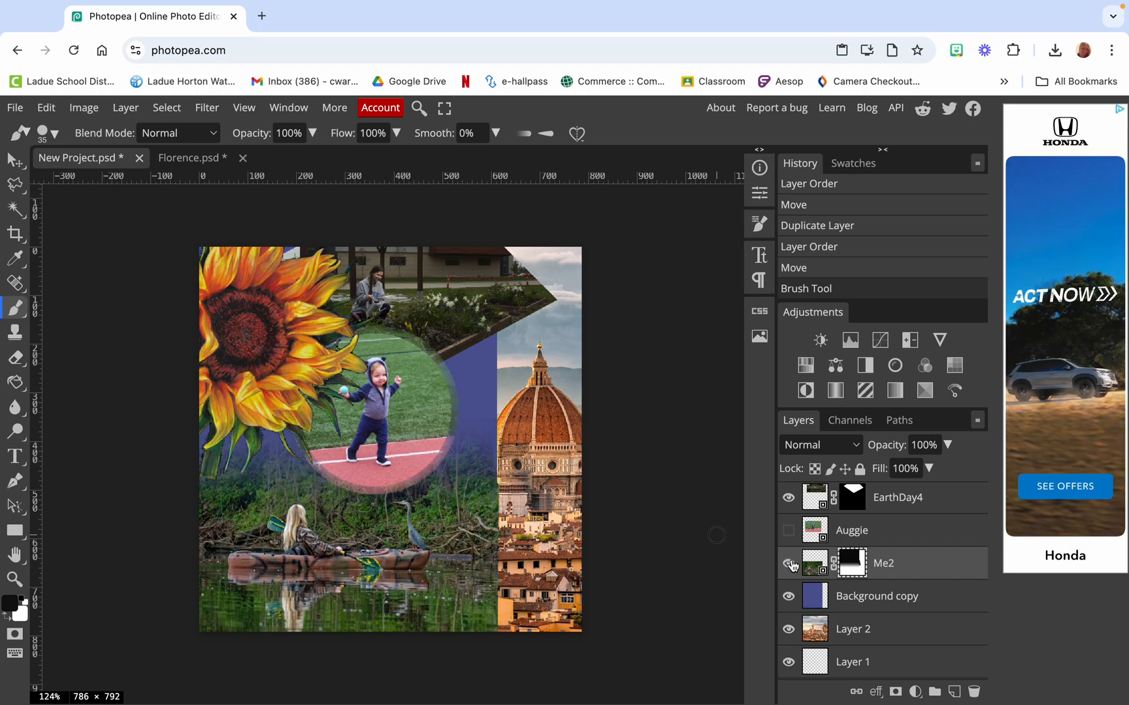
click(789, 564)
click(789, 563)
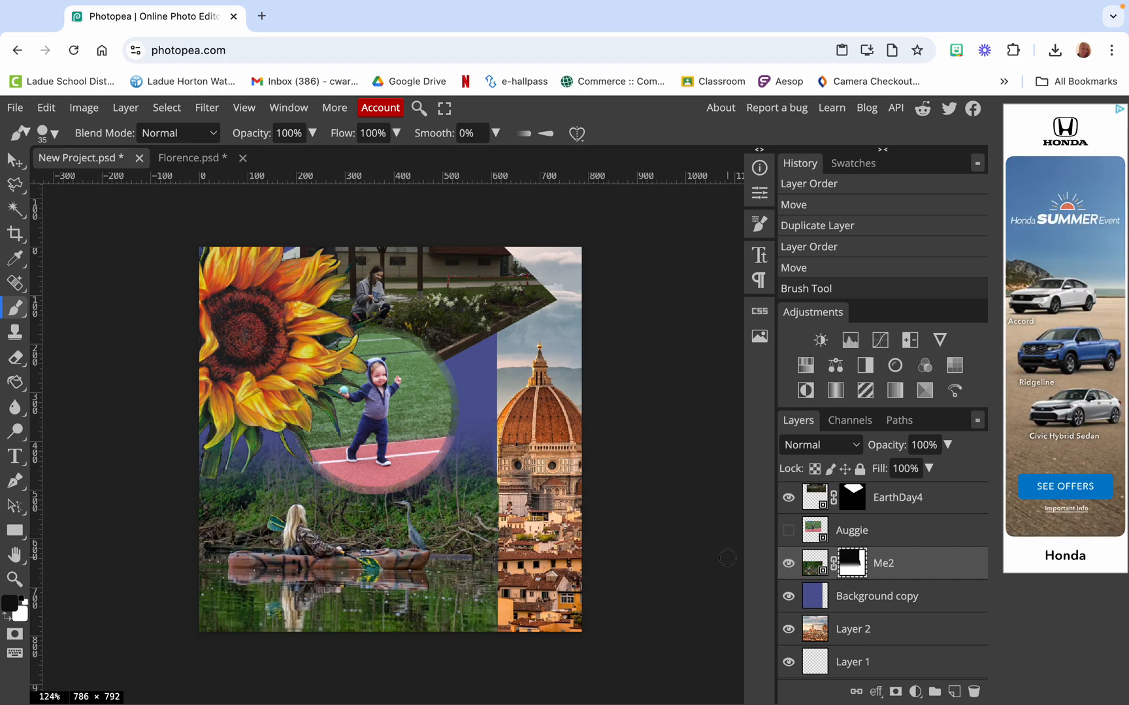
Step: Add the surname as a 24 px DejaVu Sans text layer above Sunflower2, and position it at about X 499 px, Y 374 px
scroll(903, 567, up, 3)
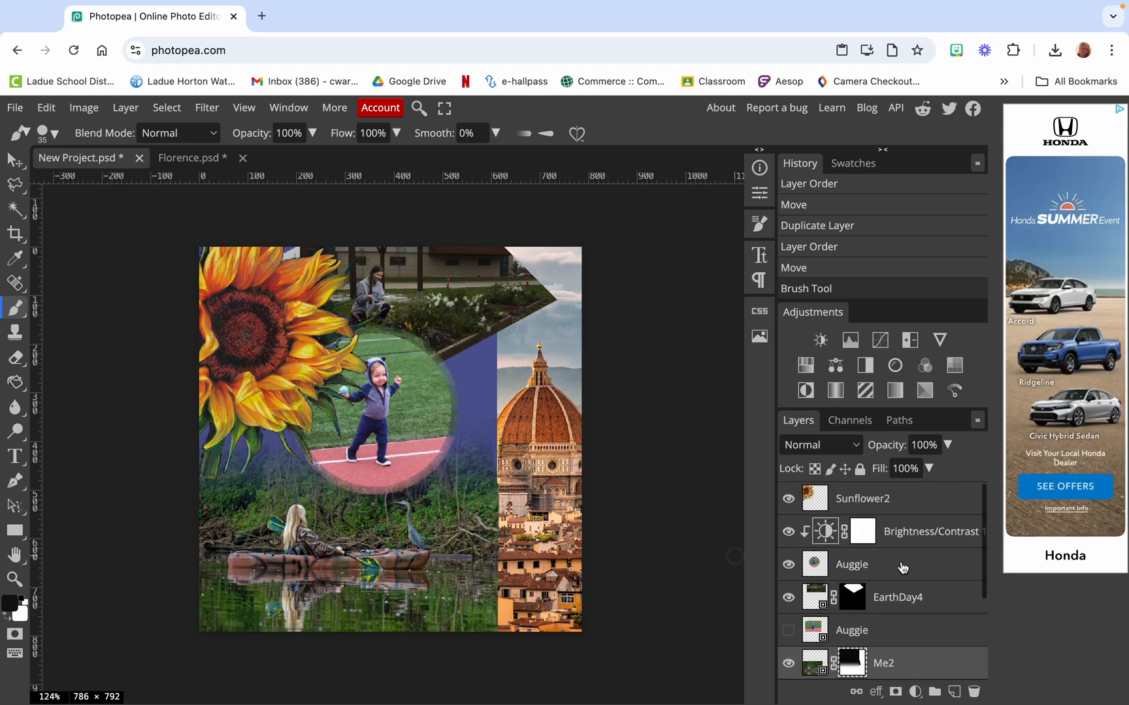
click(908, 511)
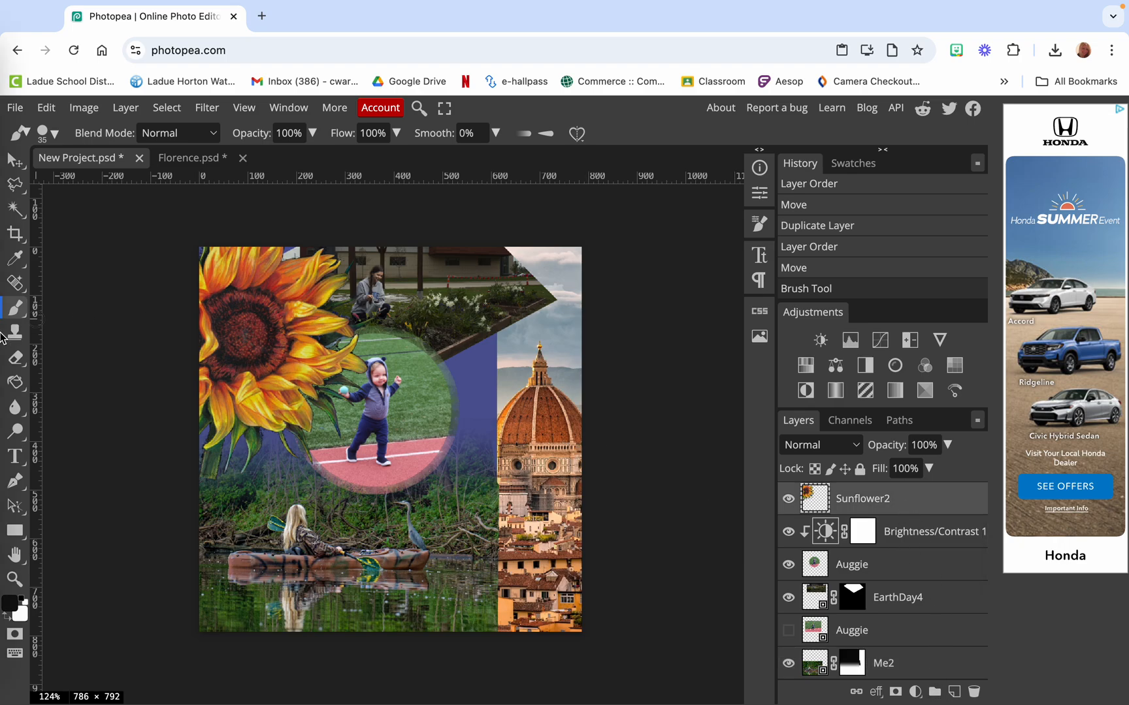
click(15, 457)
click(346, 290)
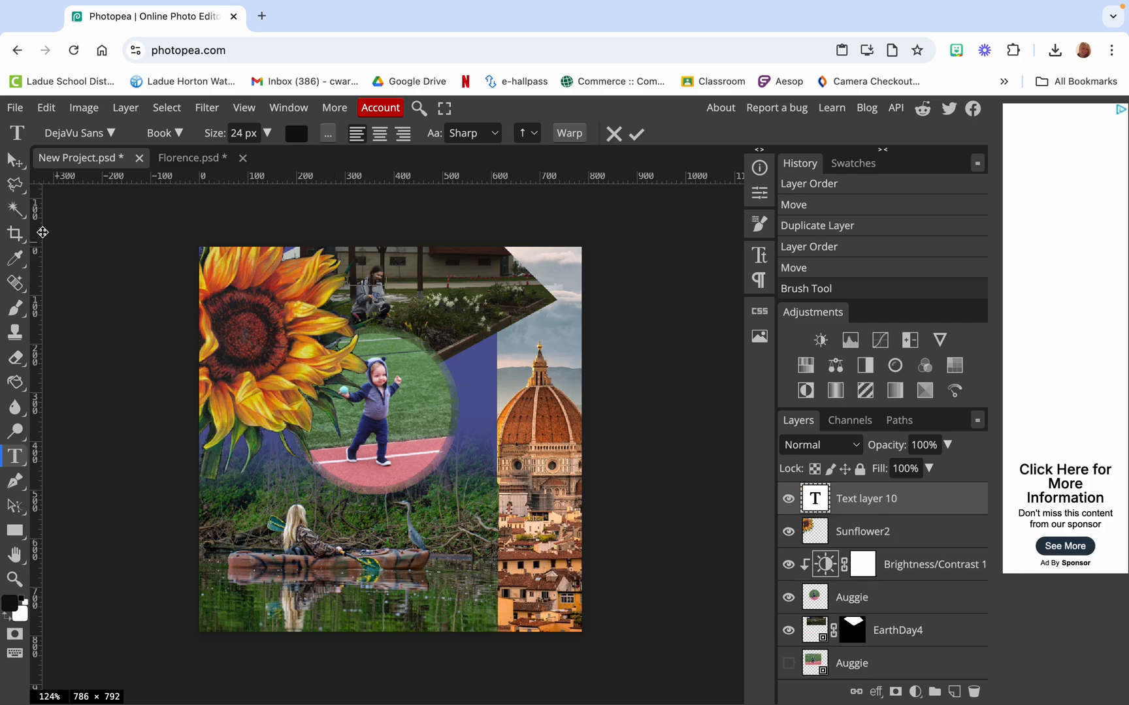
click(15, 160)
drag(379, 288, 455, 433)
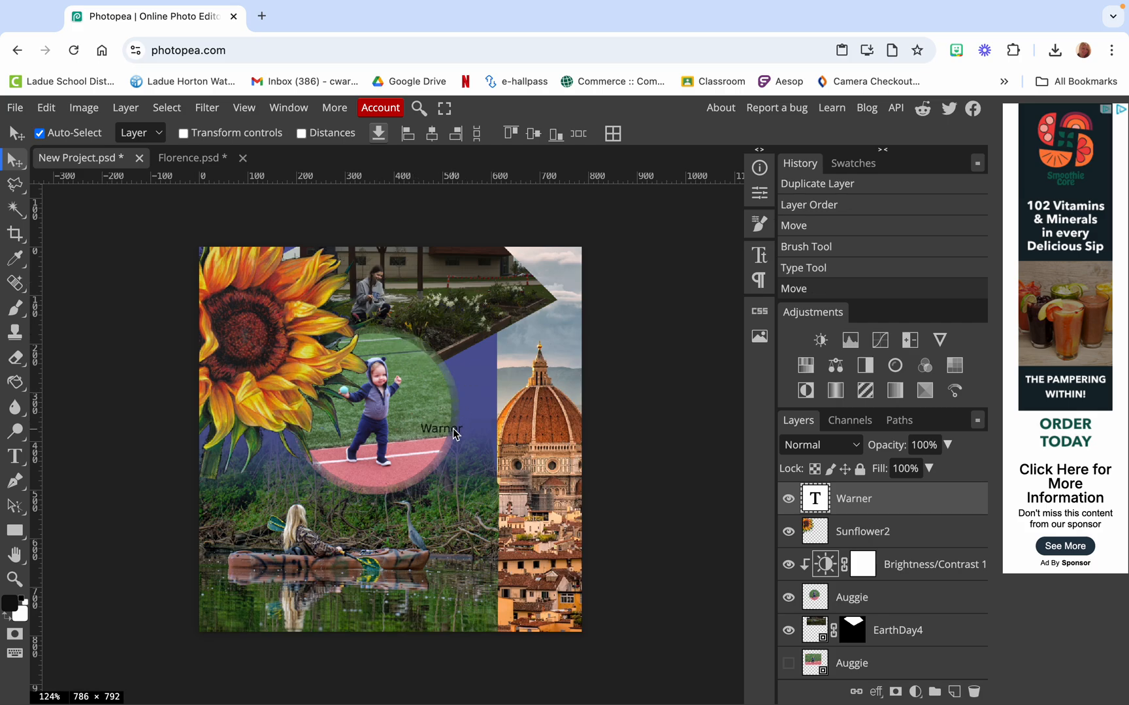
Step: Scale the surname text to about 281% with Free Transform, centred at about X 577 px, Y 366 px
click(83, 107)
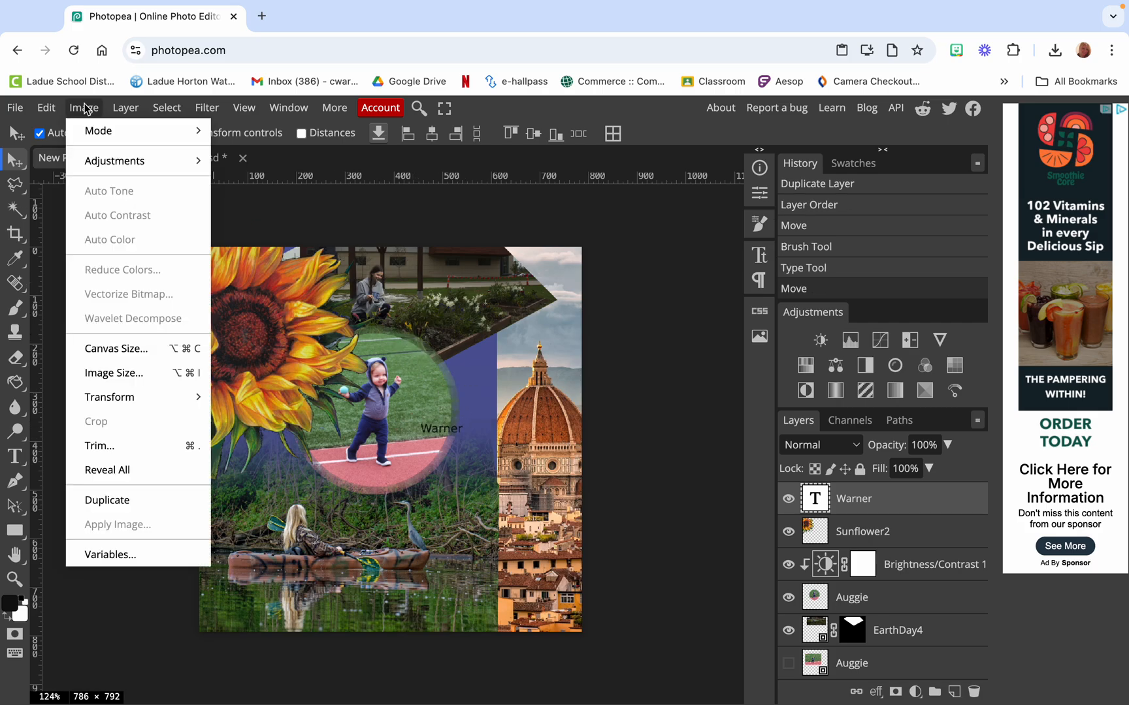
mouse_move(46, 107)
click(104, 465)
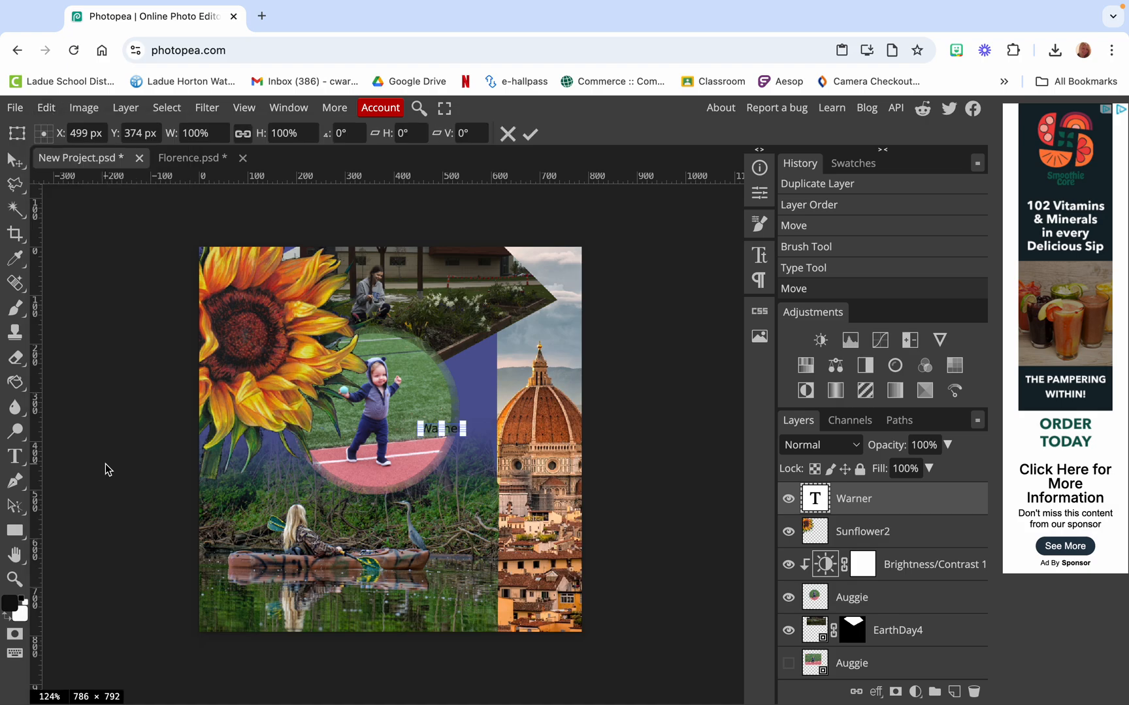
drag(466, 426, 540, 412)
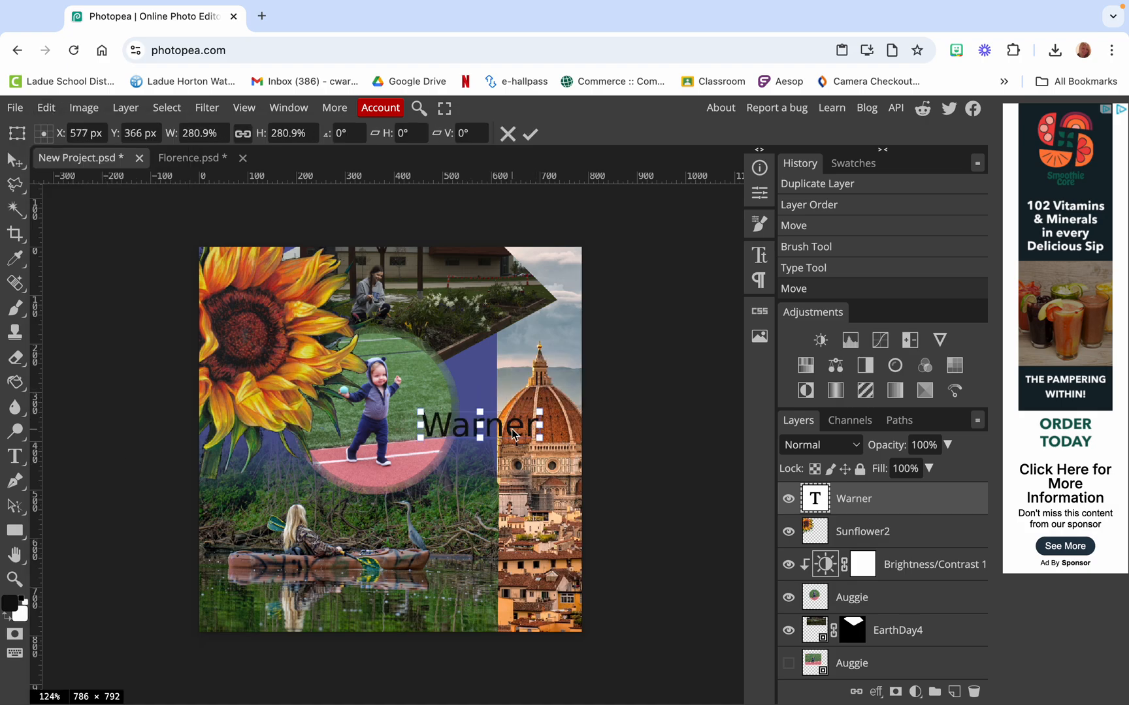
key(Return)
Step: Set the surname text's font size to 83 px
double_click(510, 435)
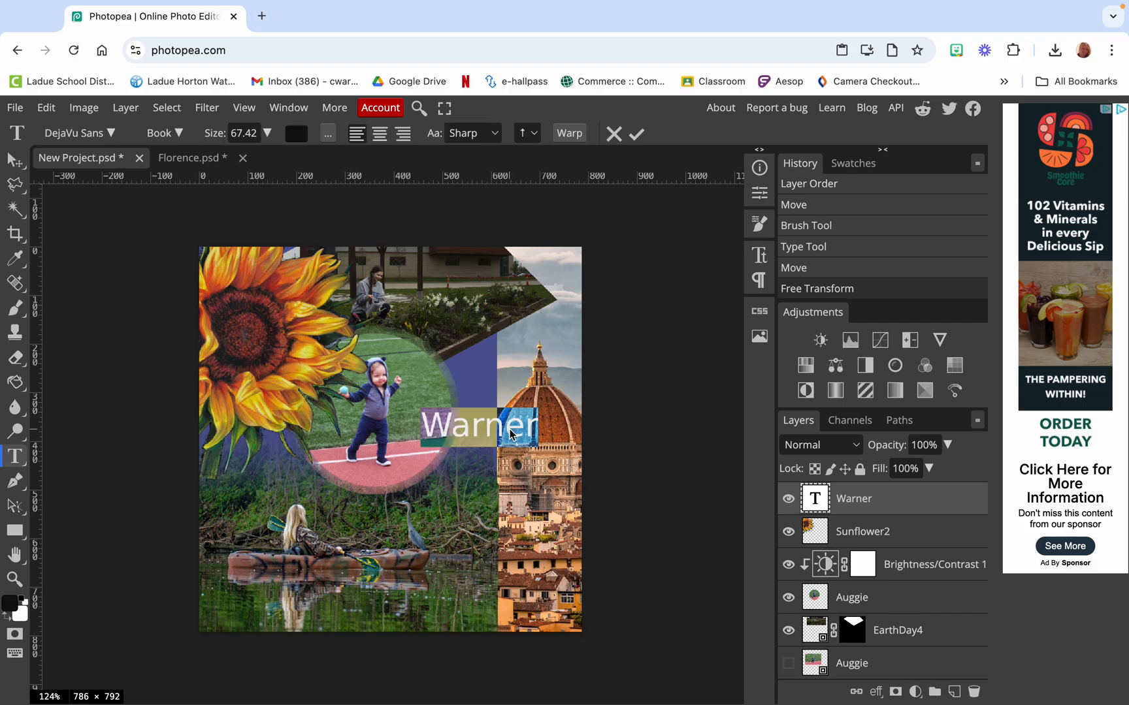
click(254, 132)
click(266, 134)
drag(248, 158, 255, 159)
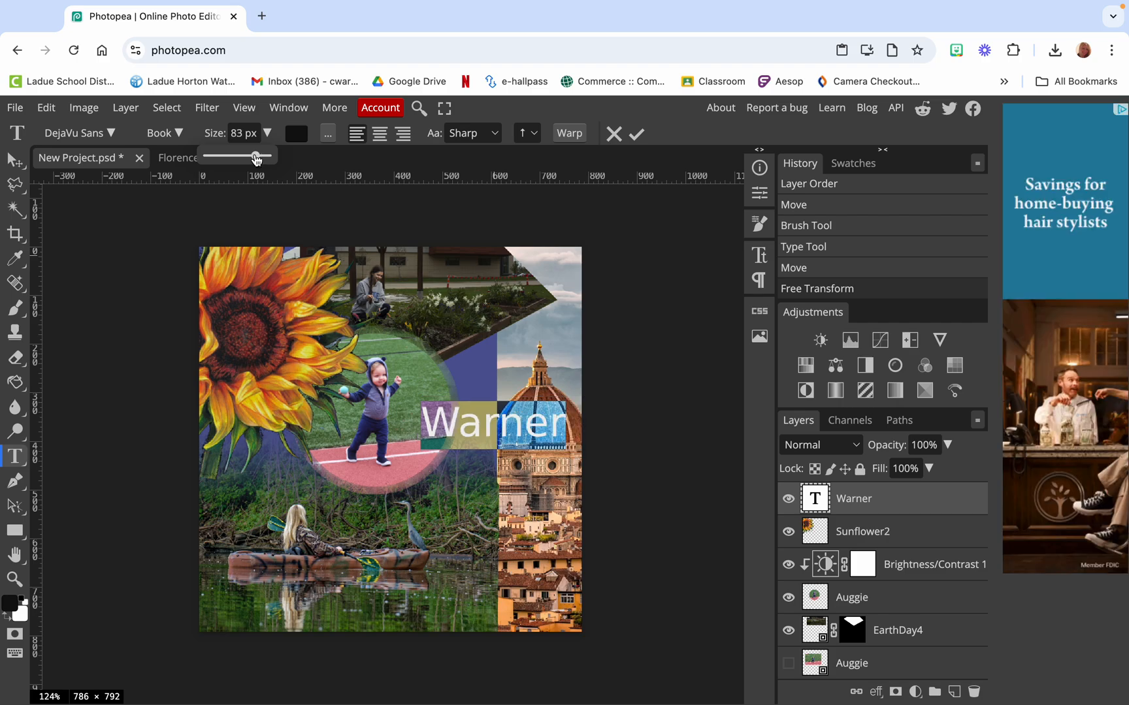
Step: Try the Dearest Outline font on the surname text and shift it slightly left toward the child photo
click(108, 133)
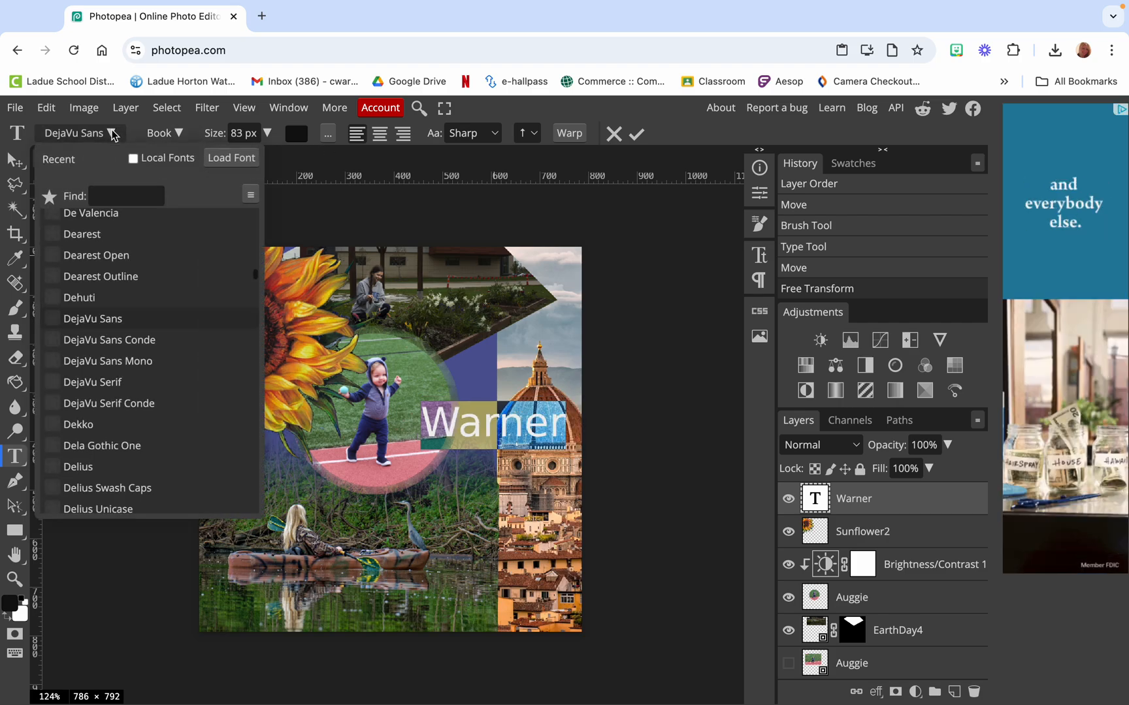
click(182, 280)
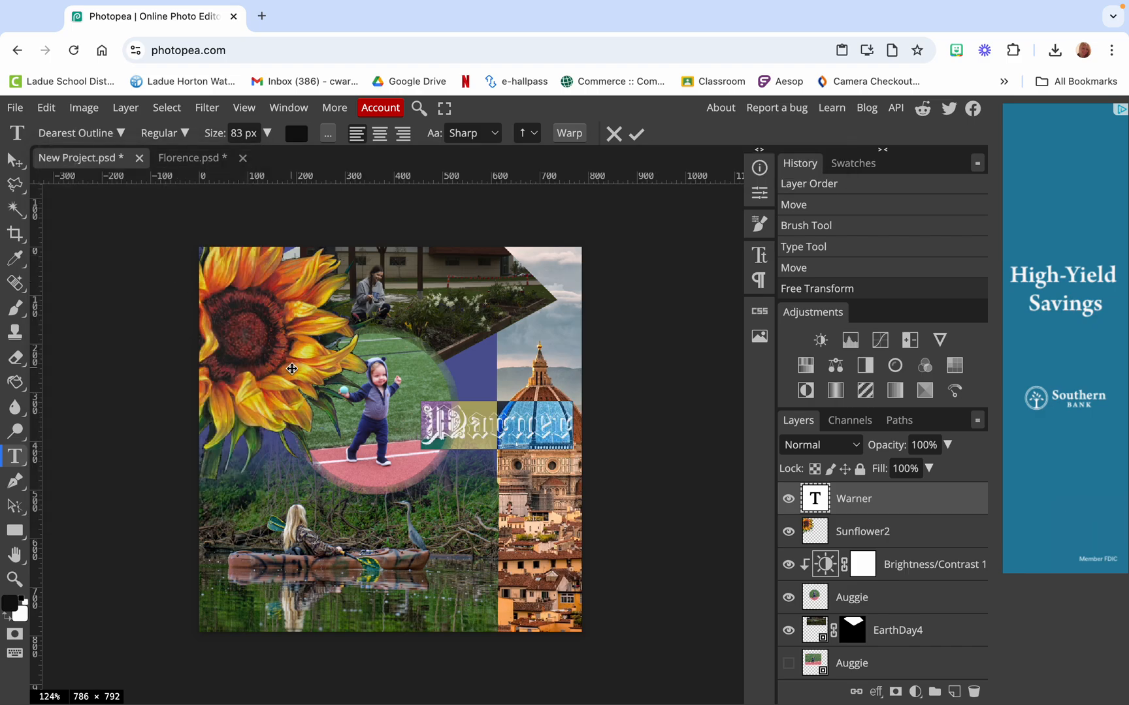
click(15, 158)
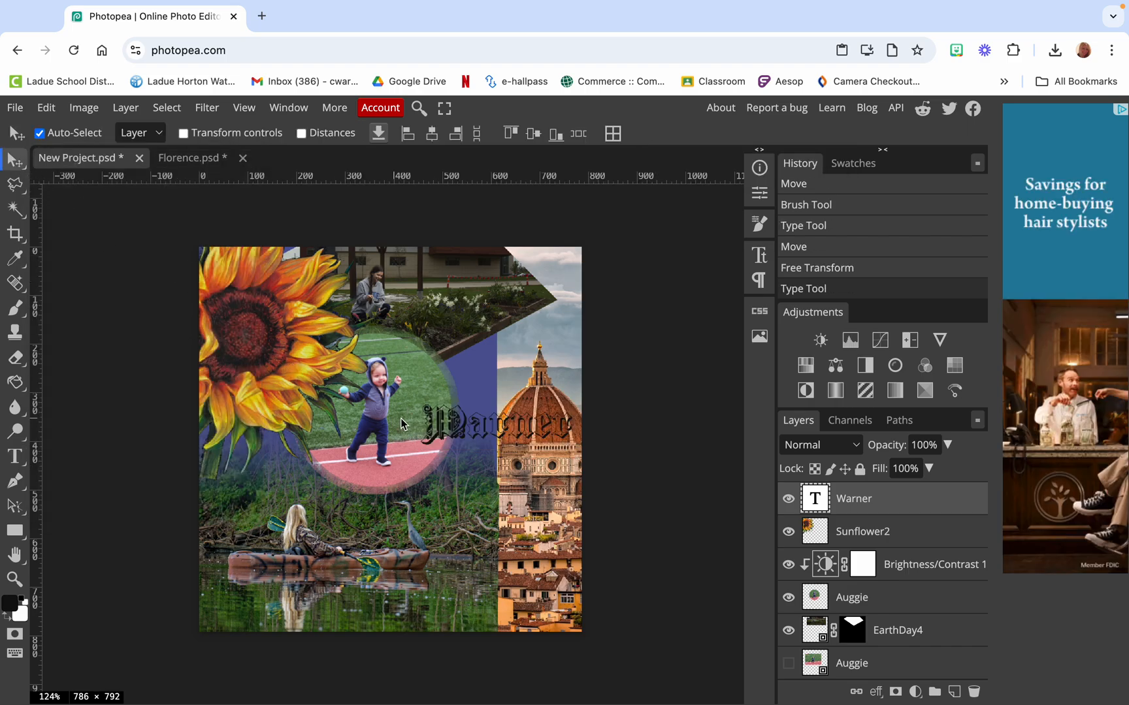
mouse_move(542, 428)
mouse_down()
mouse_move(503, 480)
mouse_move(522, 422)
mouse_up()
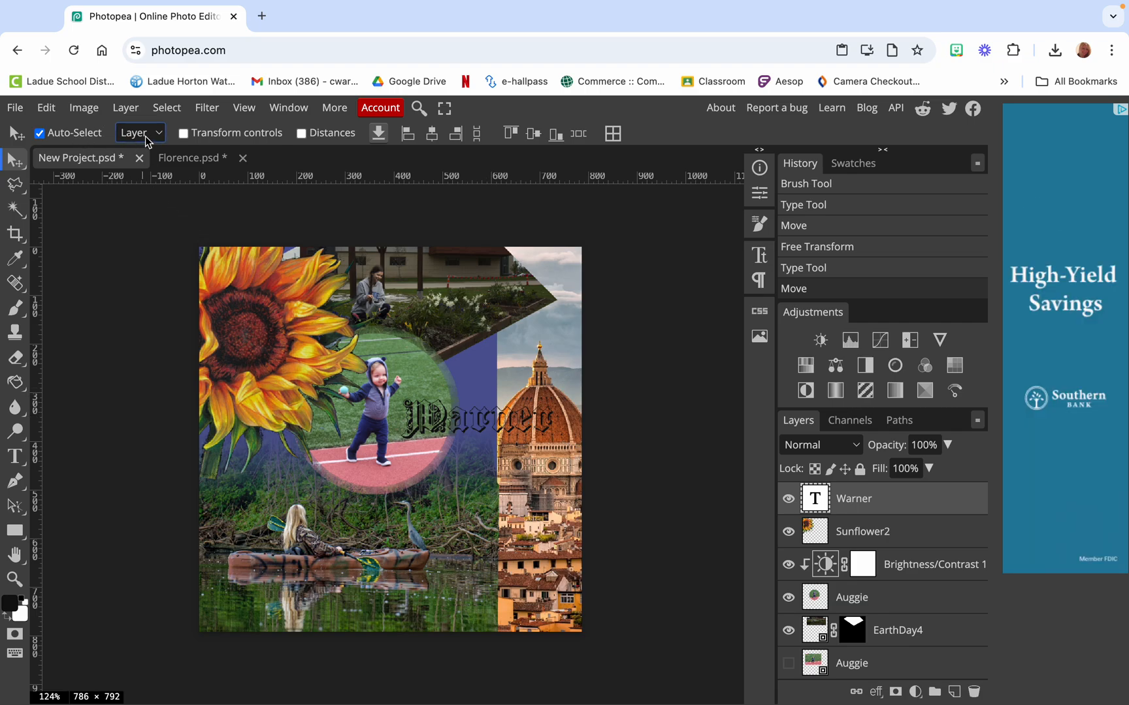
Step: Change the surname text's font to Dearest and move it slightly up and right, across the blue area and the dome
double_click(456, 417)
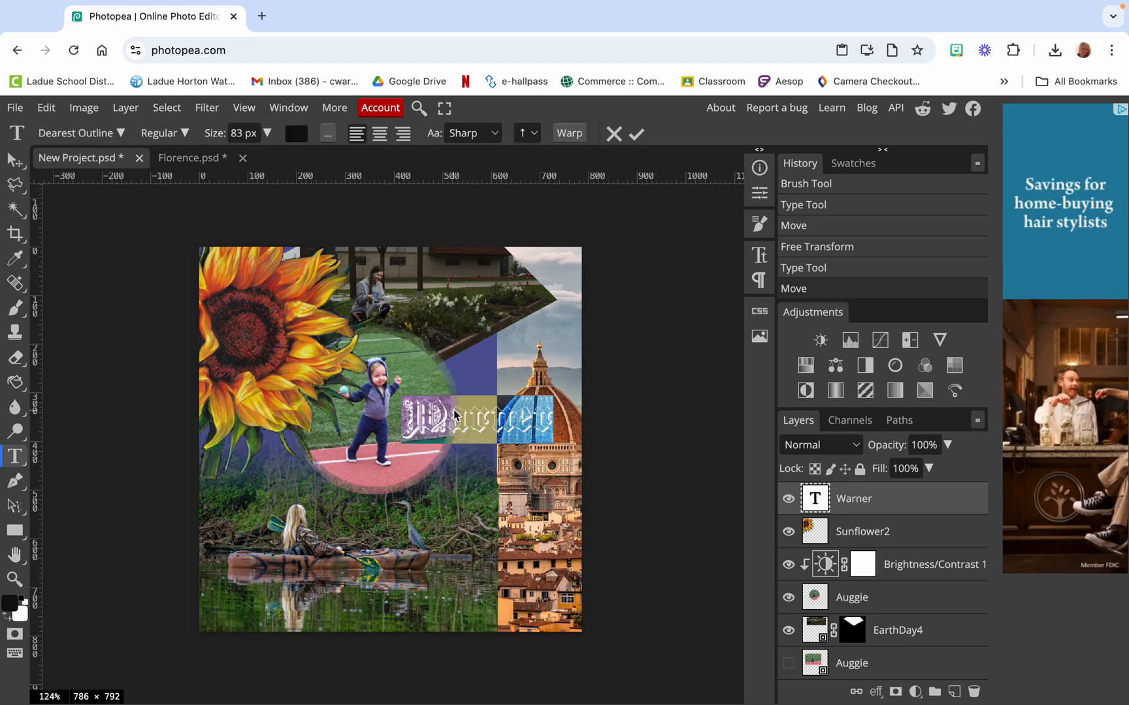
click(108, 140)
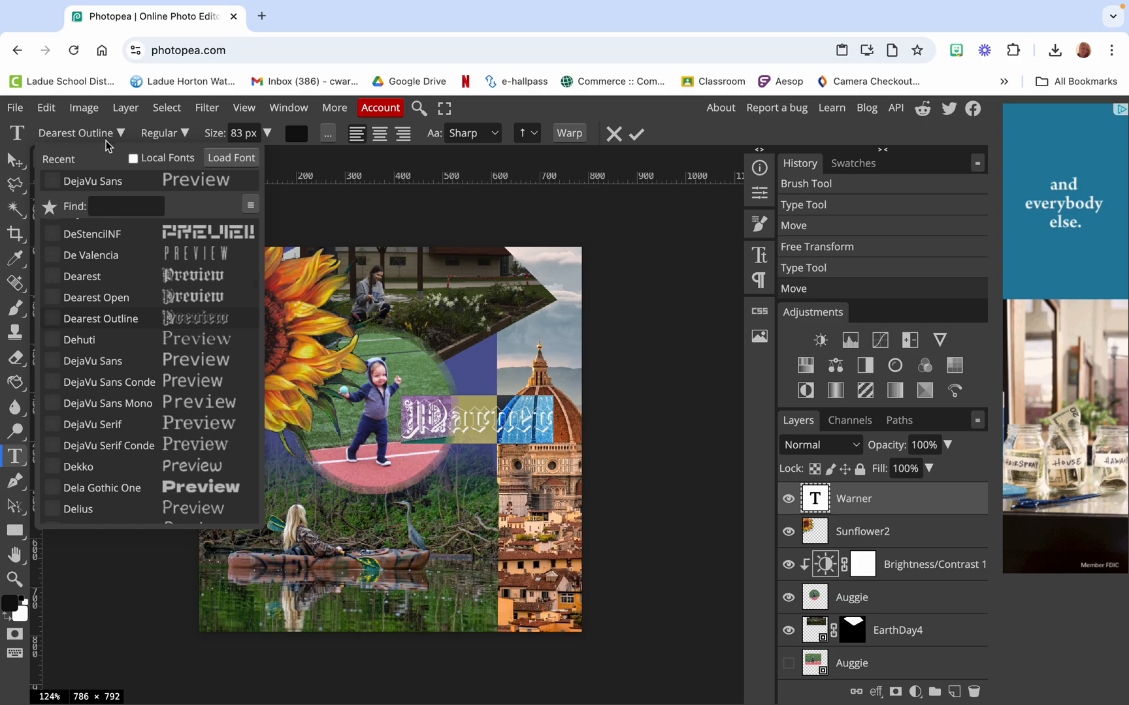
click(154, 278)
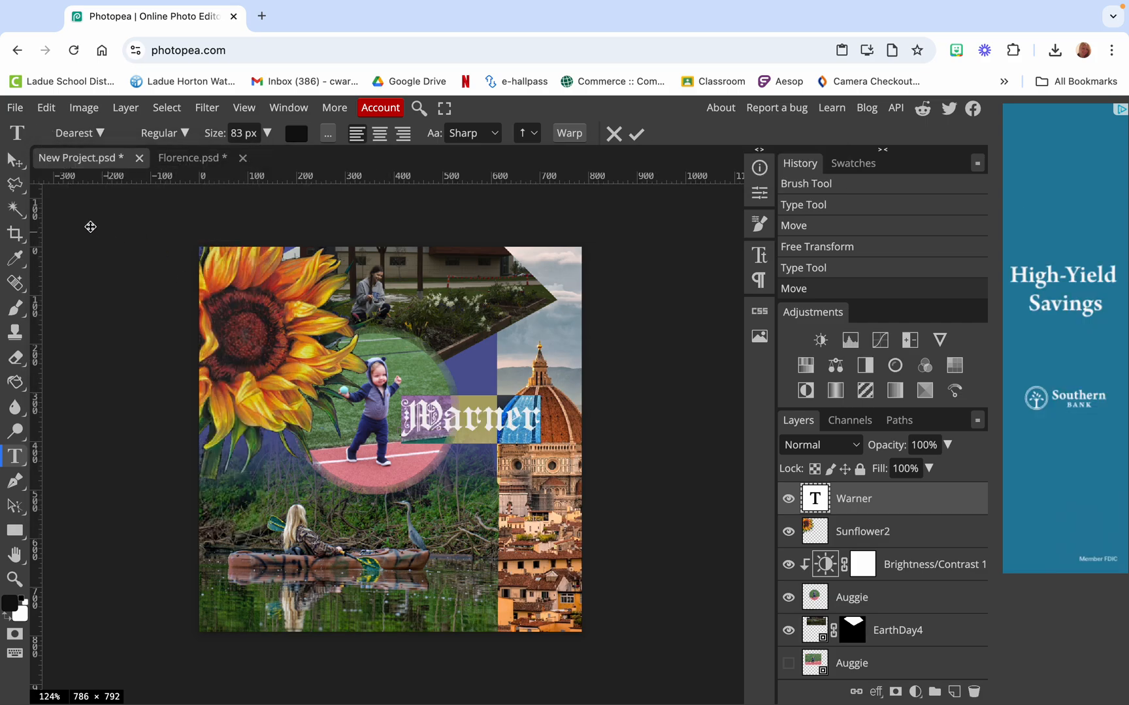
click(14, 160)
drag(514, 423, 526, 400)
Step: Change the surname text's colour to bright green 27d512 and move it slightly down and left
double_click(512, 398)
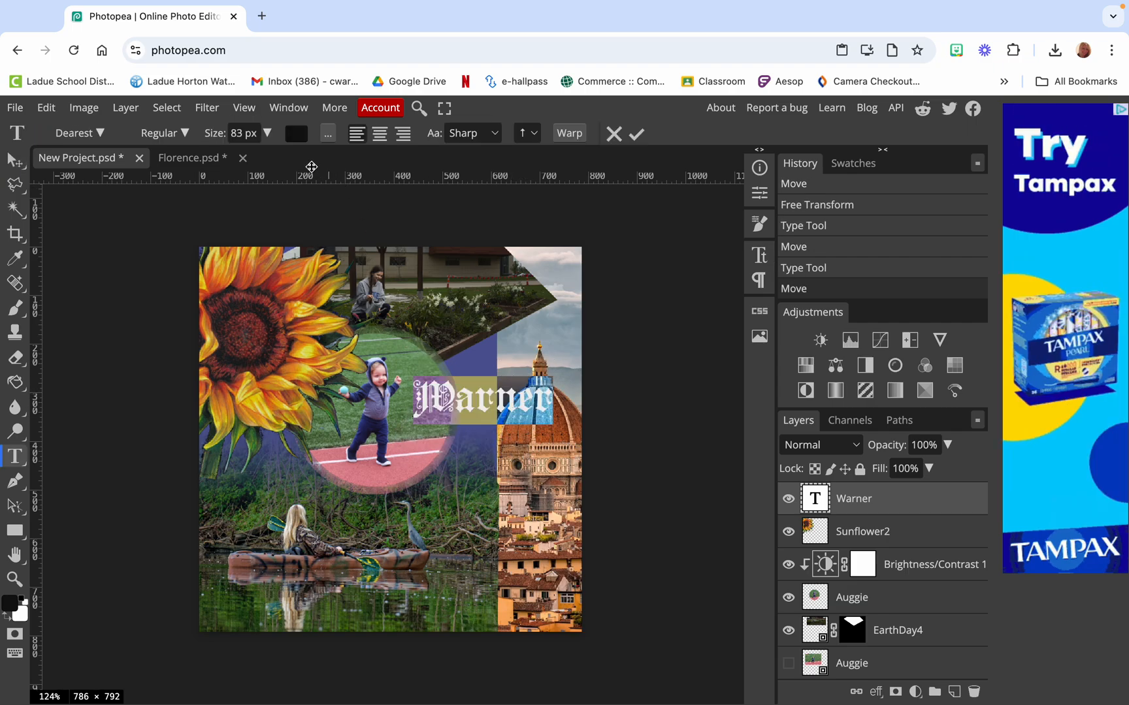
click(296, 133)
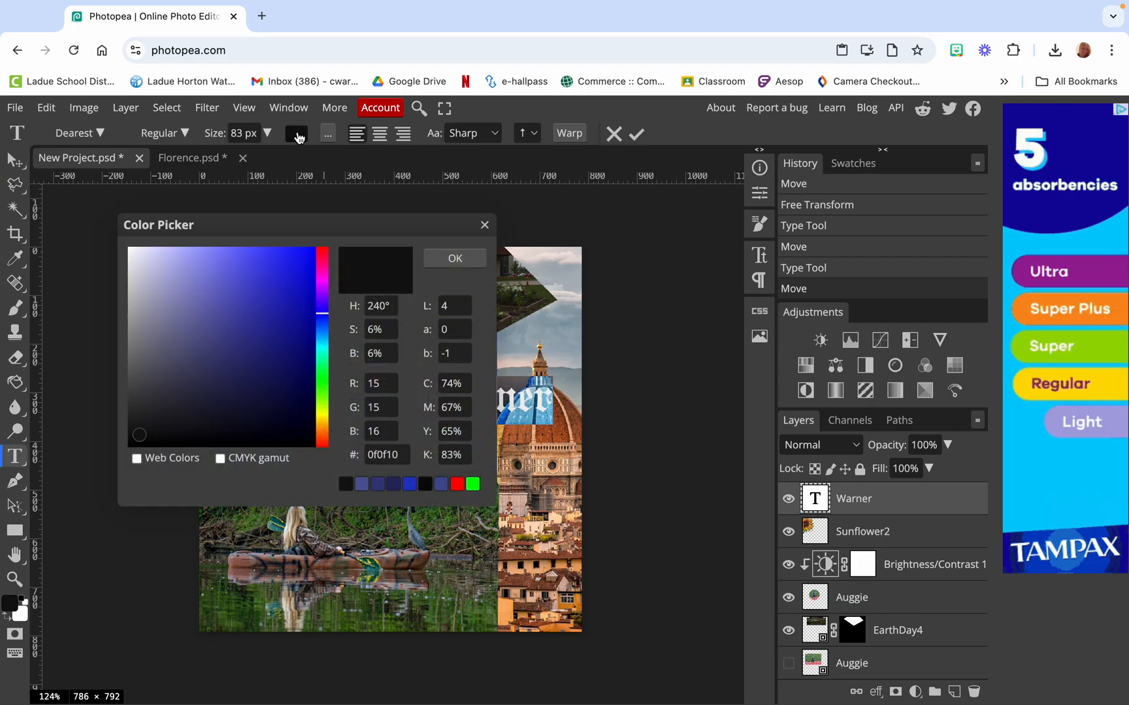
click(322, 383)
click(285, 360)
click(299, 282)
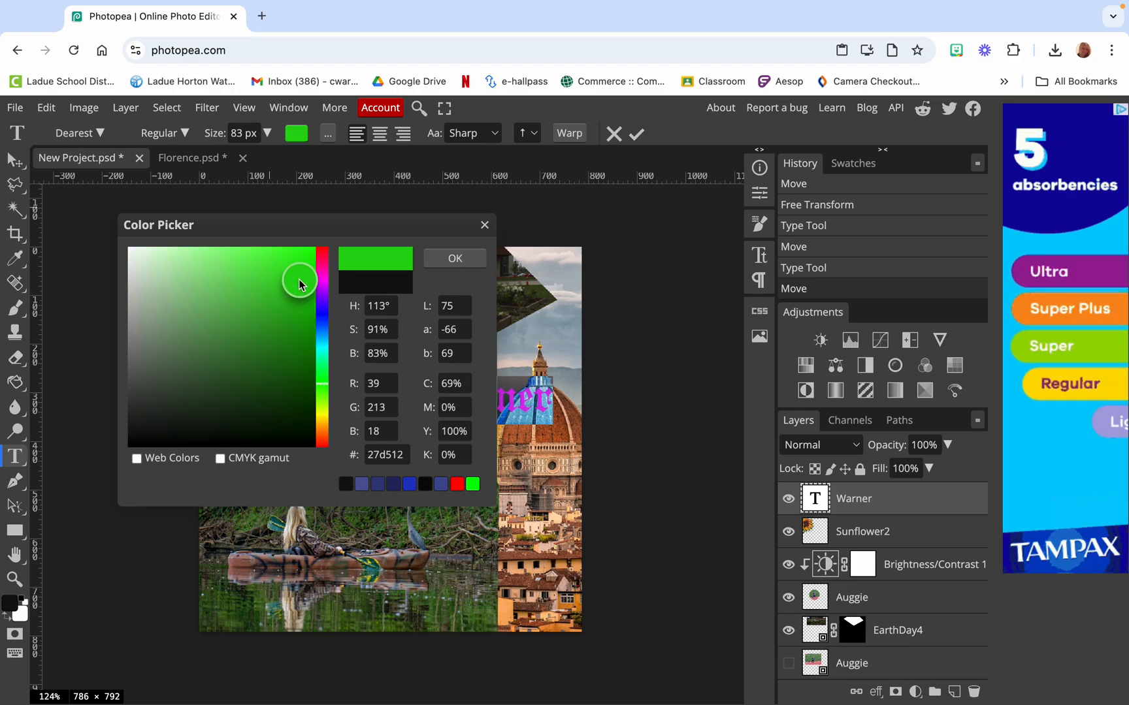
click(447, 258)
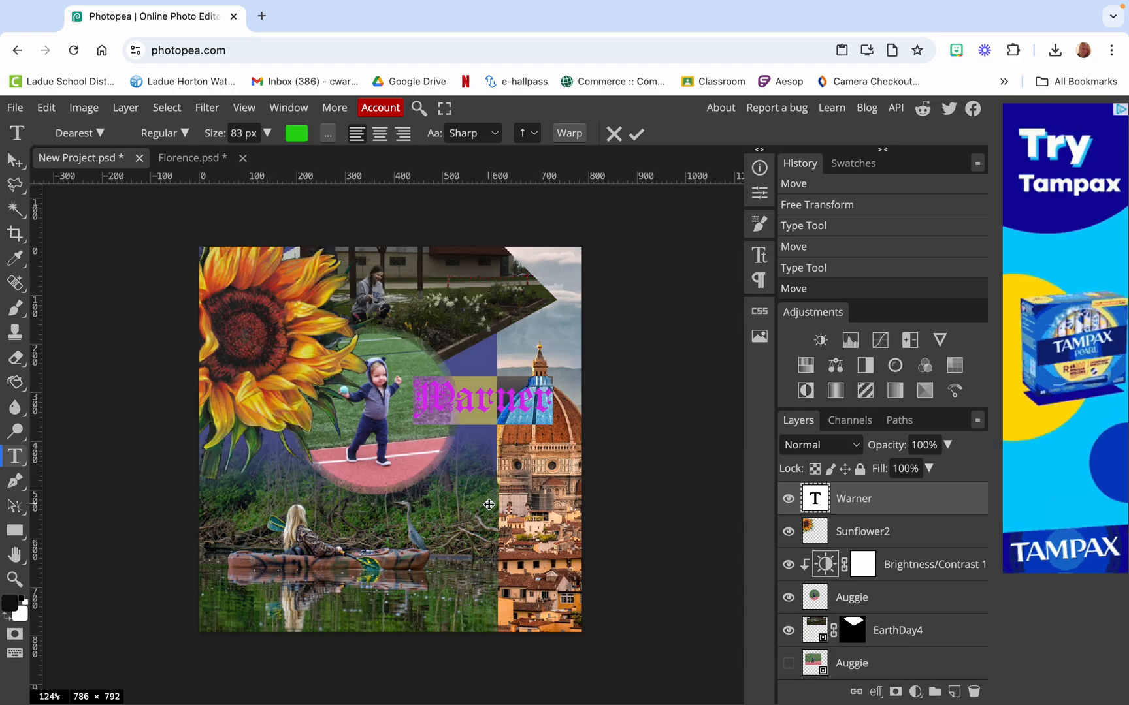
click(16, 159)
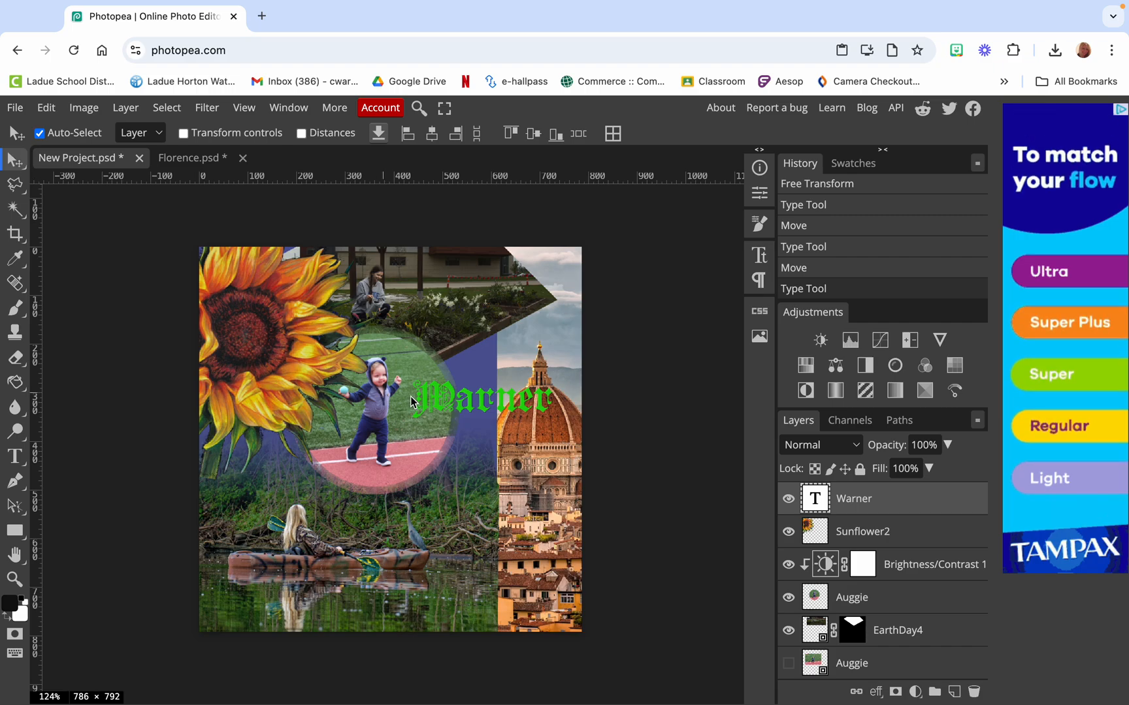
drag(519, 402, 501, 433)
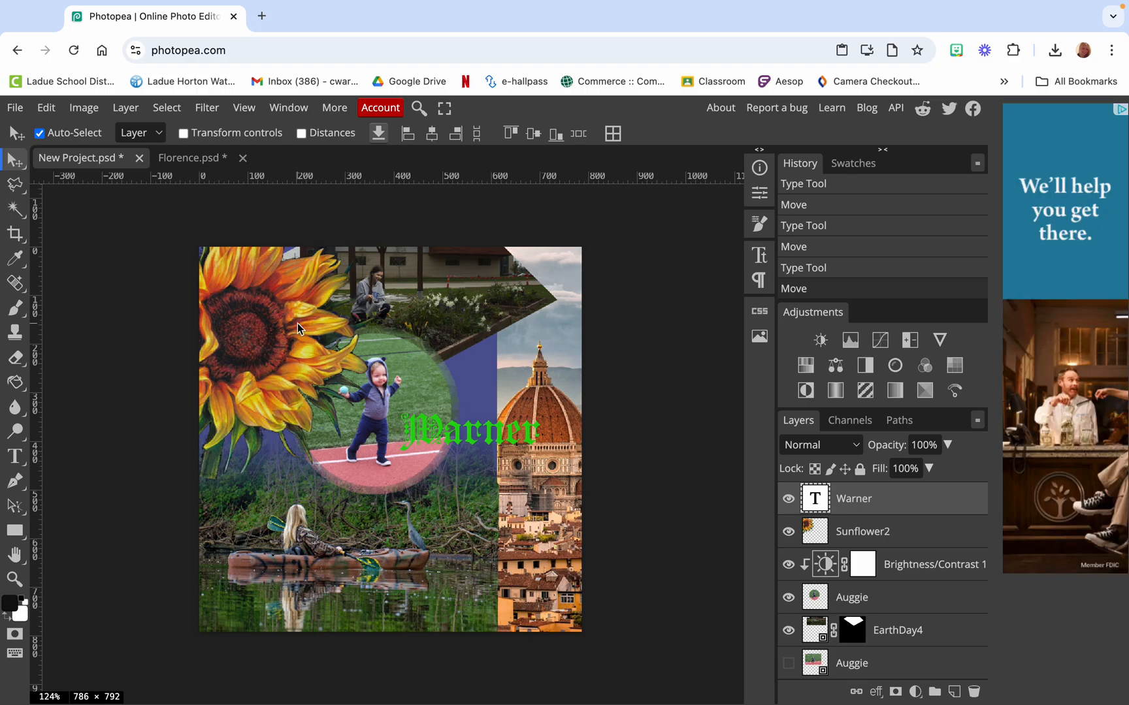
Step: Select the surname's green letters with the Magic Wand at tolerance 16, non-contiguous, and add a new empty layer above the text
click(16, 208)
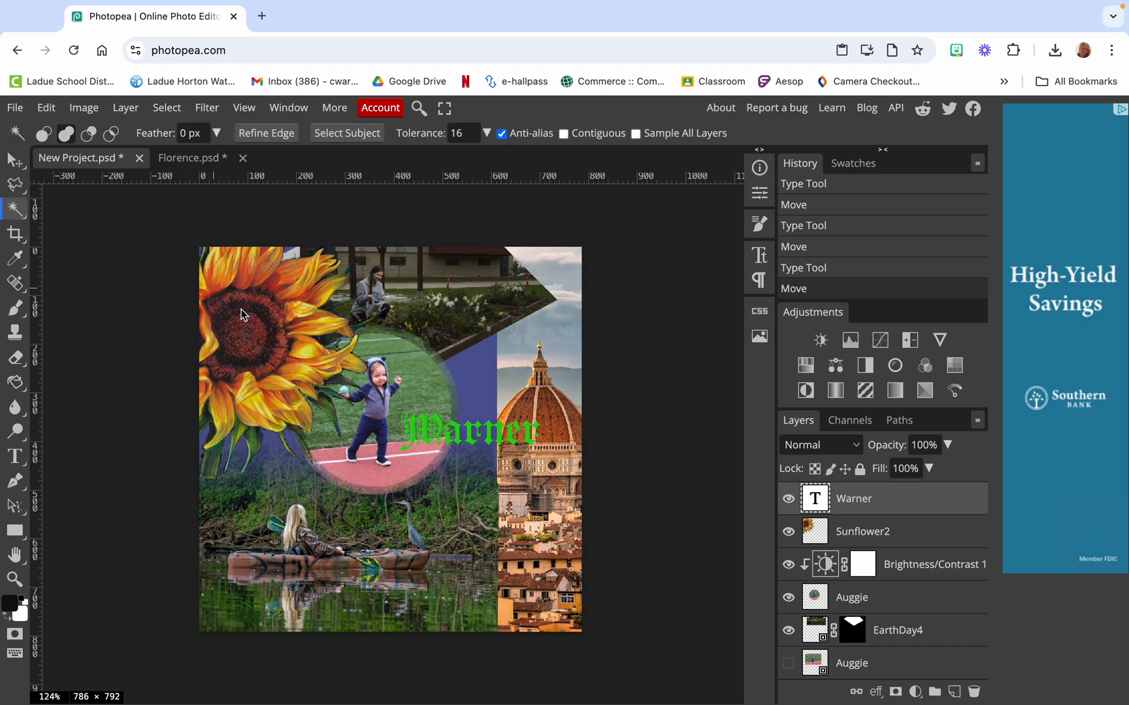
click(437, 426)
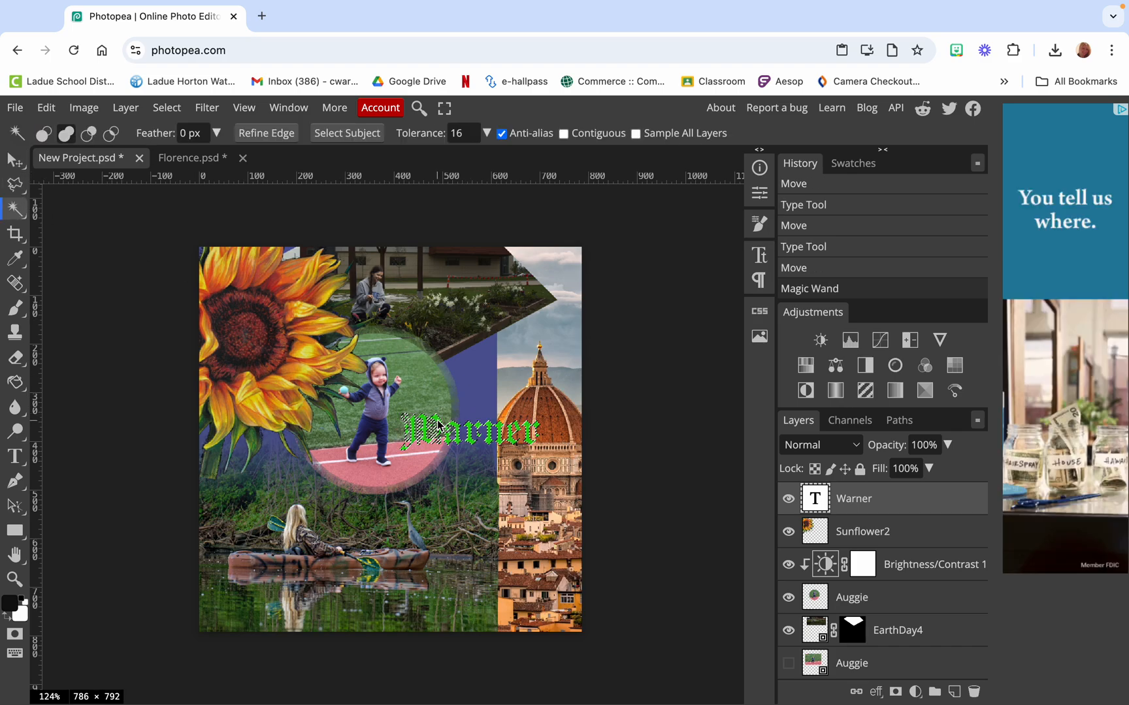
click(563, 134)
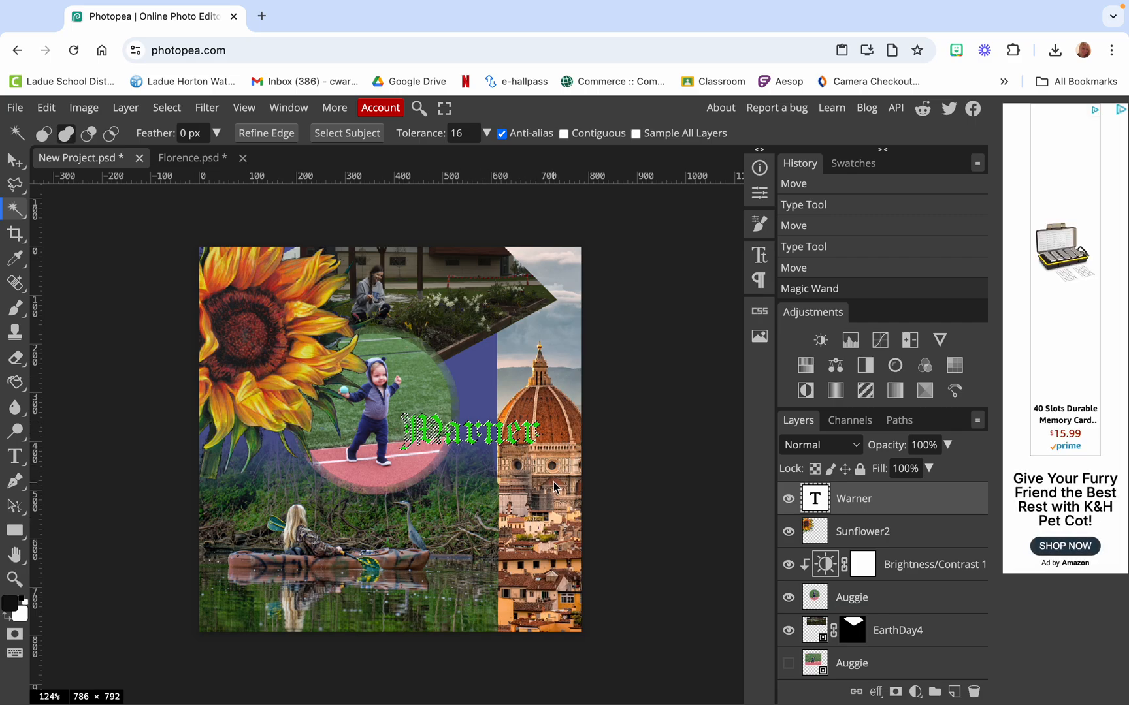
click(954, 692)
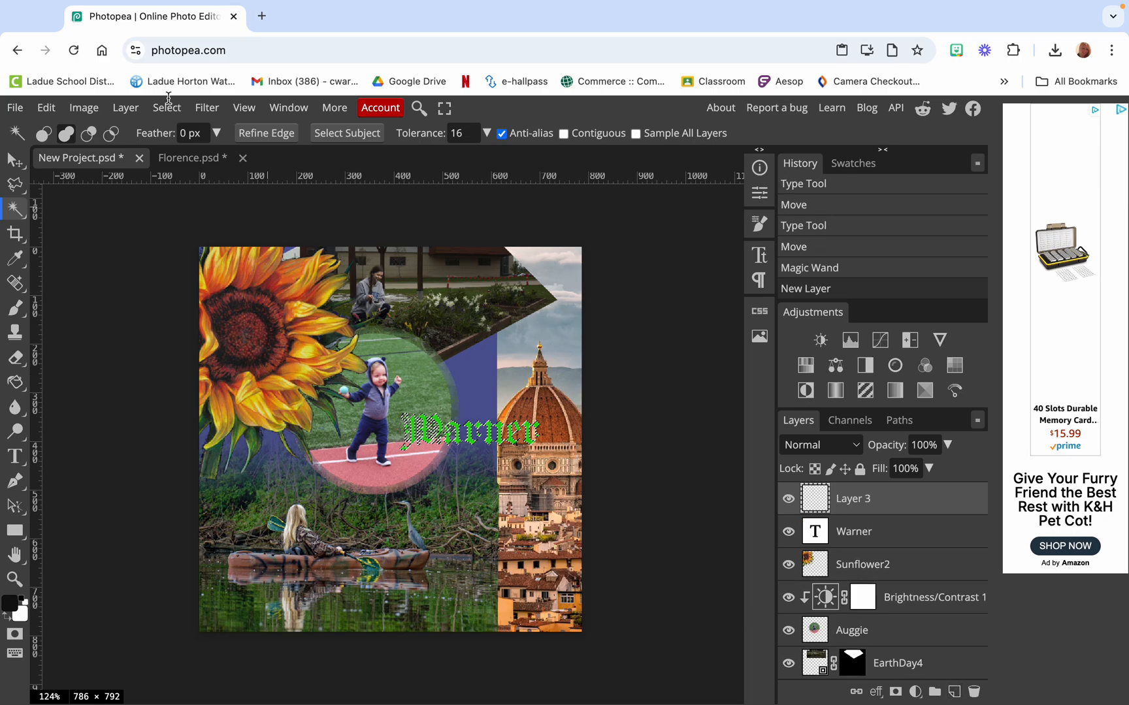
Step: Place the image JackO.jpg from the Collage folder into the collage
click(15, 108)
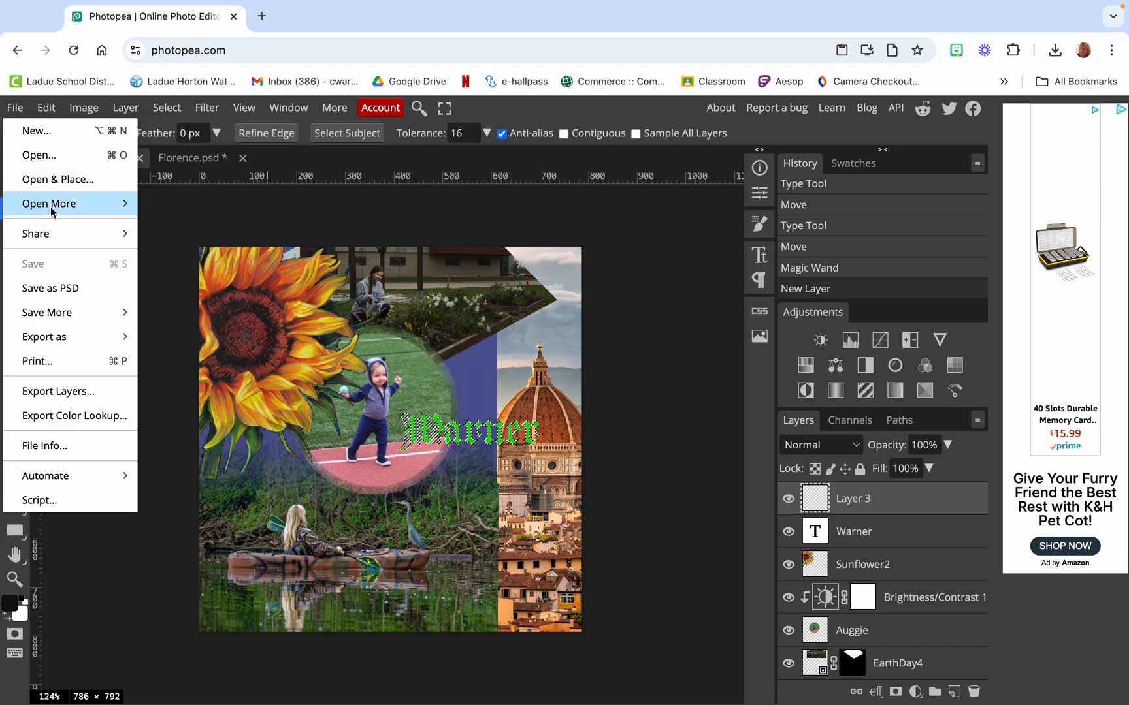
mouse_move(52, 210)
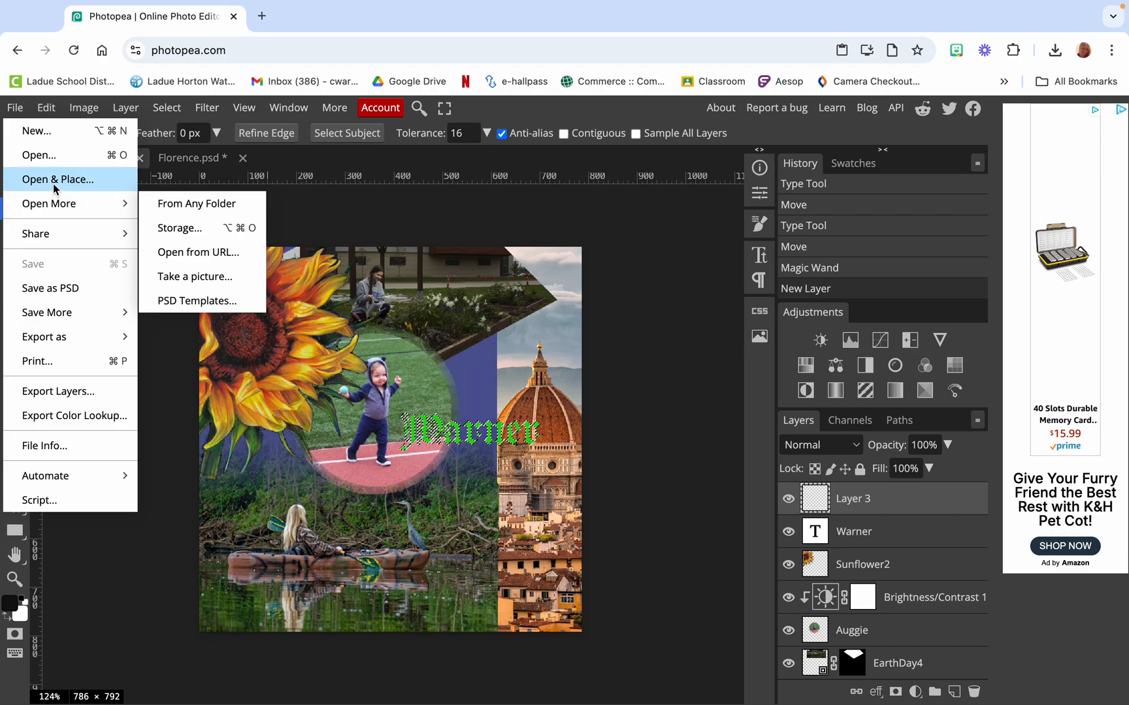
click(53, 183)
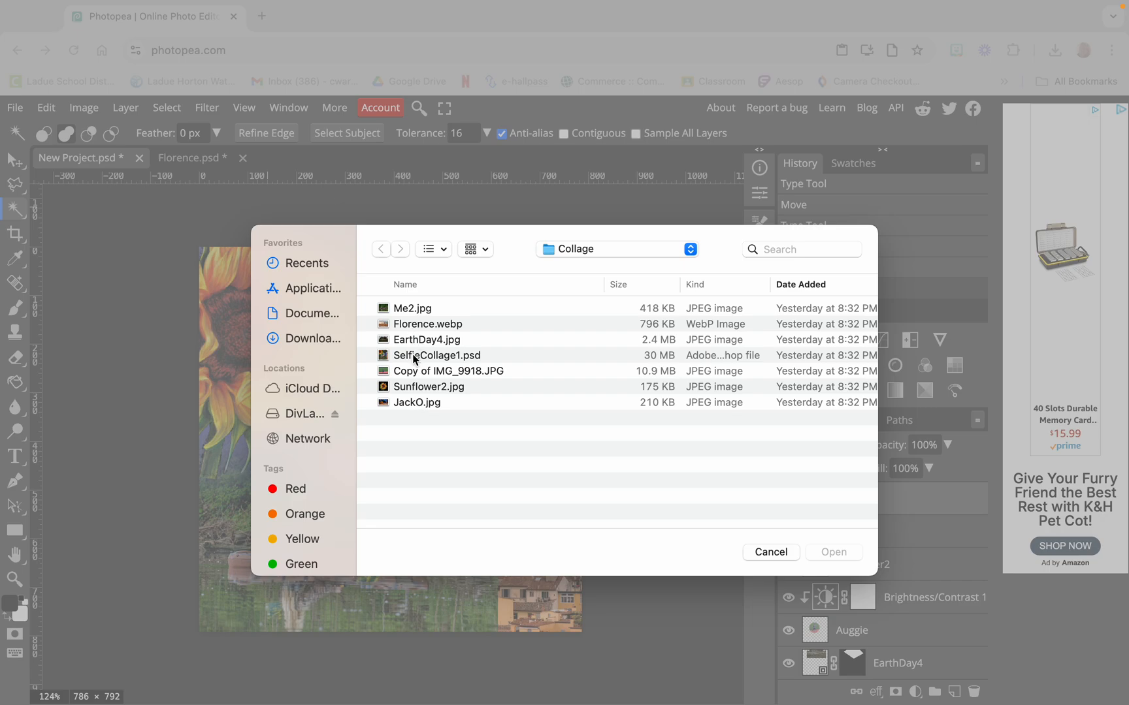
click(410, 401)
click(837, 553)
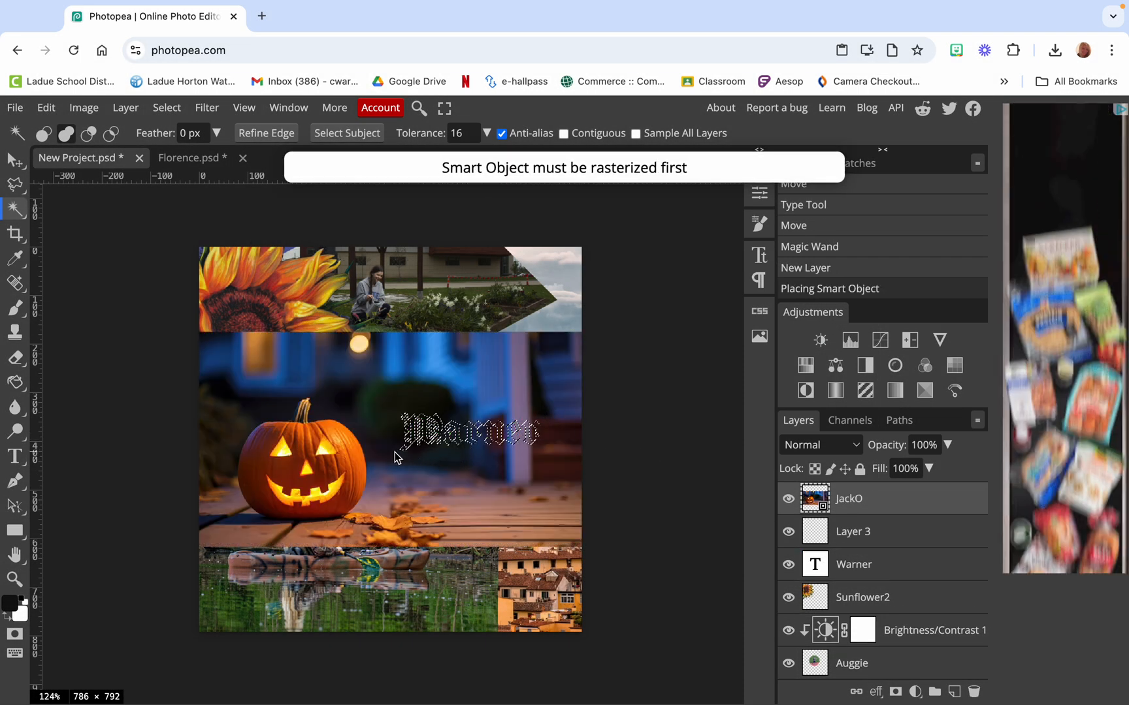
Step: Try Magic Wand selections on the pumpkin photo and clear them together with the letter-shaped selection
click(359, 479)
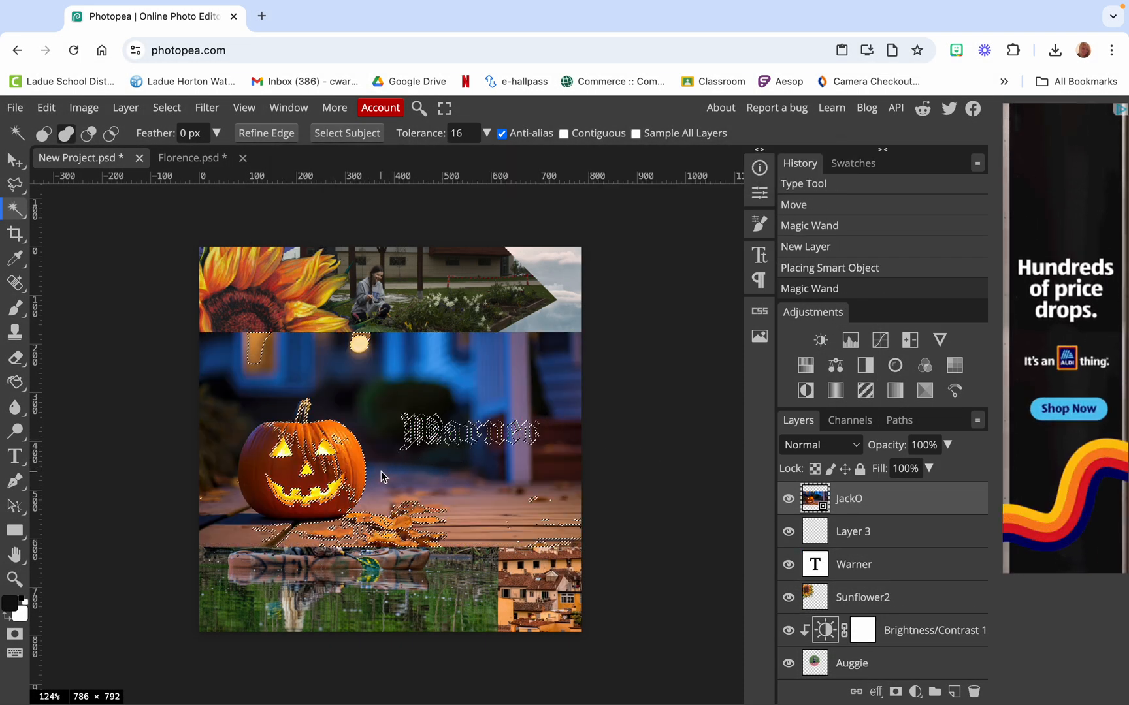
key(ctrl+d)
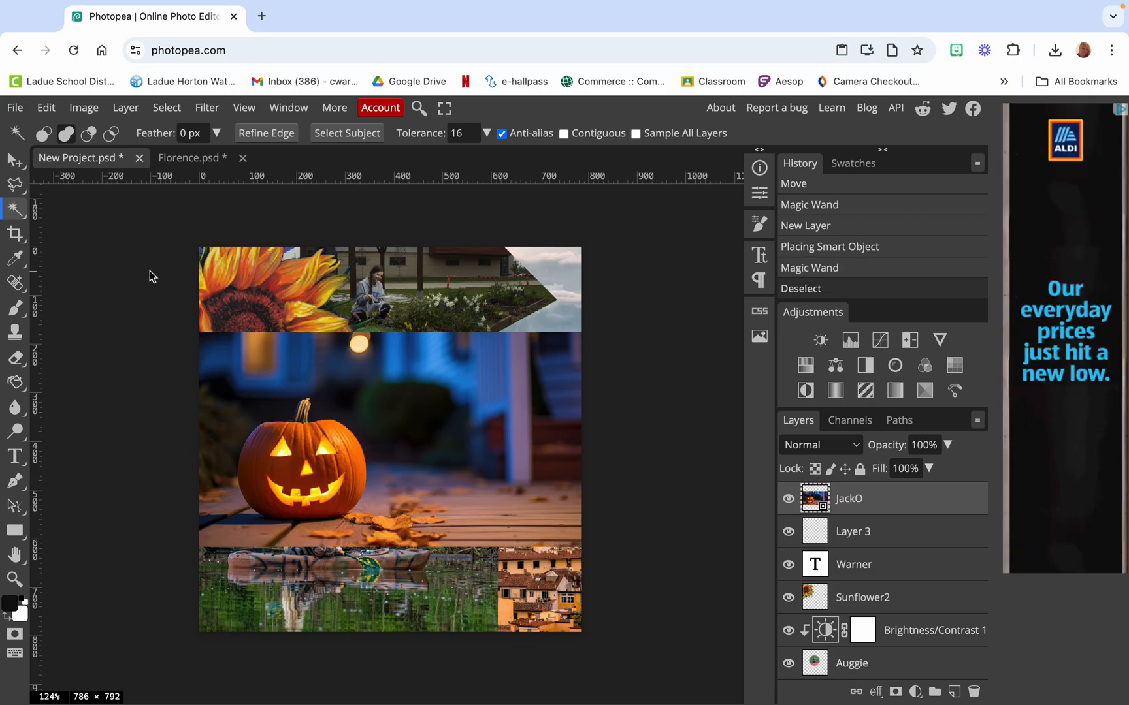
click(484, 436)
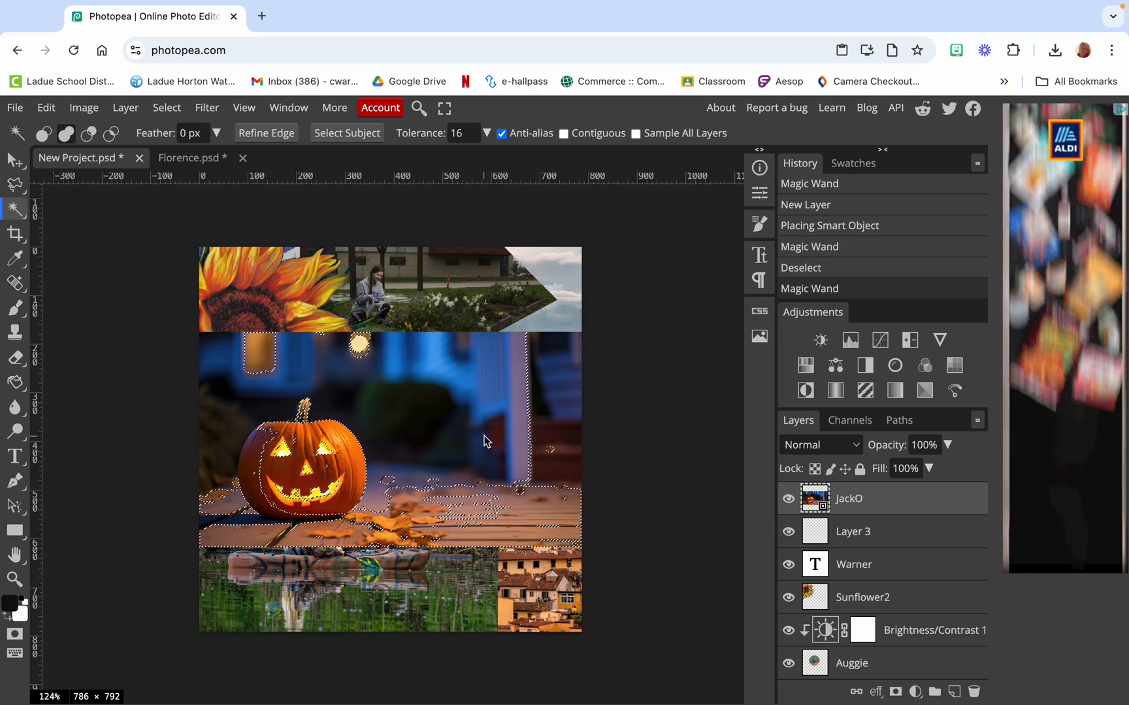
key(ctrl+d)
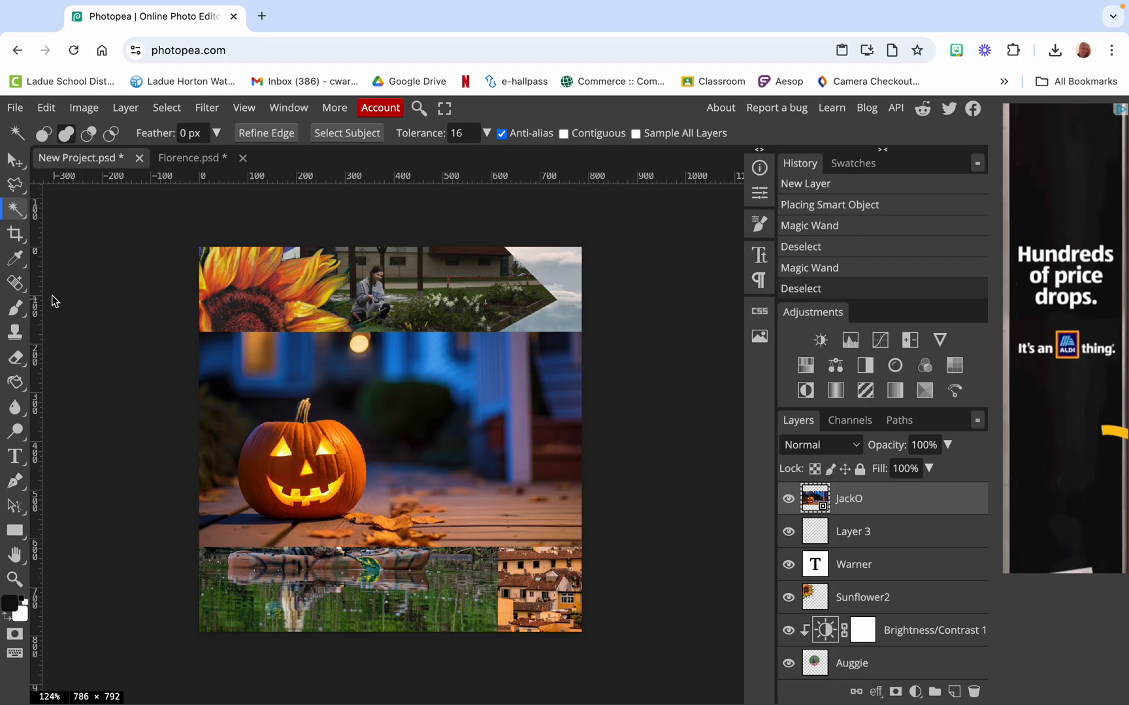
Step: Put the surname text layer above JackO and move the photo right and slightly up so the pumpkin sits behind the letters
click(15, 161)
drag(352, 369, 482, 353)
drag(864, 560, 864, 491)
drag(491, 458, 521, 458)
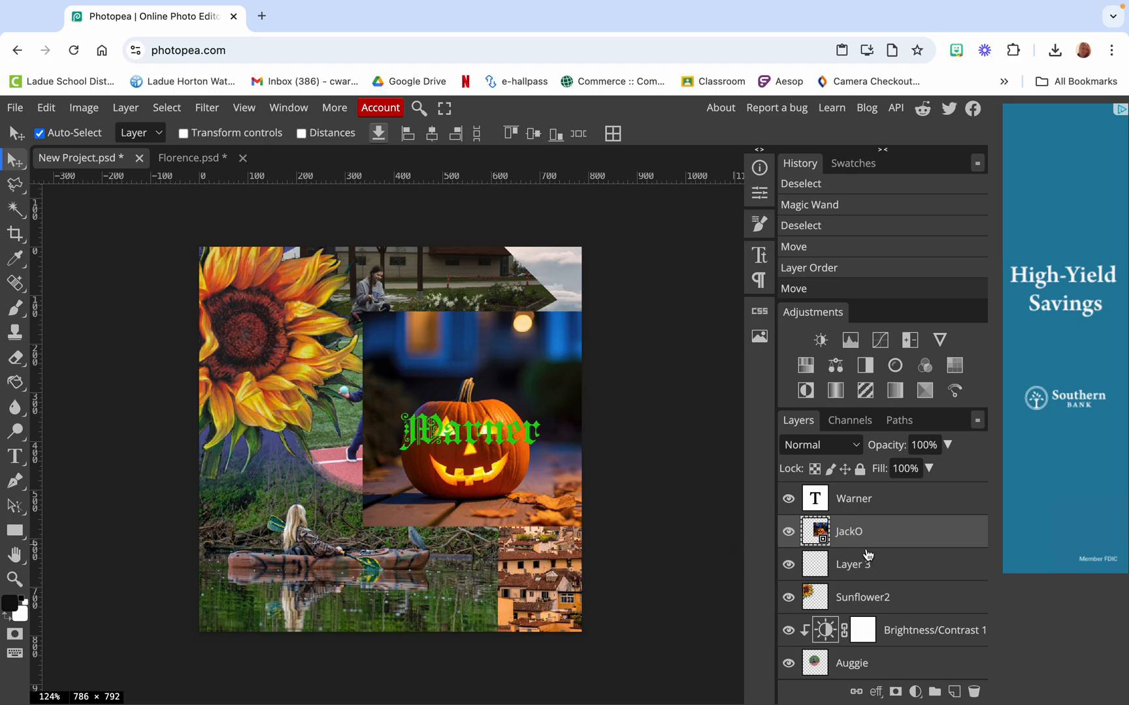
Step: Select the surname's green letters with the Magic Wand, make JackO the active layer and hide the text layer
click(834, 508)
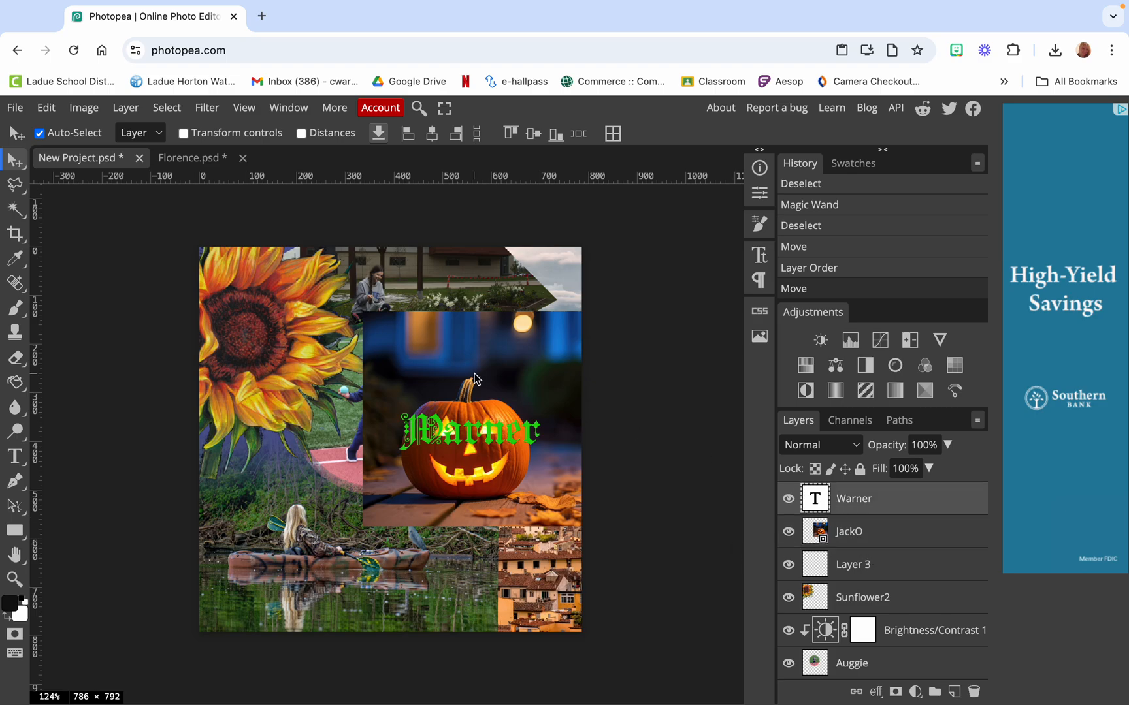
click(13, 212)
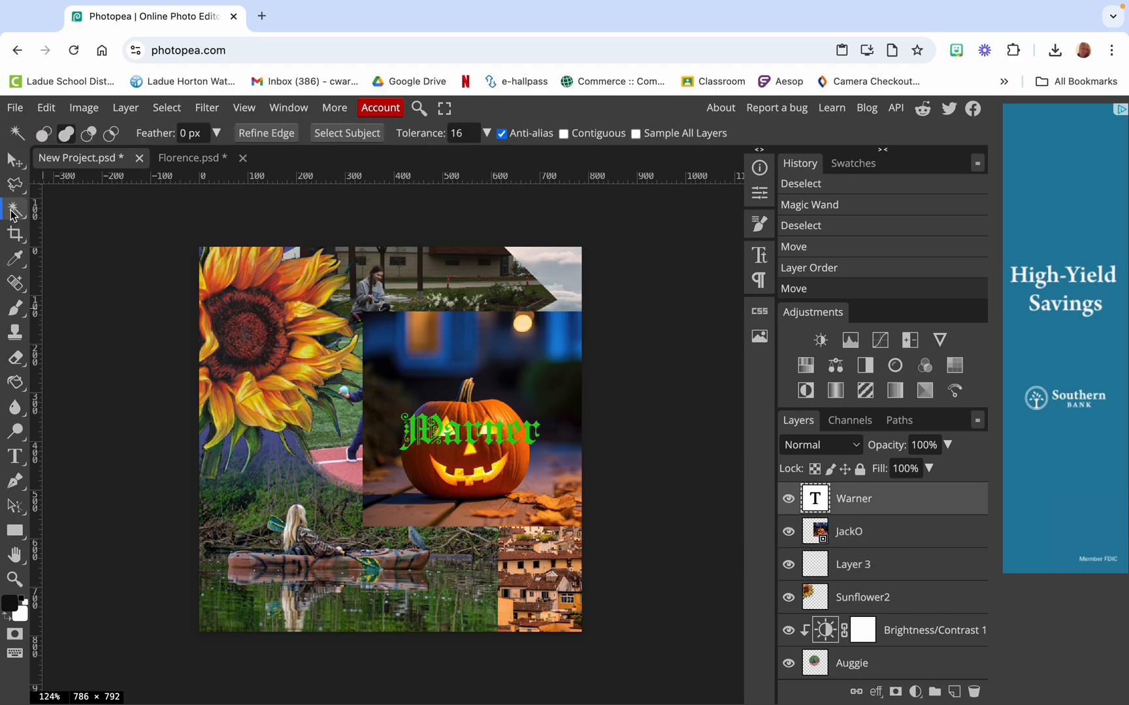
click(438, 419)
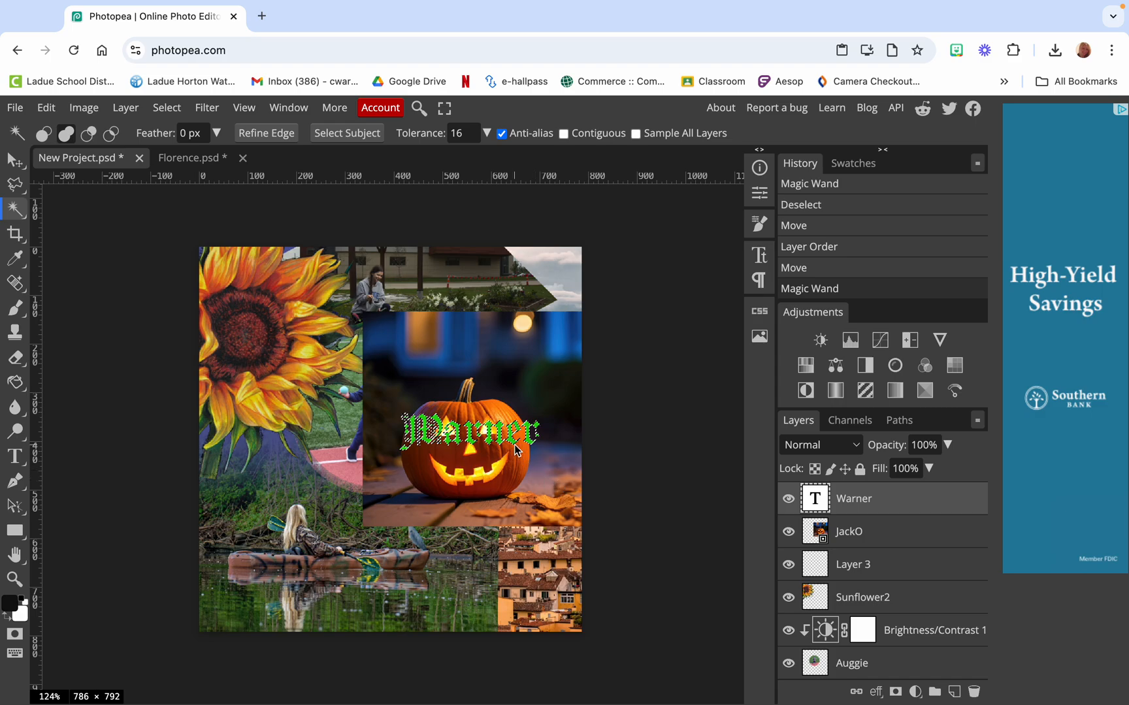
click(858, 531)
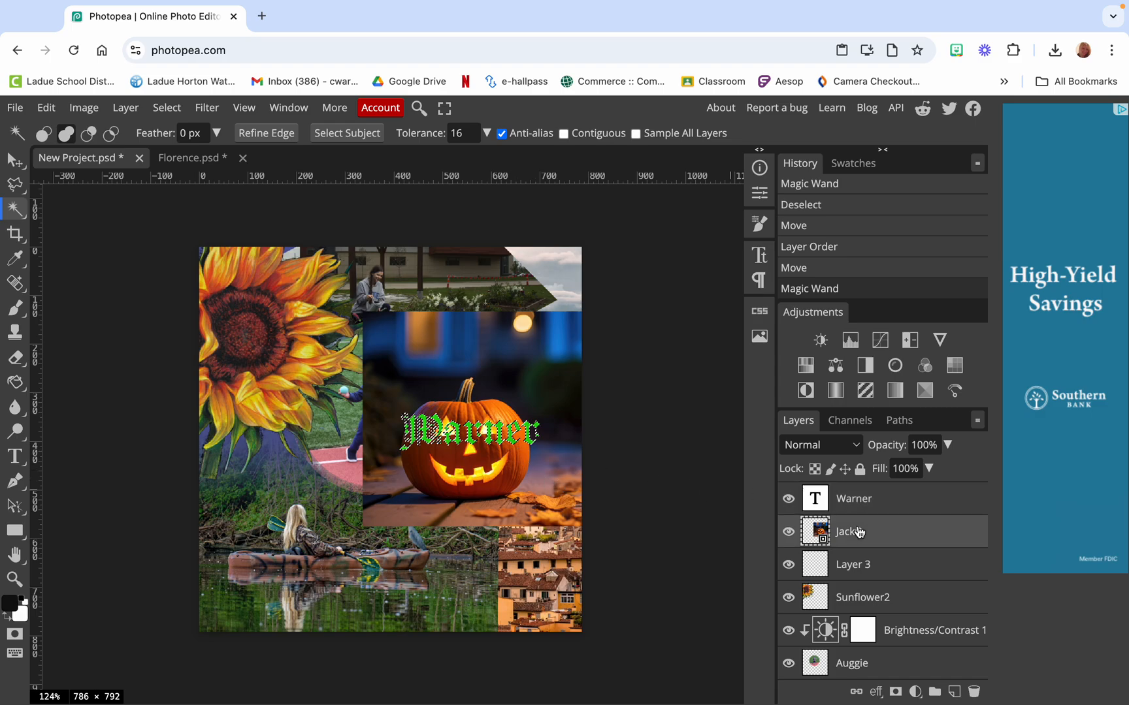
click(789, 500)
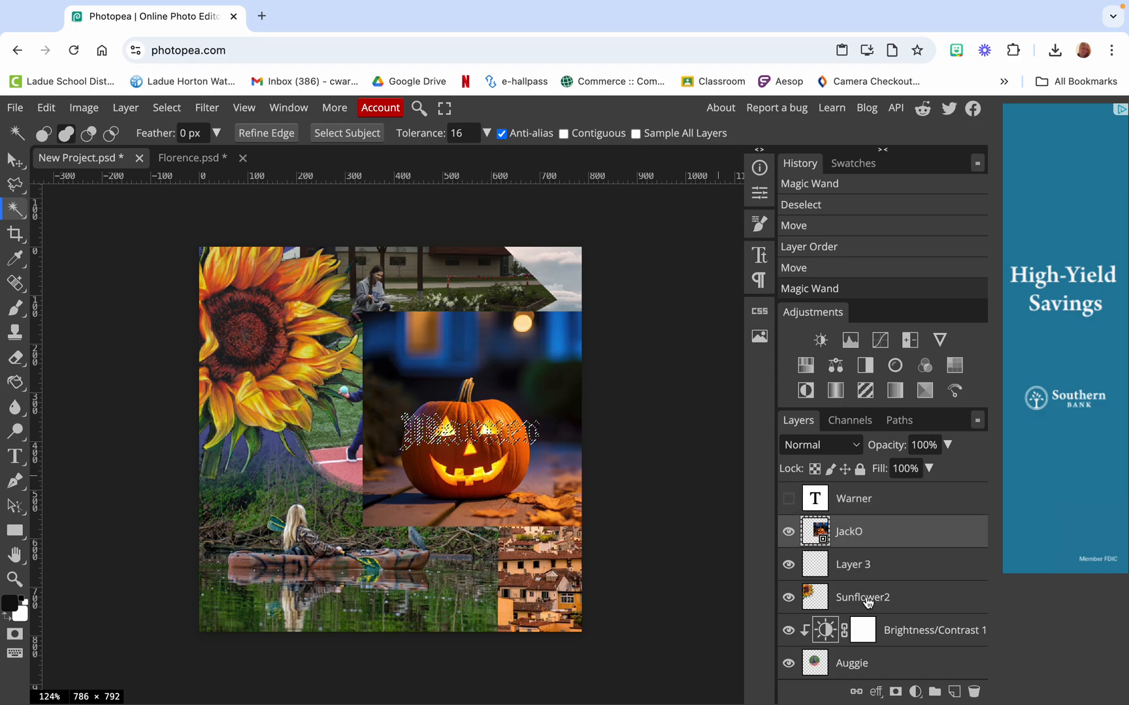
Step: Mask the JackO photo to the selected letter shapes and move the pumpkin-filled surname slightly up and right
click(896, 693)
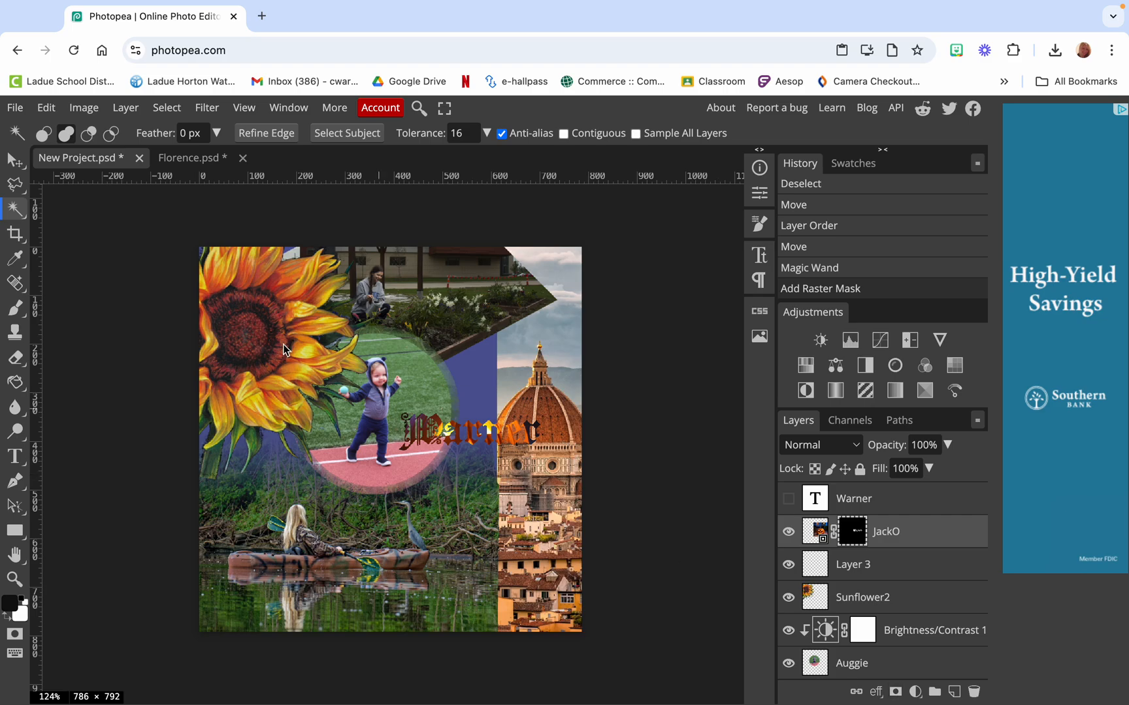
click(11, 162)
mouse_move(489, 442)
mouse_down()
mouse_move(457, 480)
mouse_move(396, 501)
mouse_move(391, 491)
mouse_move(487, 382)
mouse_move(493, 298)
mouse_move(501, 425)
mouse_up()
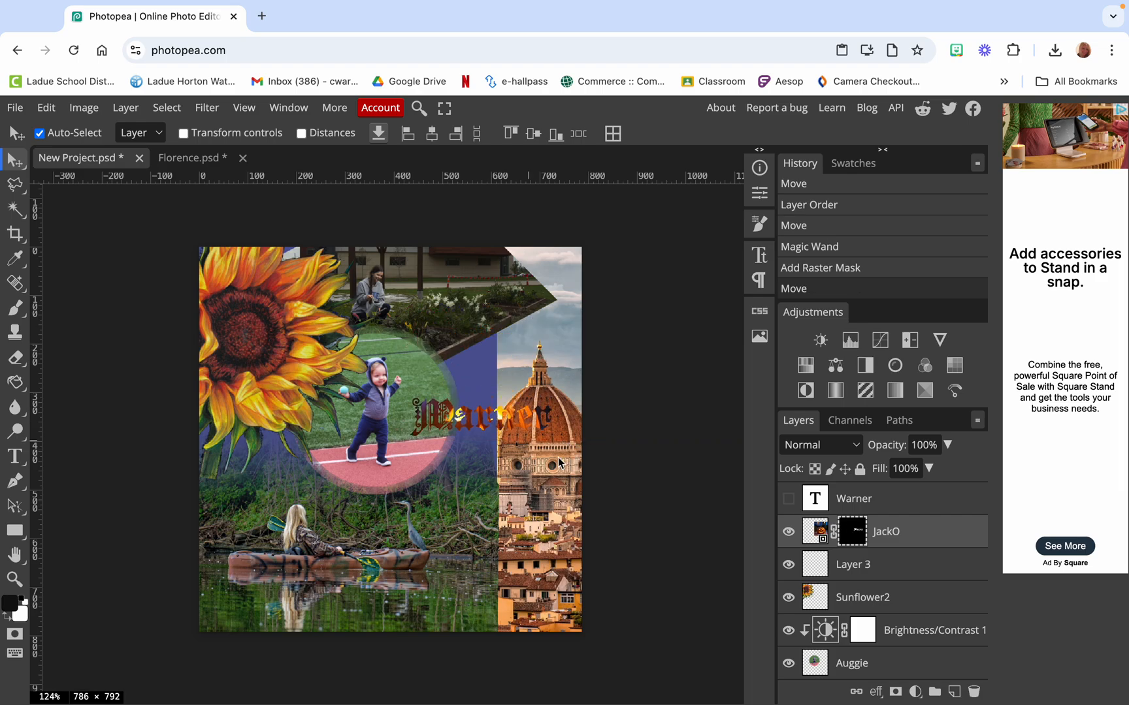
Step: Give the pumpkin-filled letters a 3 px black Stroke positioned outside and enable a Drop Shadow
click(876, 693)
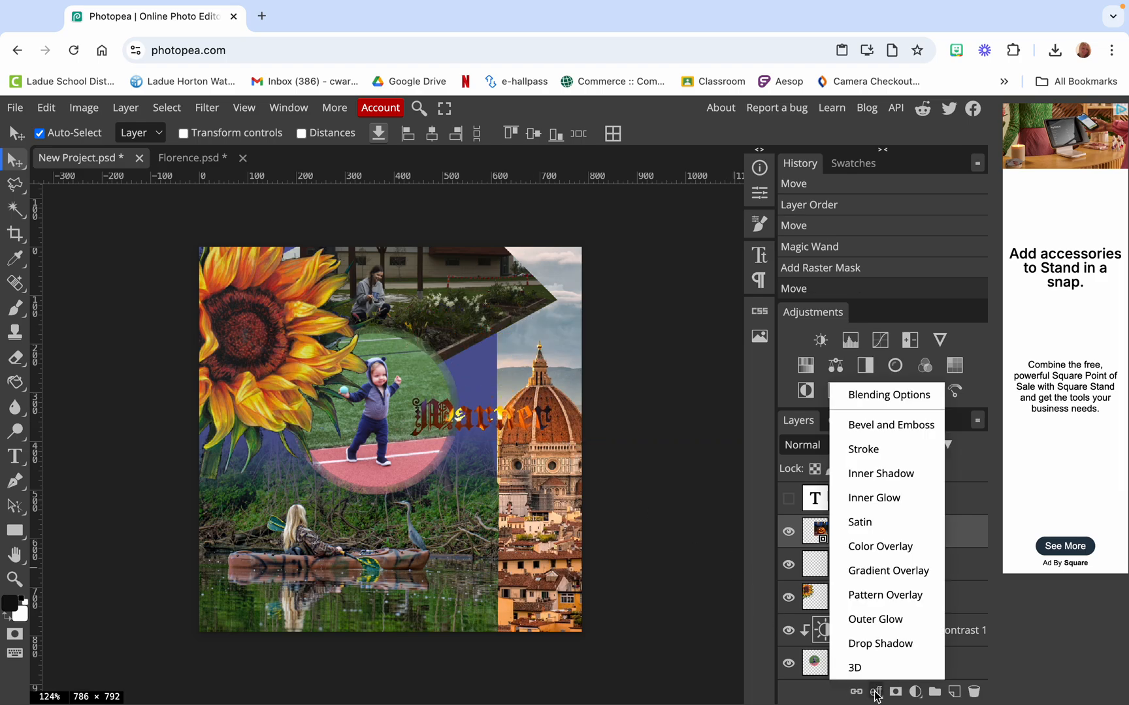
click(872, 457)
drag(500, 225, 841, 417)
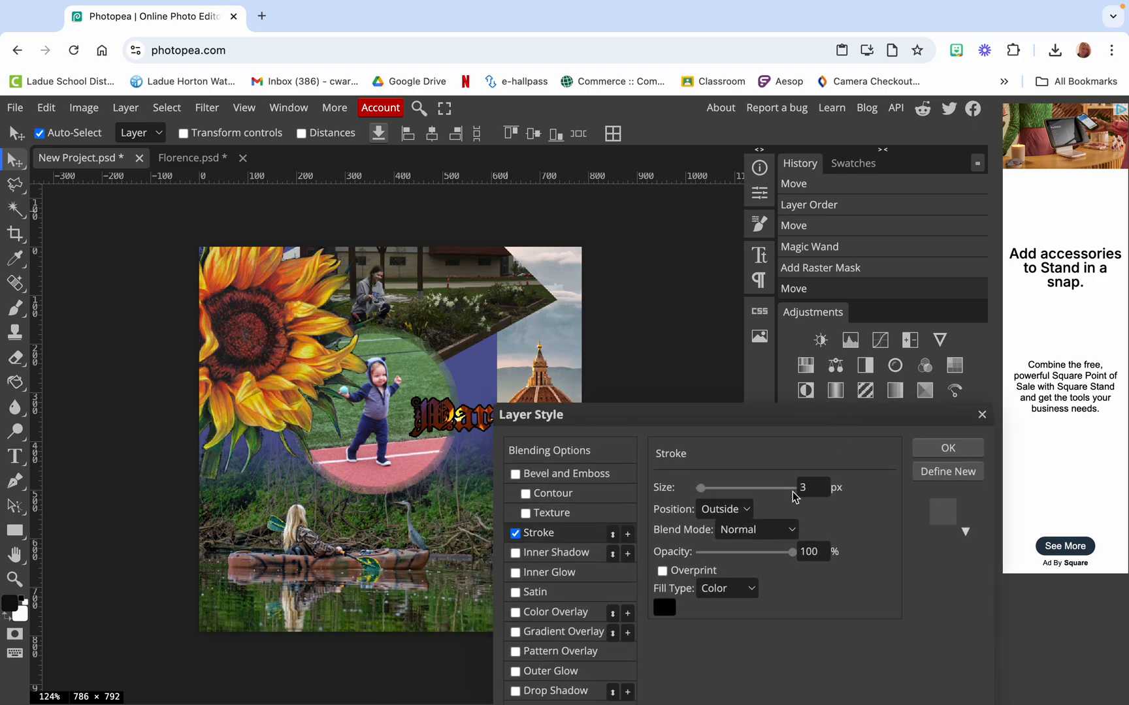
drag(703, 494, 701, 492)
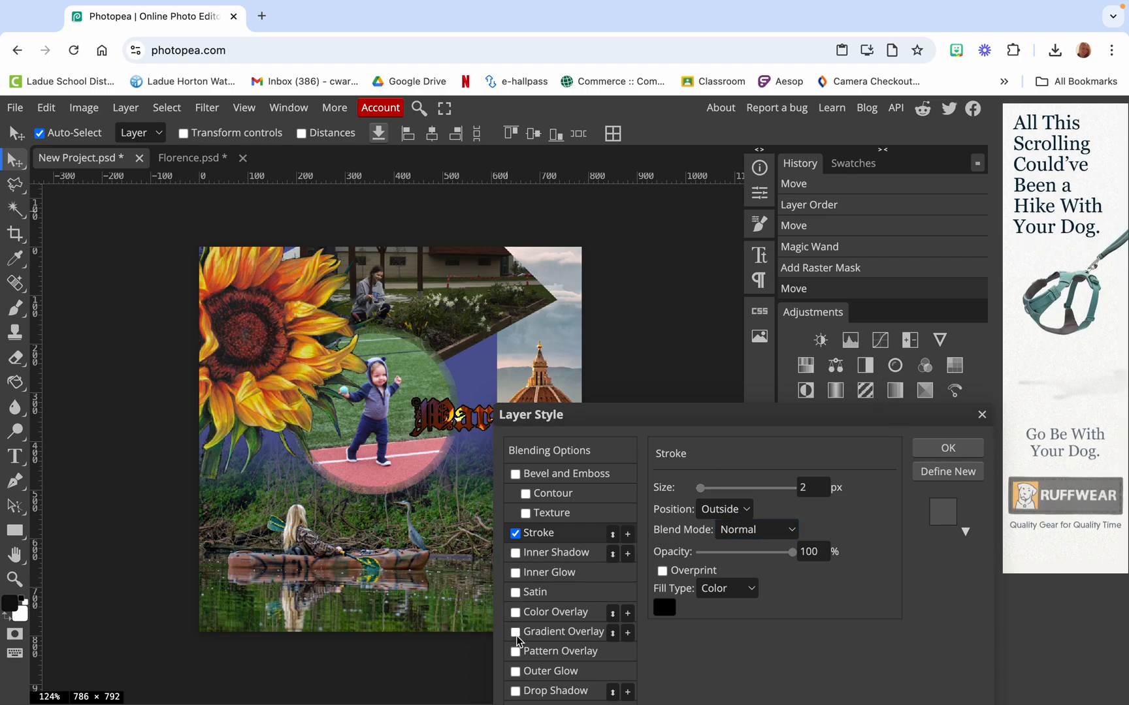
click(515, 691)
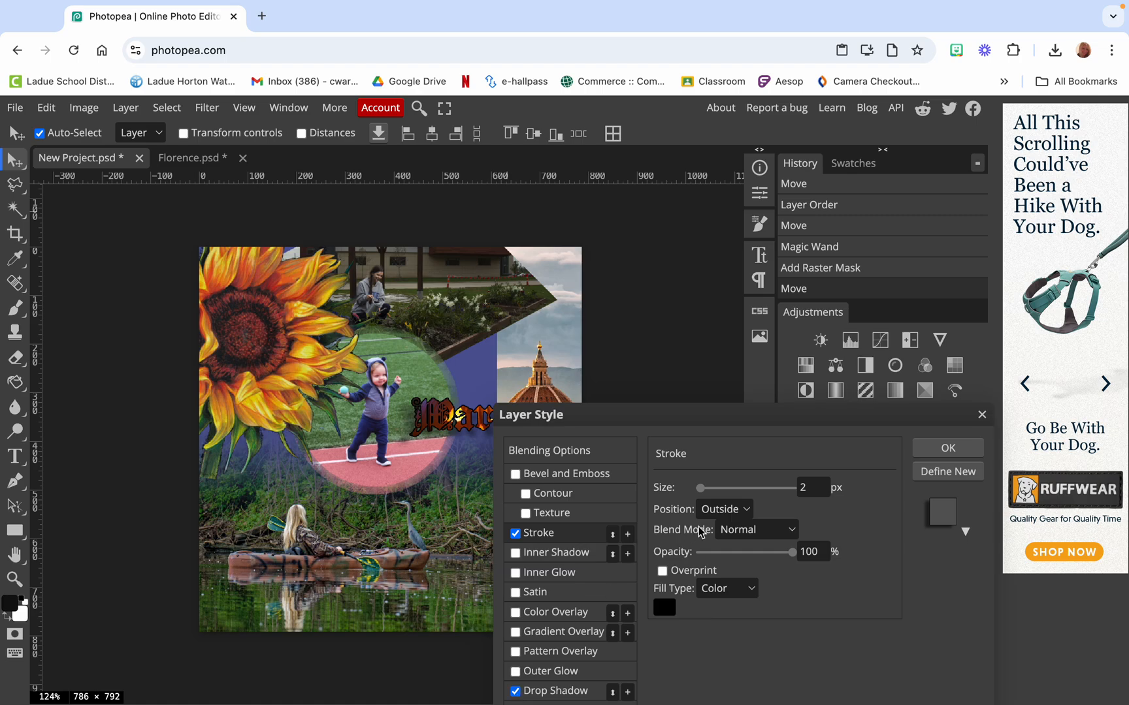
drag(701, 494, 703, 497)
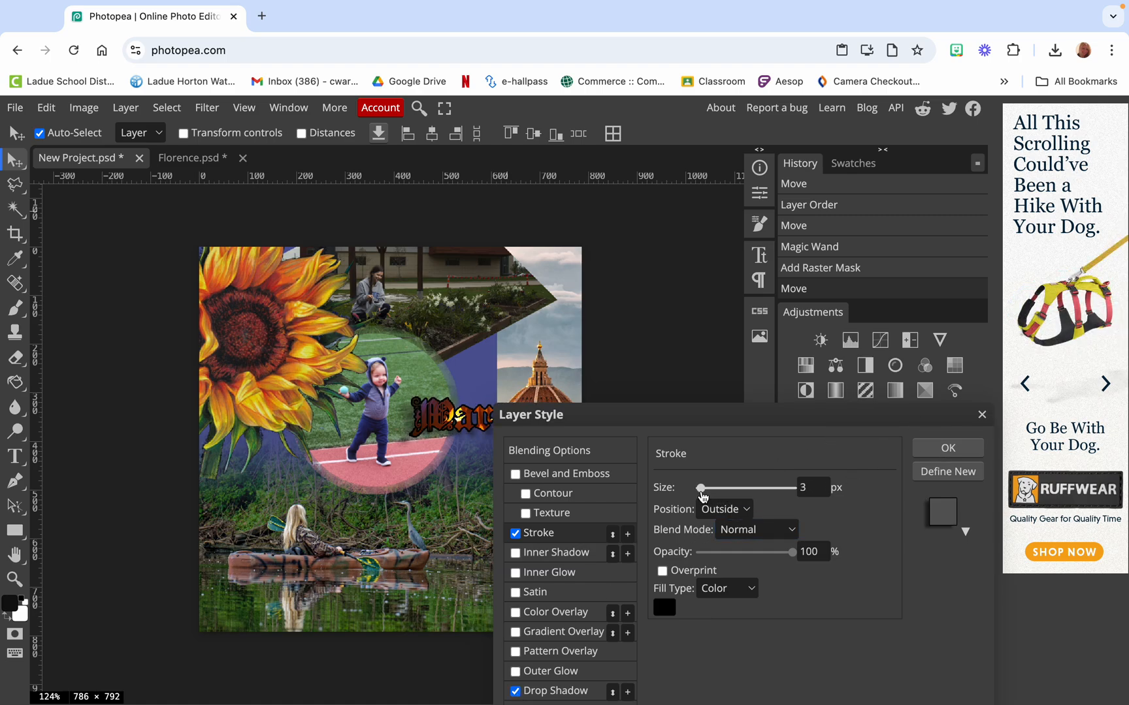
Step: Set the letters' Drop Shadow to 63% opacity, 17 px distance, 10% spread and 6 px size, and apply the layer style
click(550, 691)
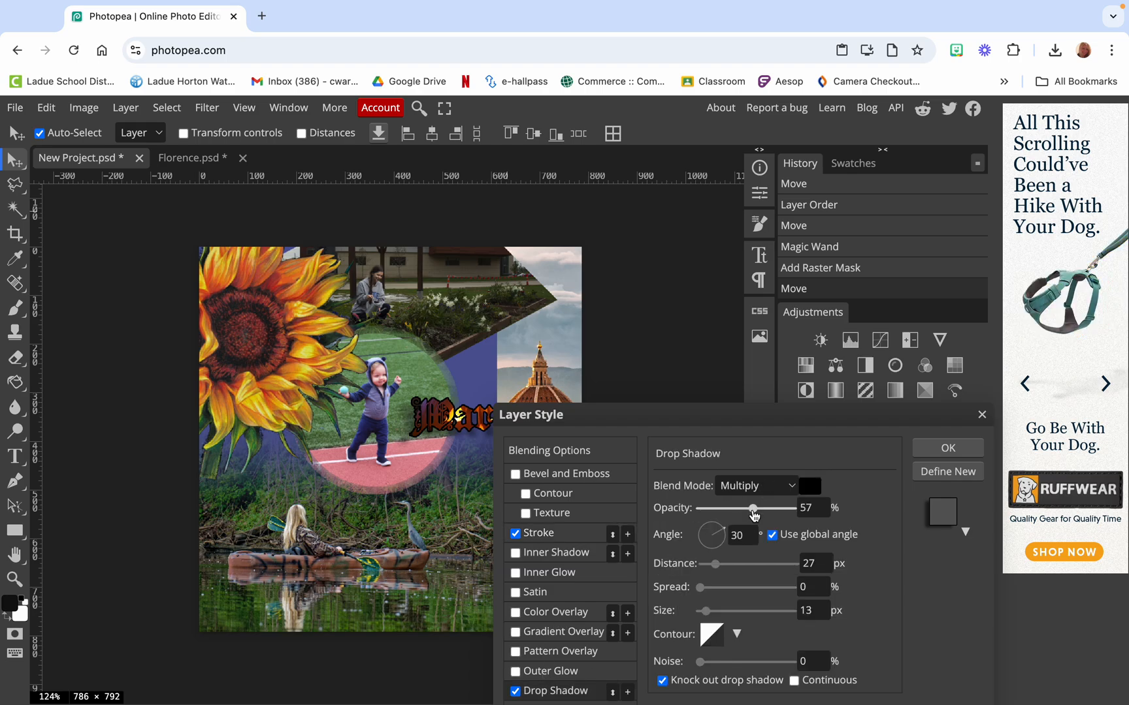
drag(755, 516, 759, 510)
drag(715, 564, 702, 614)
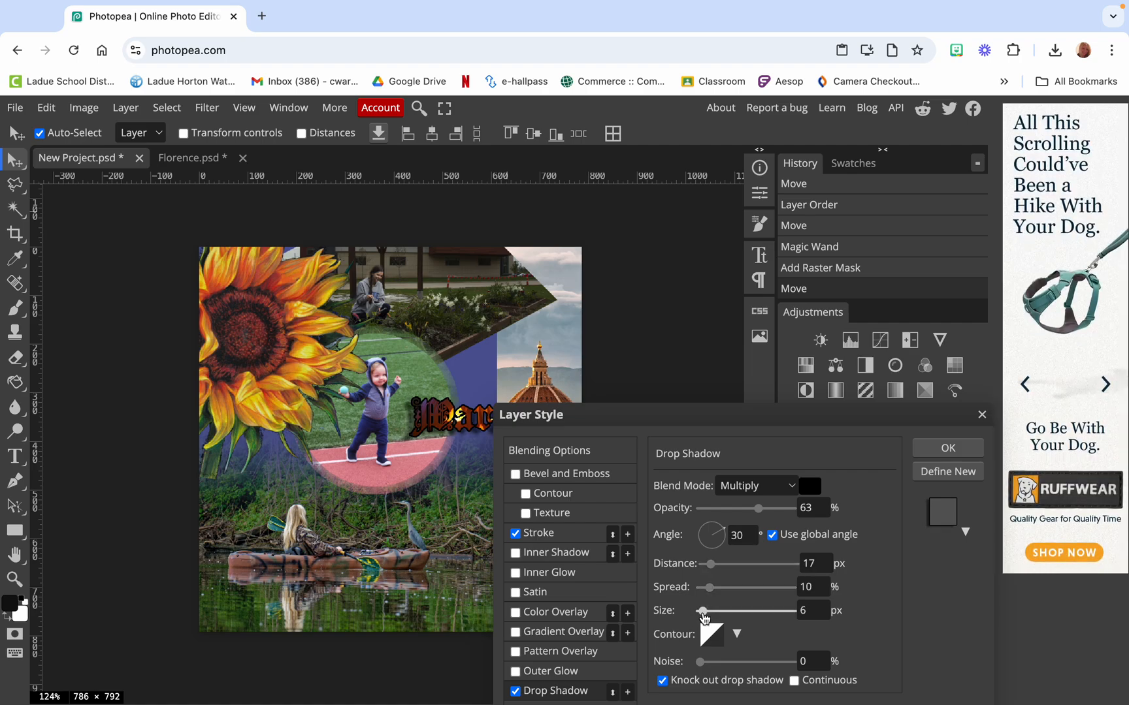
click(947, 448)
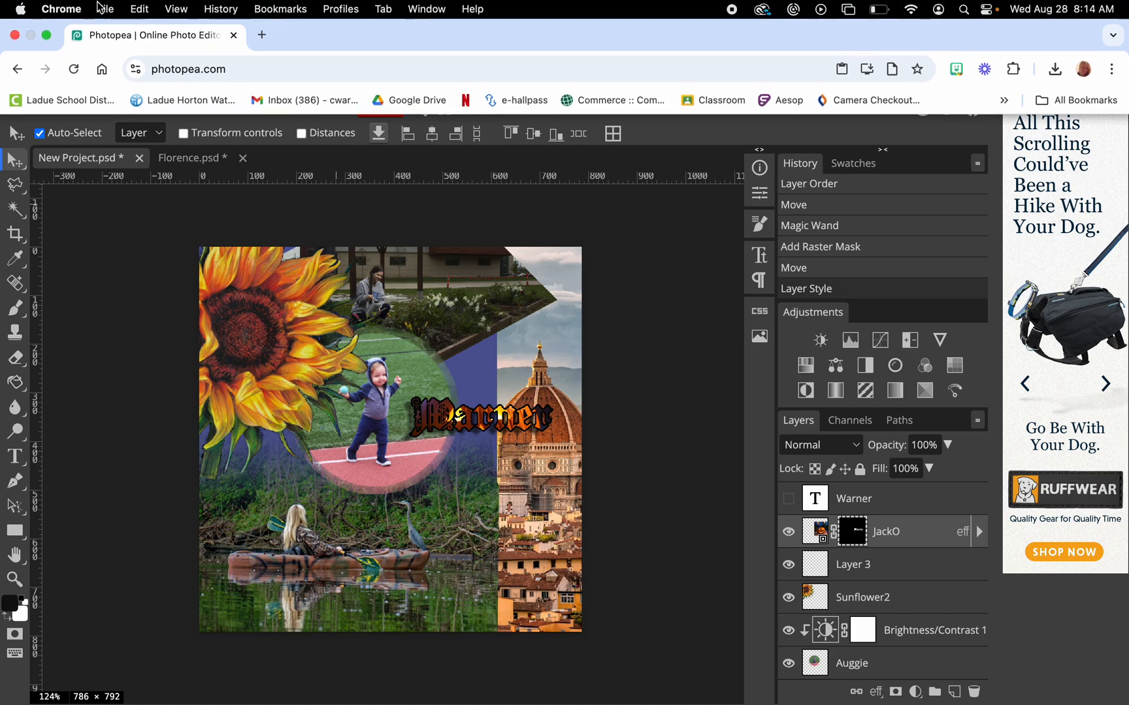
Step: Take the browser window out of full-screen mode
click(50, 31)
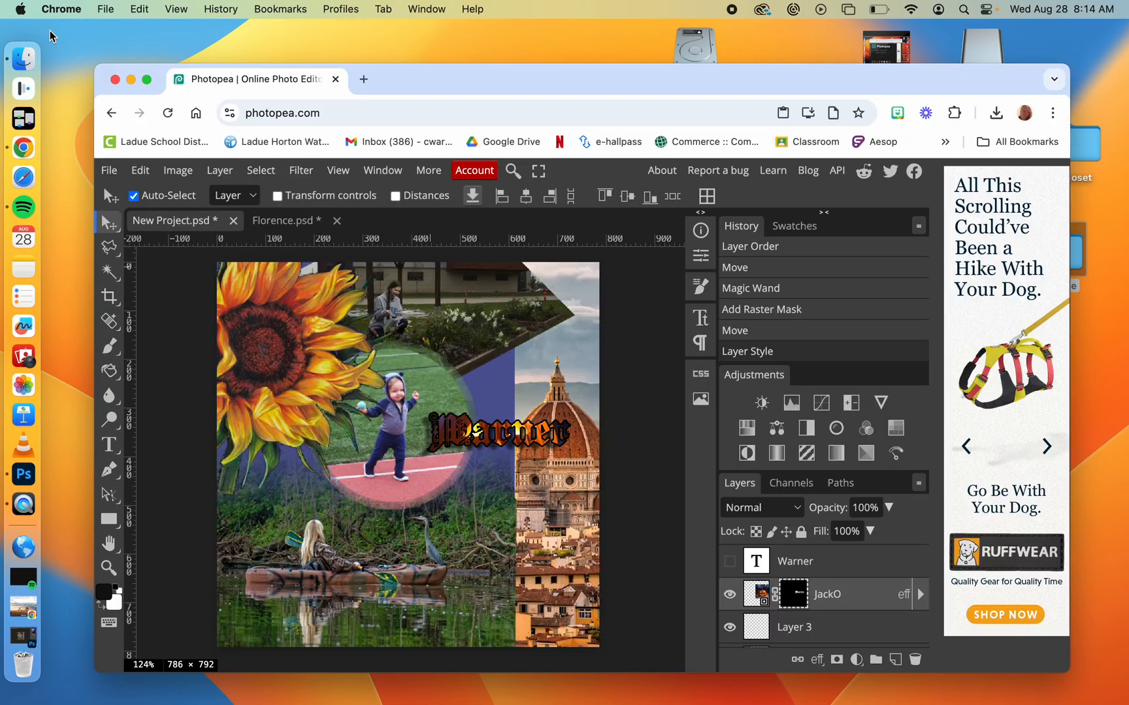